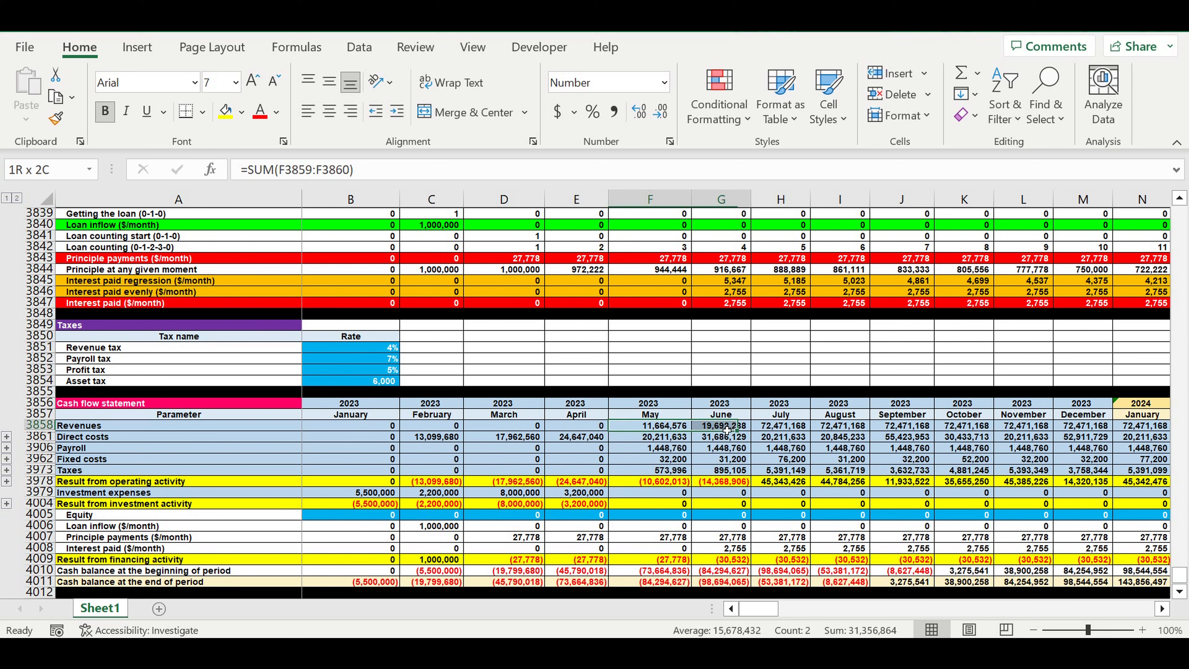
- Examine the cash flow statement, focusing on the monthly revenues from May to September 2023
left_click_drag(42, 403, 29, 586)
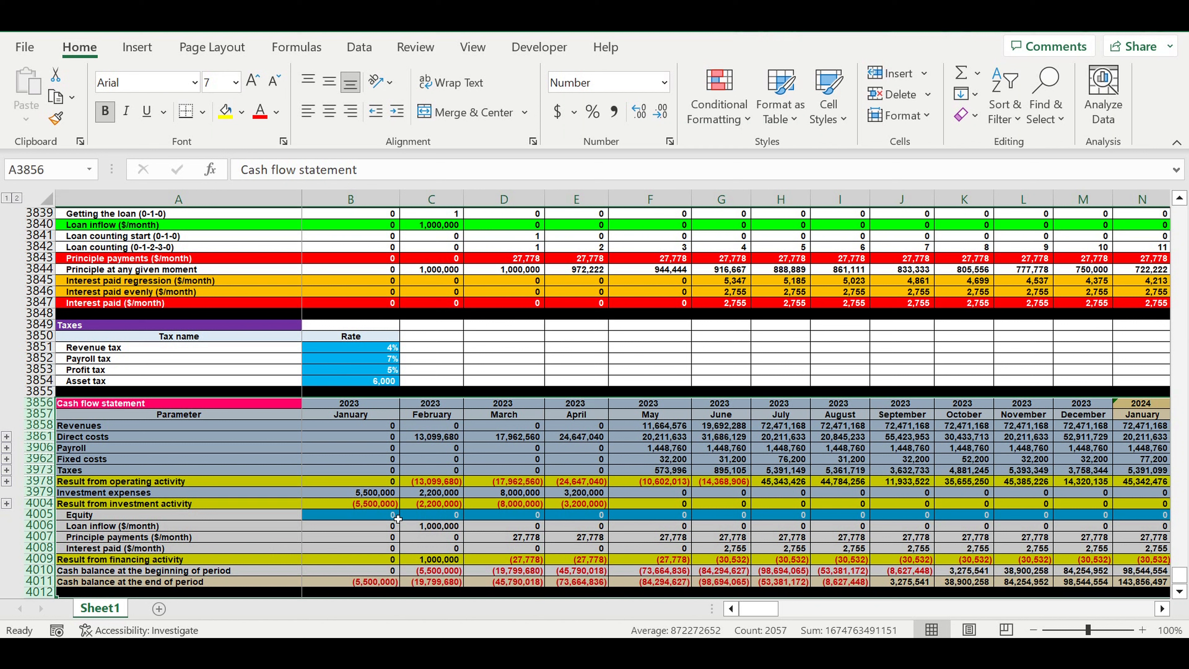
left_click(633, 495)
left_click_drag(652, 426, 903, 427)
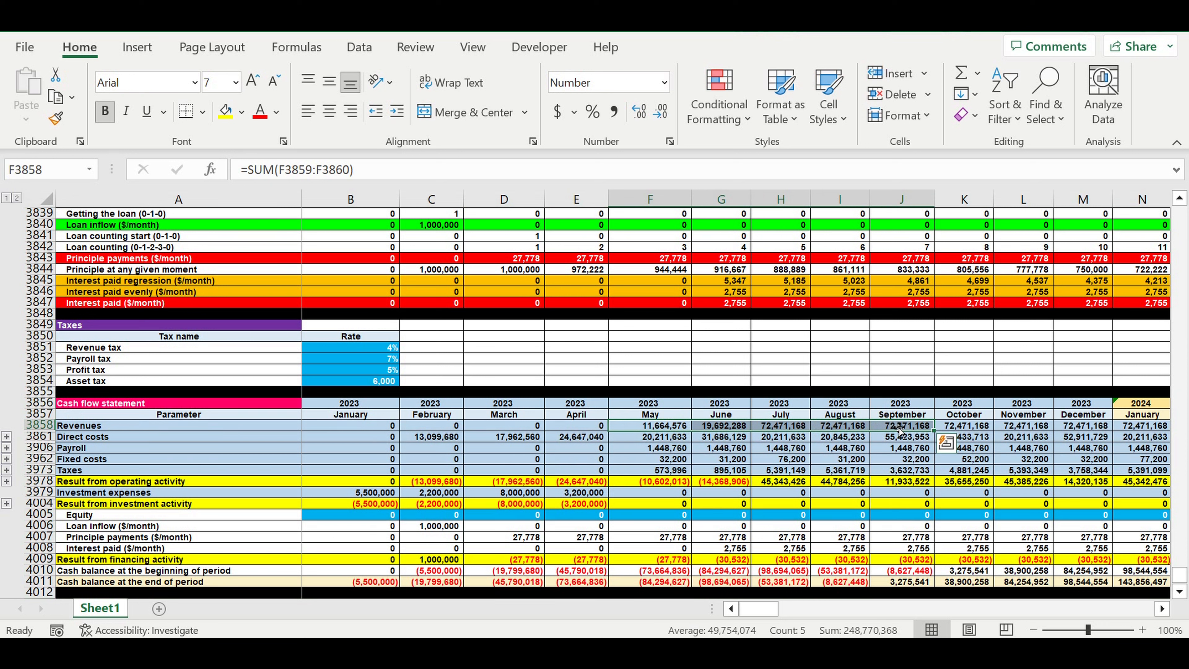
left_click(658, 427)
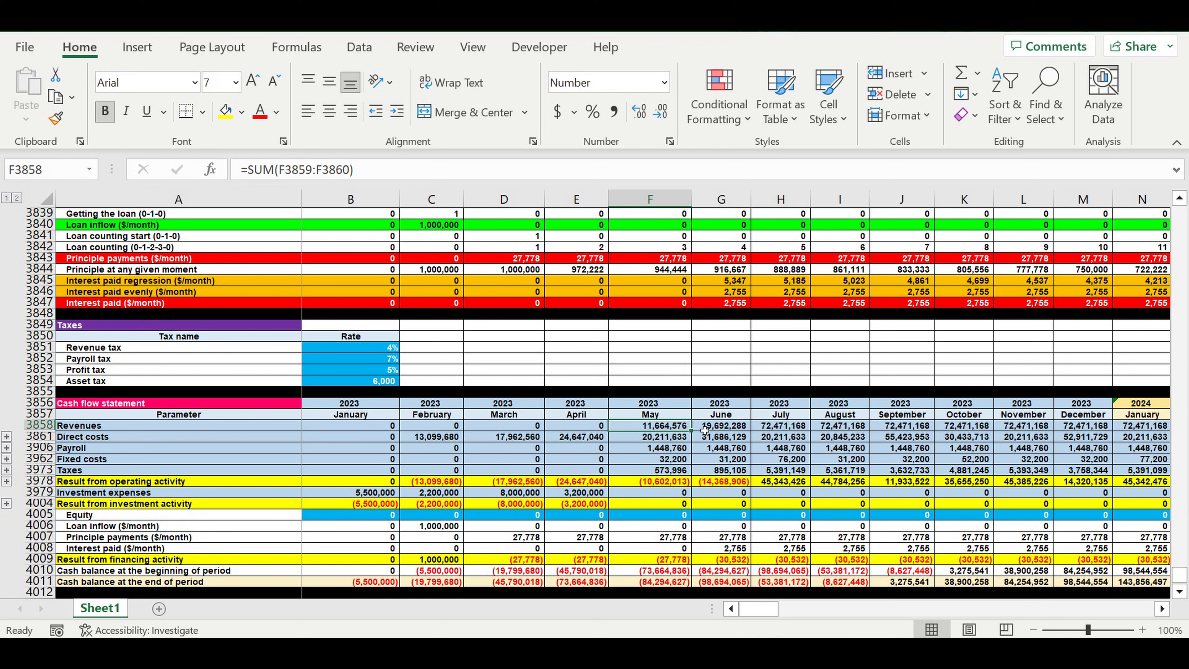
left_click(747, 449)
left_click(658, 427)
left_click(721, 427)
left_click(792, 428)
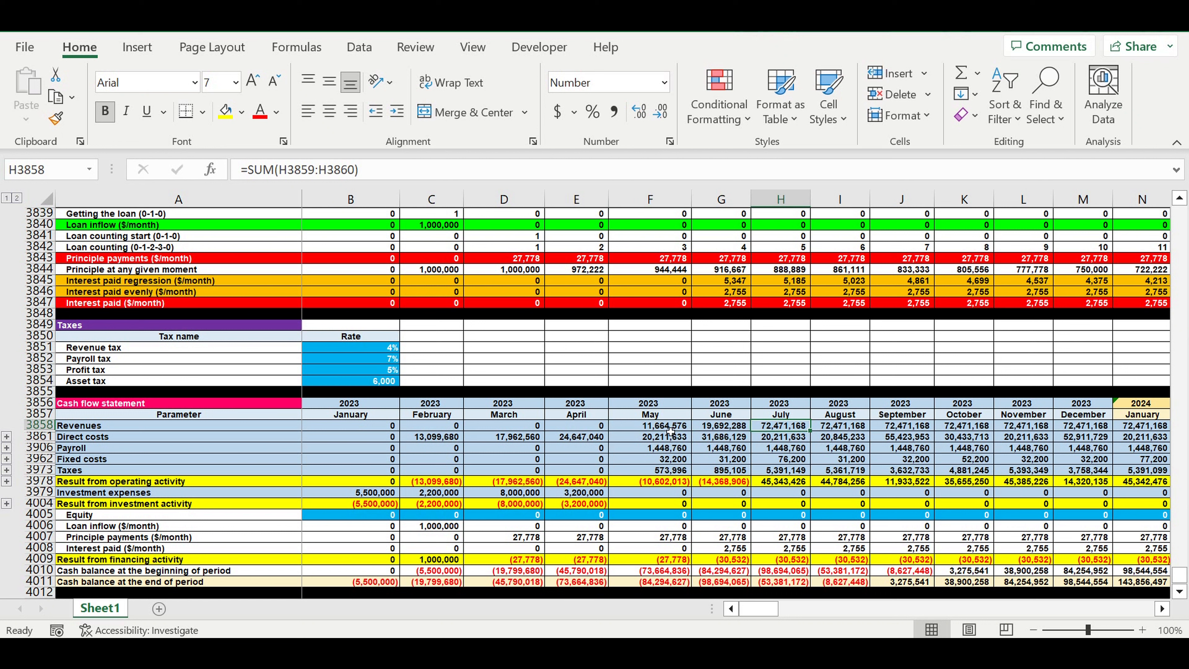
left_click_drag(661, 428, 789, 431)
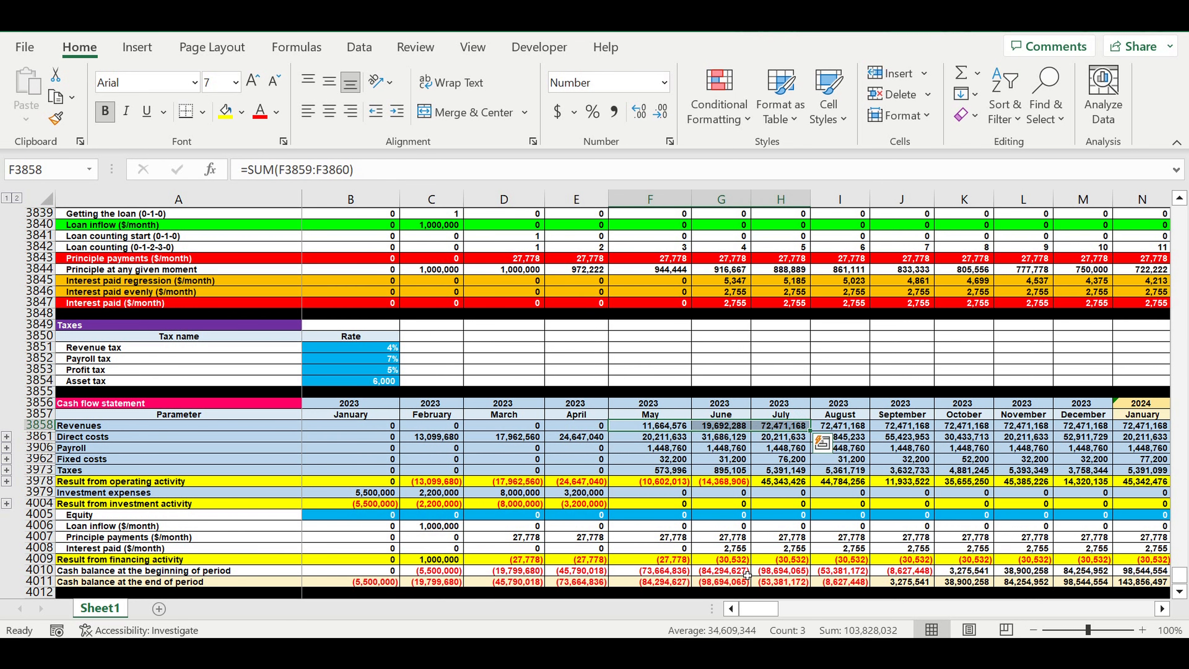
- Inspect the Pricing table's products, customer types and payment intervals since purchase for Product A and Product B
left_click(748, 610)
scroll(567, 503, "up", 20)
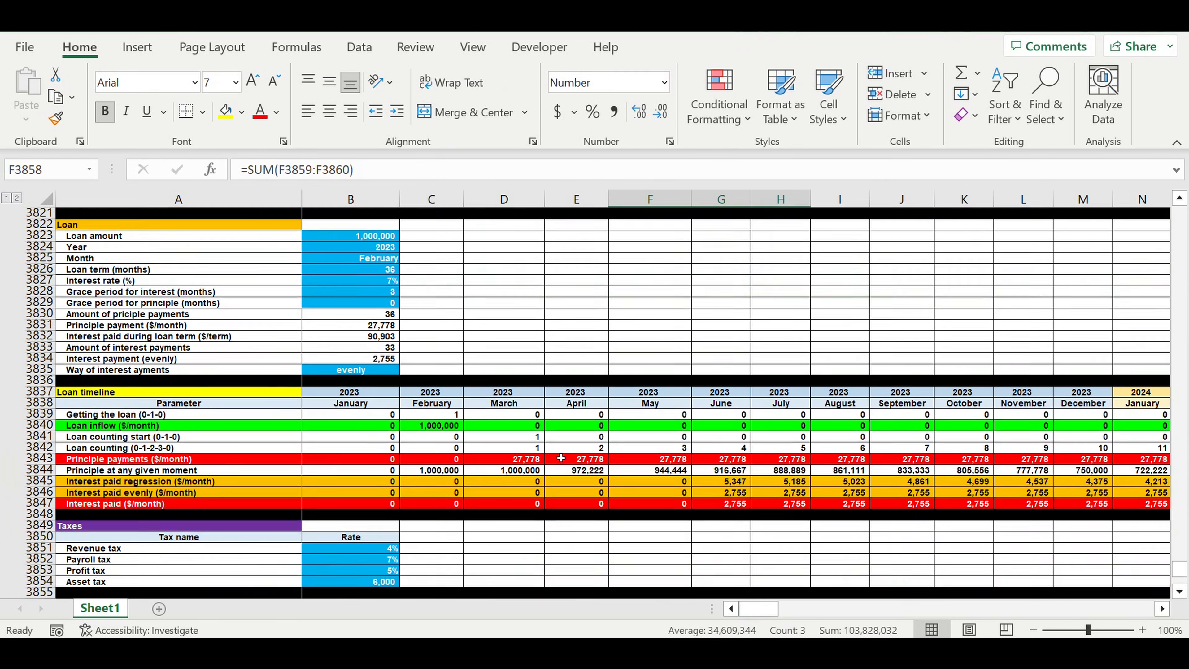
scroll(600, 449, "up", 20)
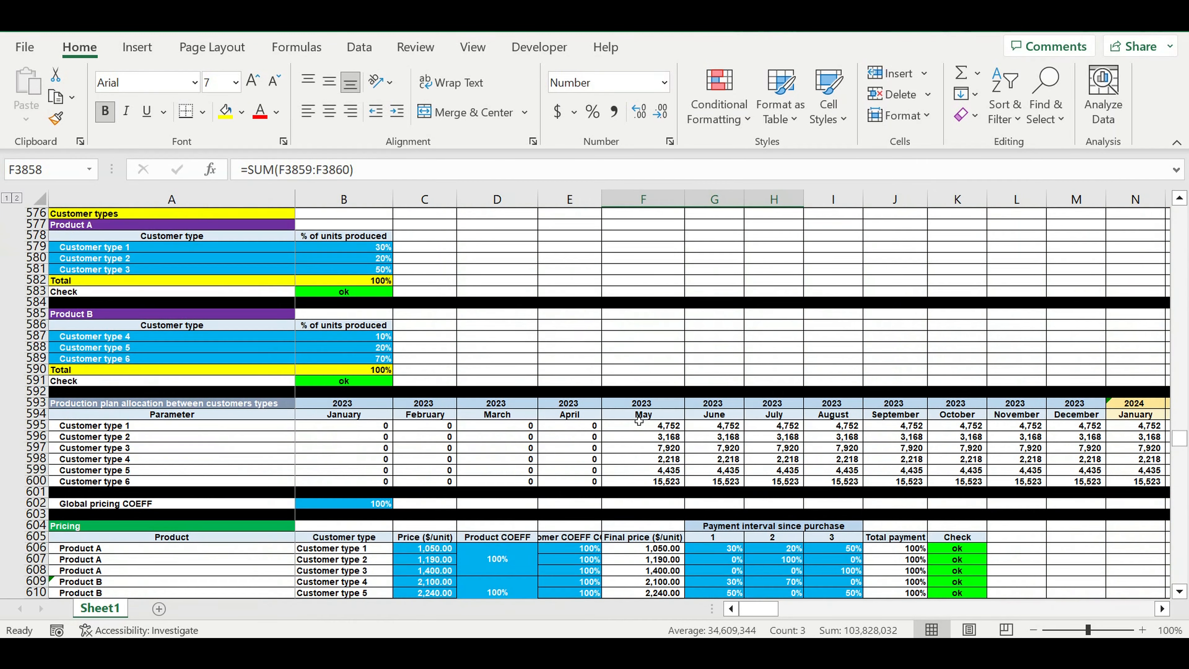
scroll(641, 417, "down", 1)
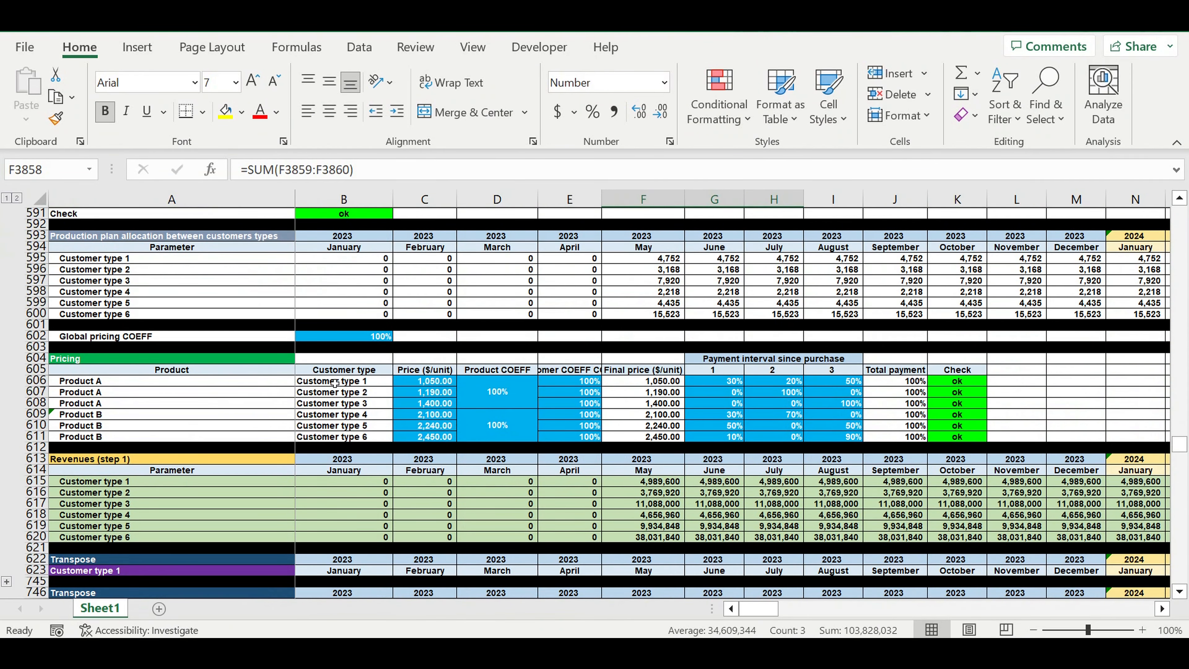
left_click_drag(346, 382, 346, 438)
left_click_drag(85, 382, 89, 443)
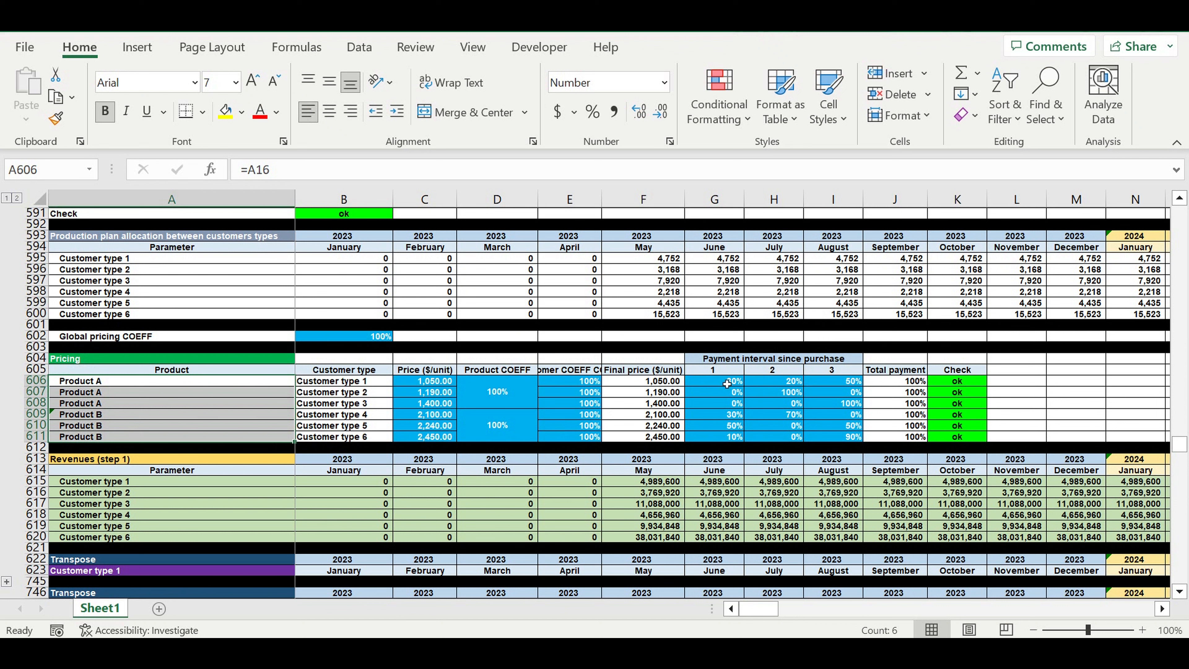
left_click_drag(727, 384, 852, 439)
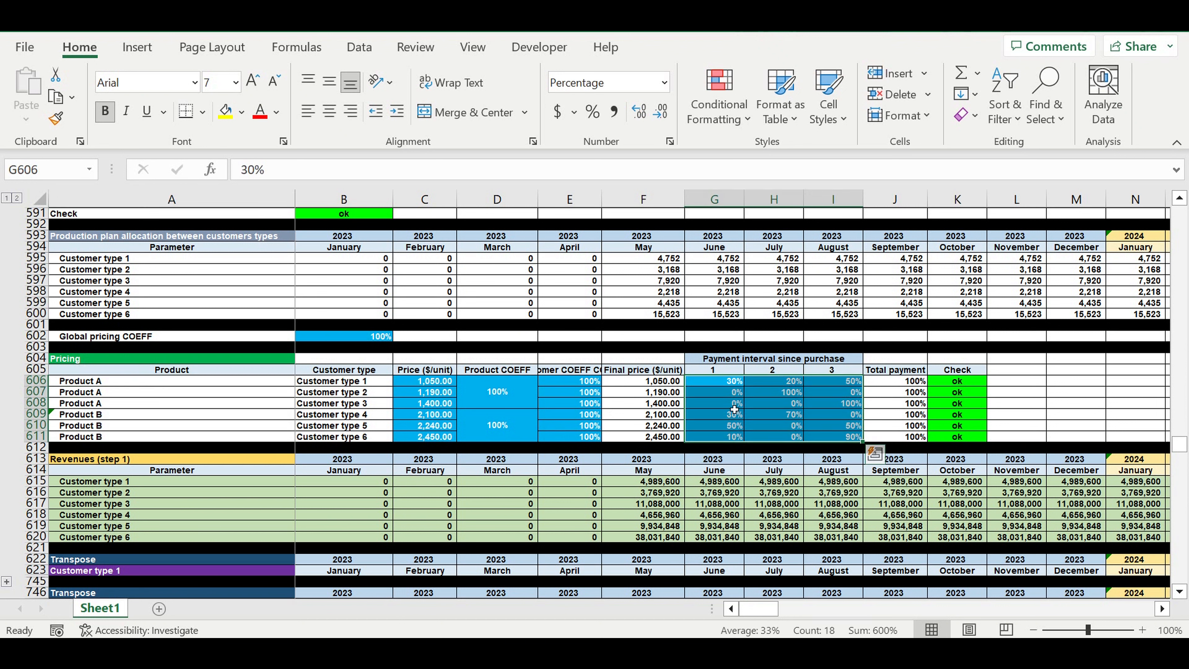
left_click(725, 404)
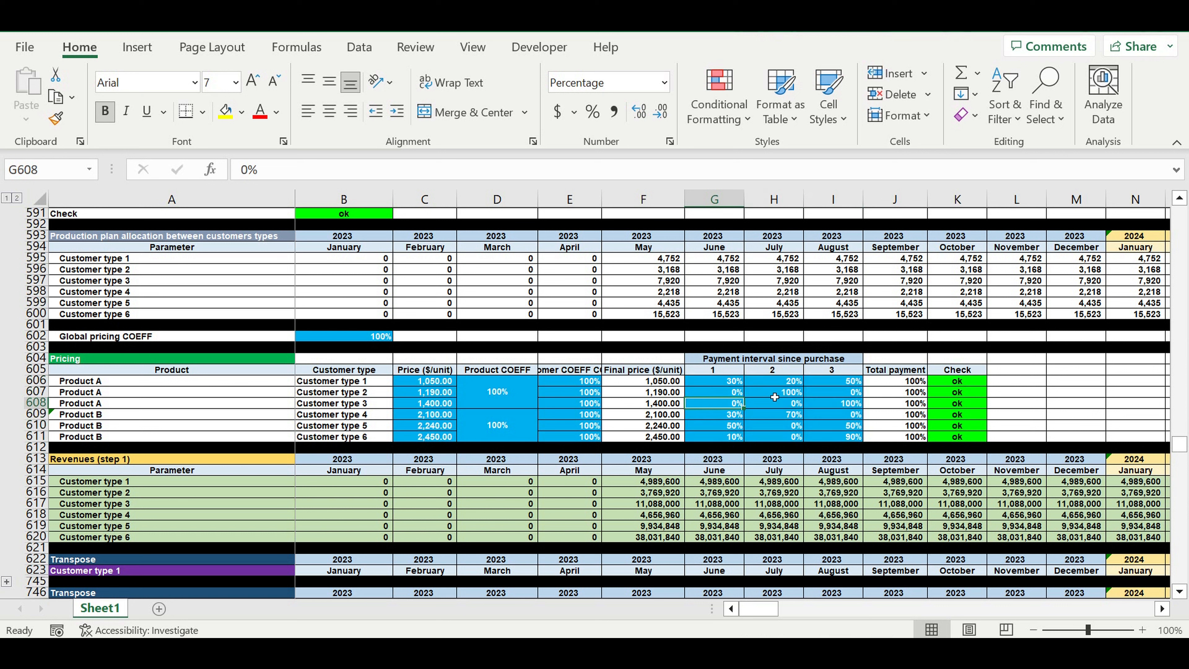
left_click(791, 394)
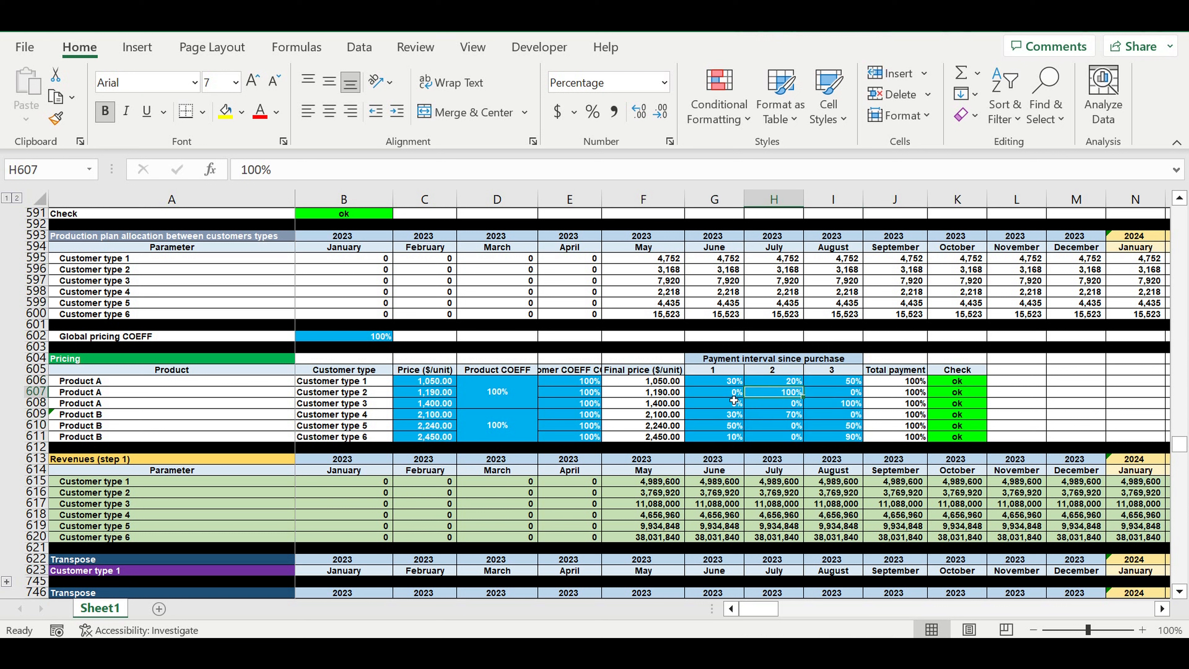
key("Left")
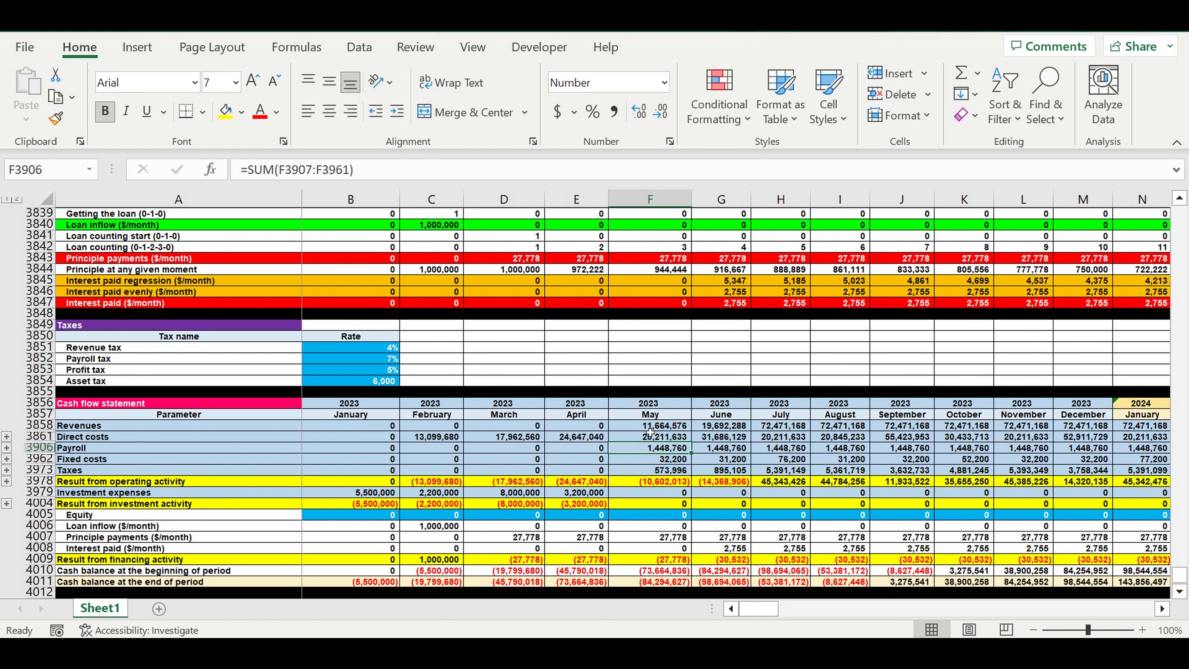
- Review the cash flow statement's revenues from May to August and its operating and investment activity results from May to September 2023
left_click(656, 425)
left_click(732, 426)
left_click(785, 426)
left_click(843, 424)
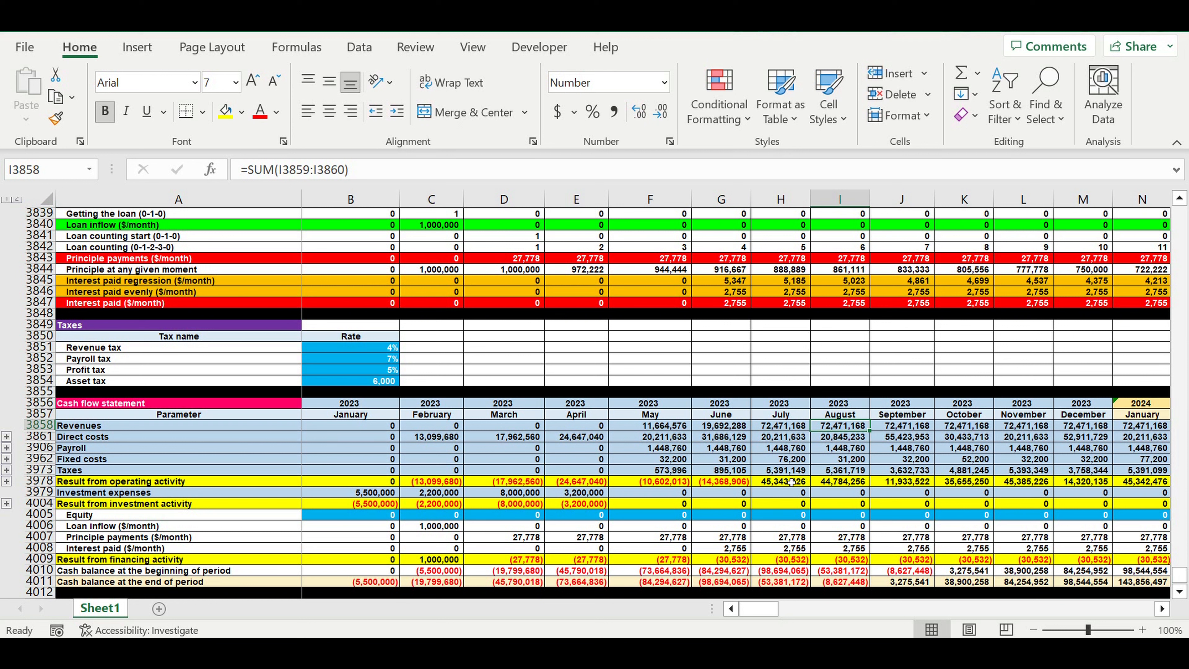
left_click_drag(645, 484, 834, 485)
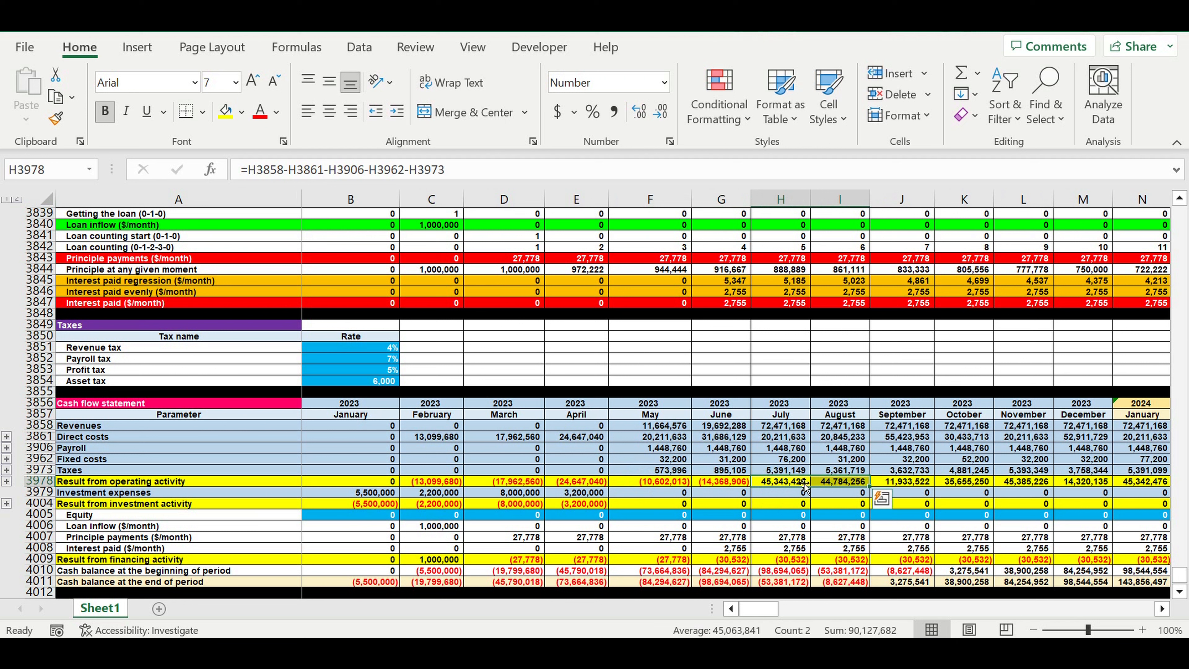
left_click(834, 483)
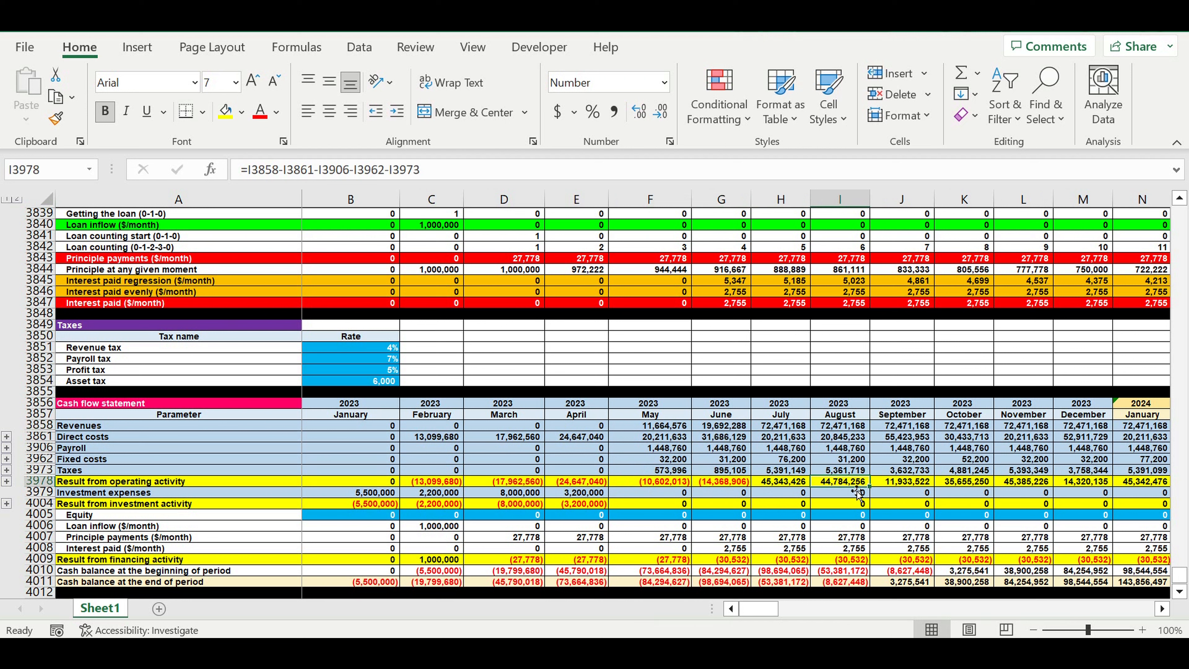
left_click(898, 483)
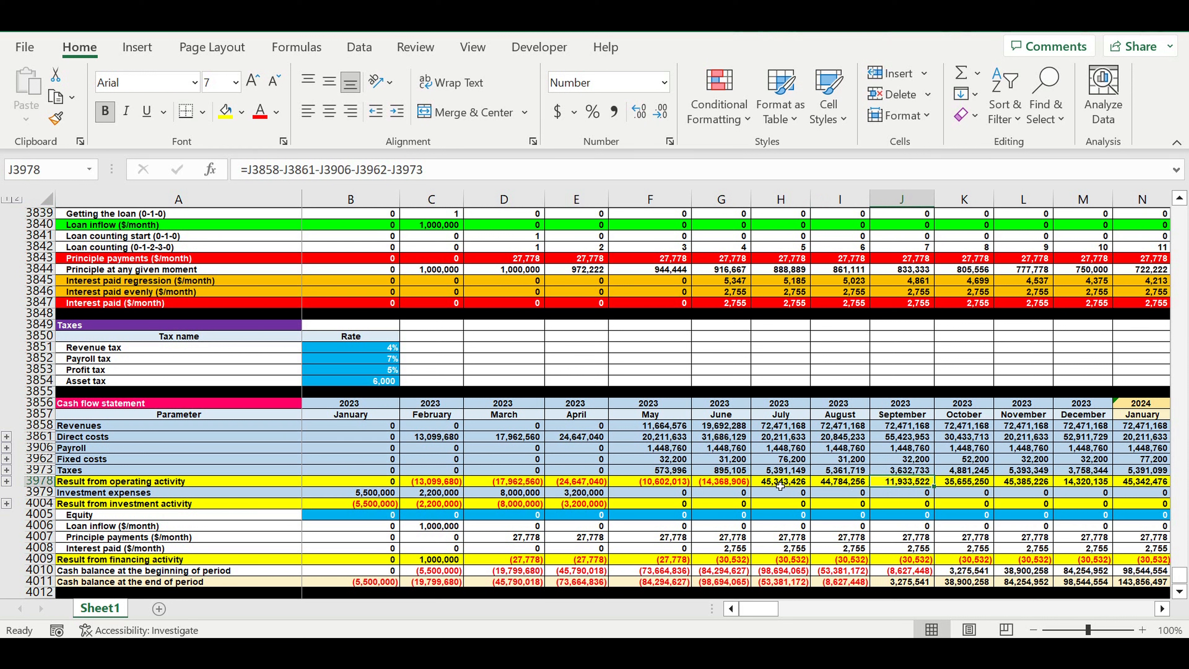
left_click_drag(777, 487, 901, 486)
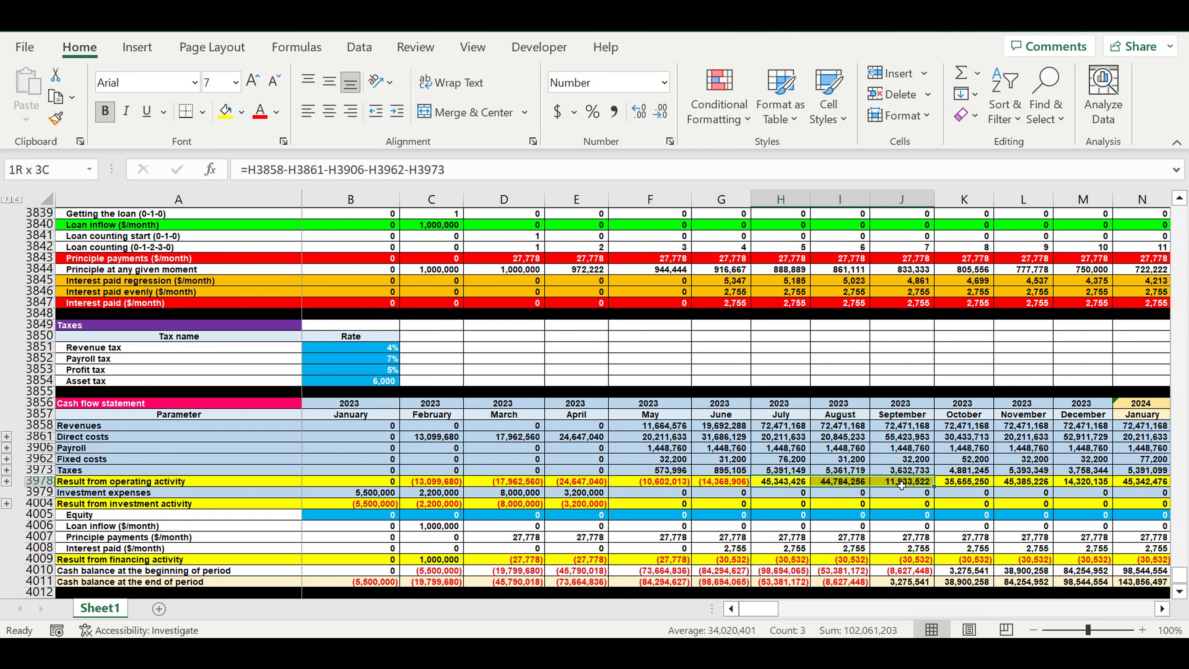
left_click_drag(901, 485, 900, 487)
left_click(778, 505)
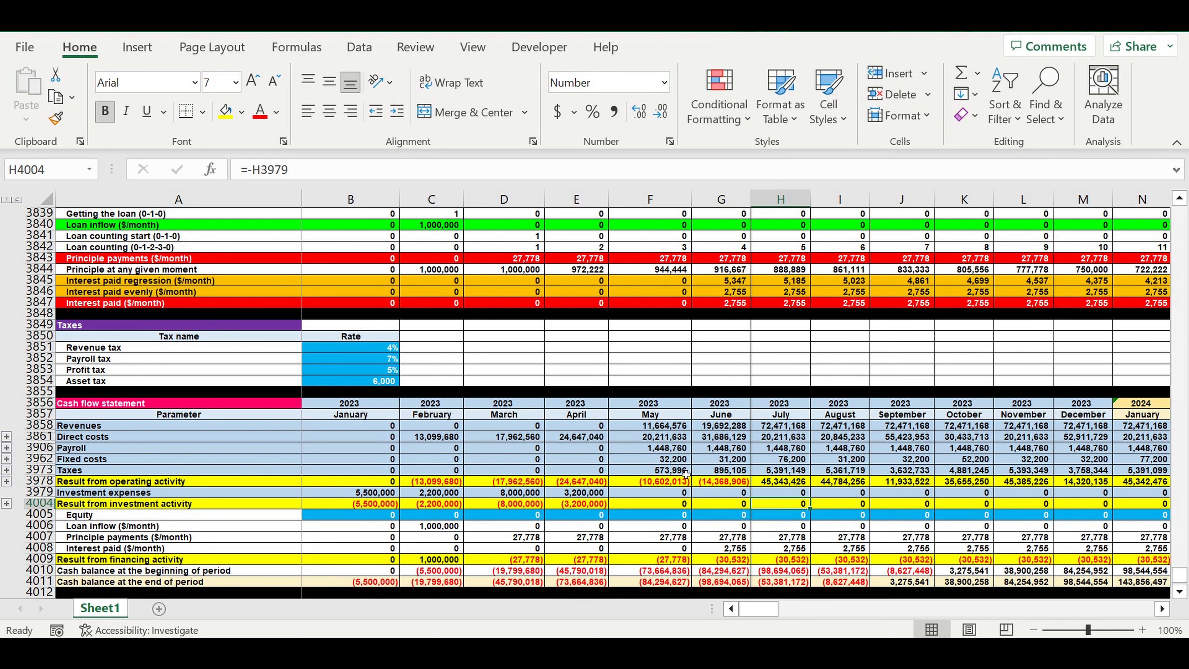
left_click(666, 483)
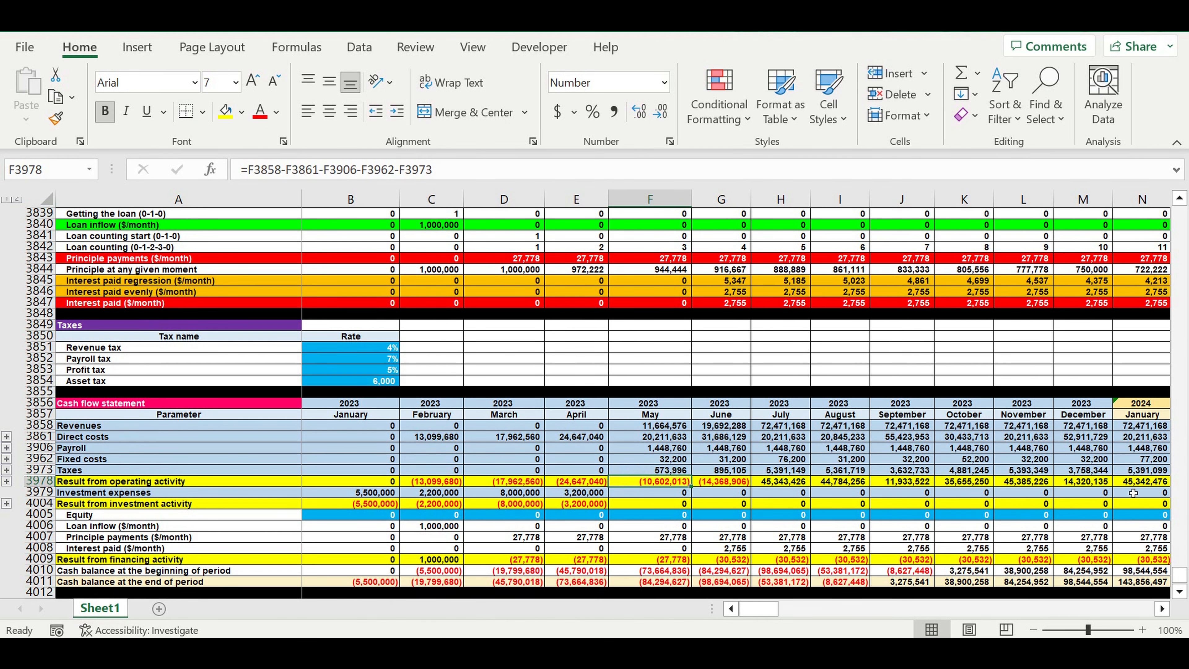
- Examine the Products table's names and statuses and the Line 1 and Line 2 blocks near the start of the sheet
left_click_drag(1180, 574, 1109, 143)
left_click(423, 426)
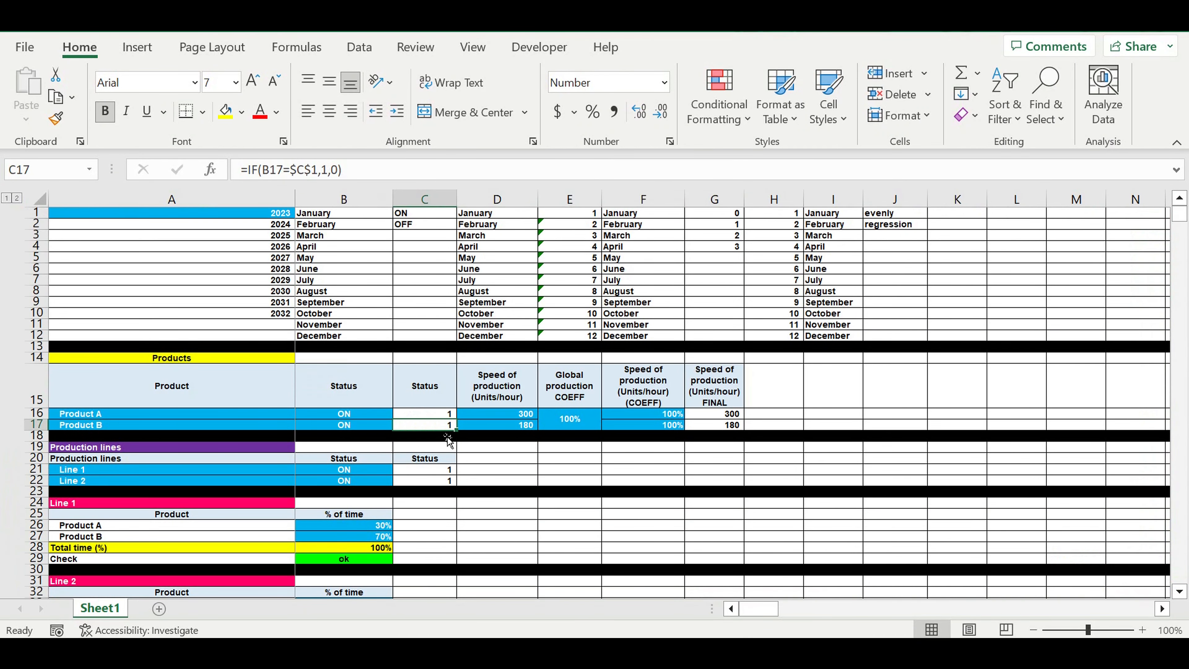
left_click_drag(331, 415, 329, 426)
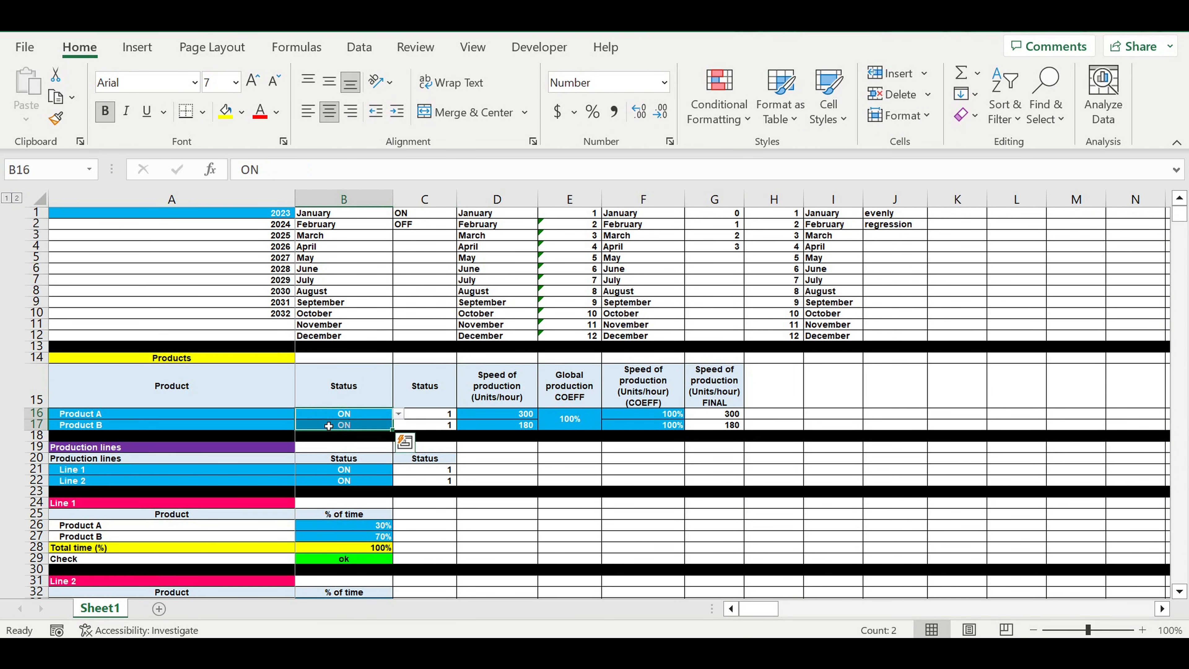
left_click(558, 517)
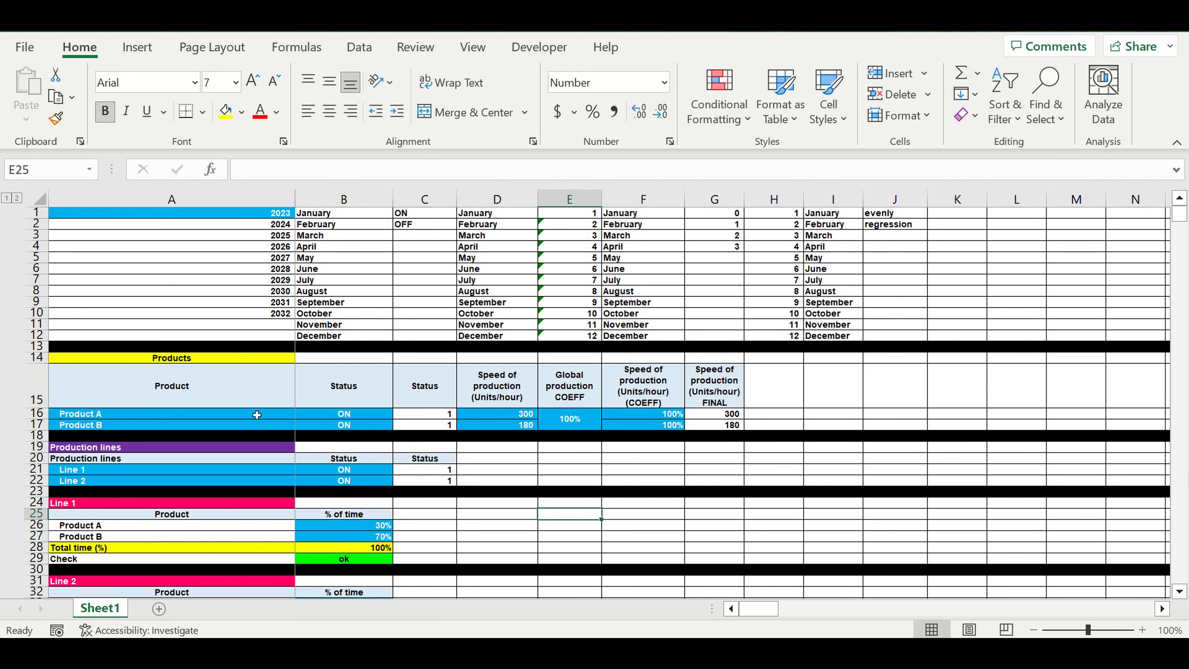
left_click_drag(155, 417, 156, 425)
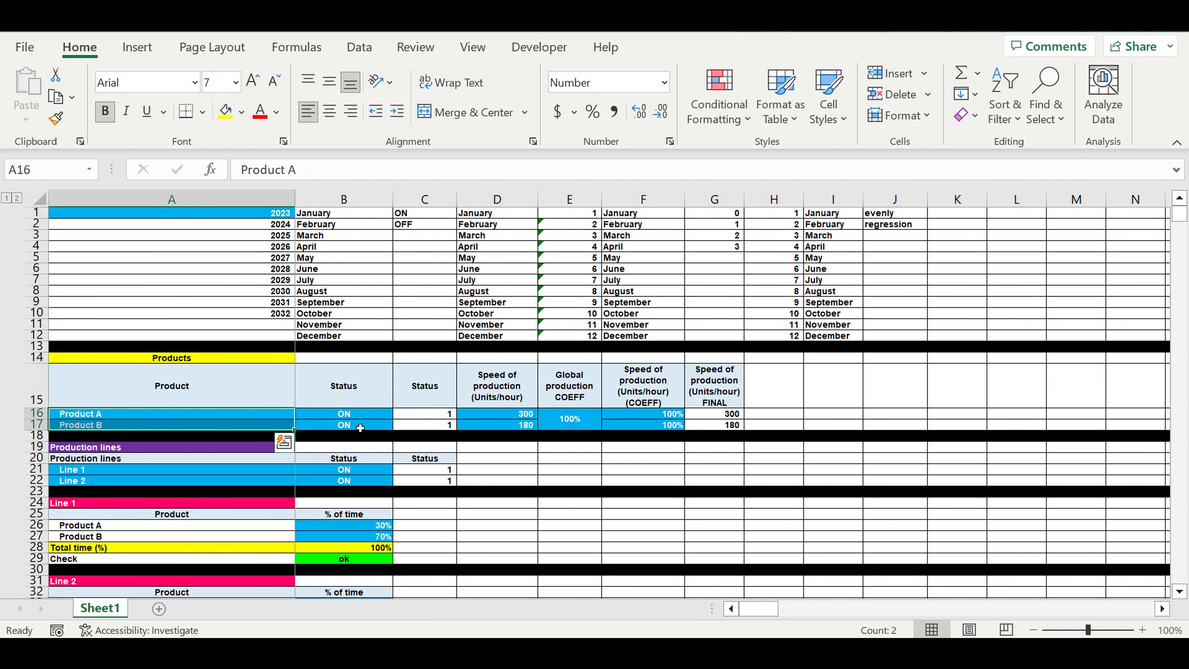
left_click_drag(358, 415, 359, 424)
scroll(359, 424, "down", 2)
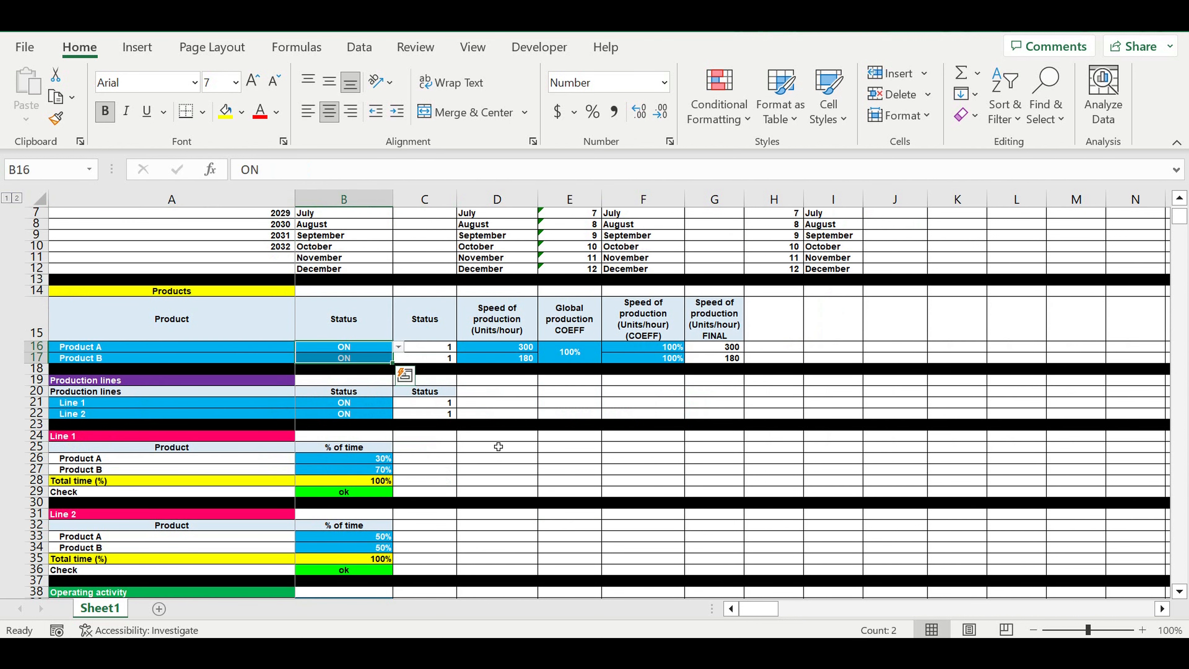
scroll(461, 424, "down", 2)
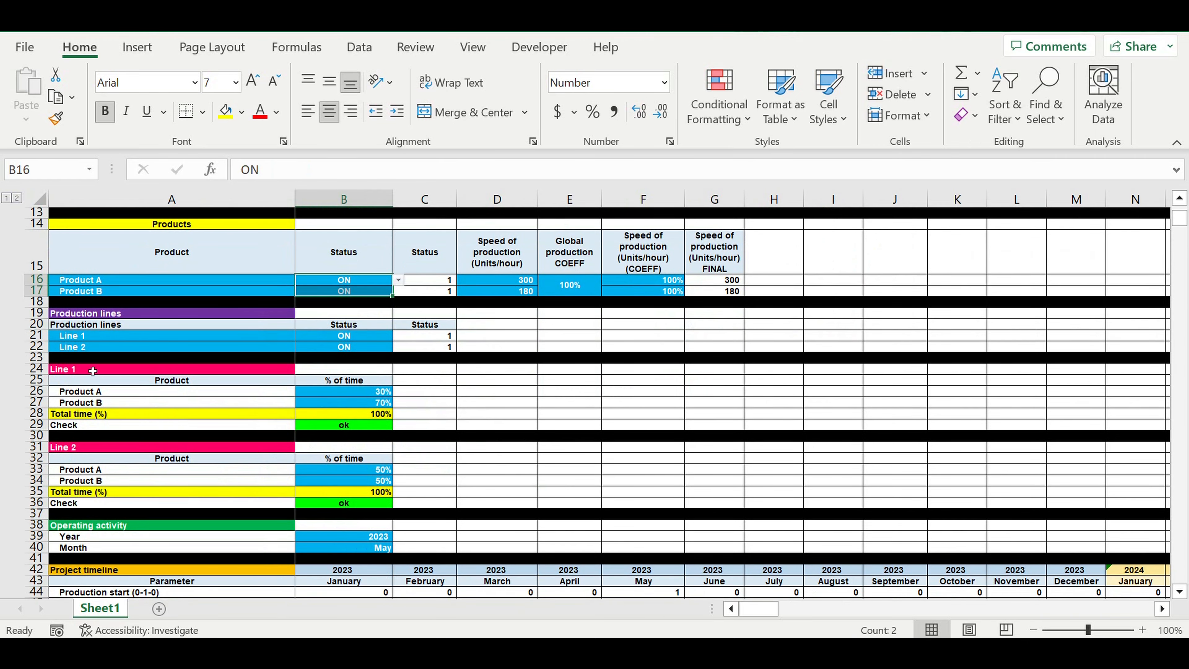
left_click(91, 370)
left_click(117, 447)
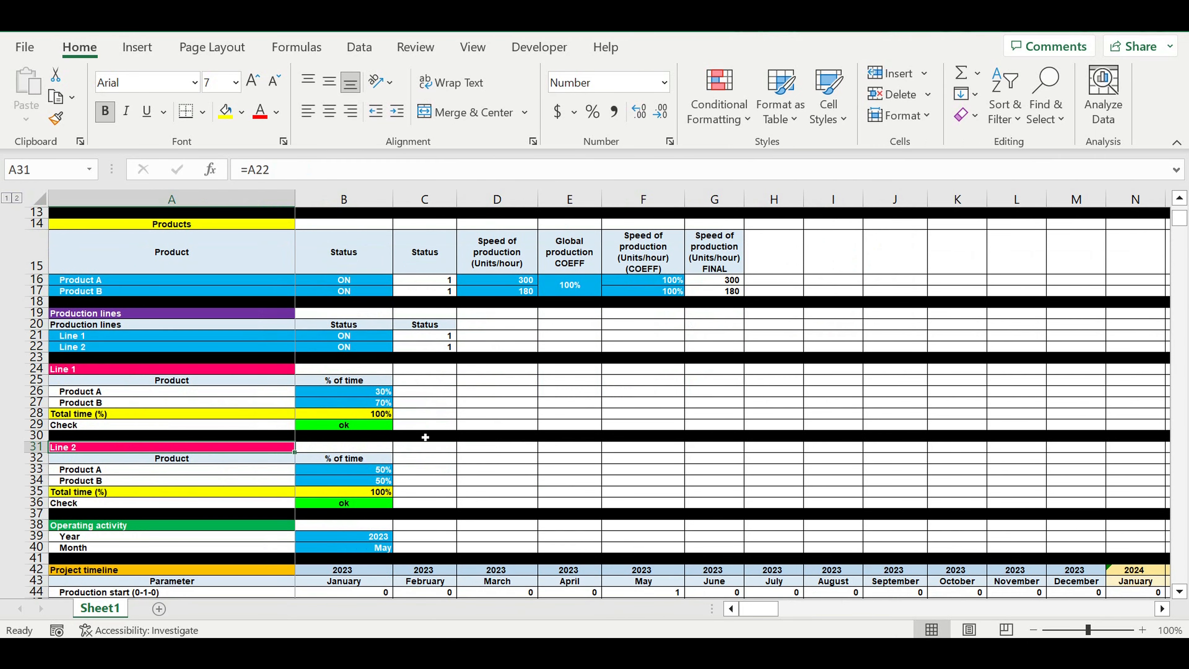
- Review the operating activity start year and month and the shift statuses for Line 1 and Line 2
scroll(425, 437, "down", 1)
scroll(425, 437, "down", 4)
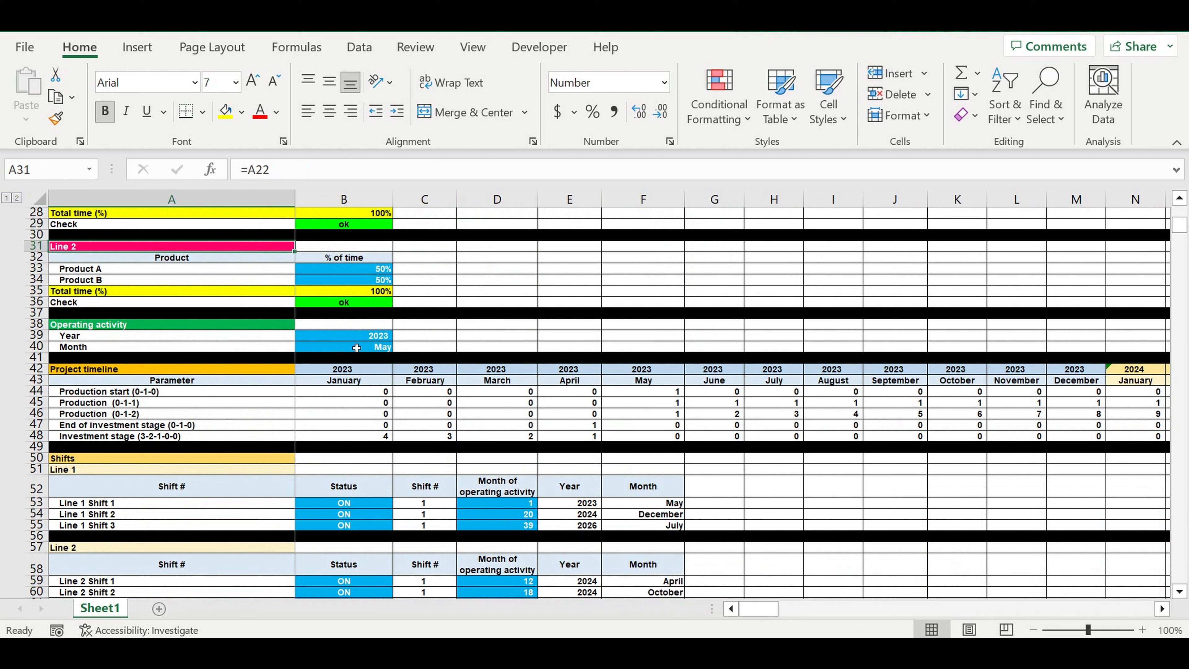
left_click_drag(361, 338, 363, 348)
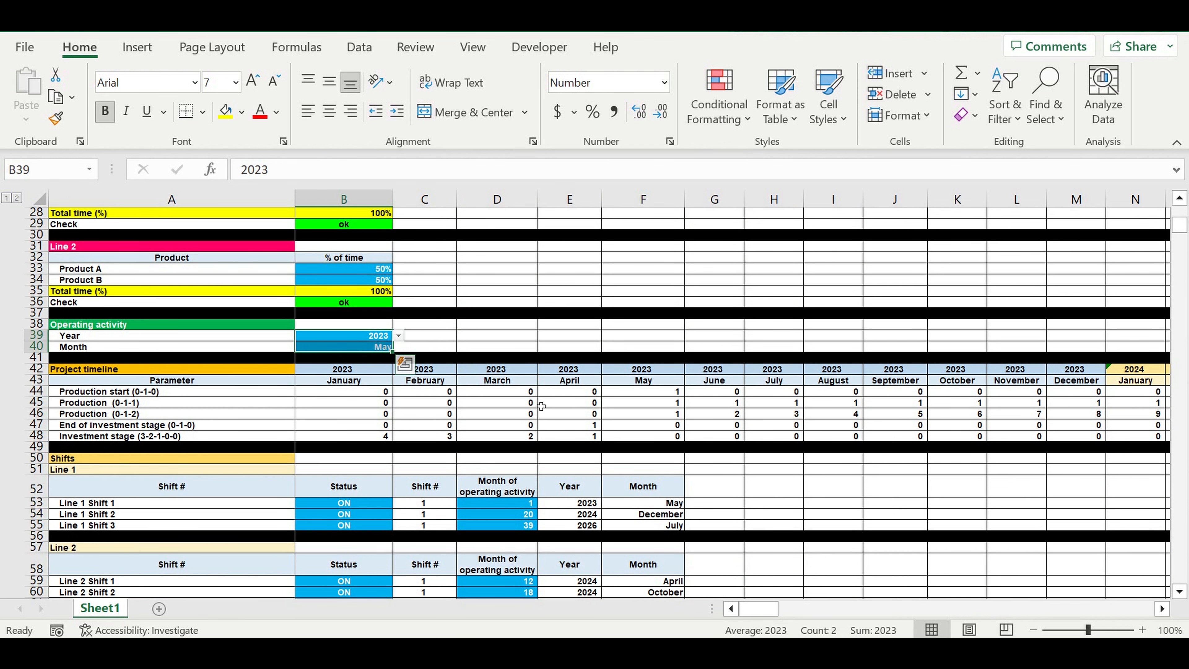
scroll(542, 406, "down", 7)
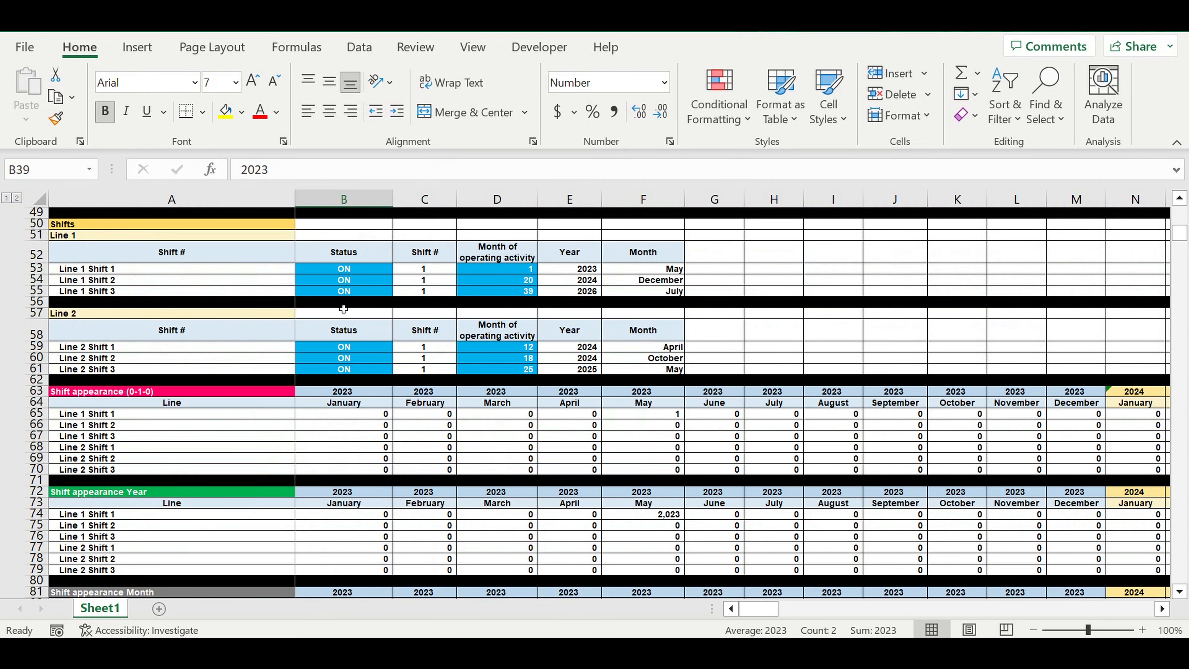
left_click_drag(335, 270, 335, 291)
left_click_drag(346, 351, 348, 373)
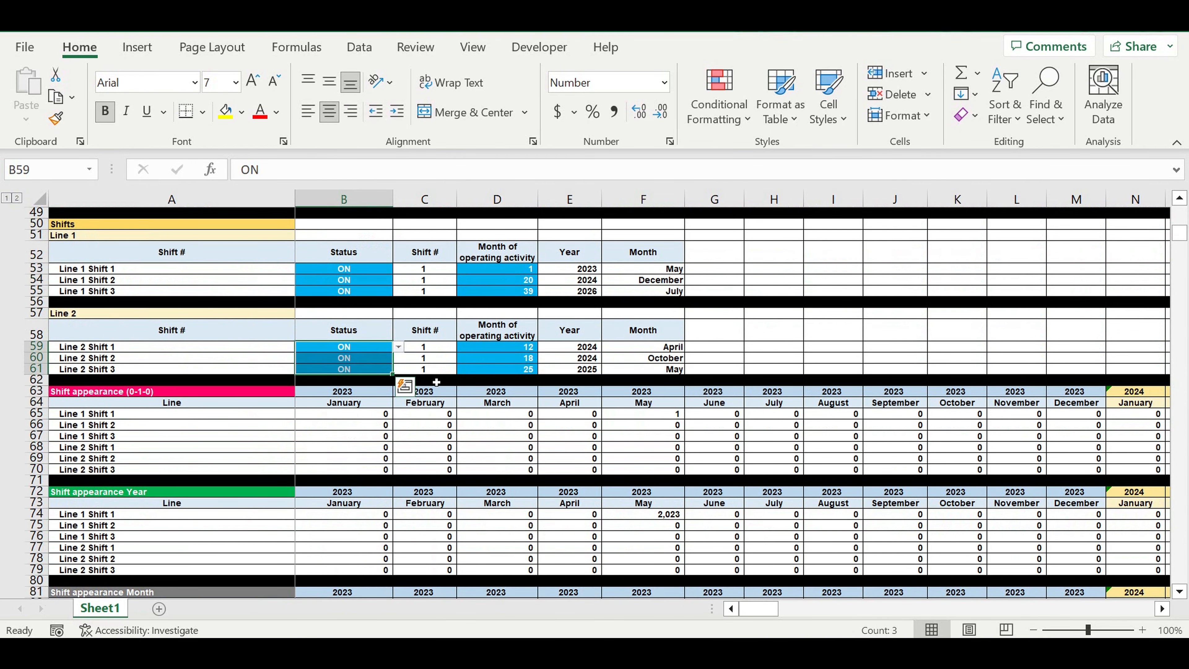
- Review the shift appearance tables, typical-year workdays per month and production plan, continuing down to the direct costs library
scroll(491, 392, "down", 3)
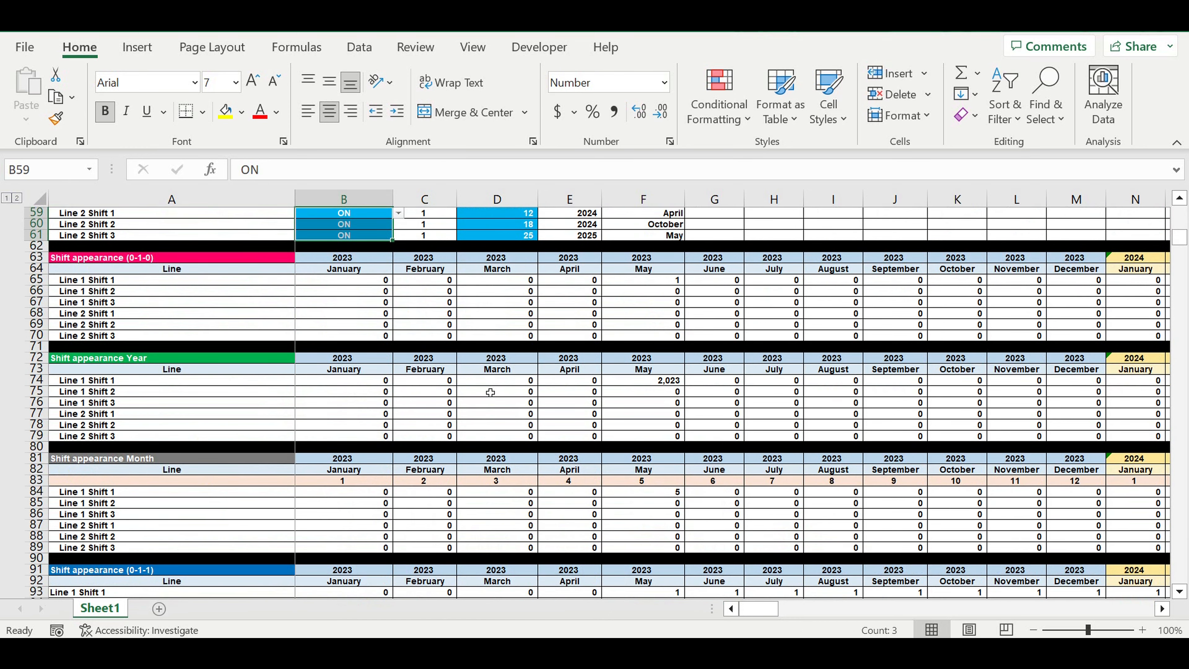
scroll(490, 393, "down", 10)
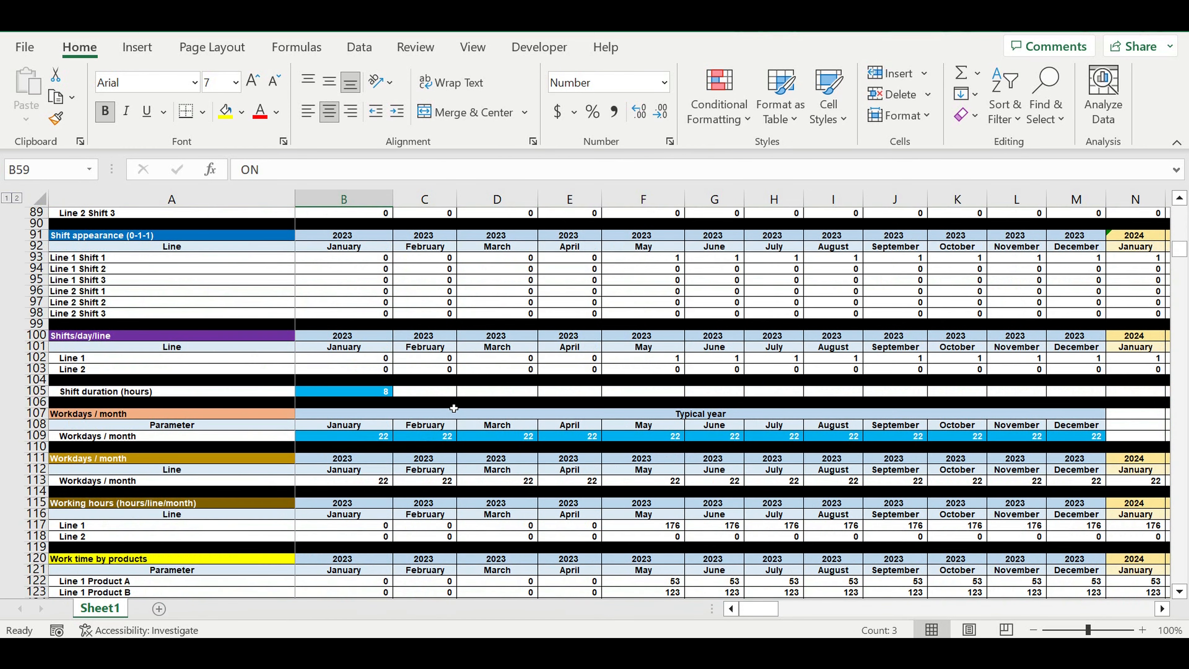
scroll(454, 408, "down", 1)
left_click_drag(364, 403, 1090, 412)
left_click(545, 483)
scroll(446, 459, "down", 5)
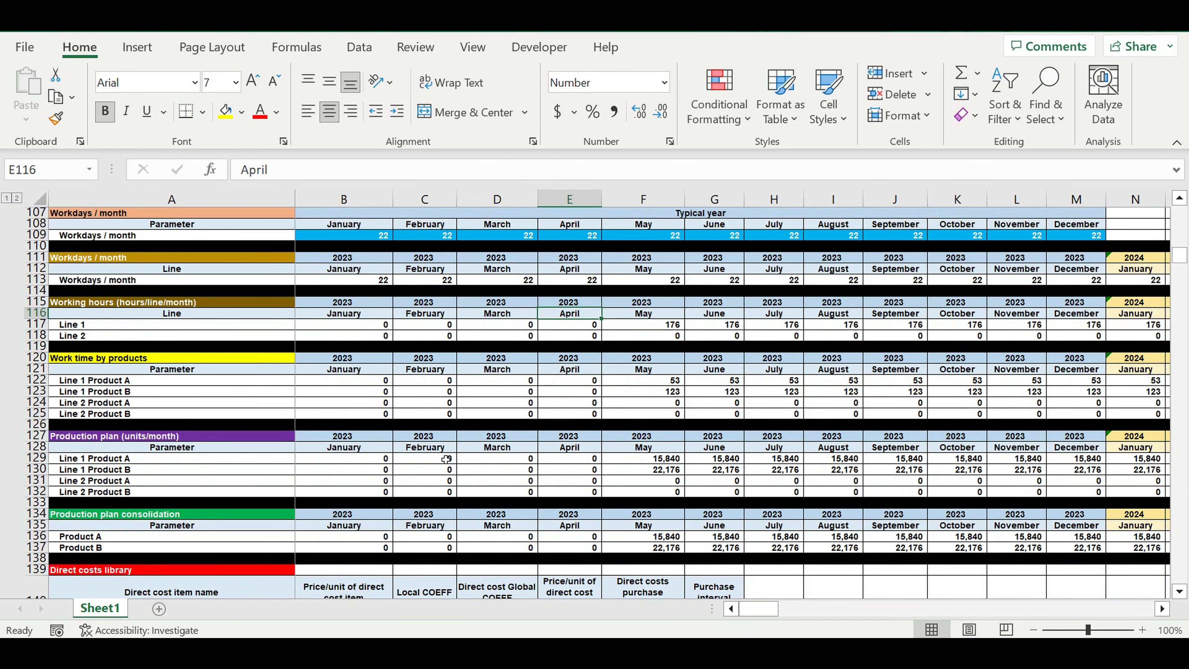
scroll(446, 459, "down", 8)
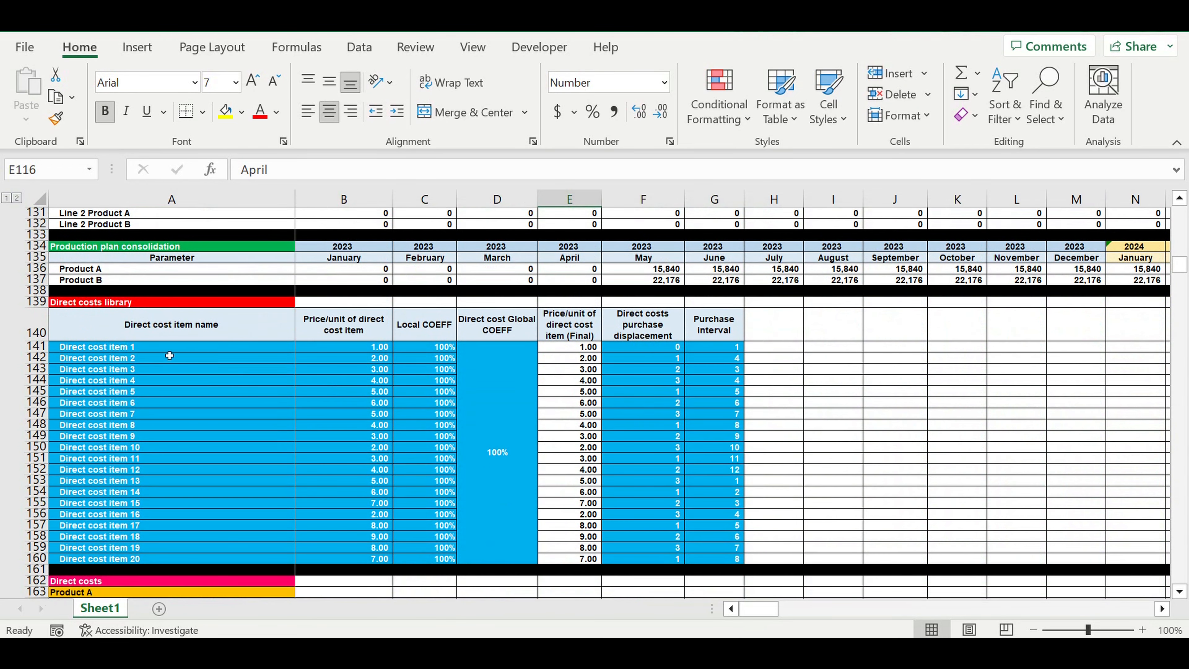
- Review the direct costs library's item names, prices and coefficients and the direct cost tables for Product A and Product B
left_click_drag(159, 347, 505, 490)
left_click_drag(518, 529, 519, 546)
scroll(388, 475, "down", 4)
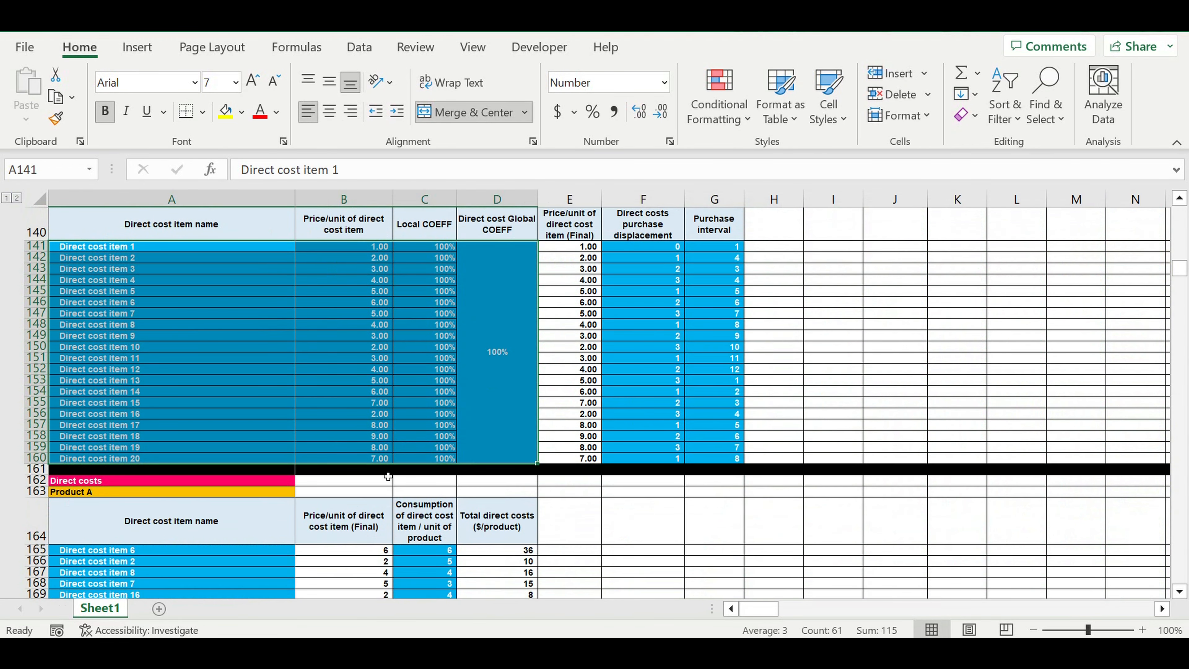
scroll(388, 474, "down", 6)
scroll(385, 470, "down", 2)
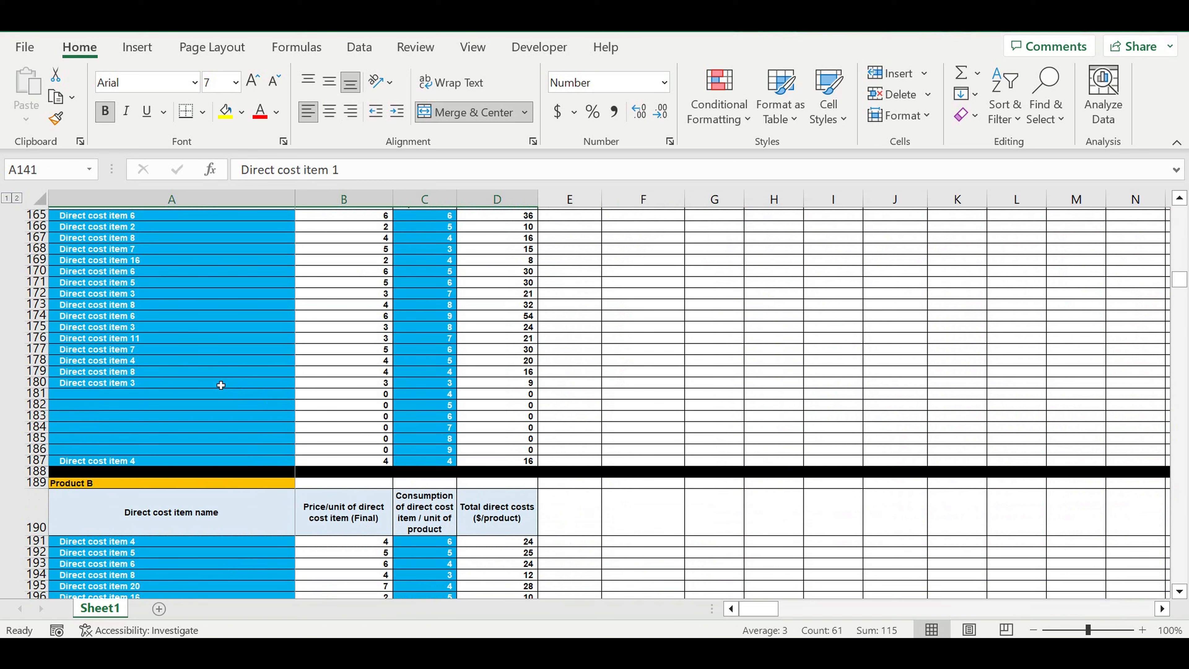
scroll(220, 385, "down", 2)
scroll(219, 385, "down", 12)
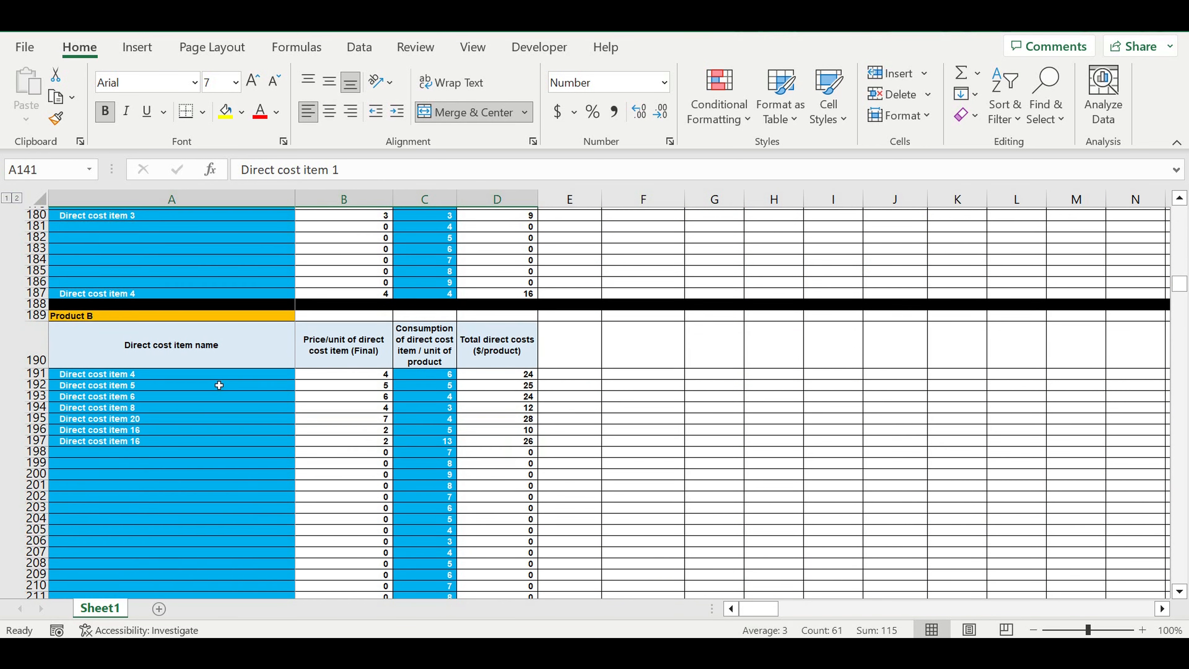
- Review the monthly raw materials tables and the raw materials purchasing cycles
scroll(215, 389, "down", 18)
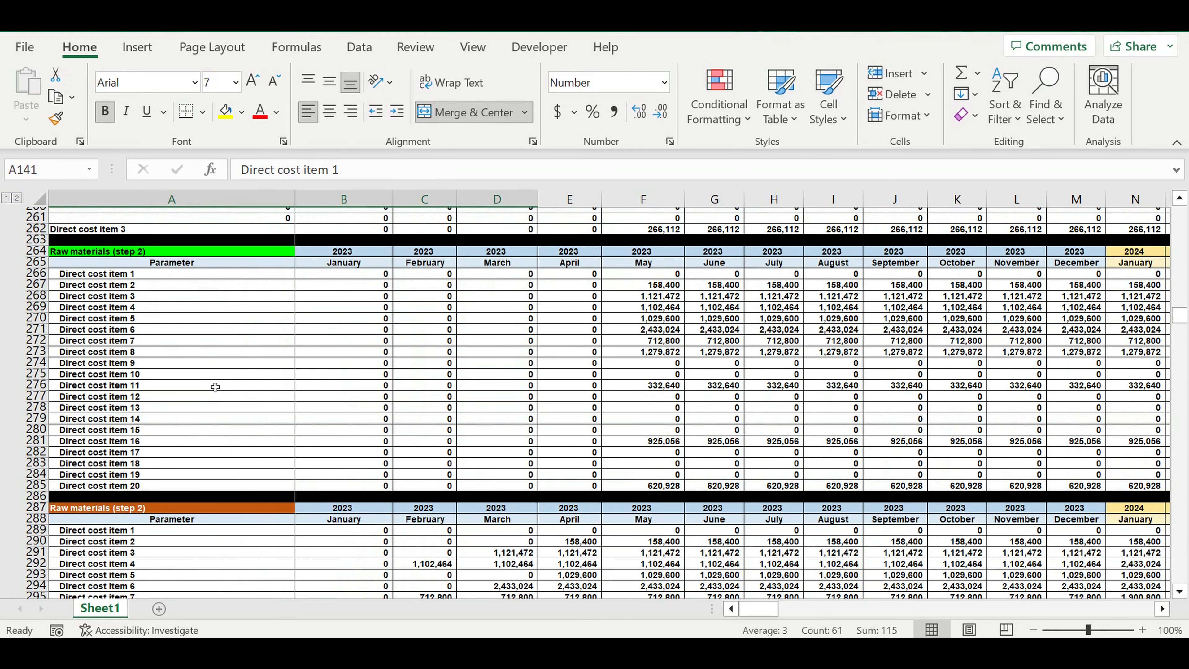
scroll(216, 387, "down", 20)
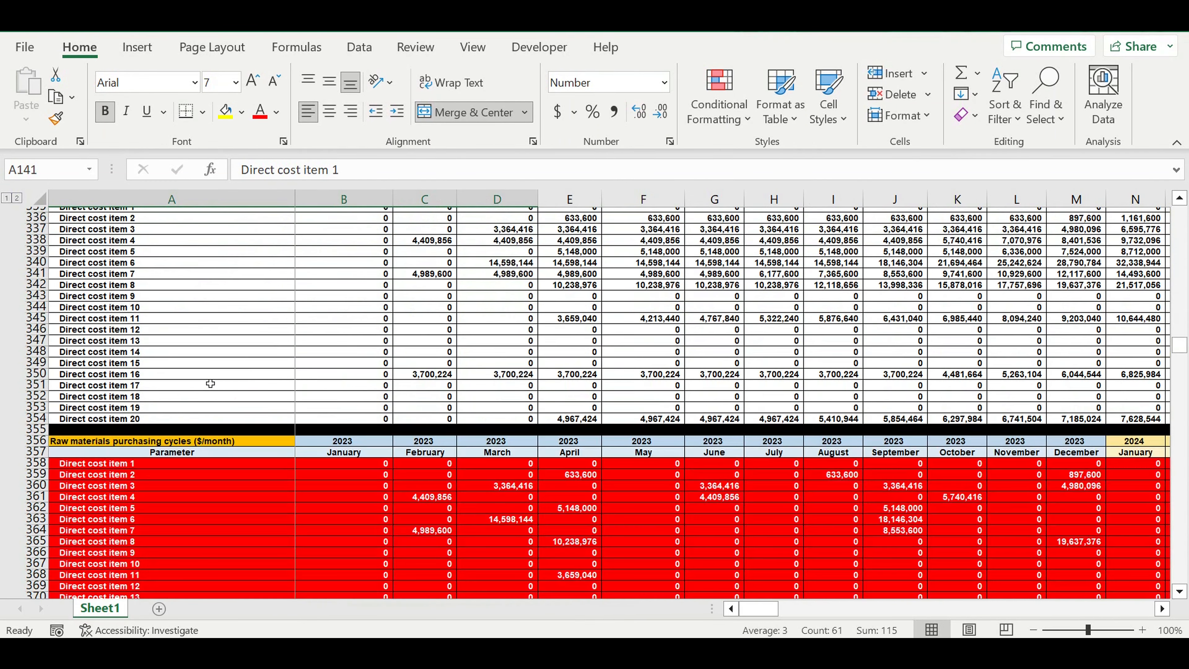
scroll(210, 384, "down", 12)
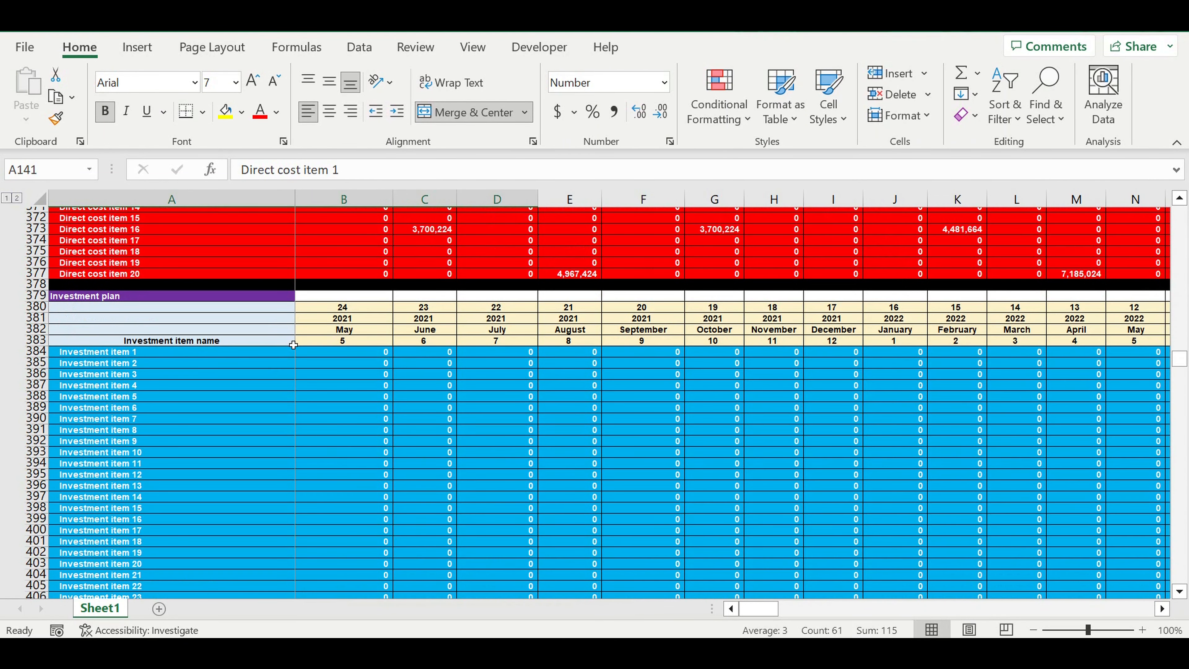
- Examine the input block of the investment plan and the monthly investment plan table for 2023
left_click_drag(258, 357, 798, 544)
scroll(476, 452, "down", 5)
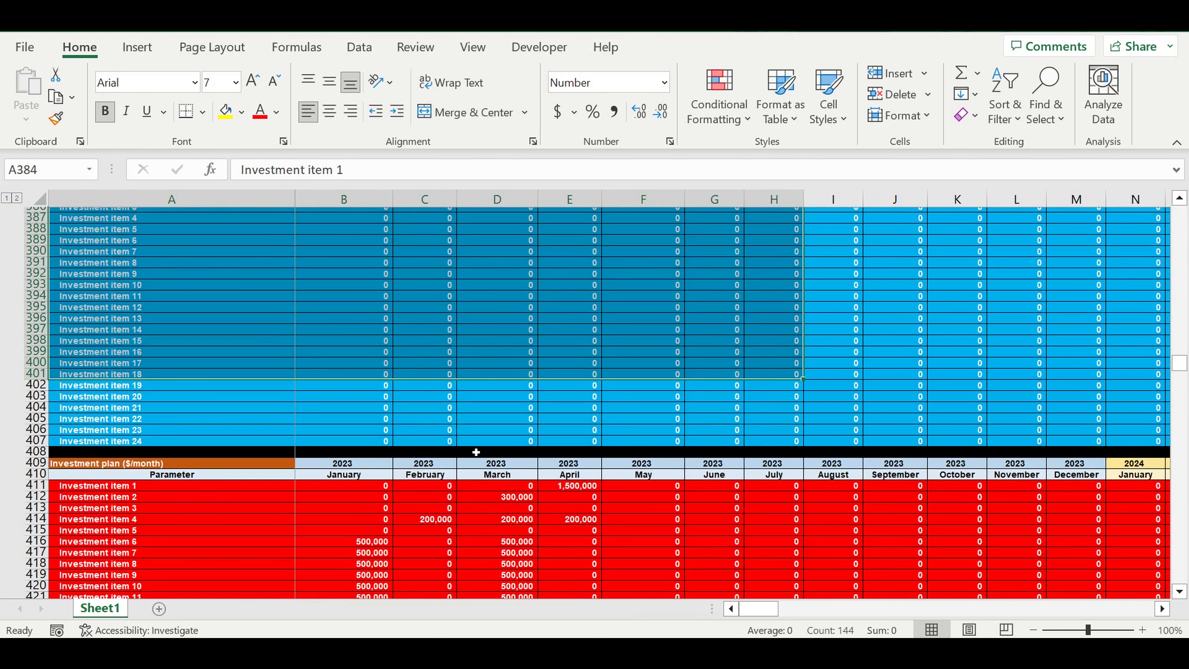
scroll(476, 452, "down", 11)
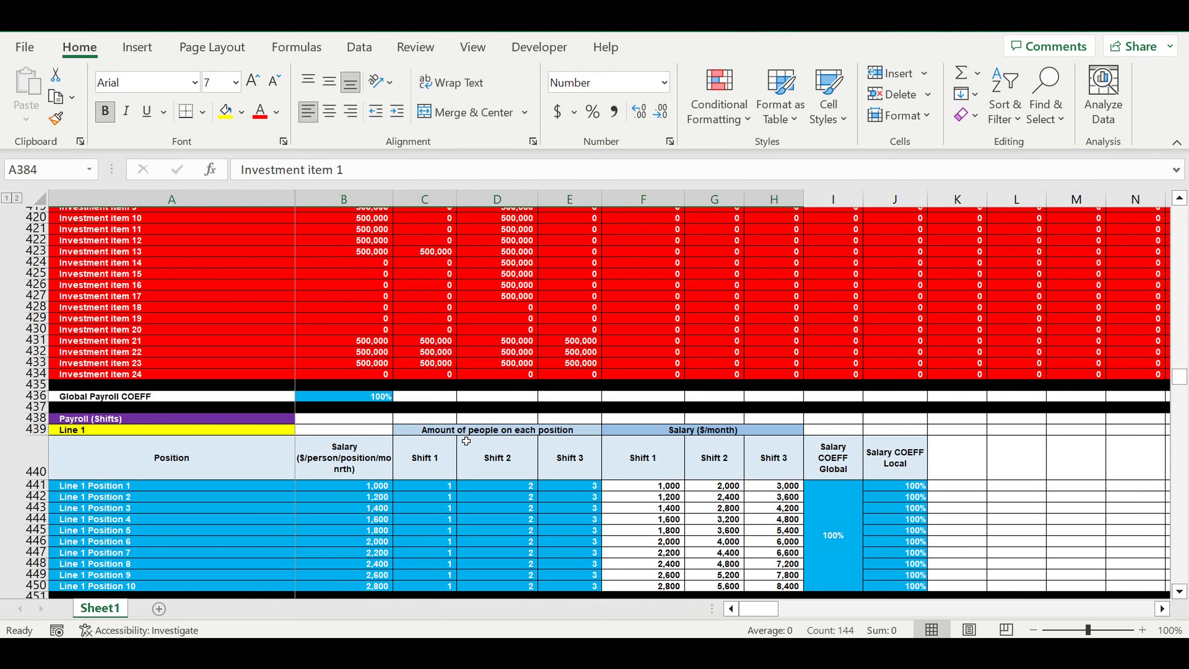
- Examine the shifts payroll tables for Line 1 and Line 2, including positions, salaries and the number of people per shift
scroll(466, 442, "down", 2)
scroll(466, 439, "down", 2)
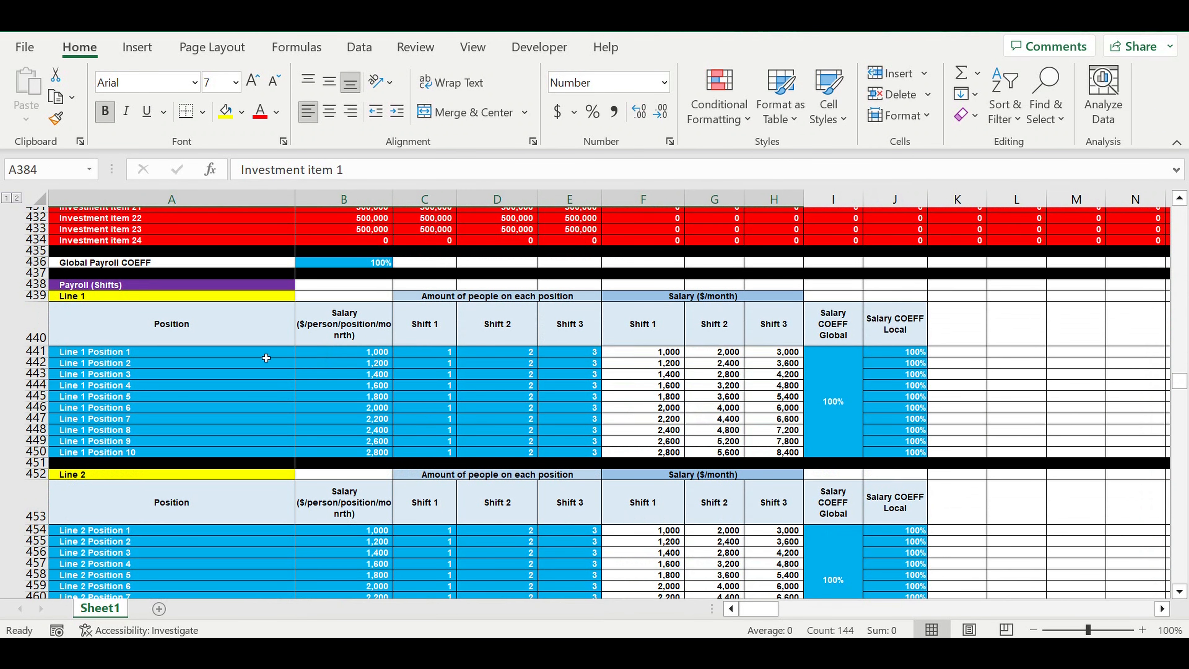
left_click_drag(266, 358, 595, 466)
left_click(176, 409)
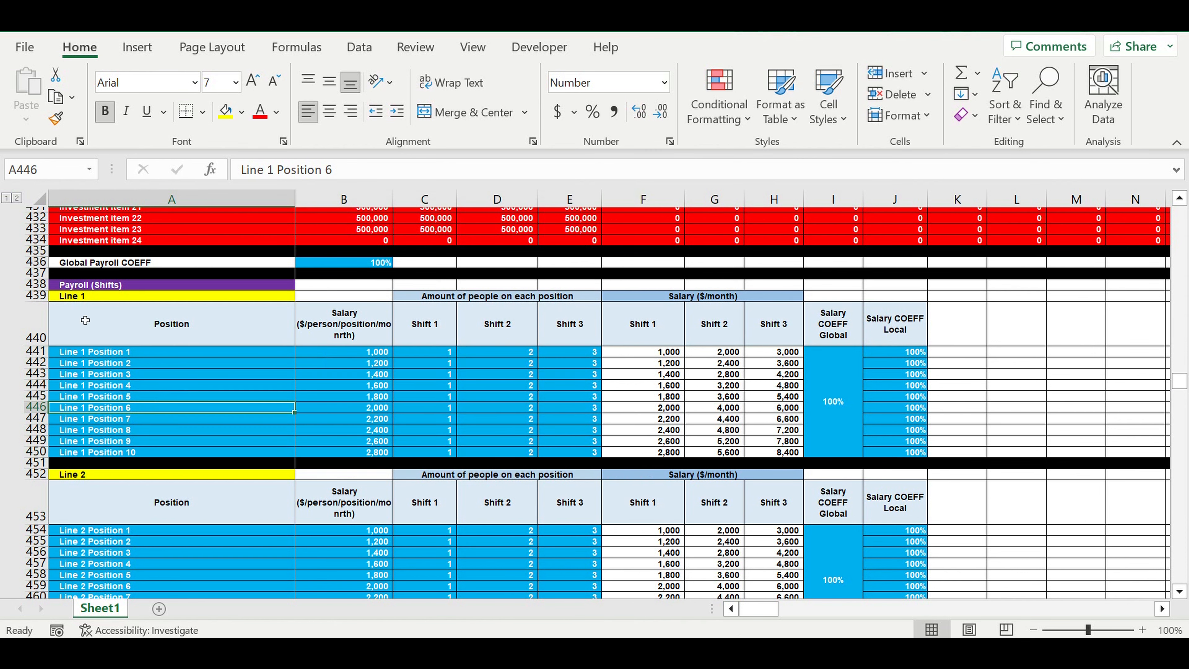
left_click(87, 297)
left_click(130, 476)
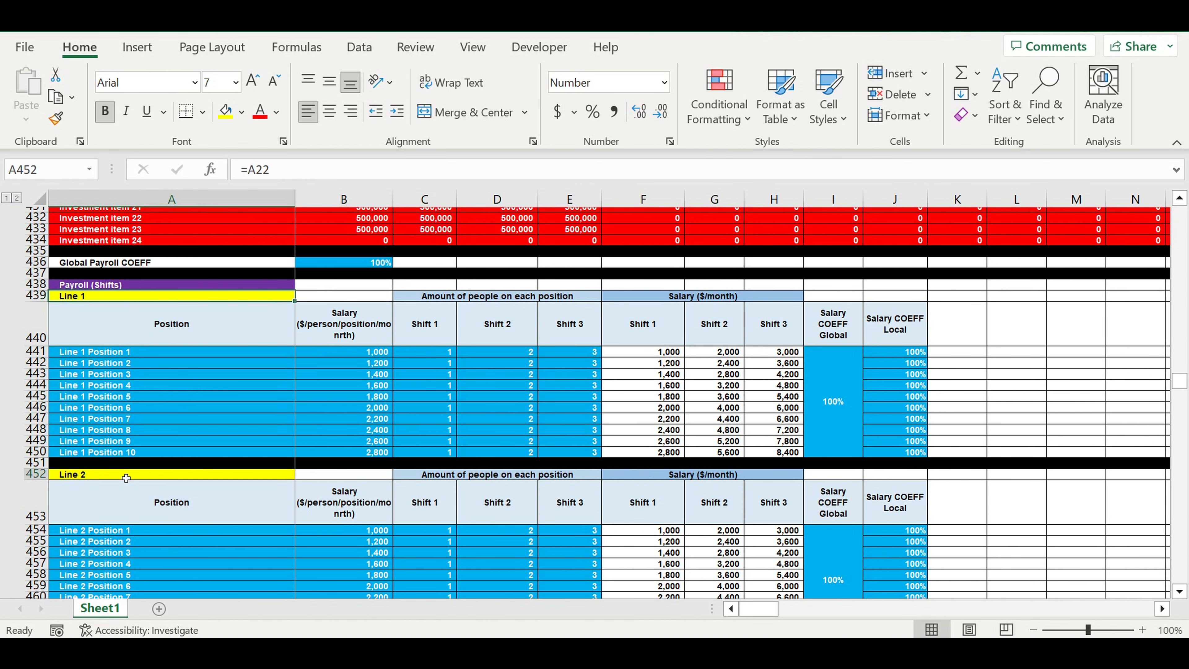
scroll(448, 345, "down", 1)
scroll(447, 344, "down", 1)
left_click_drag(431, 260, 646, 259)
scroll(475, 475, "down", 9)
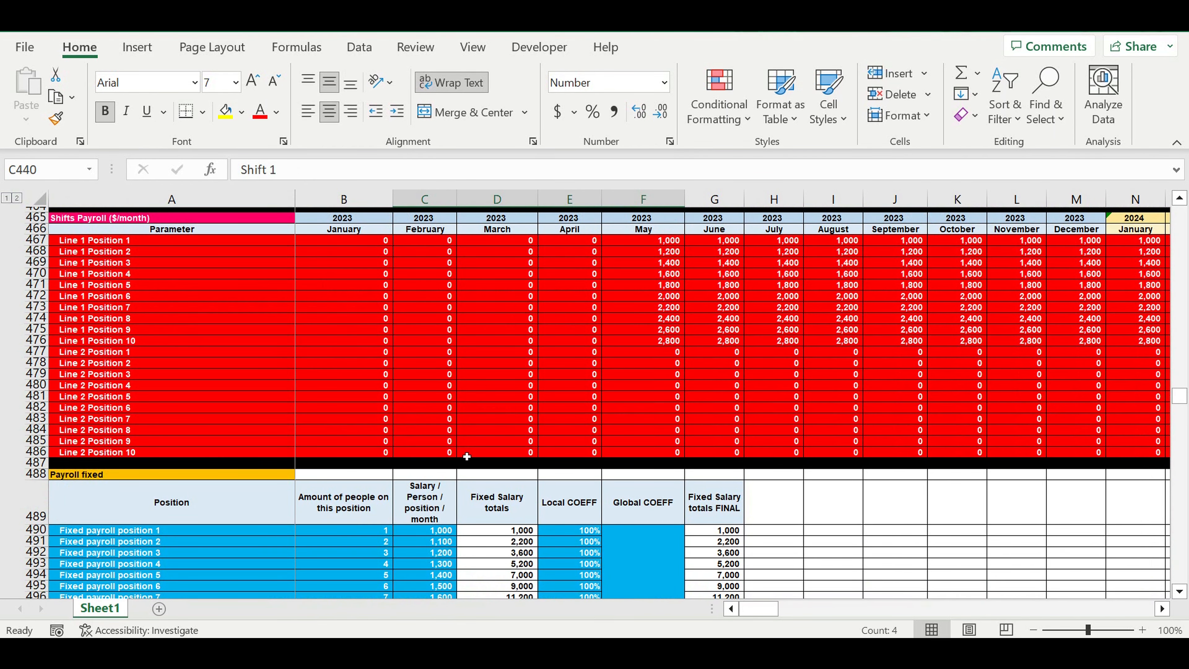
- Review the fixed payroll positions with their headcounts and salaries per person, and the monthly fixed payroll table
scroll(359, 371, "down", 6)
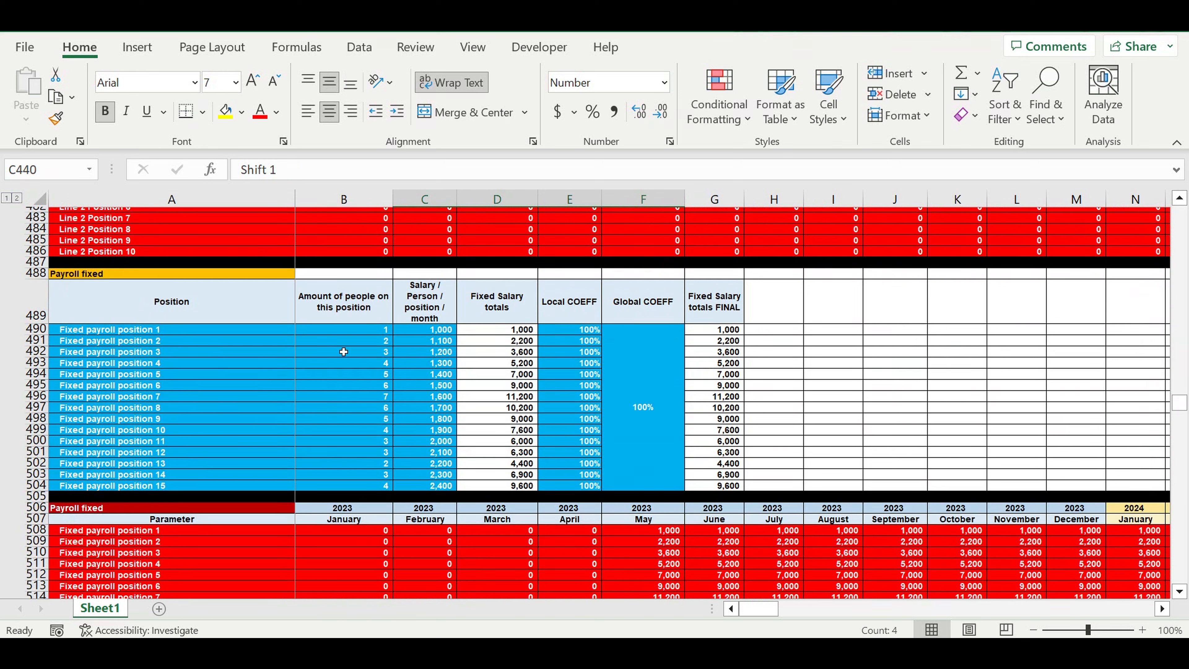
left_click_drag(117, 351, 424, 489)
scroll(403, 482, "down", 9)
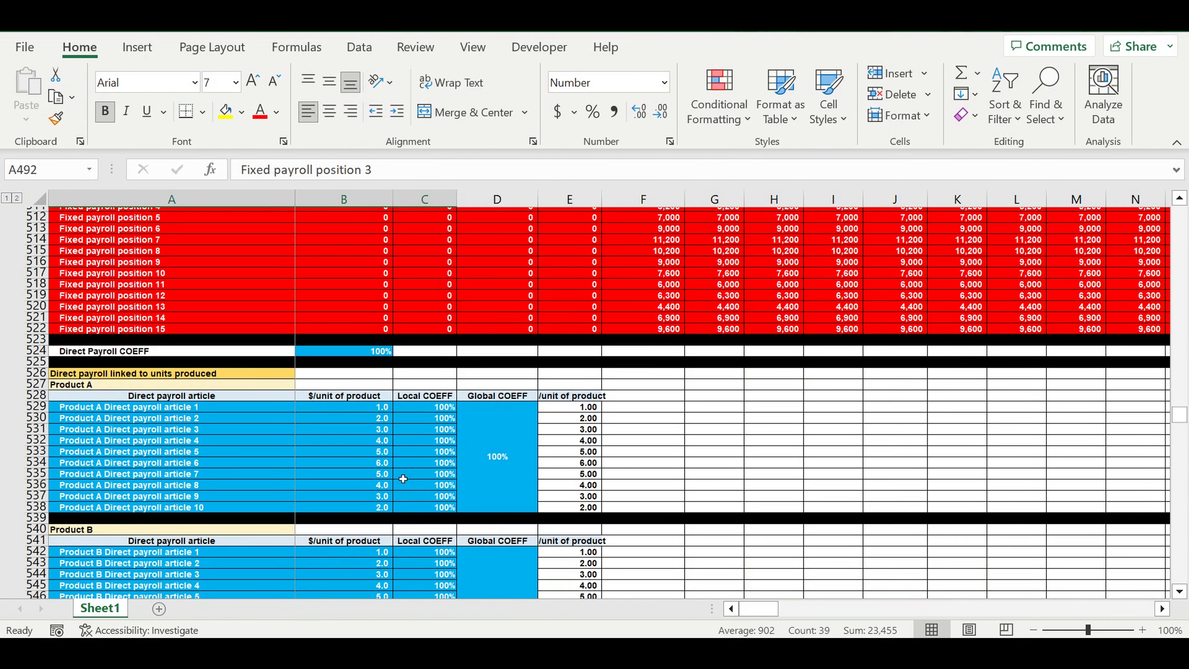
- Review the direct payroll articles linked to units produced for Product A and Product B
scroll(403, 479, "down", 2)
left_click(217, 378)
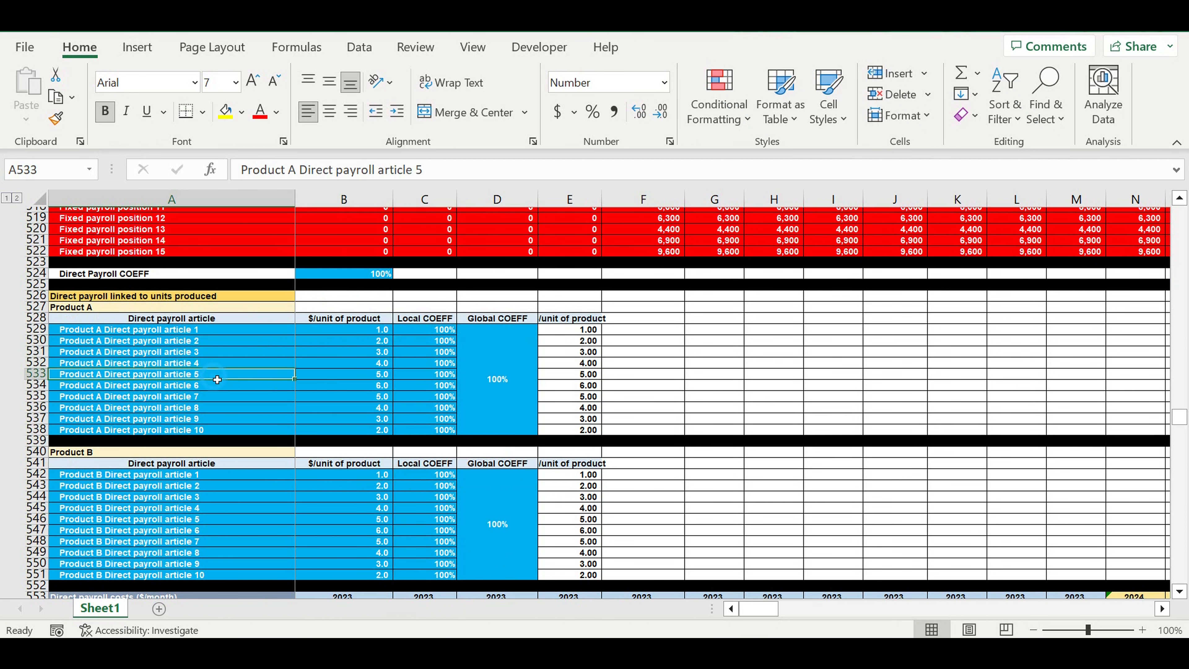
left_click(270, 345)
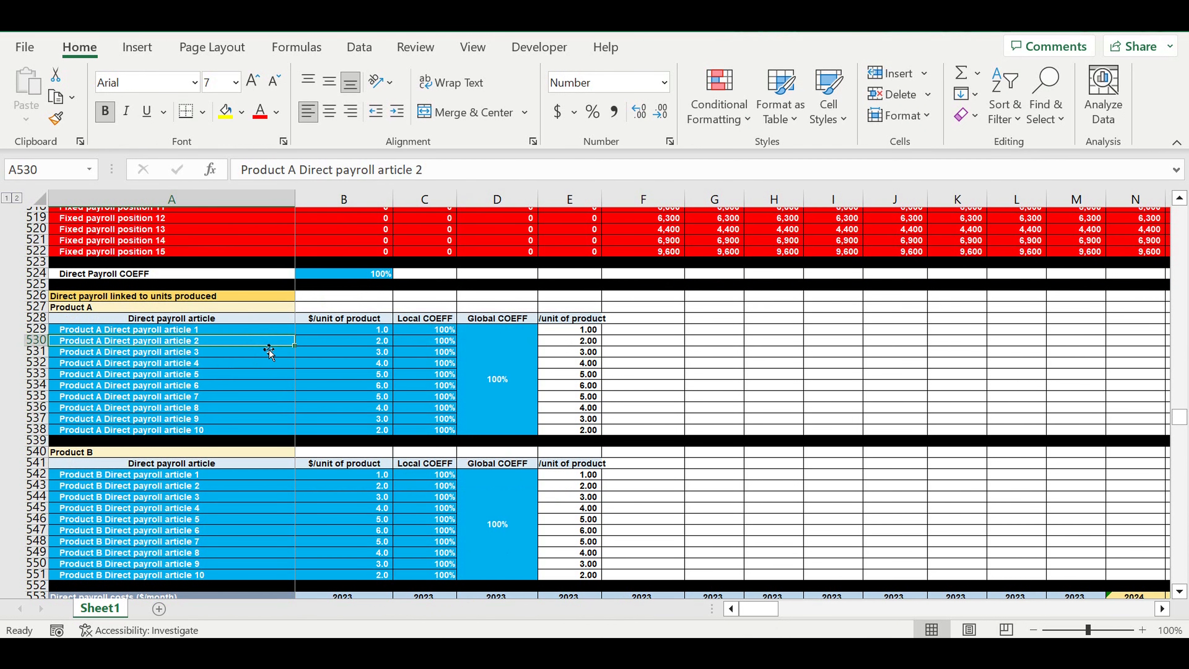
scroll(329, 451, "down", 4)
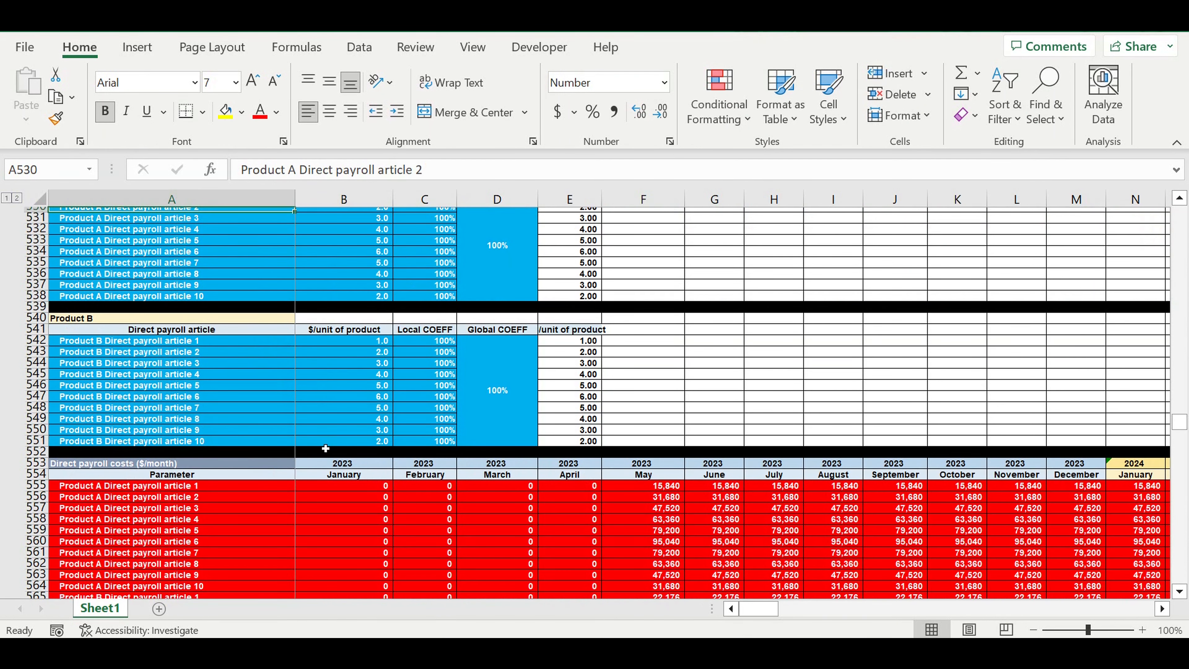
- Examine the unit prices and the payment intervals since purchase for all six customer types in the Pricing table
scroll(218, 370, "down", 20)
left_click_drag(431, 285, 441, 343)
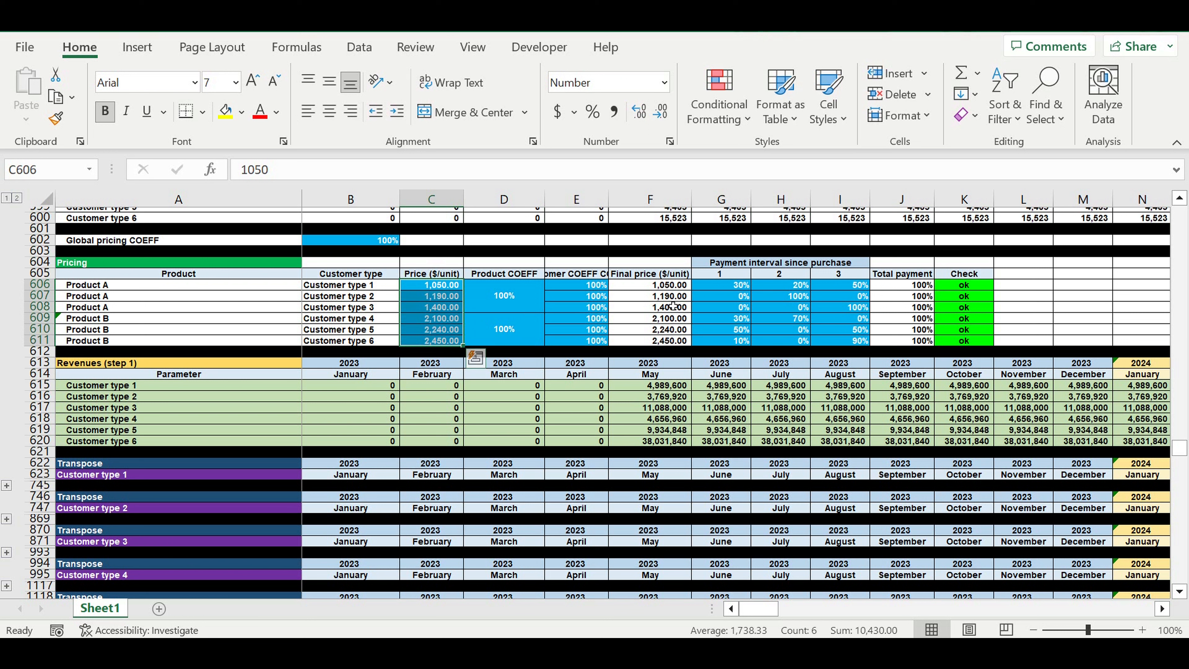
left_click_drag(728, 286, 855, 350)
- Review the direct expenses linked to raw materials, including item names, raw materials and consumption, and their consolidation table
scroll(855, 350, "down", 20)
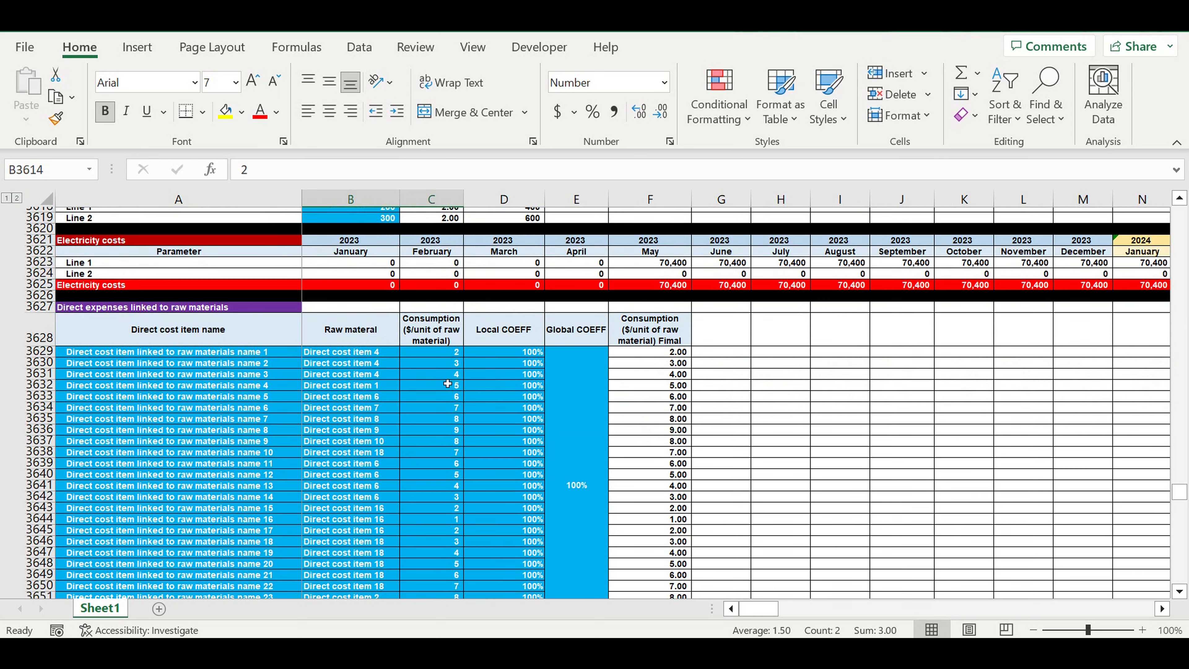
left_click(181, 388)
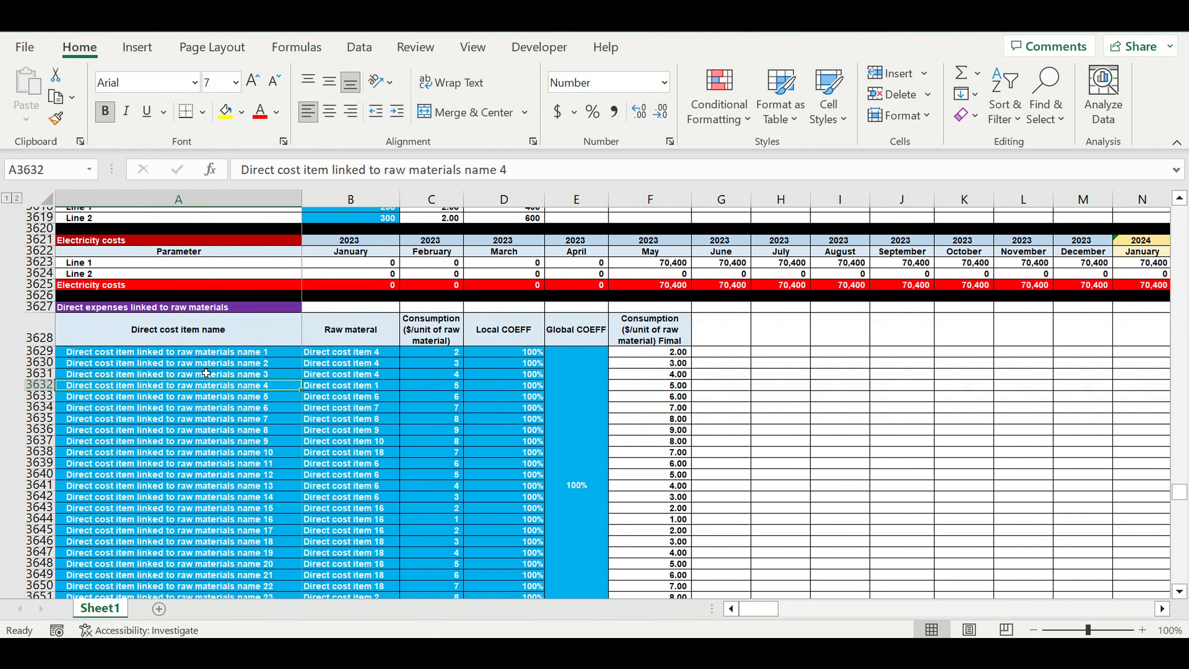
left_click_drag(202, 367, 444, 543)
scroll(411, 505, "down", 16)
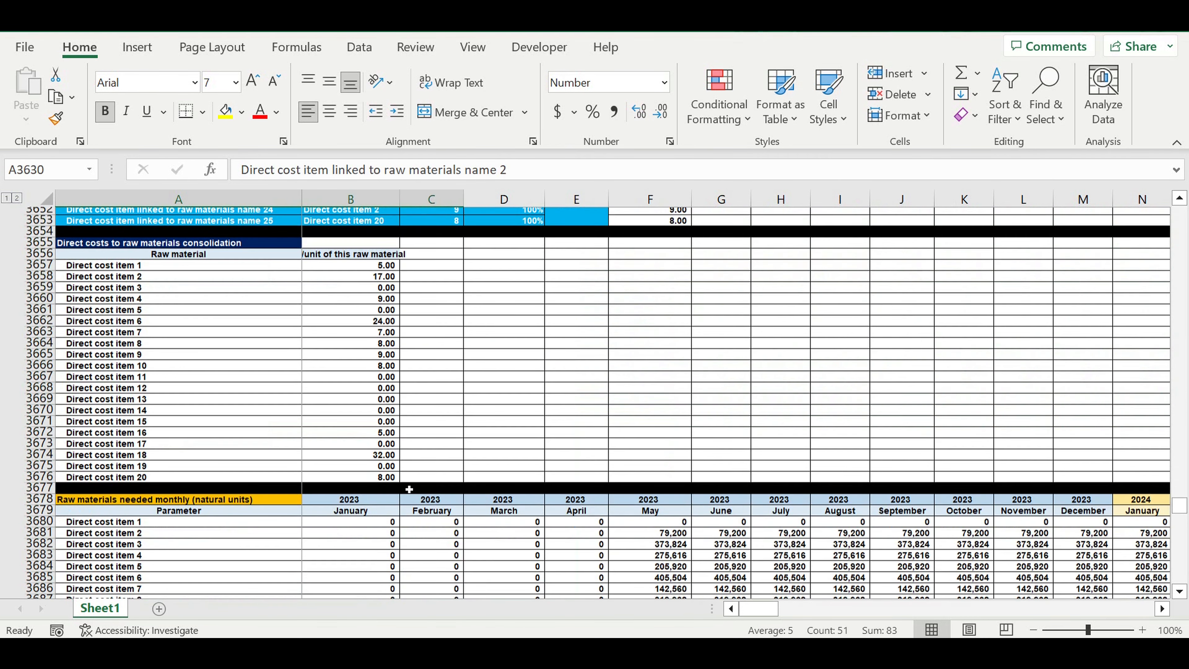
scroll(409, 489, "down", 5)
- Review the direct costs linked to the amount of shifts for Line 1 and Line 2 and their monthly totals
scroll(403, 491, "down", 11)
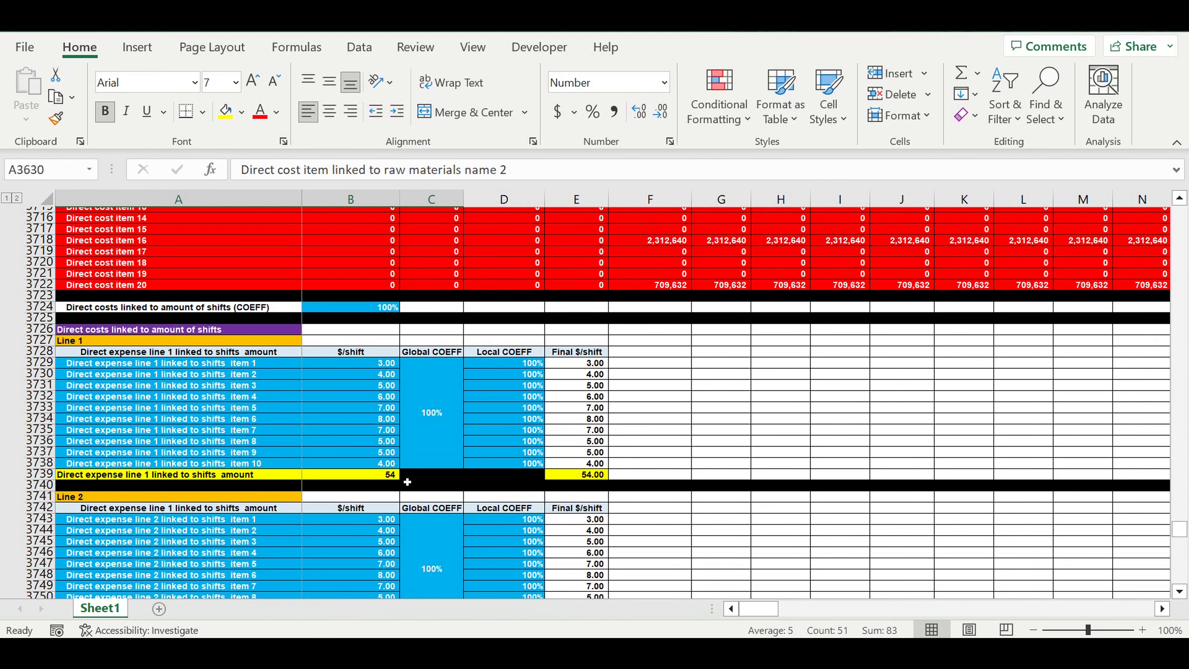
scroll(408, 482, "down", 1)
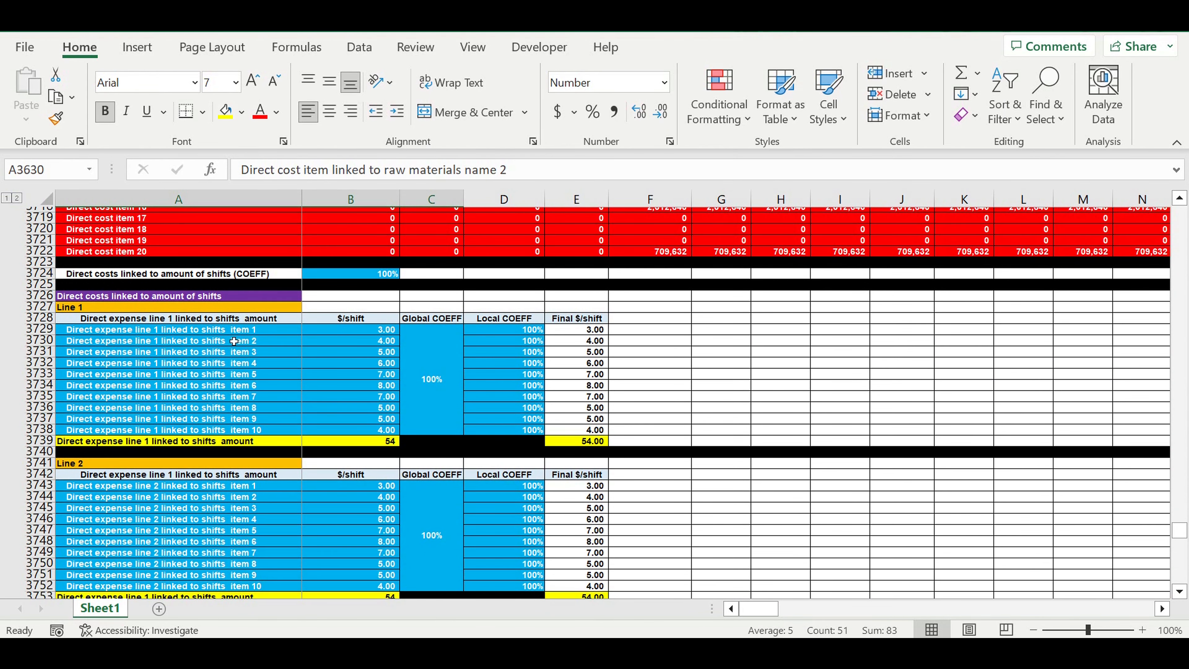
left_click_drag(222, 334, 498, 444)
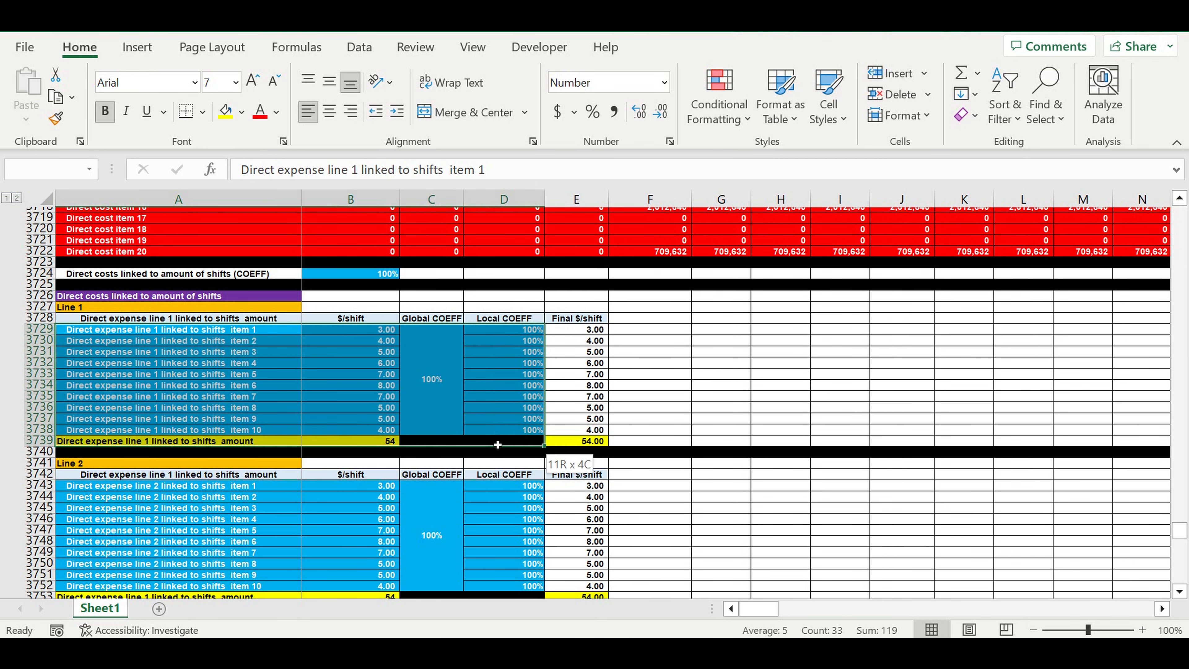
scroll(215, 401, "down", 5)
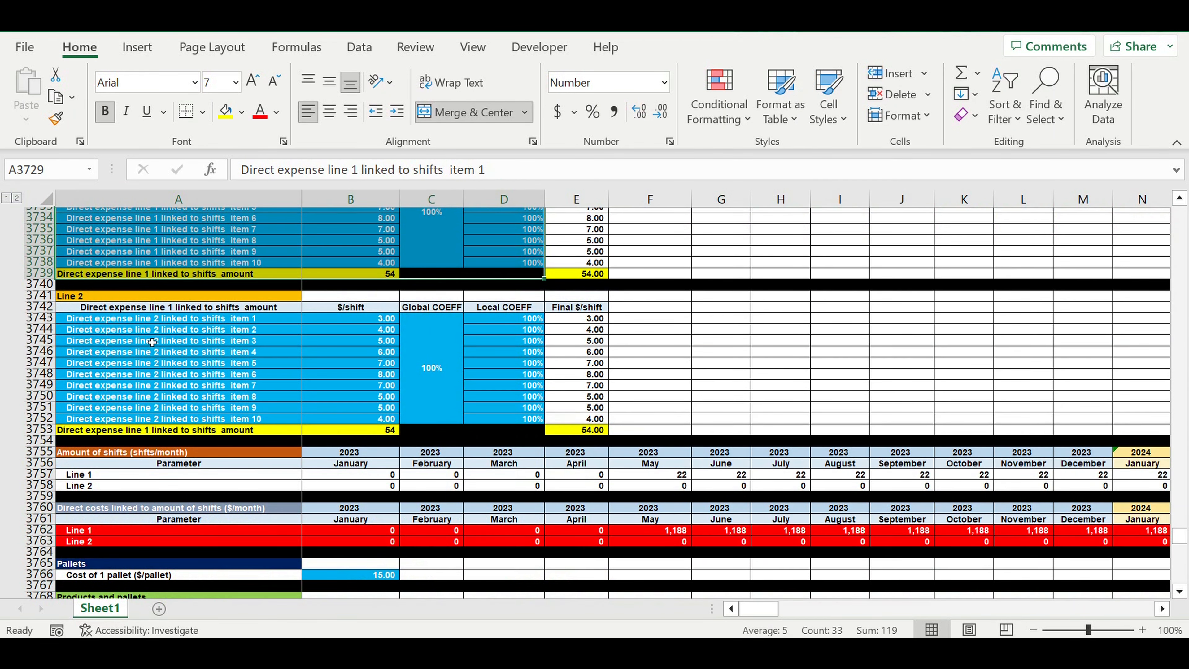
scroll(251, 417, "down", 4)
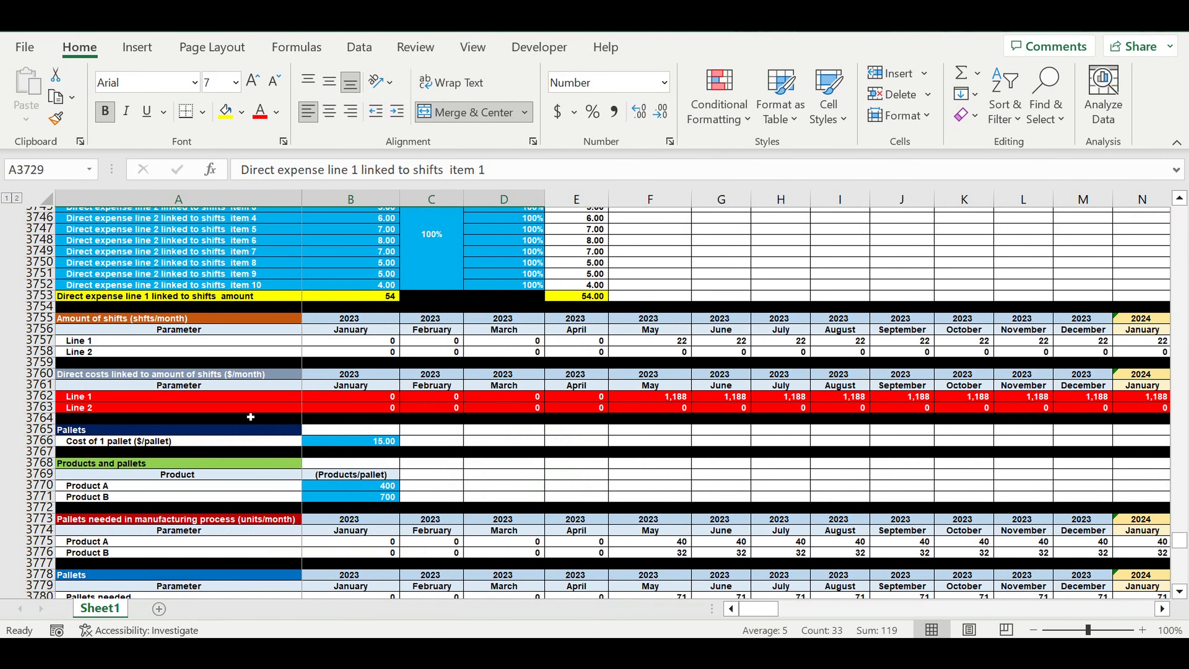
- Review the cost of one pallet, the products per pallet and the monthly pallet requirements
scroll(250, 417, "down", 2)
left_click(340, 376)
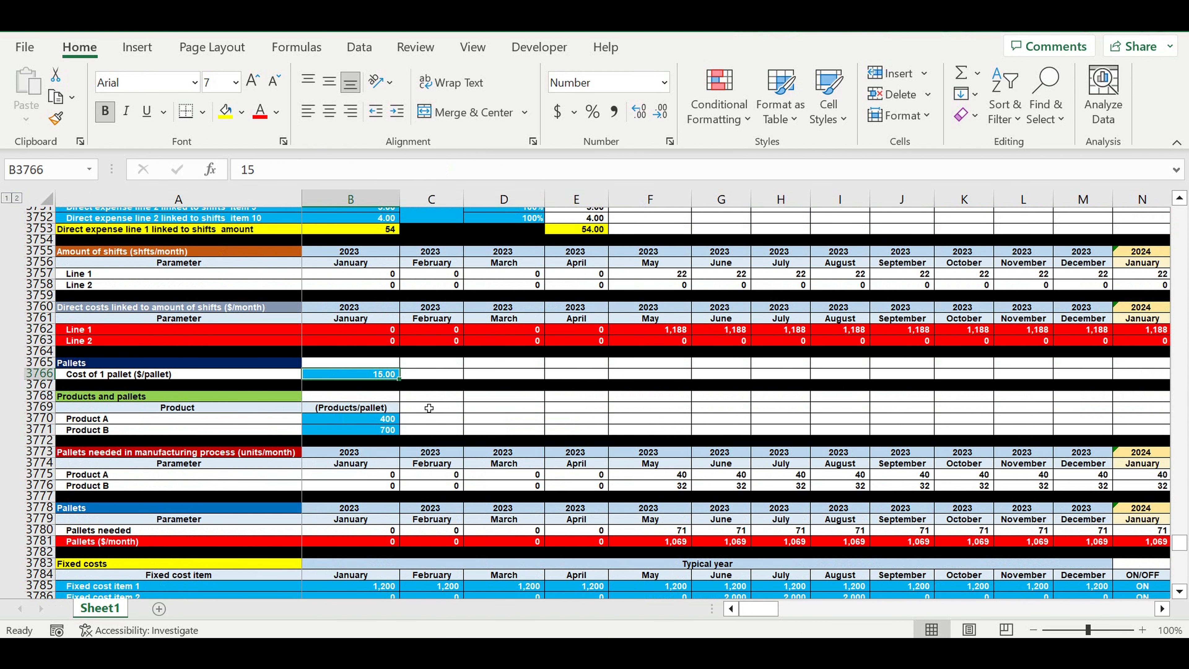
scroll(440, 421, "down", 5)
scroll(437, 419, "down", 3)
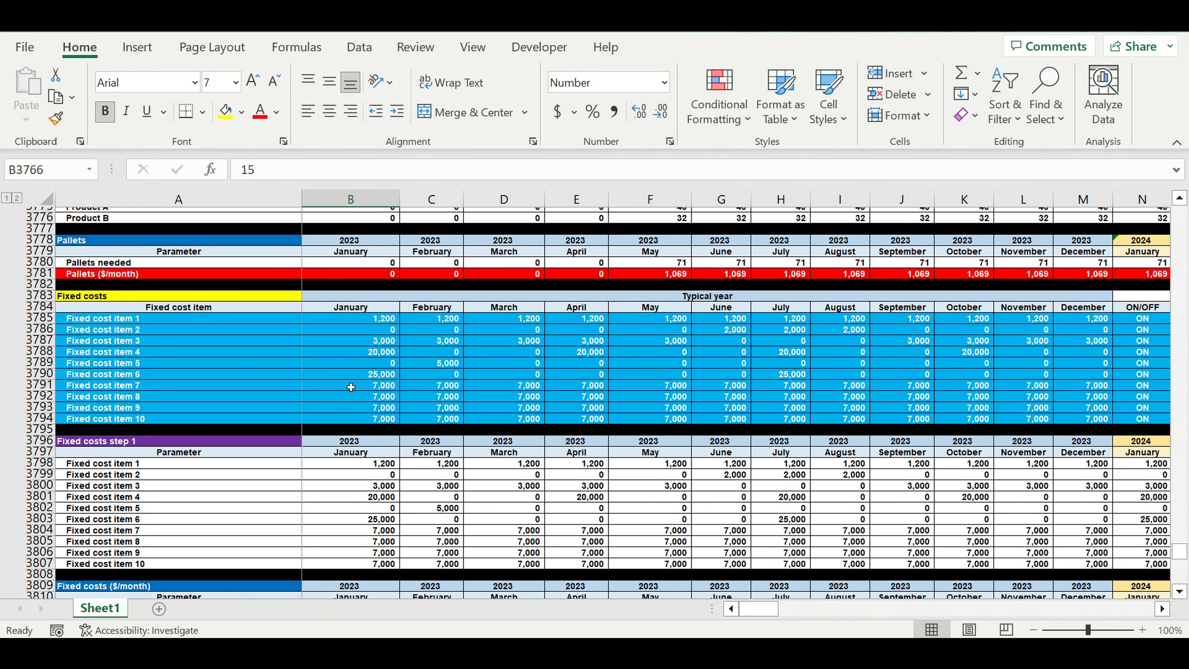
- Examine the ten fixed cost items for a typical year and the loan parameters from loan amount to way of interest payments
left_click_drag(40, 324, 44, 419)
scroll(245, 436, "down", 13)
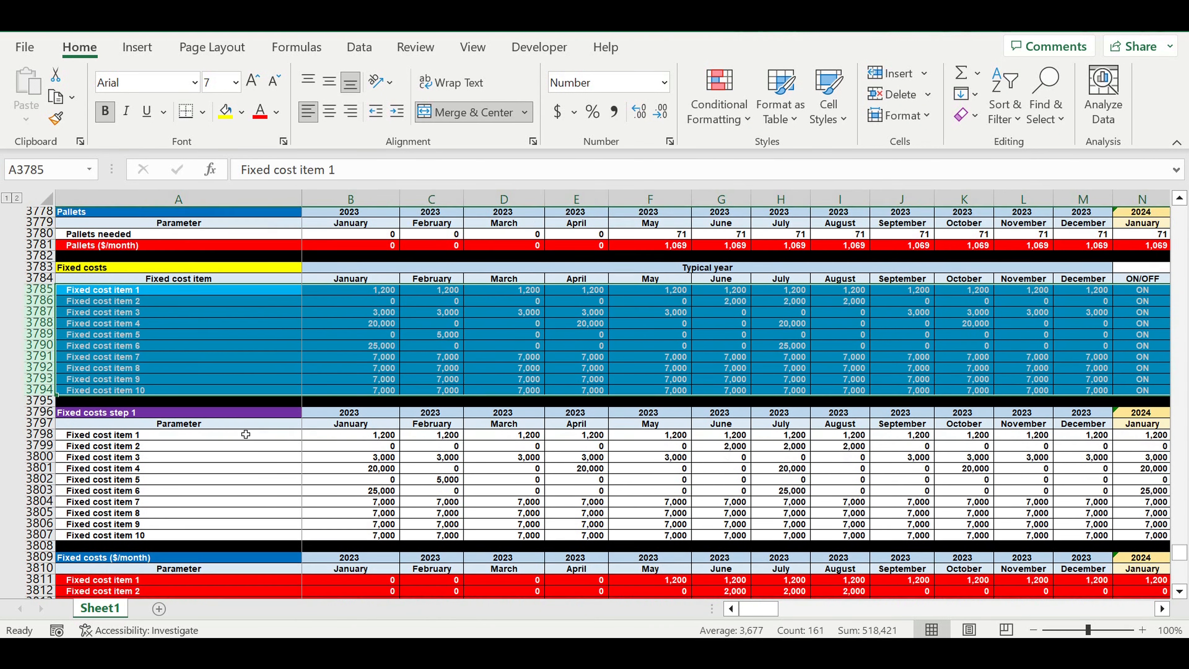
scroll(271, 350, "down", 1)
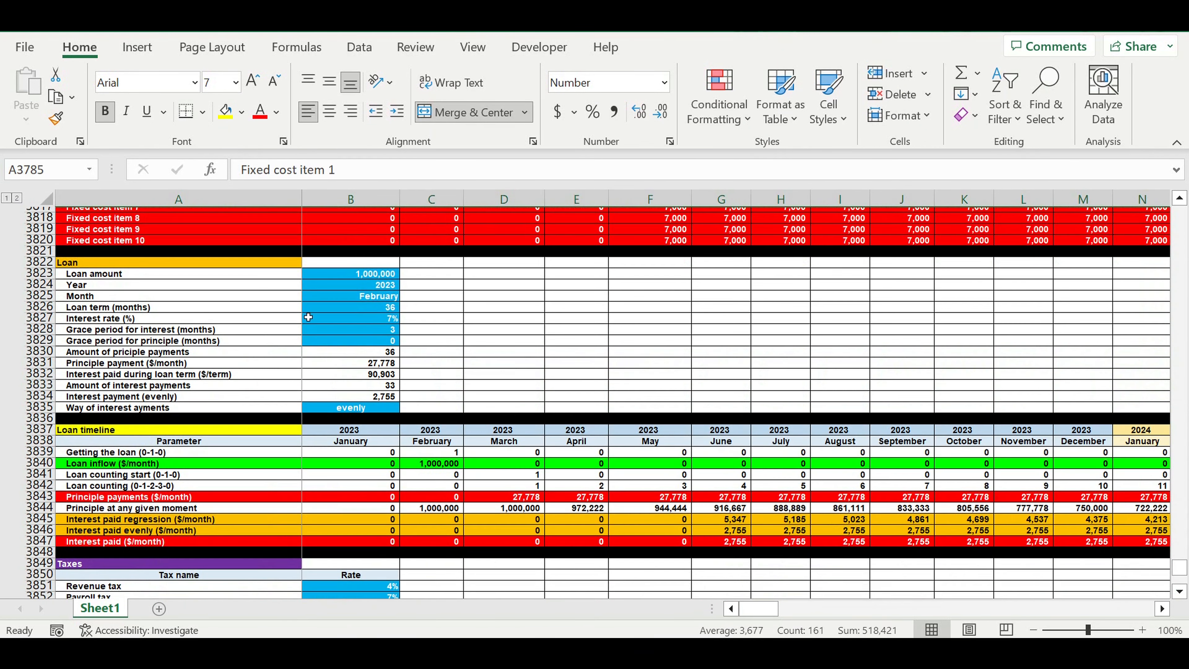
left_click_drag(358, 280, 384, 409)
scroll(410, 409, "down", 1)
- Review the tax rates and the whole cash flow statement, including the formula for February 2023 investment expenses
scroll(411, 408, "down", 9)
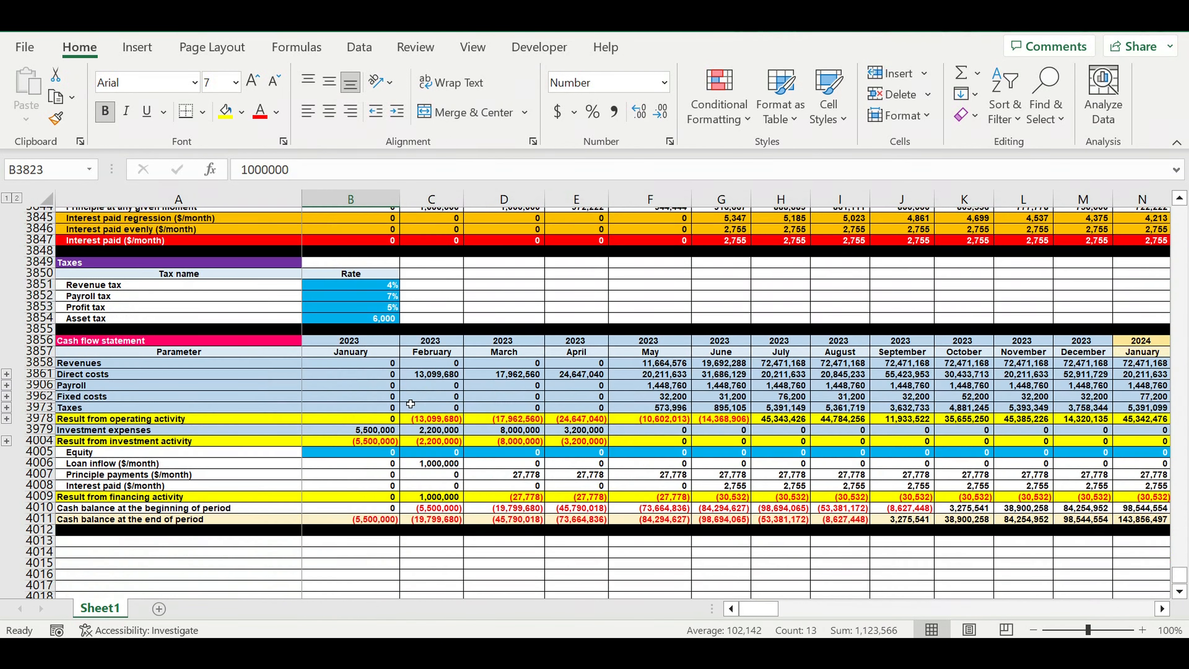
left_click_drag(43, 311, 20, 500)
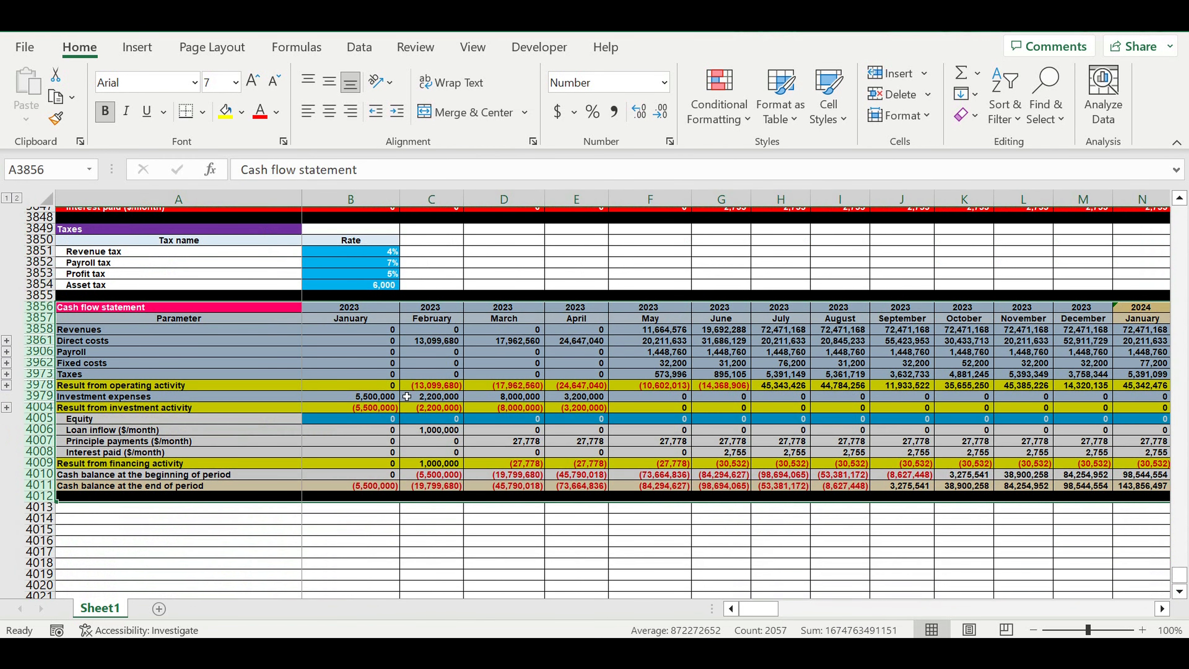
left_click(430, 397)
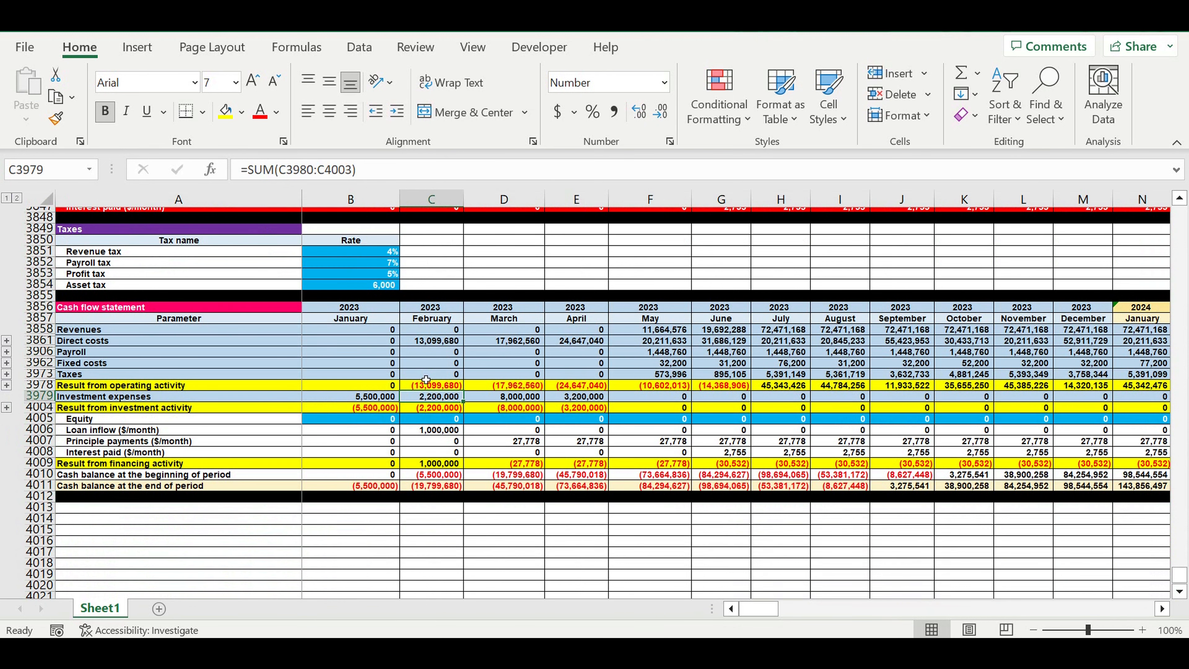
- Insert nine rows between the Operating activity section and the Project timeline section
left_click_drag(1182, 586, 1077, 137)
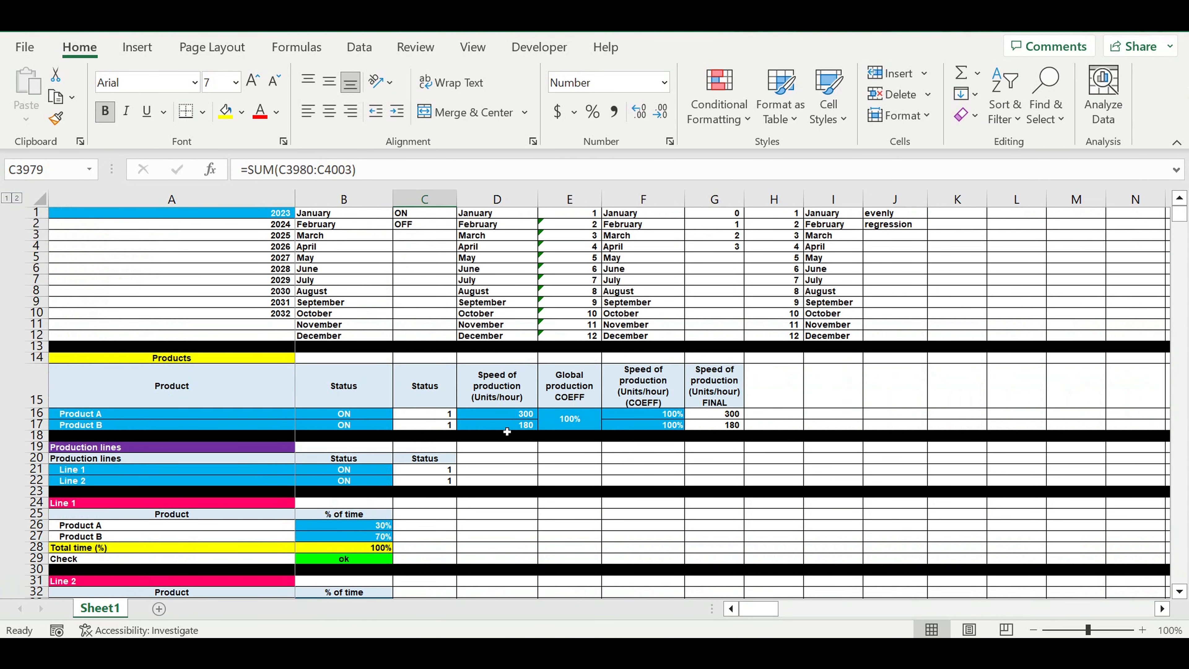
scroll(511, 439, "down", 5)
scroll(510, 439, "down", 4)
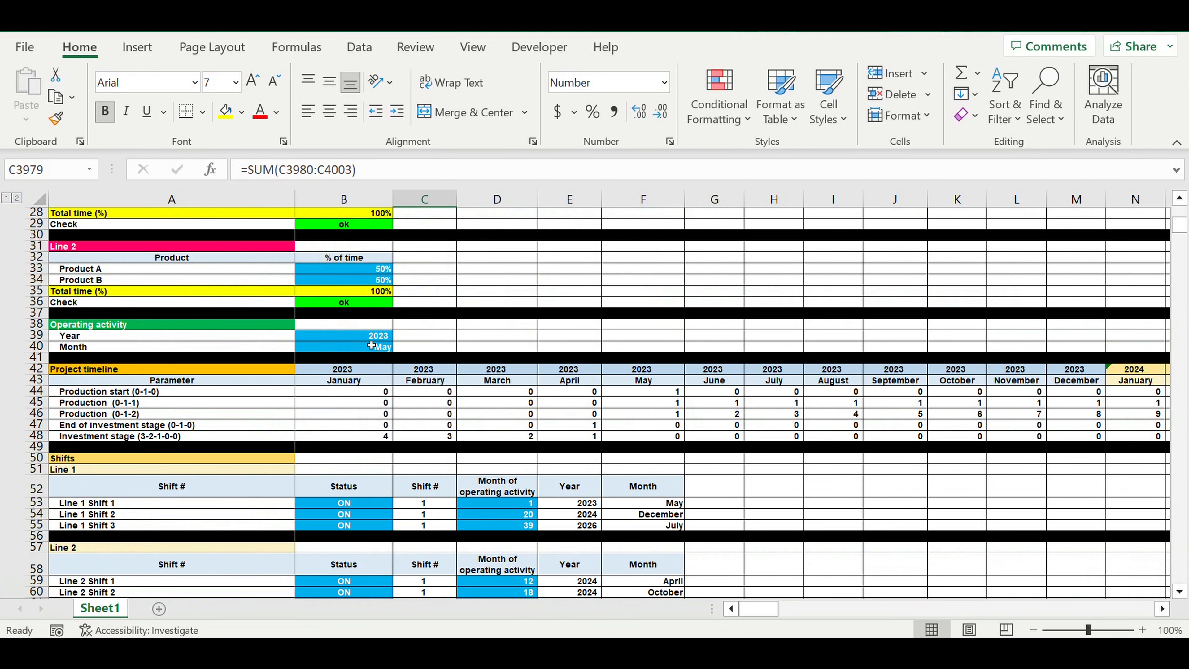
left_click_drag(371, 336, 367, 348)
left_click(367, 348)
left_click(365, 338)
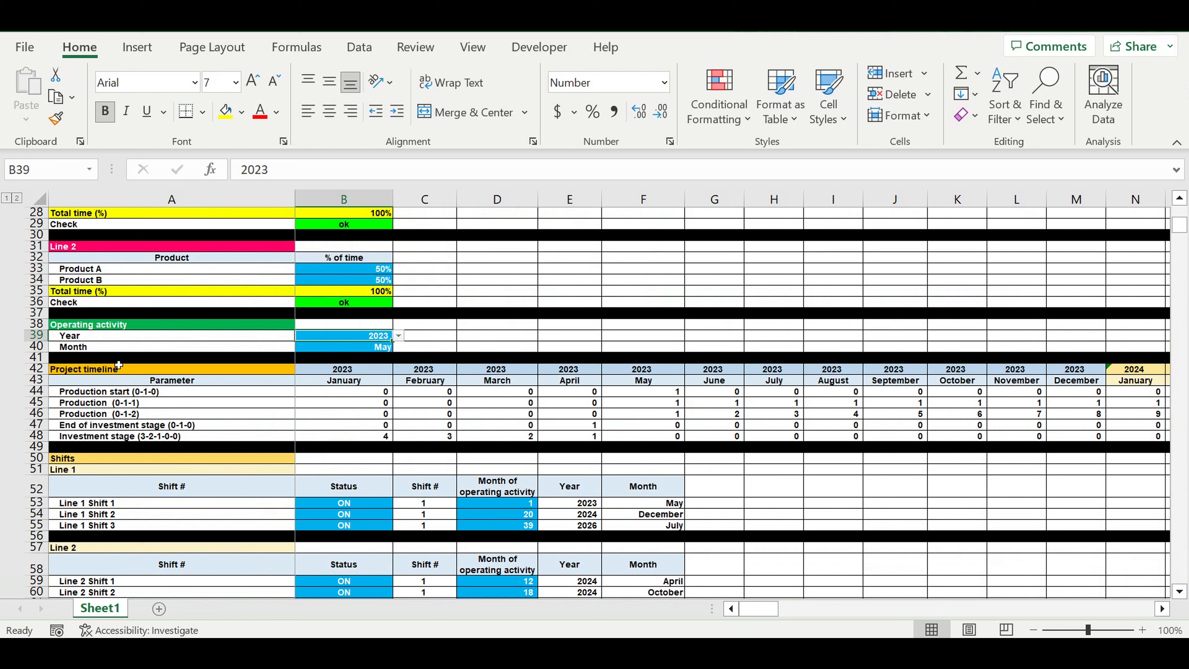
left_click_drag(34, 370, 17, 459)
right_click(40, 413)
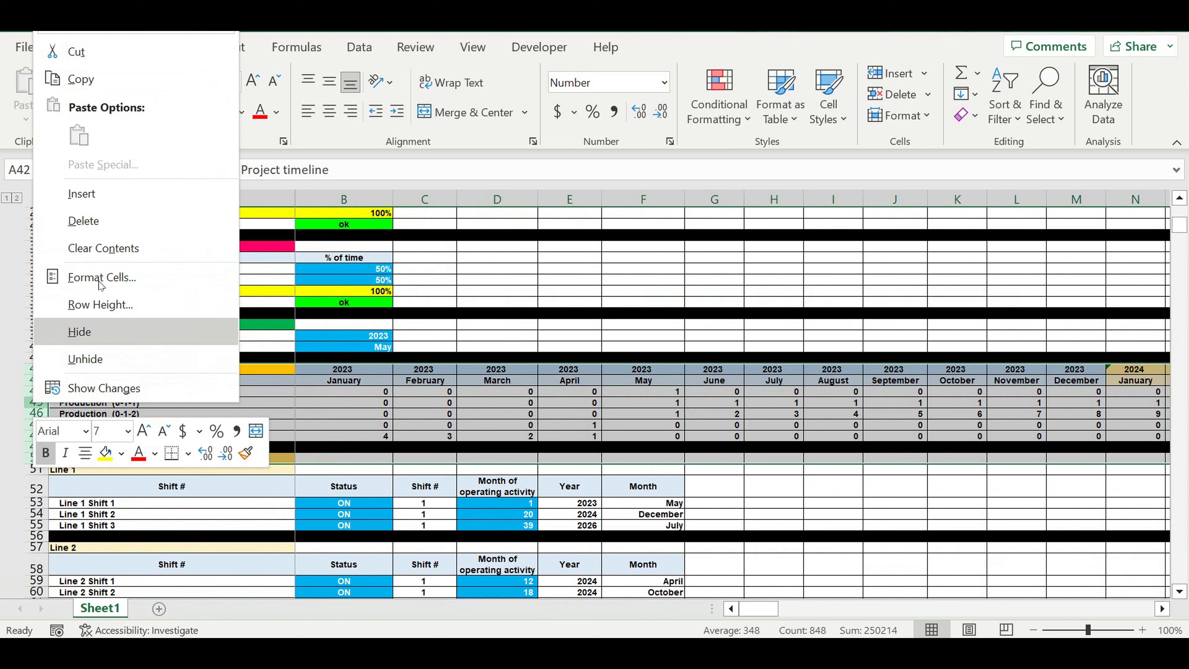
left_click(106, 194)
- Give the inserted rows 42 to 49 a white fill and the automatic black font colour
left_click_drag(35, 370, 20, 447)
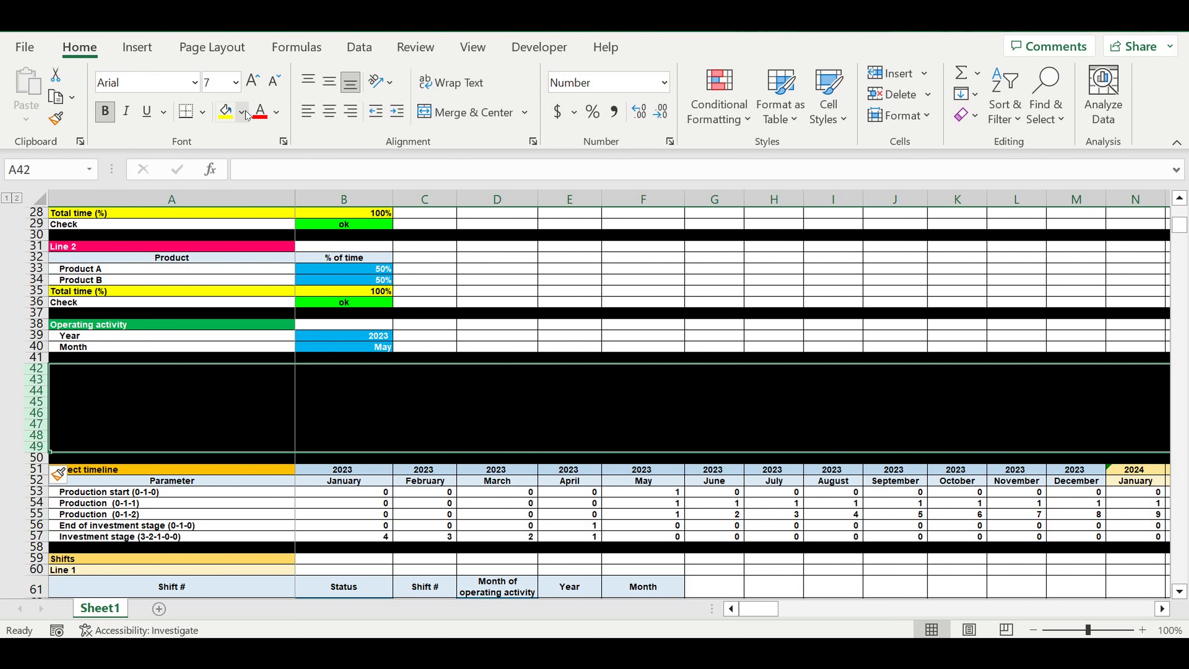
left_click(242, 111)
left_click(225, 204)
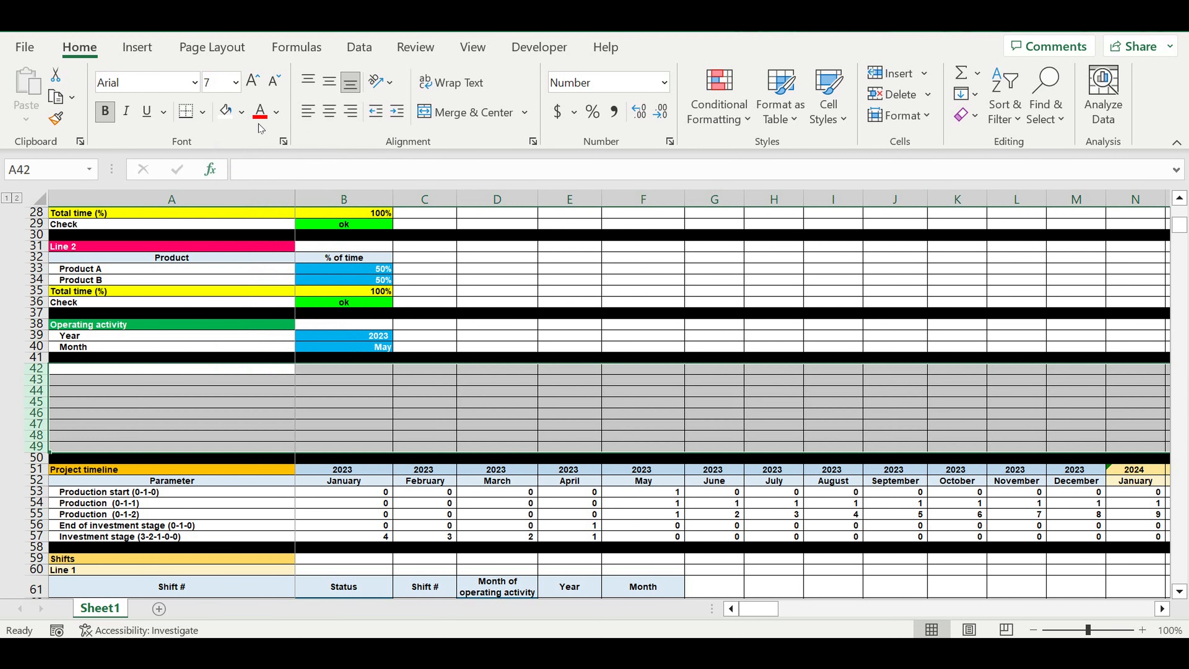
left_click(277, 113)
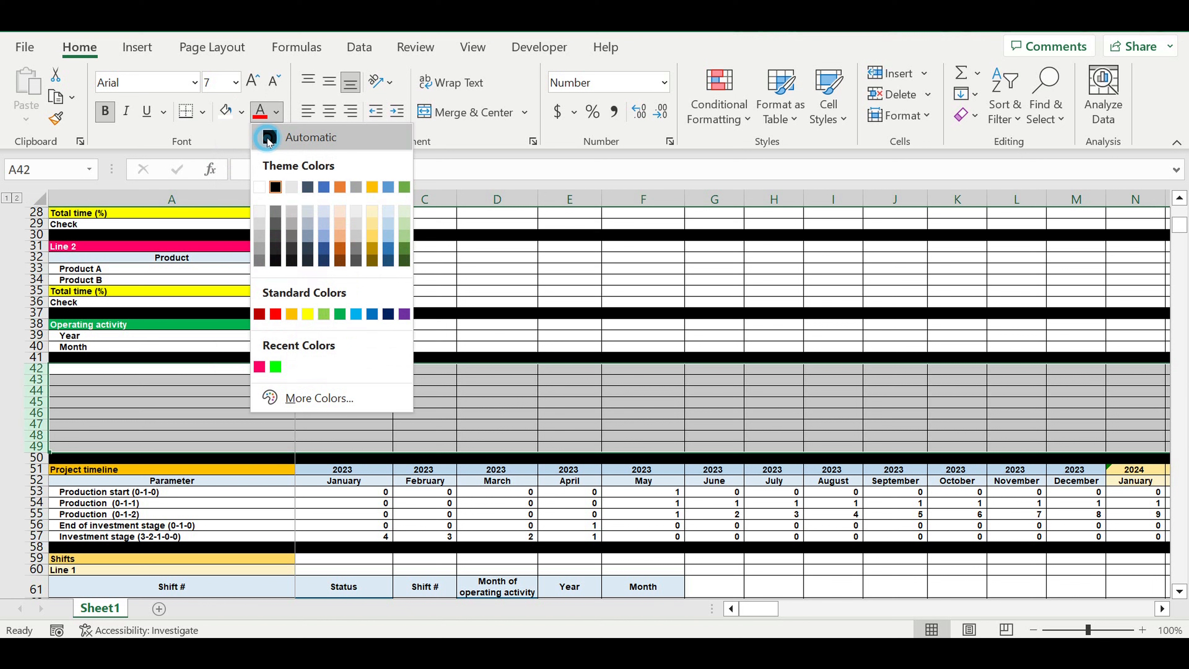
left_click(268, 124)
left_click(240, 412)
left_click(230, 369)
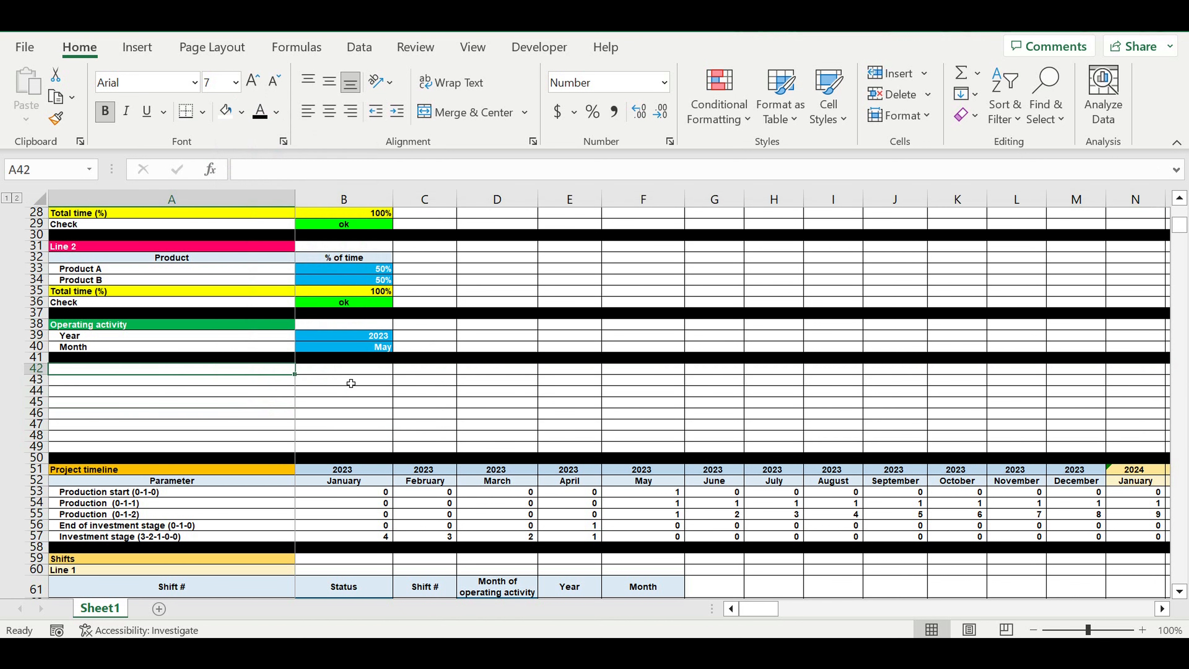
- Enter the section title "Reaching target revenues" in A42 and the label "Parameter" in A43
type("Reaching")
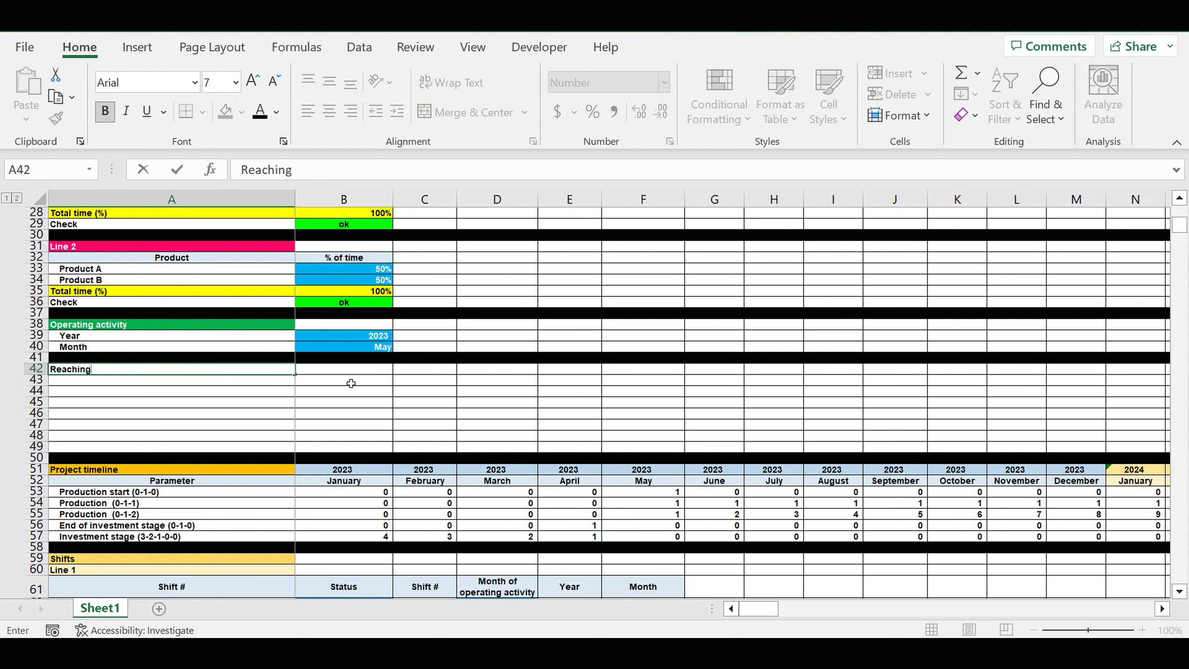
type(" targert revenues")
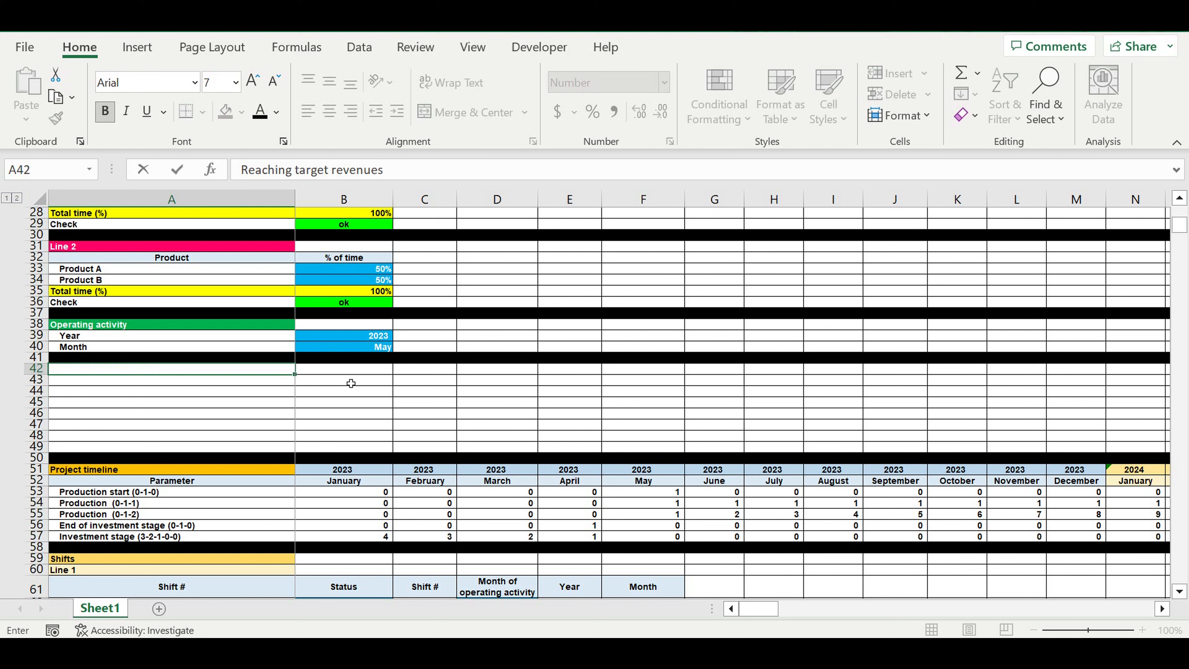
key("Return")
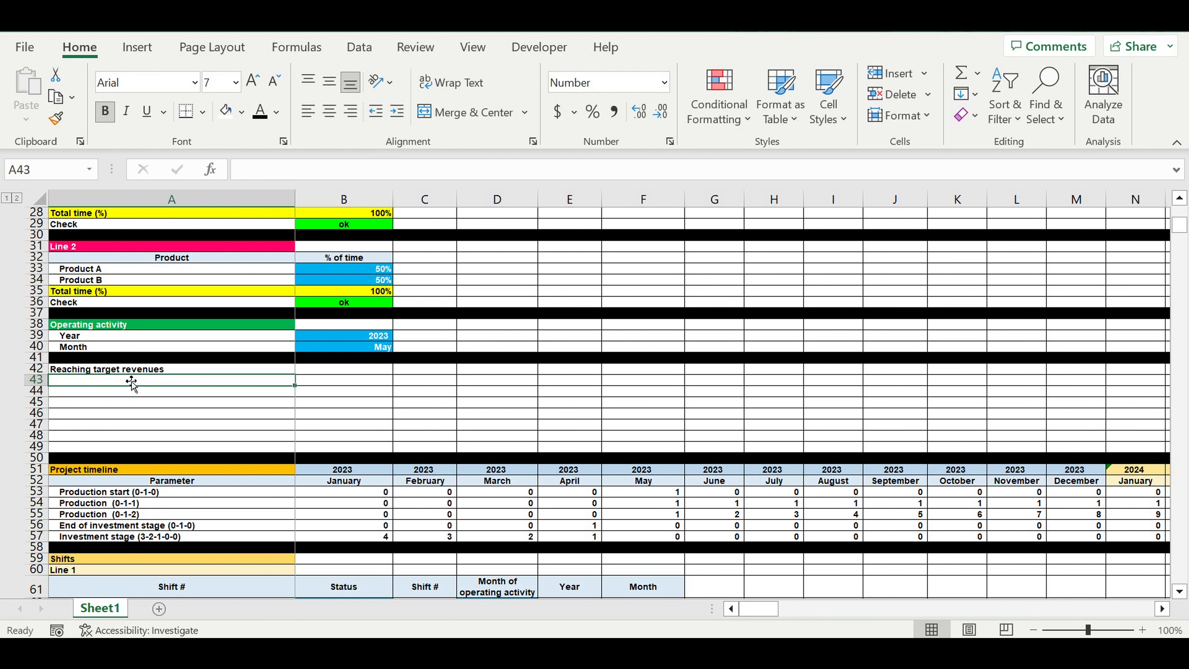
left_click(121, 371)
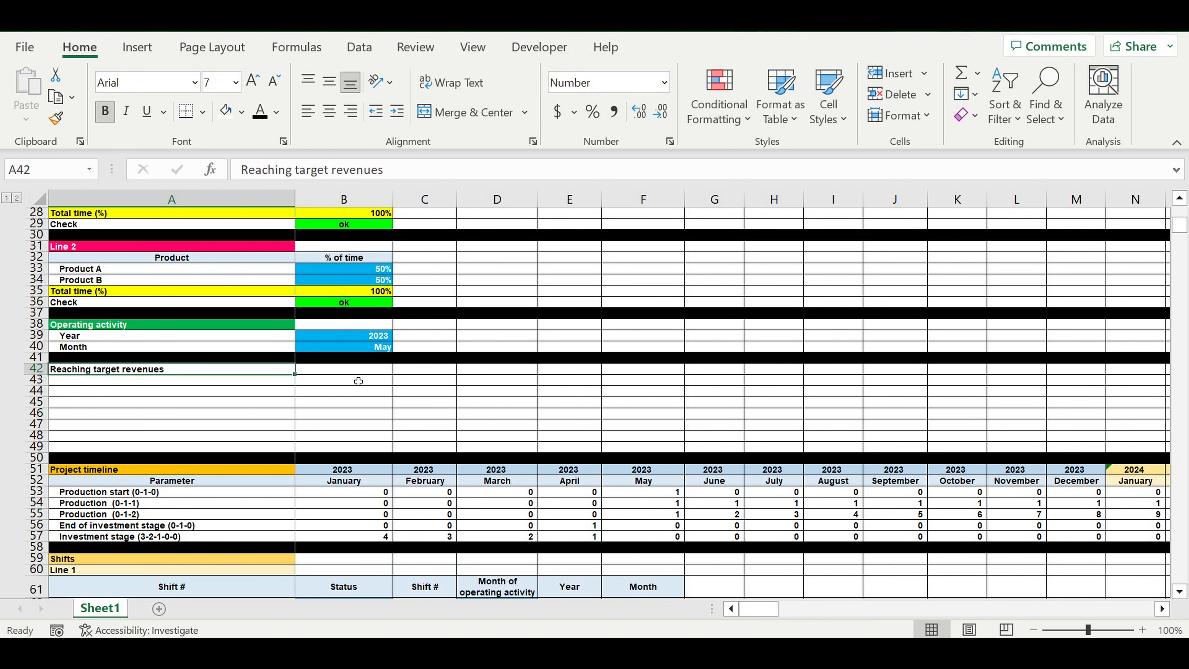
left_click(324, 382)
left_click(251, 385)
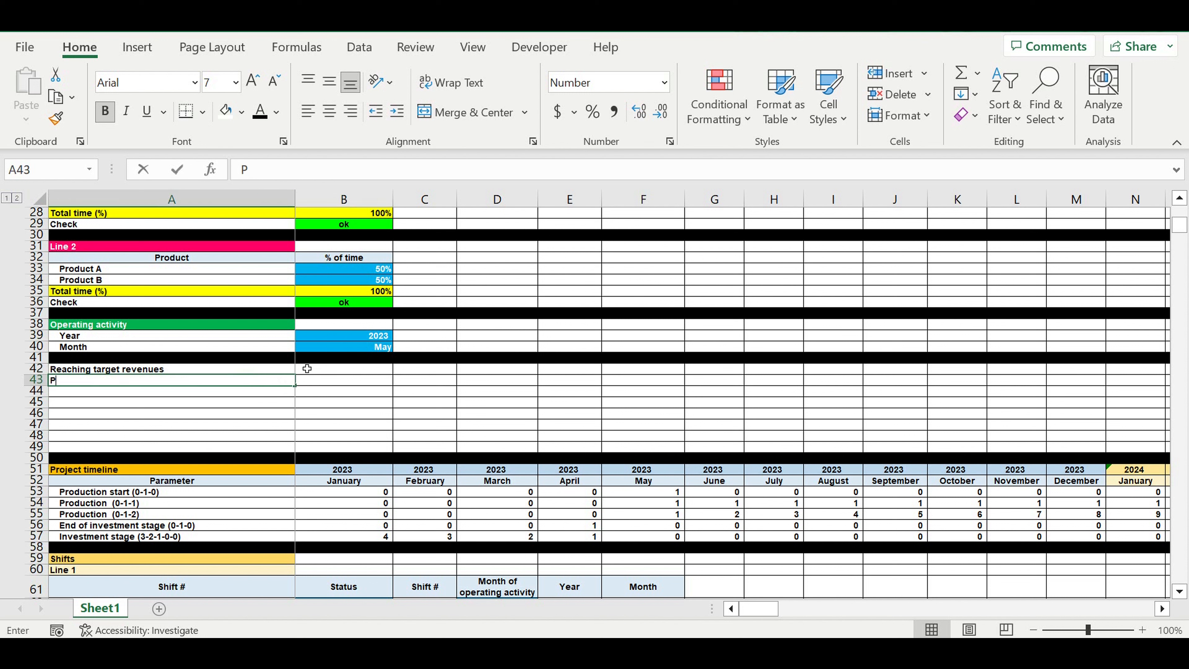
type("Parameter")
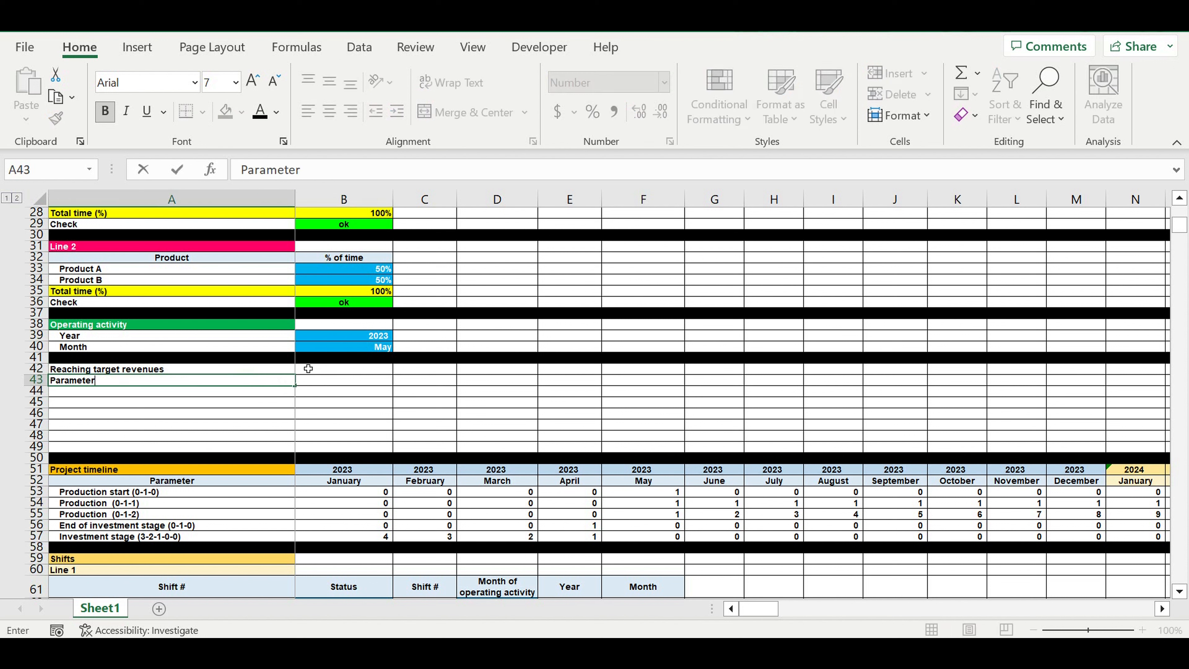
key("Return")
- Start the numbering of the Parameter row with 1 in B43 and the formula =B43+1 in C43
left_click(331, 383)
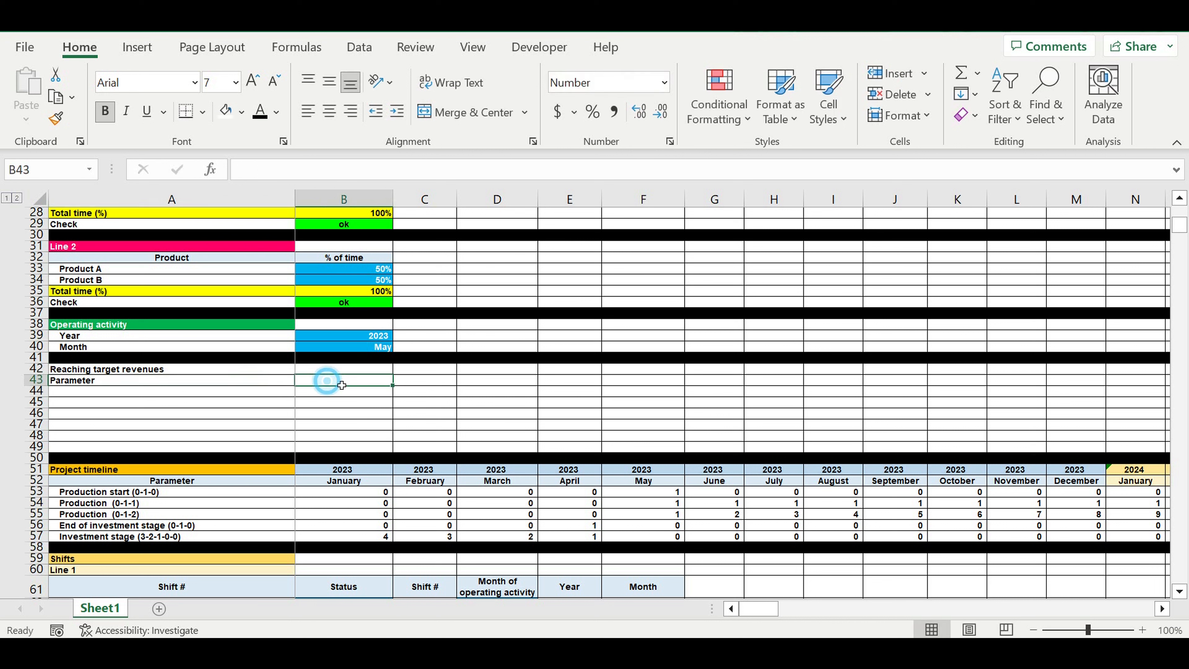
type("1")
left_click(427, 380)
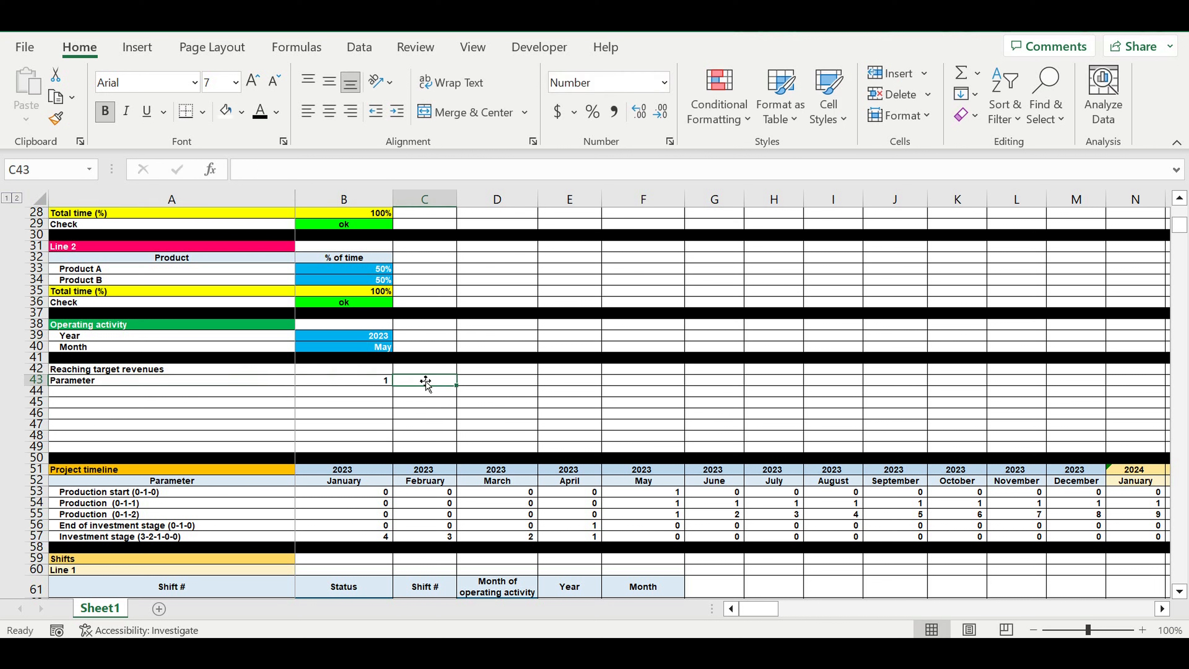
type("=")
left_click(350, 385)
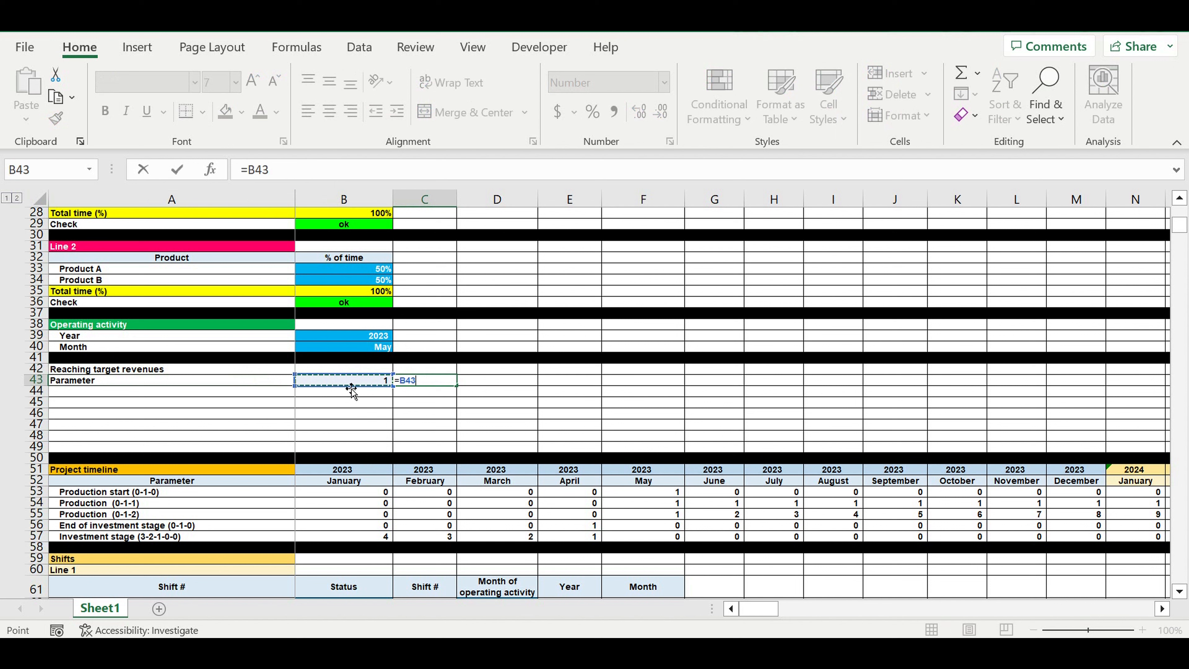
type("+1")
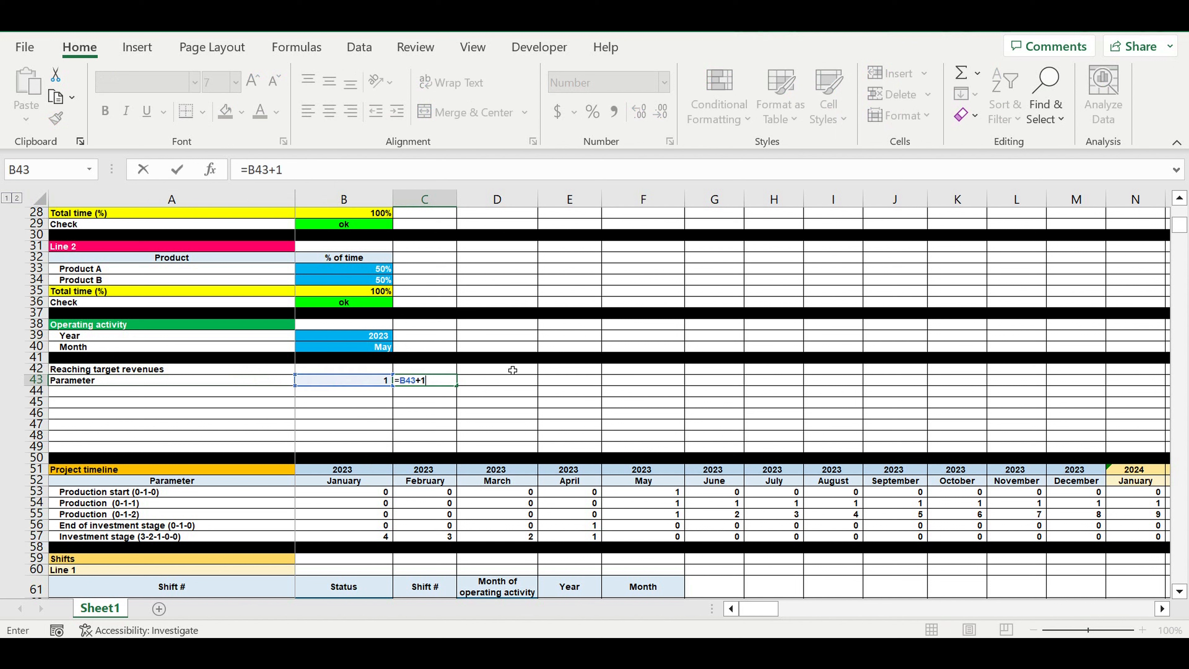
key("Return")
- Extend the C43 numbering formula across row 43 to column N, so the Parameter row runs up to 13
left_click(433, 381)
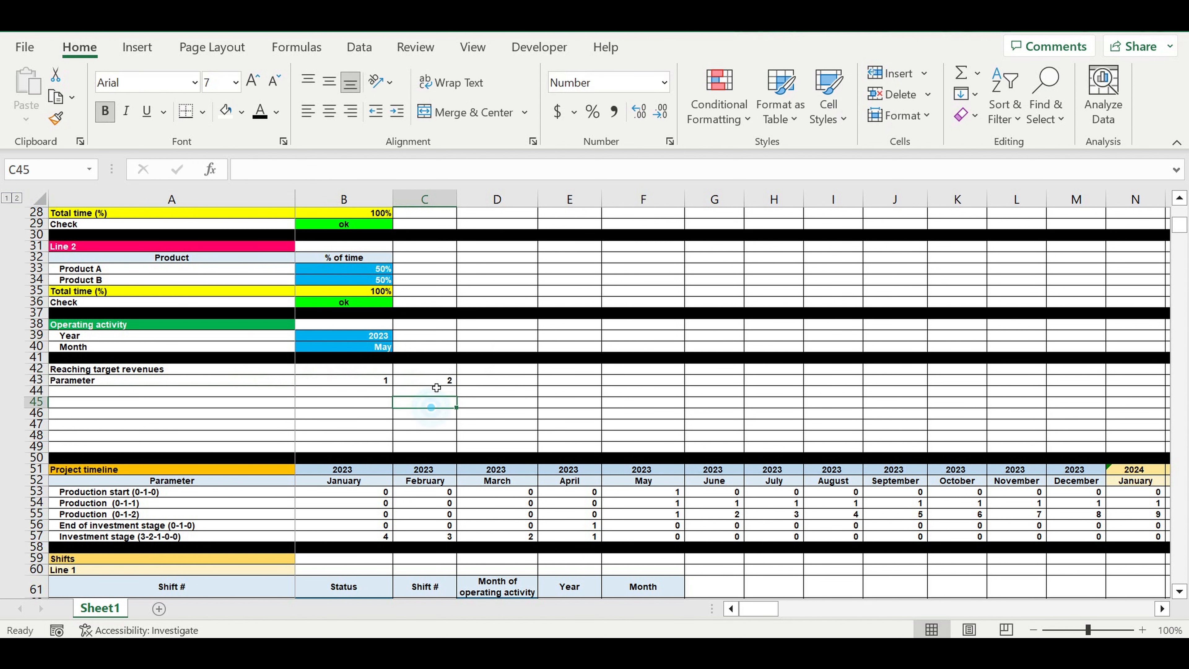
left_click_drag(457, 385, 949, 394)
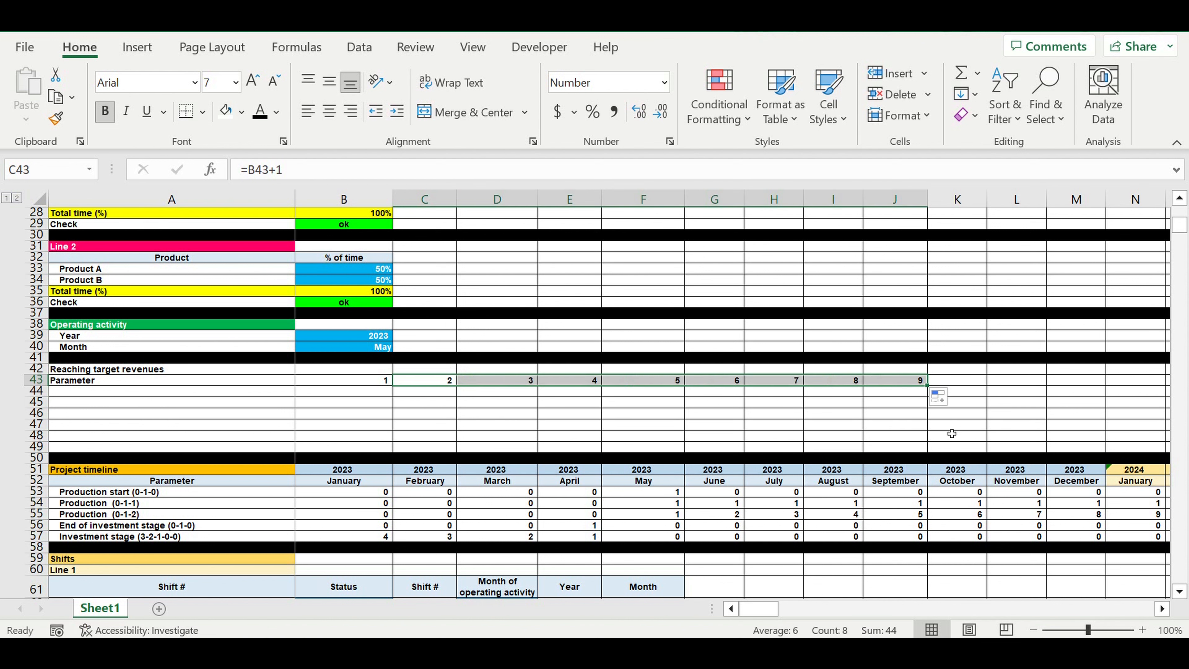
left_click(1163, 609)
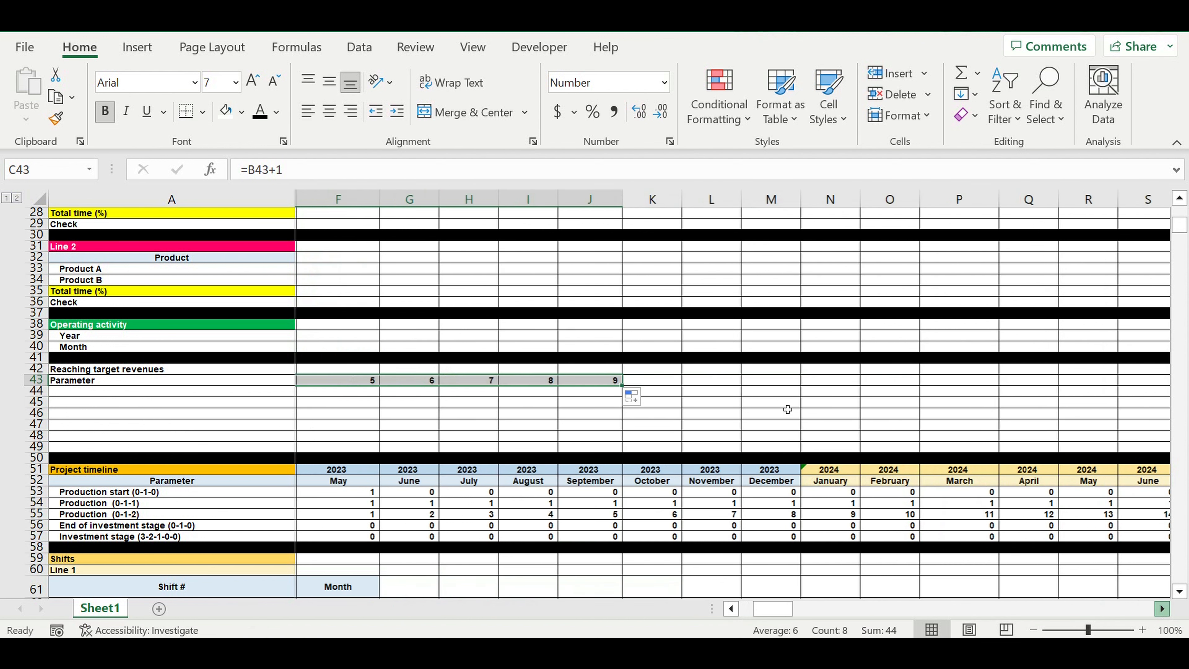
left_click_drag(622, 385, 831, 398)
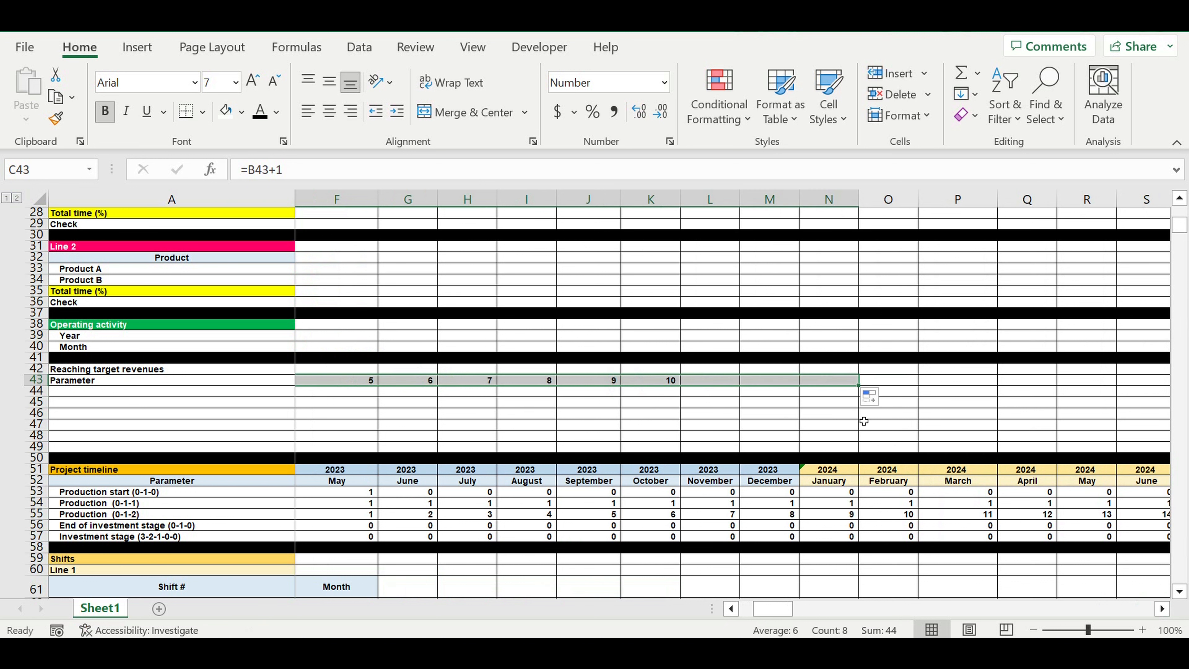
left_click(830, 417)
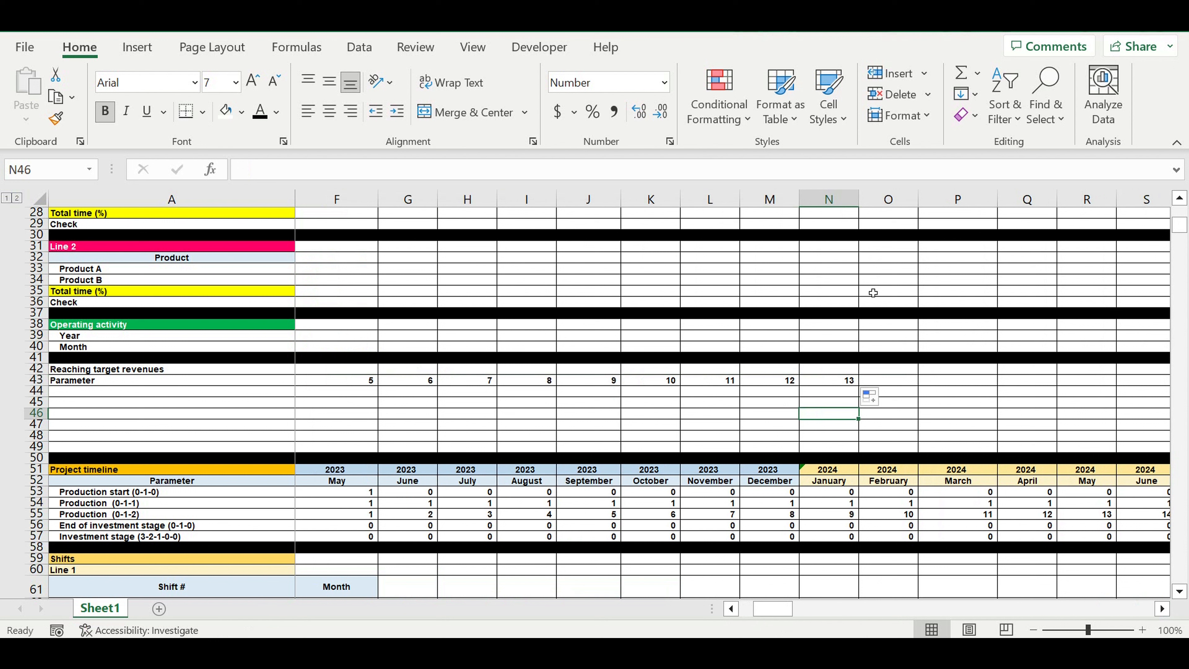
left_click(783, 380)
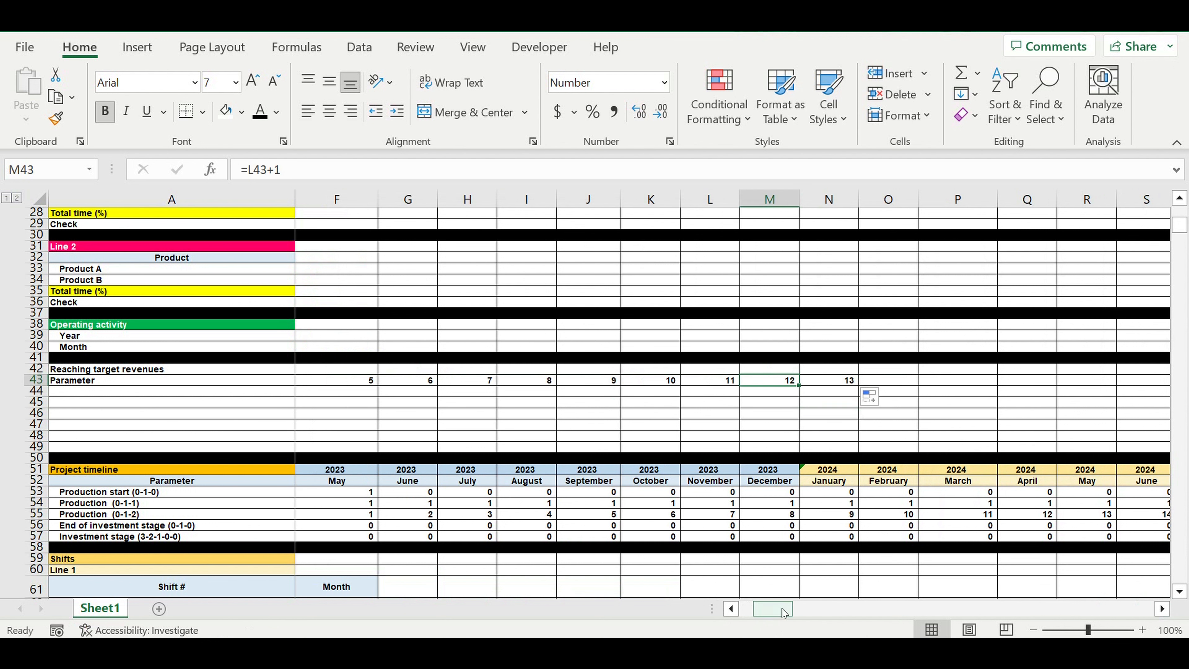
left_click_drag(785, 610, 768, 609)
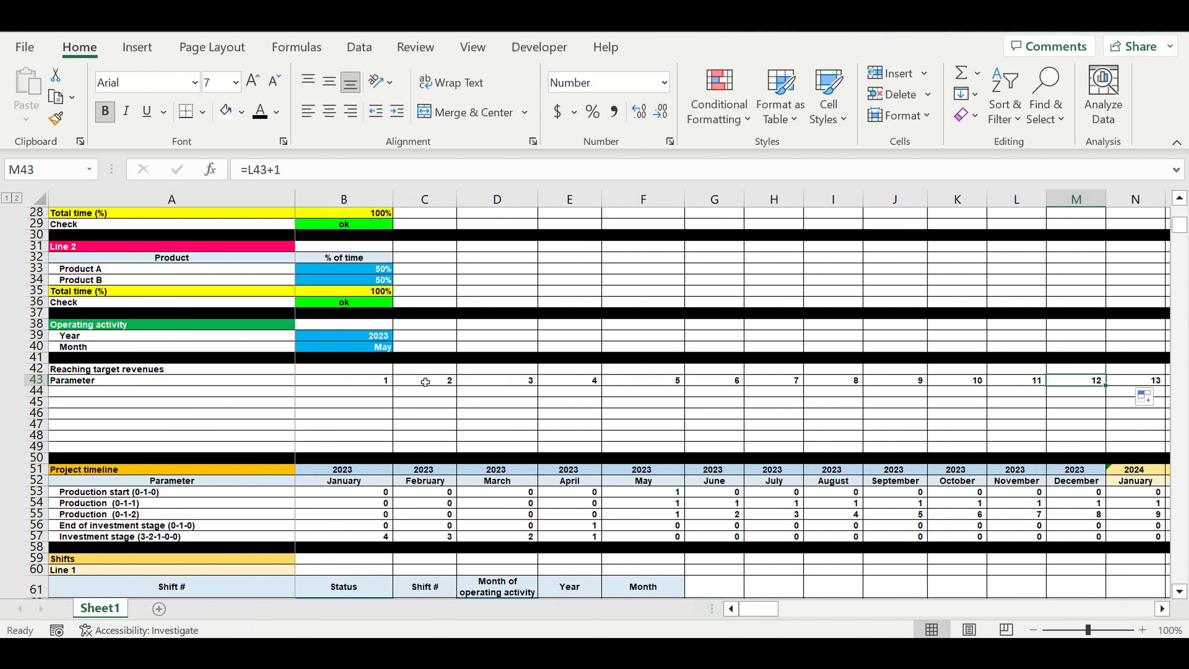
left_click(360, 349)
left_click_drag(371, 337, 368, 346)
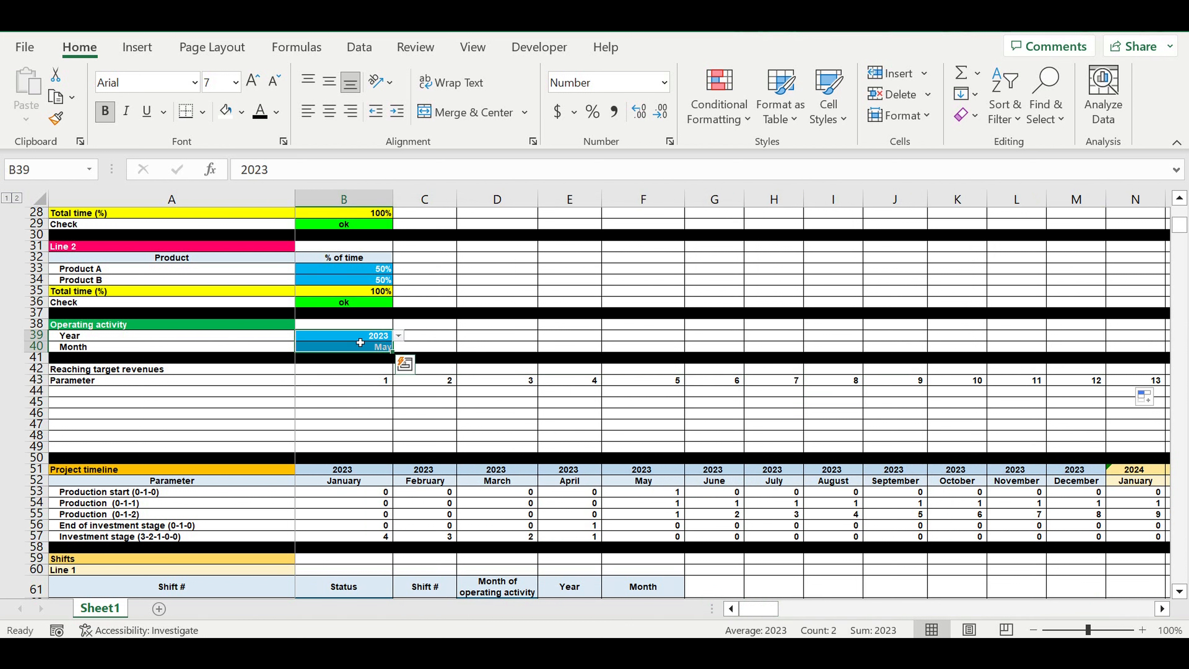
left_click(358, 395)
left_click(87, 378)
key("shift+space")
left_click(102, 383)
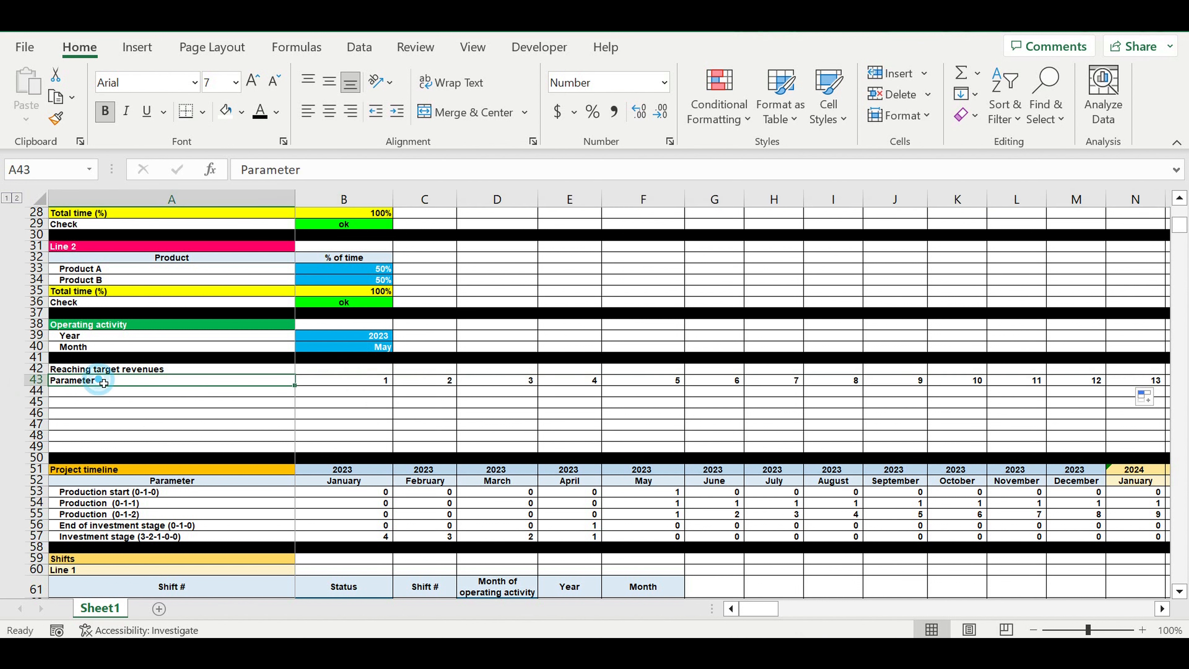
left_click_drag(274, 385, 720, 404)
left_click(726, 413)
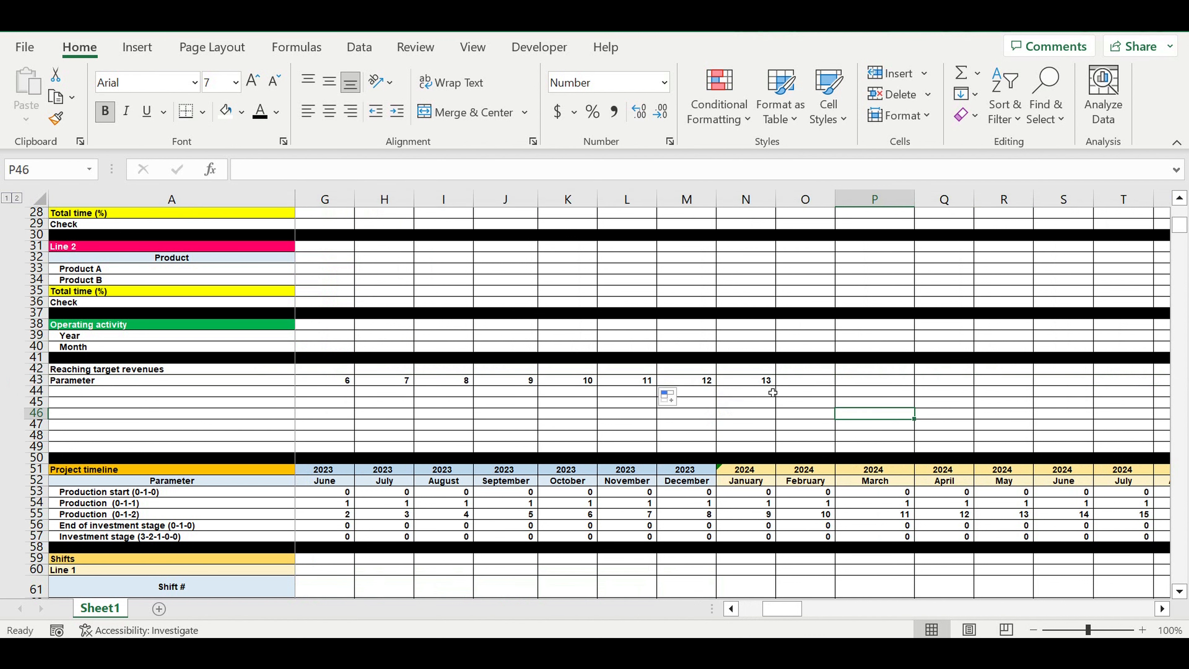
key("Up")
key("Up")
key("Up")
key("Down")
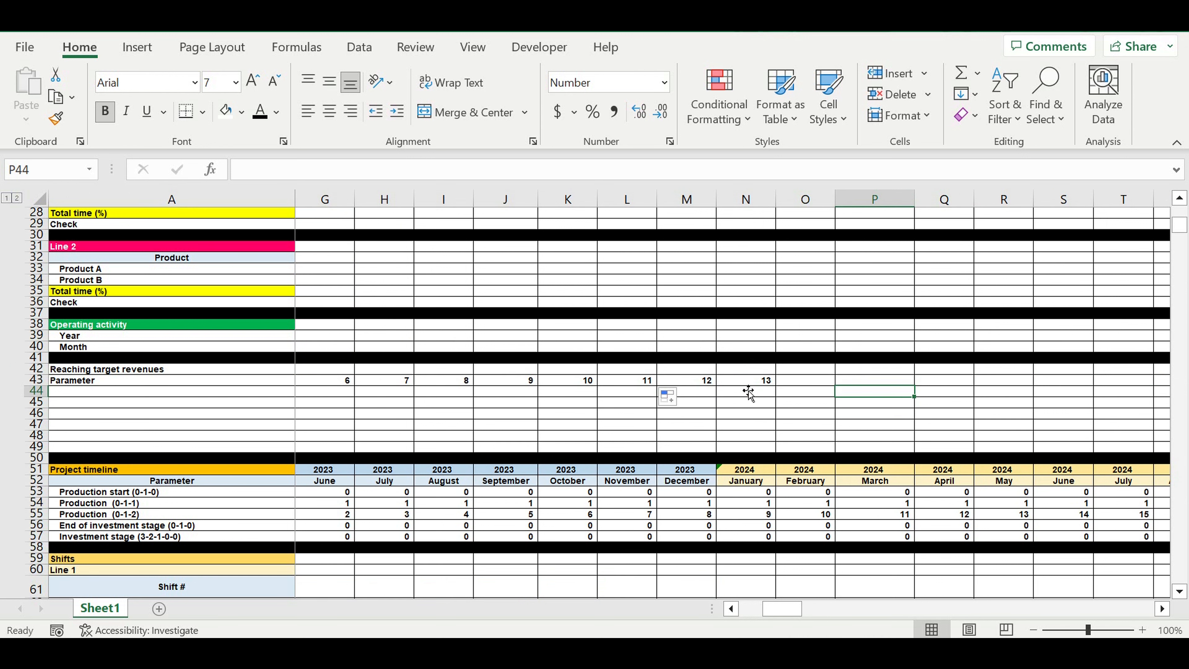
key("Up")
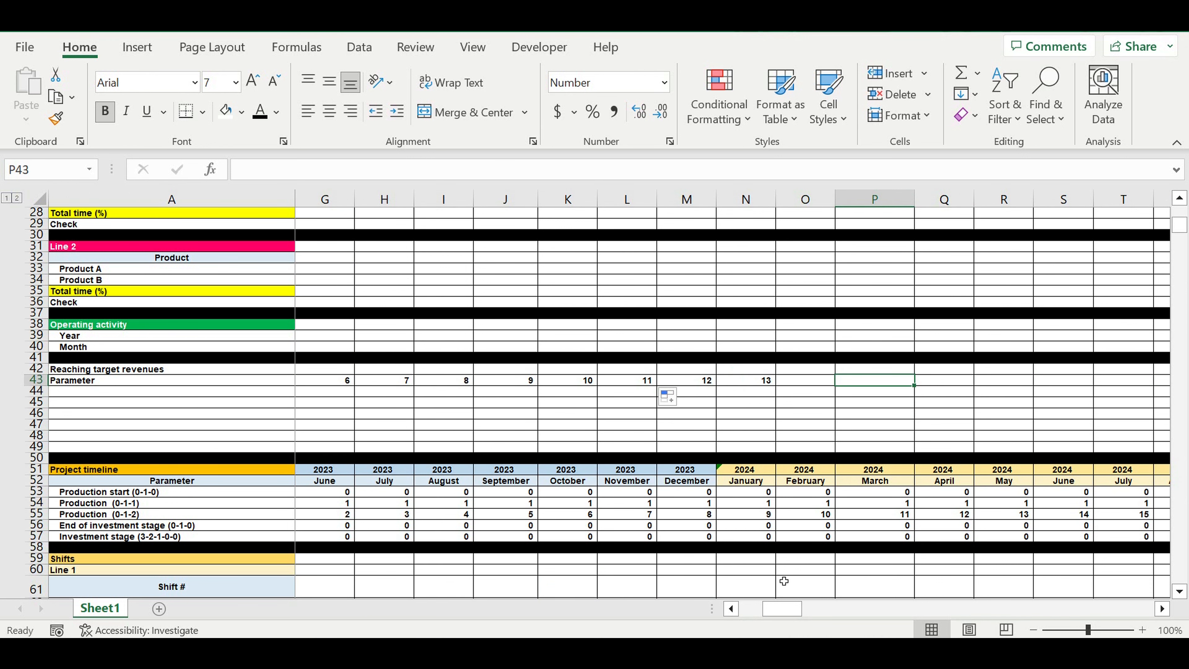
left_click_drag(782, 613, 758, 613)
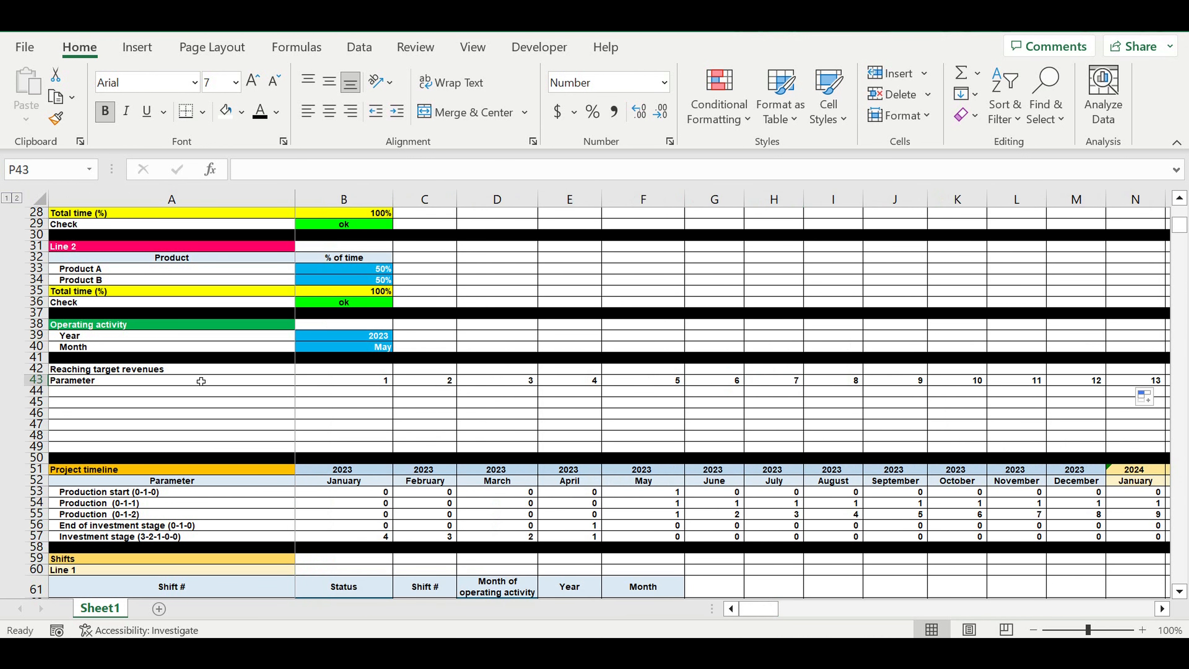
- Centre the Parameter header row A43:N43 and give it a light gold fill
left_click(195, 384)
left_click_drag(196, 381, 921, 383)
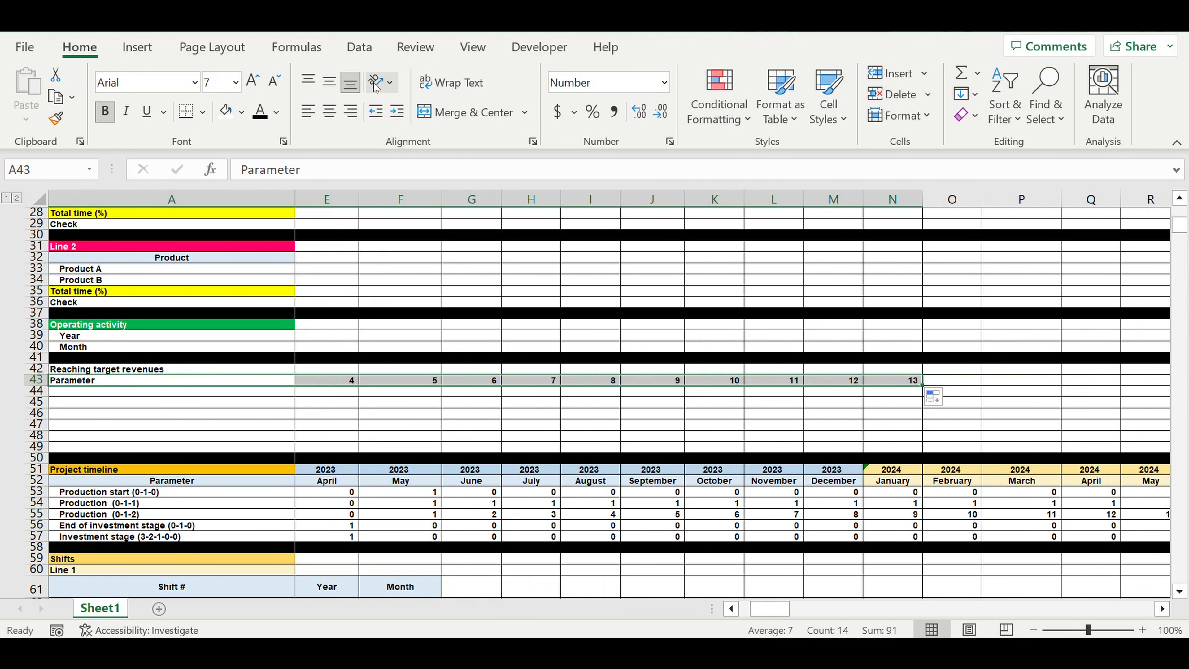
left_click(330, 111)
left_click(241, 112)
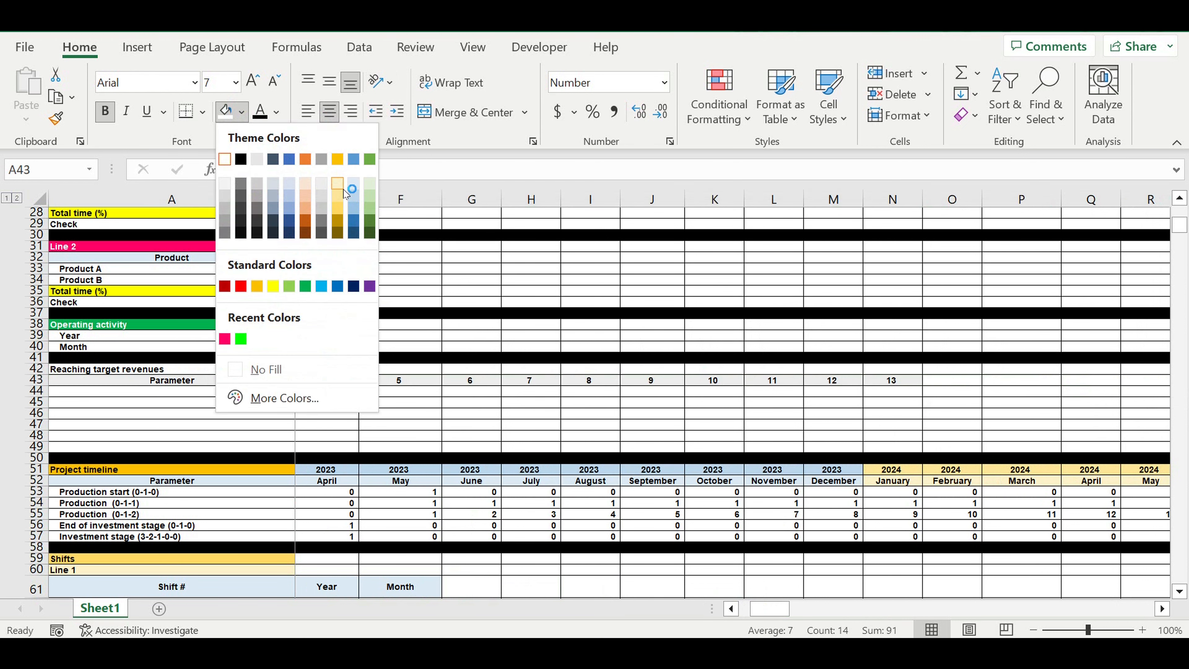
left_click(338, 188)
left_click(773, 424)
- Link B44 to the operating activity year with =B39 and B45 to the operating activity month with =B40
left_click_drag(768, 608, 626, 605)
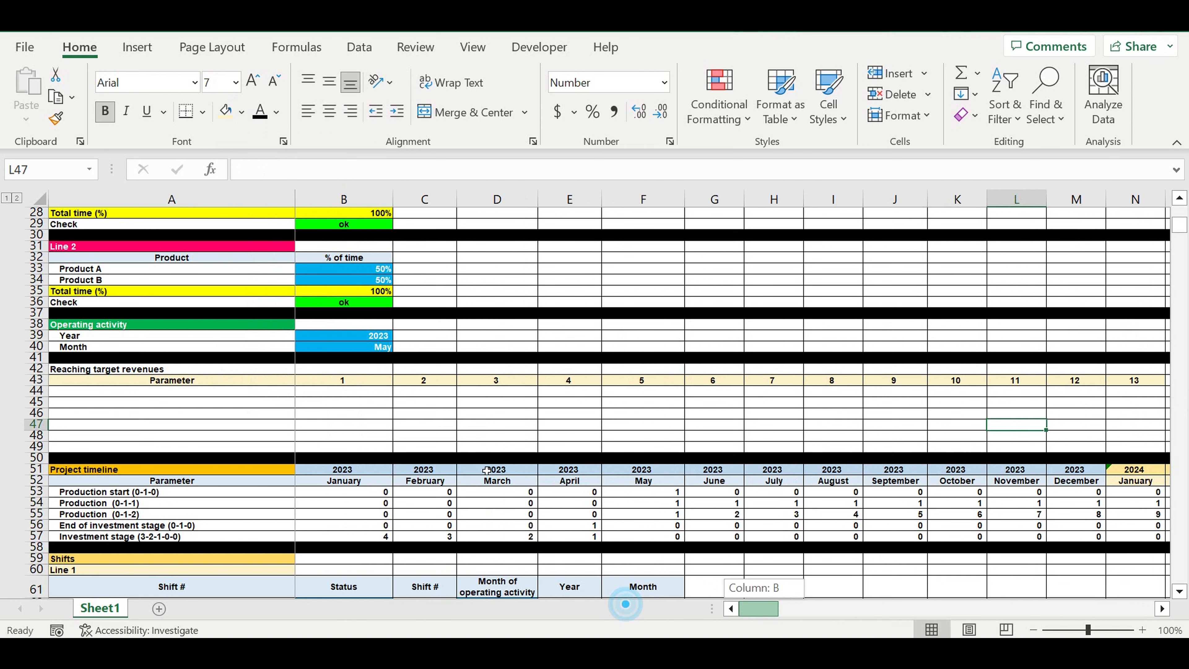
left_click(355, 393)
type("=")
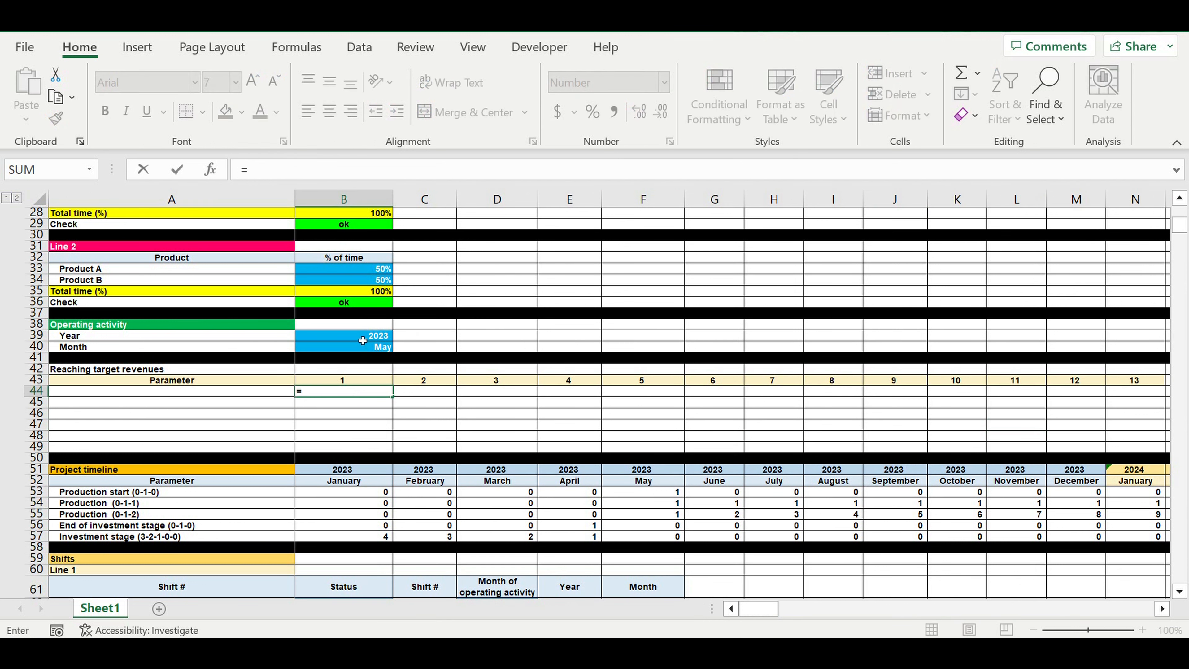
left_click(362, 339)
key("Return")
type("=")
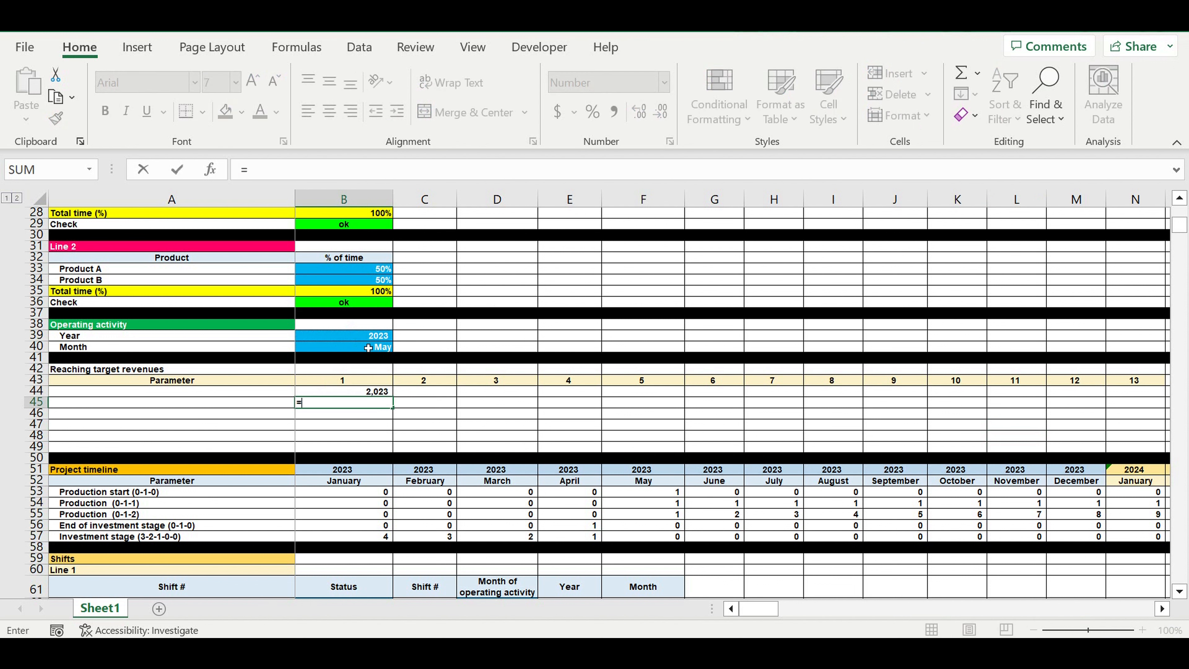
left_click(368, 348)
key("Return")
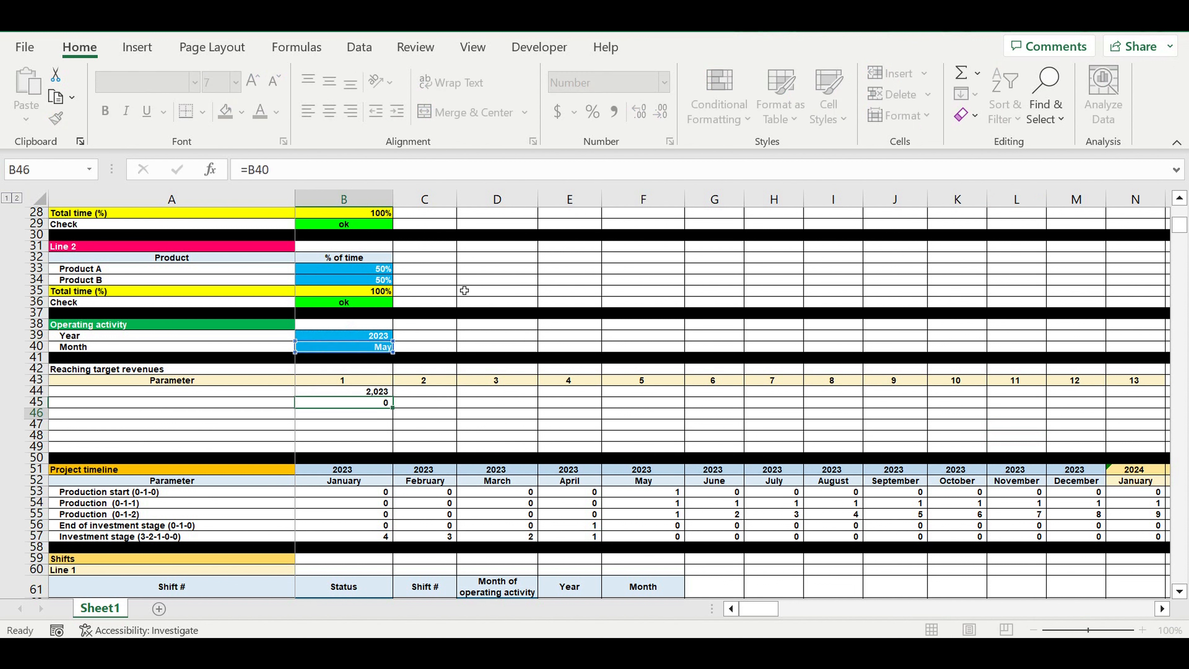
- Centre cell B45 horizontally, and format row 44 with centred alignment and no 1000 separator
left_click(371, 404)
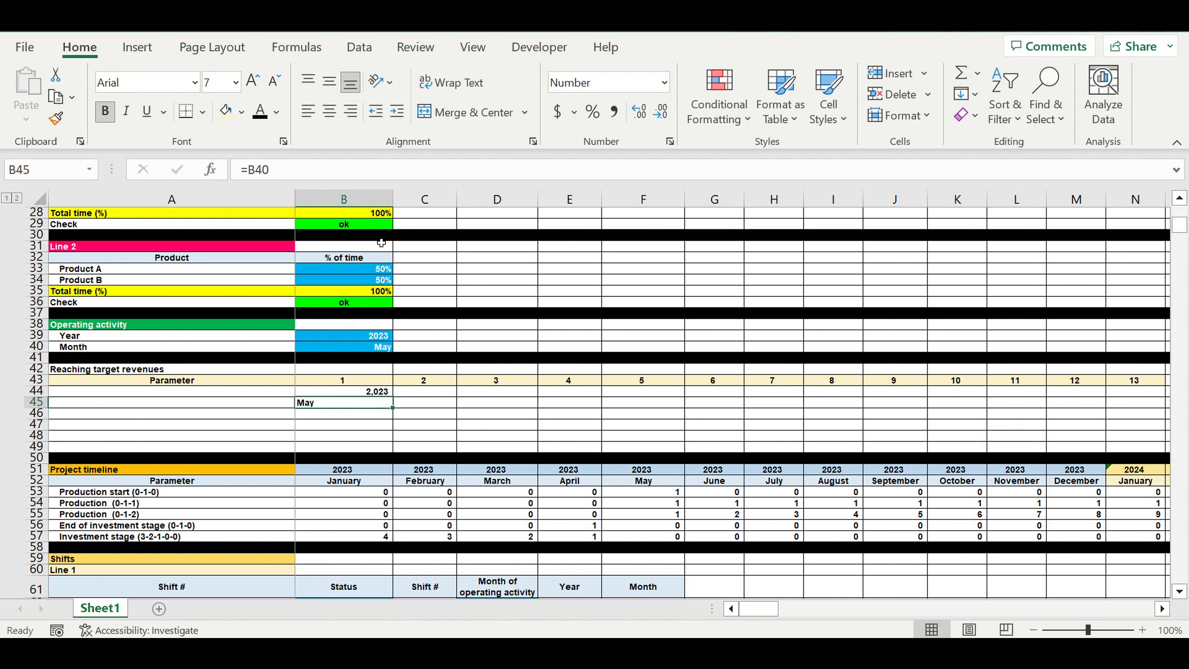
left_click(329, 111)
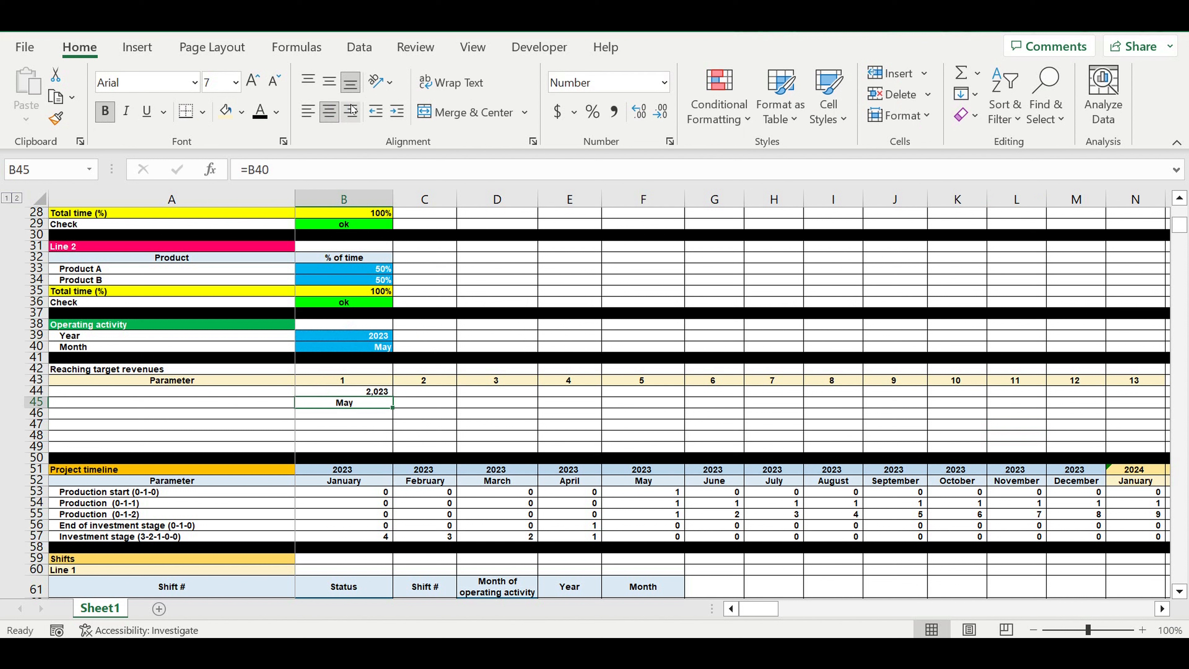
left_click(363, 393)
left_click(34, 389)
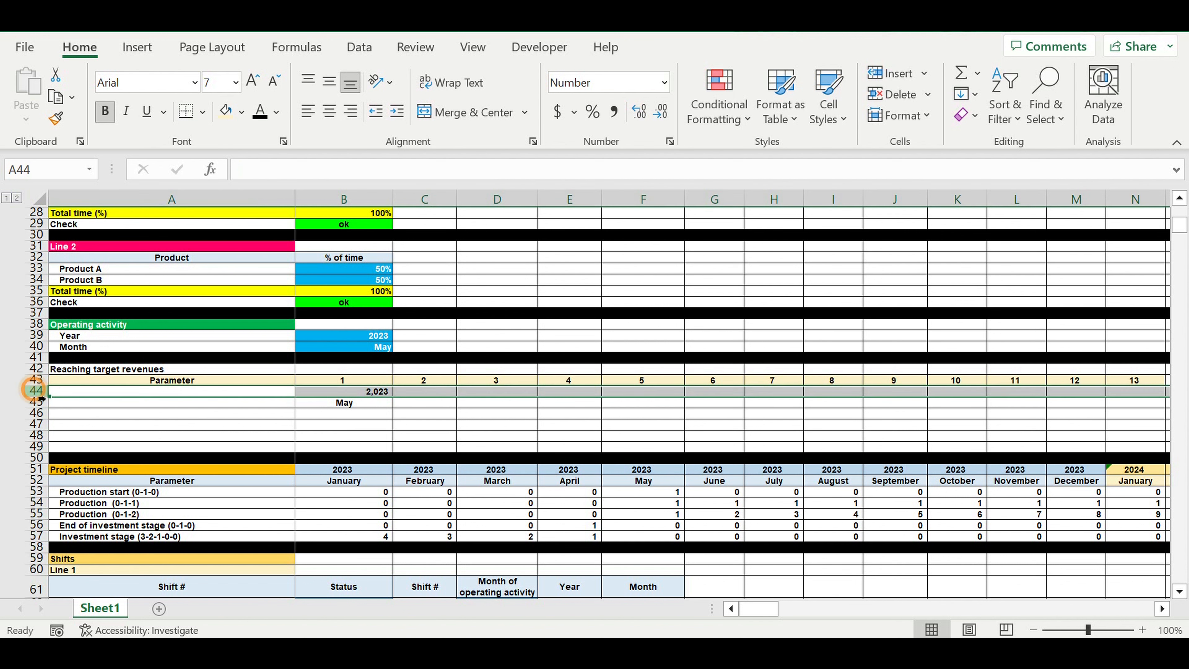
right_click(39, 394)
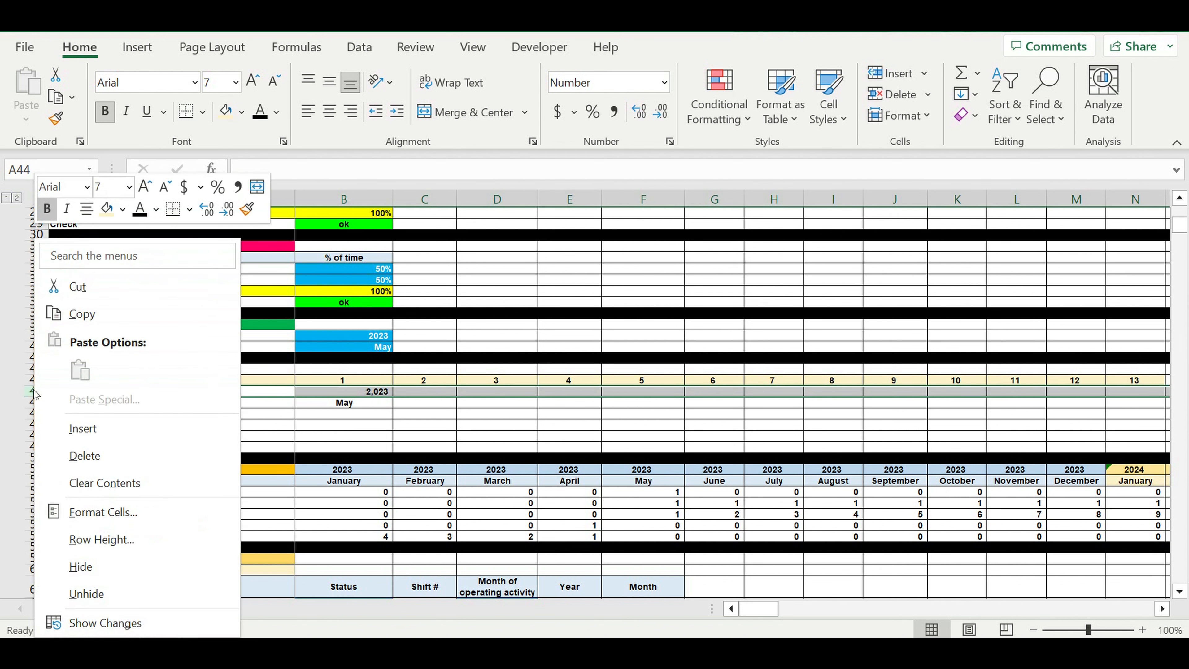
left_click(83, 520)
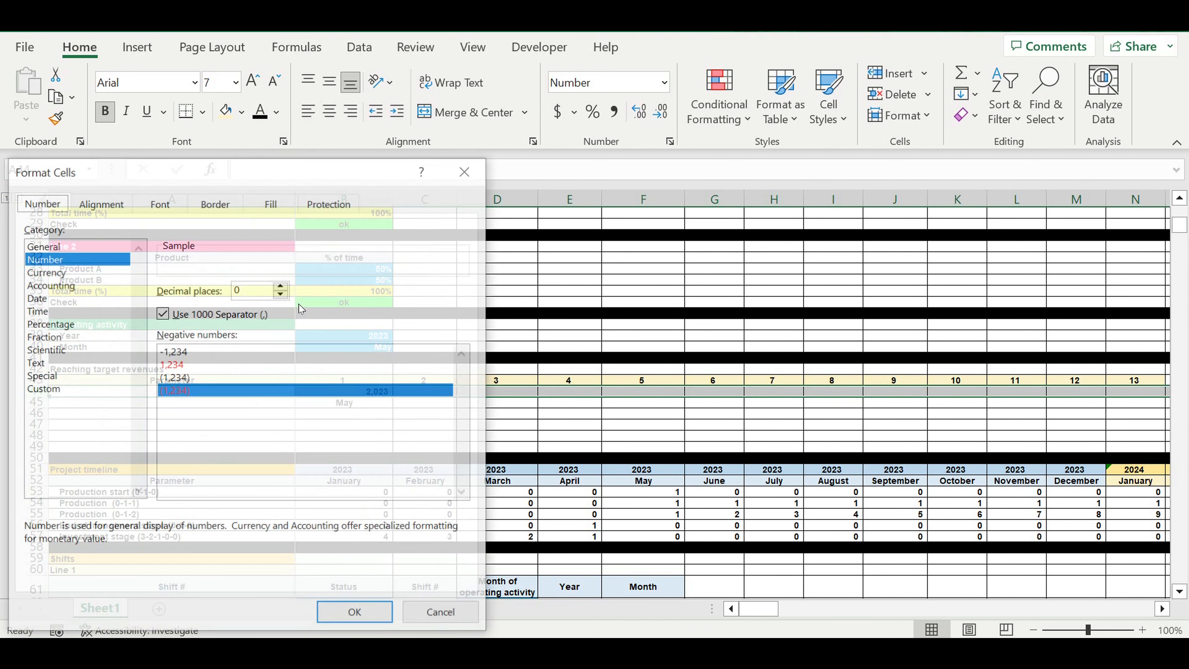
left_click(99, 203)
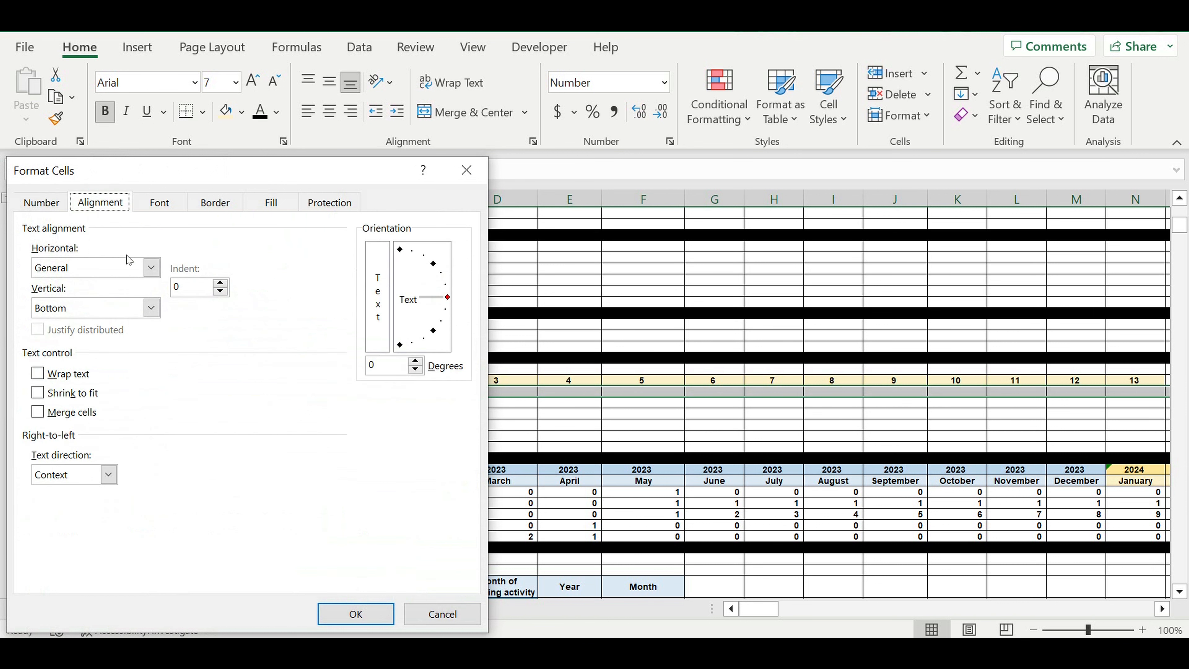
left_click(151, 268)
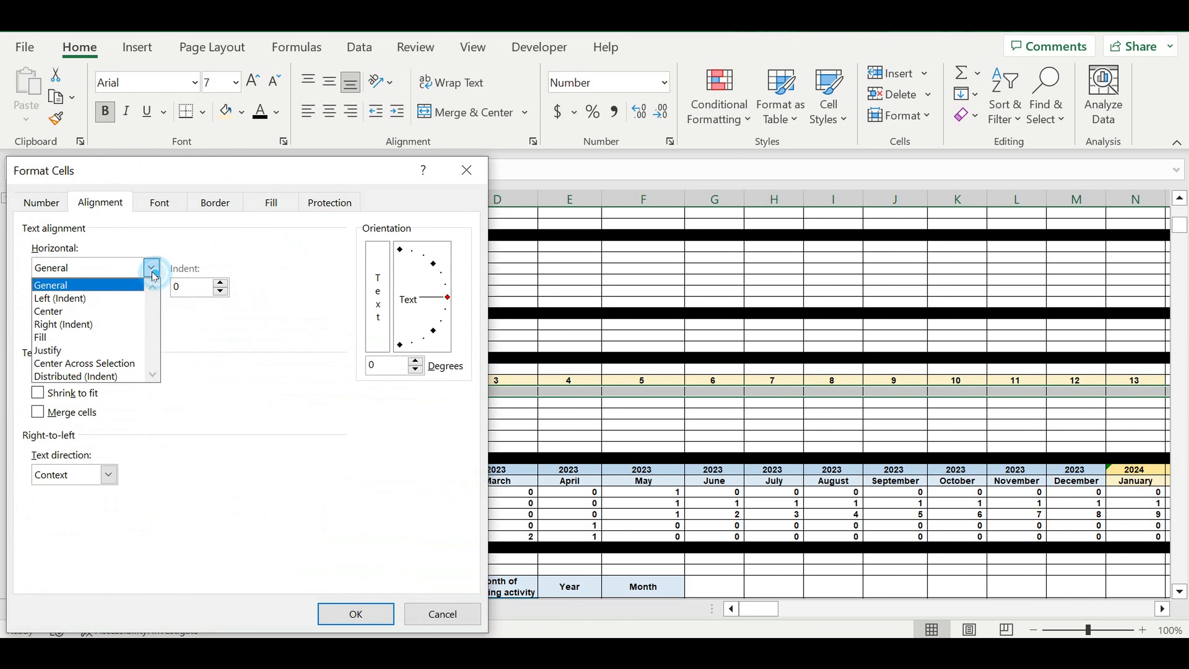
left_click(57, 312)
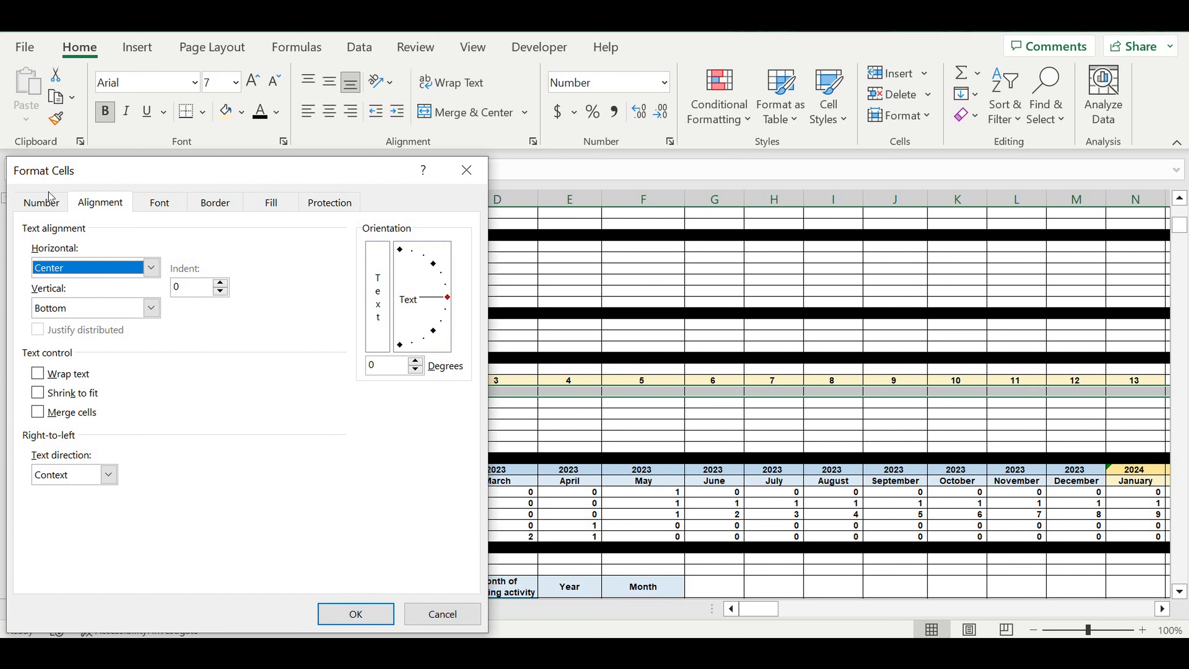
left_click(50, 197)
left_click(162, 313)
left_click(354, 614)
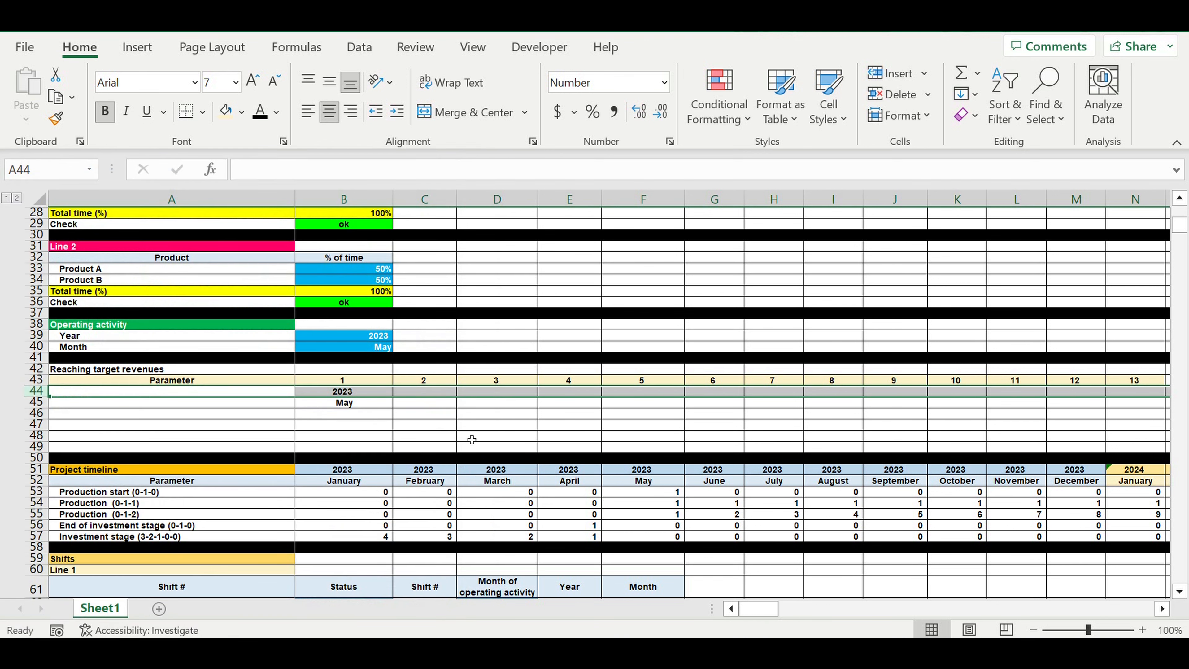
left_click(472, 440)
left_click(357, 393)
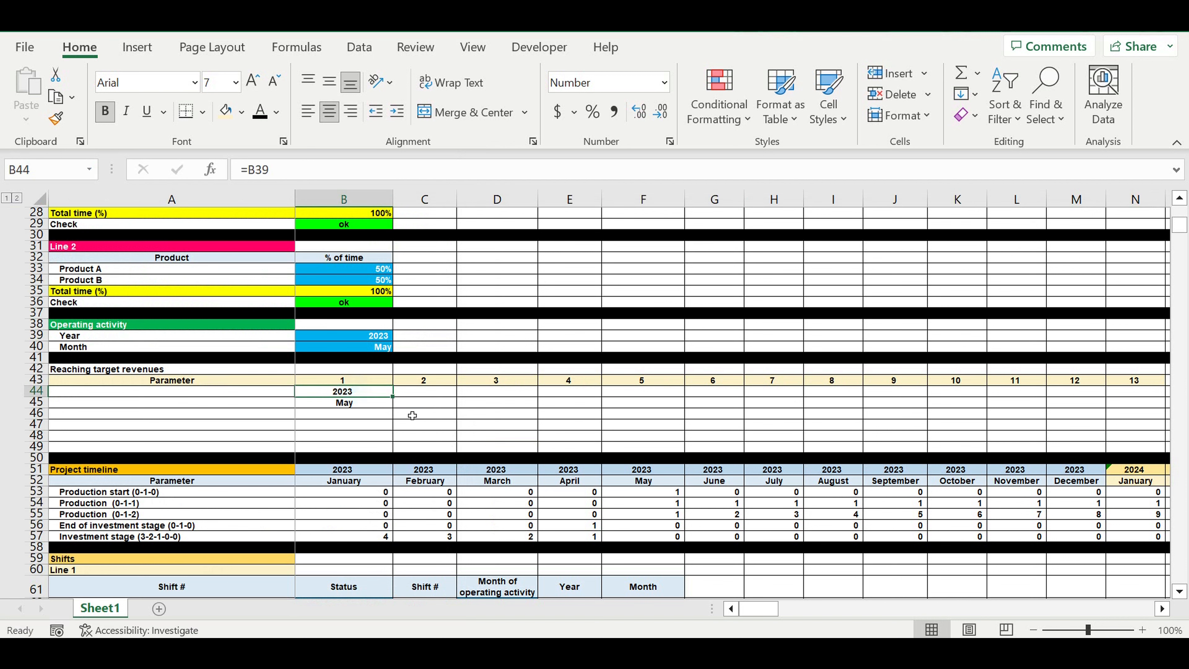
left_click(369, 406)
left_click(371, 415)
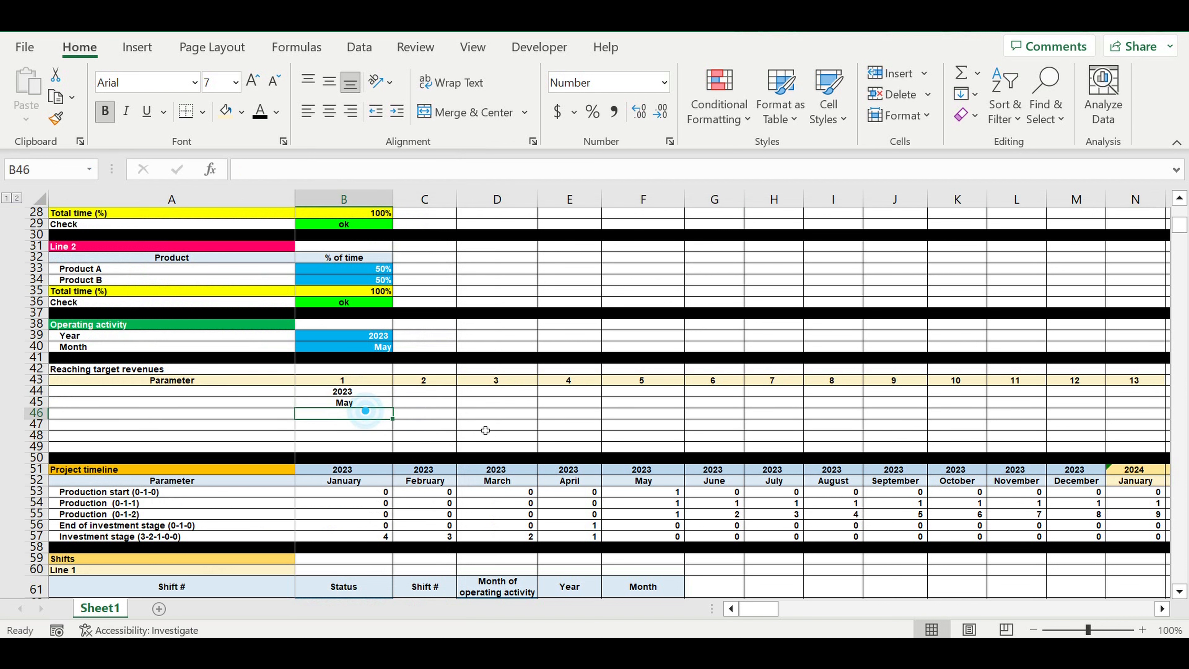
- Give the "Reaching target revenues" title in A42 a dark red fill and white font
scroll(510, 384, "down", 2)
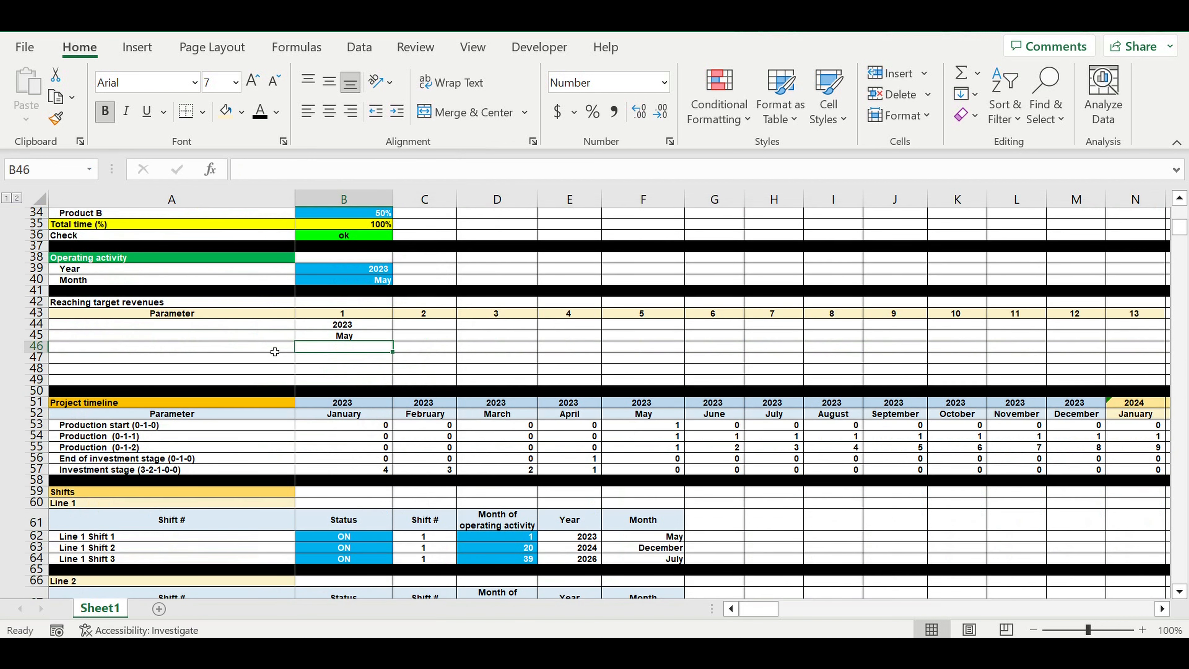
left_click(151, 306)
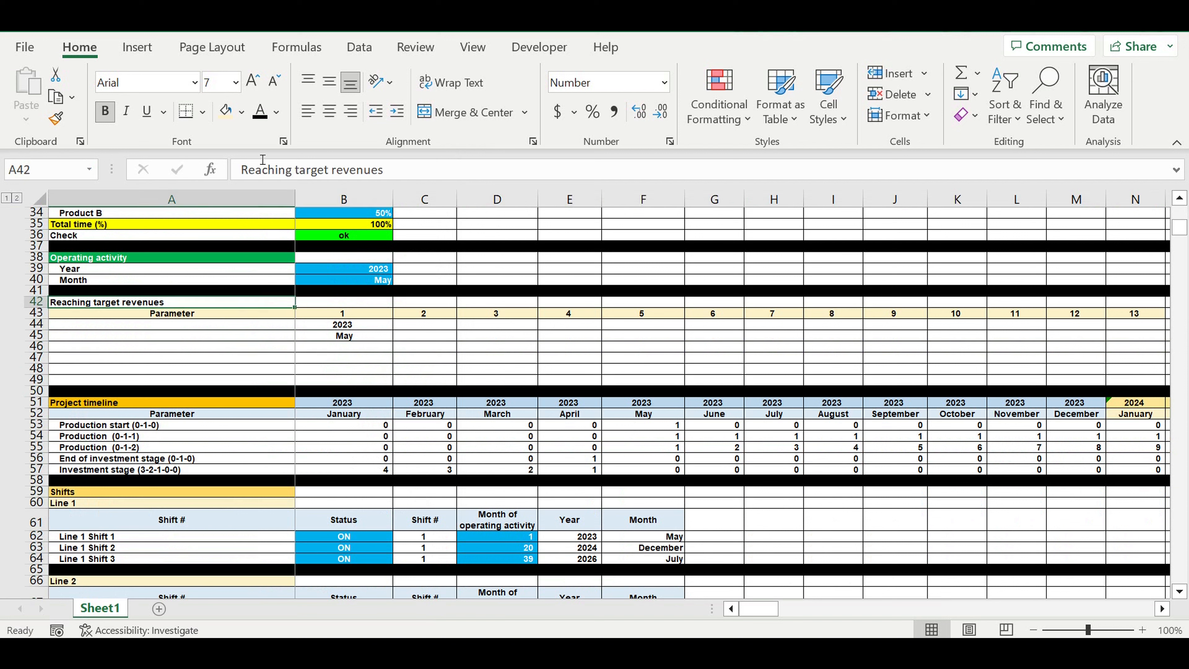
left_click(241, 111)
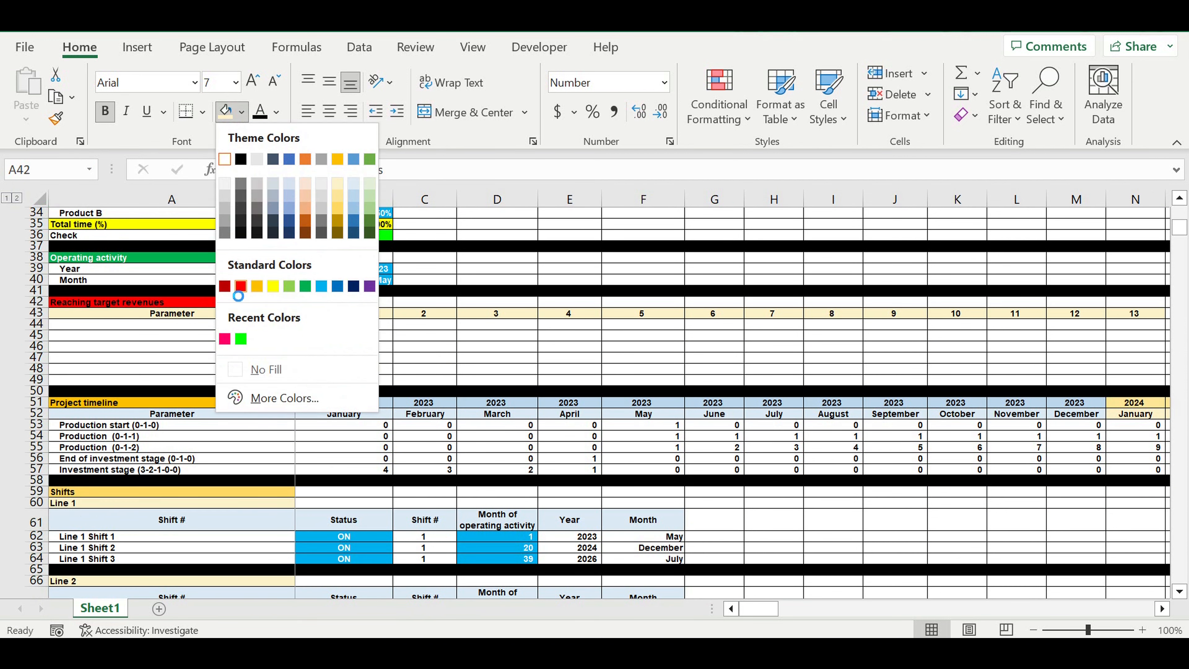
left_click(225, 286)
left_click(276, 112)
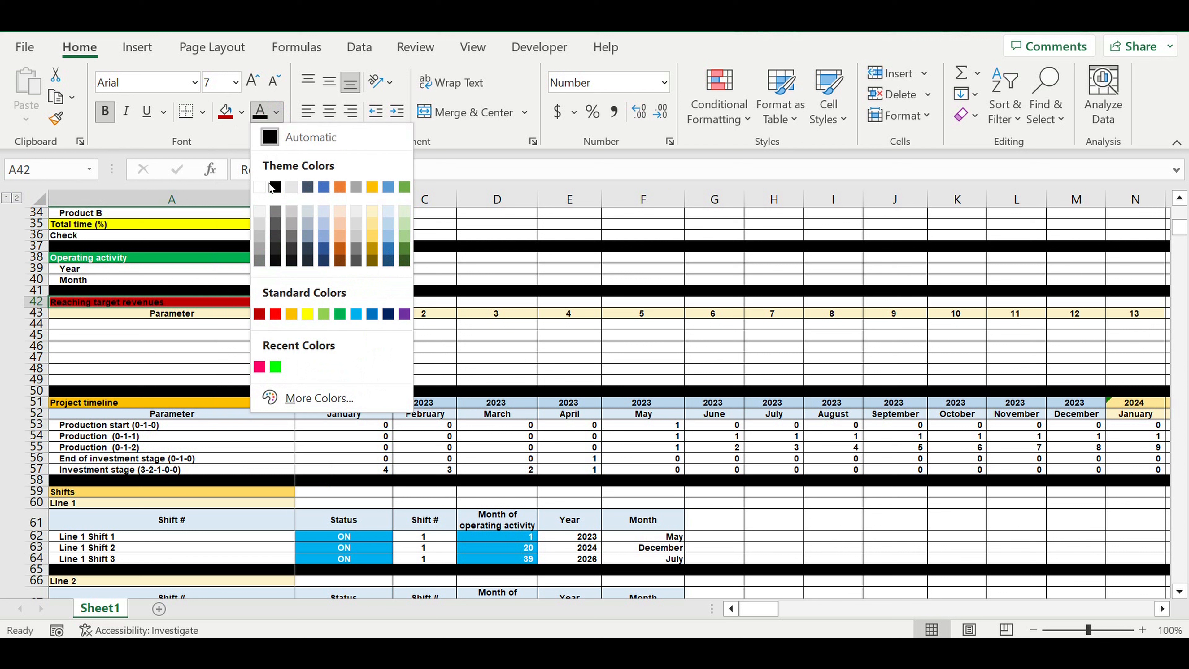
left_click(265, 188)
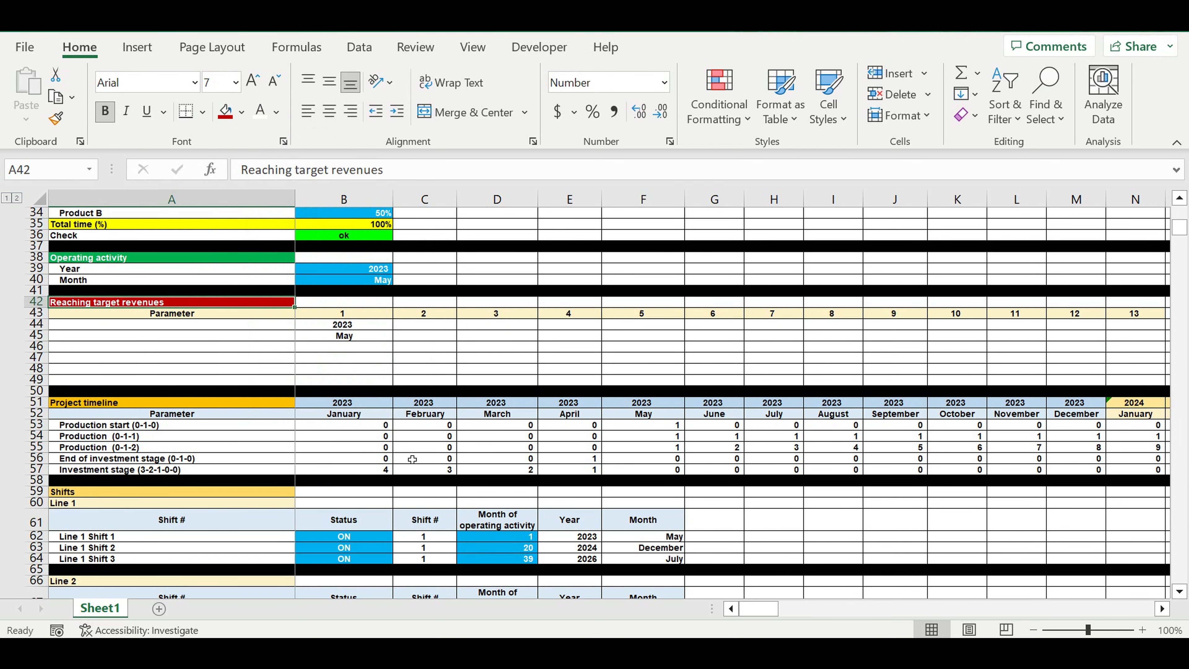
left_click(412, 356)
left_click(365, 324)
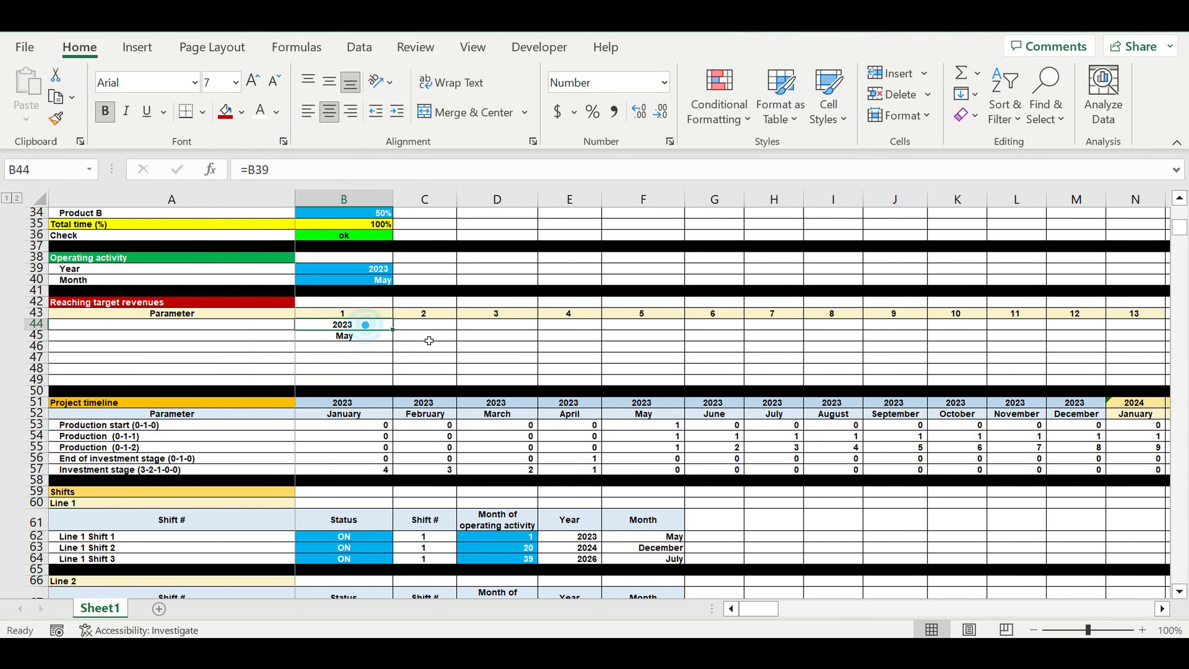
left_click(350, 349)
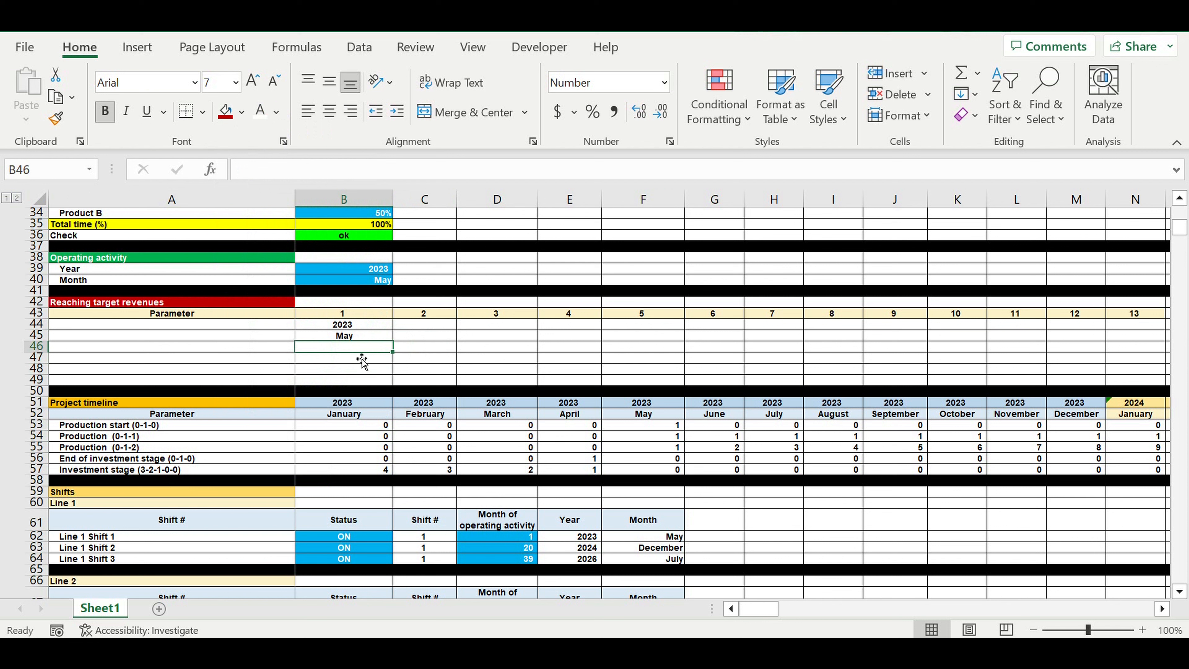
key("Up")
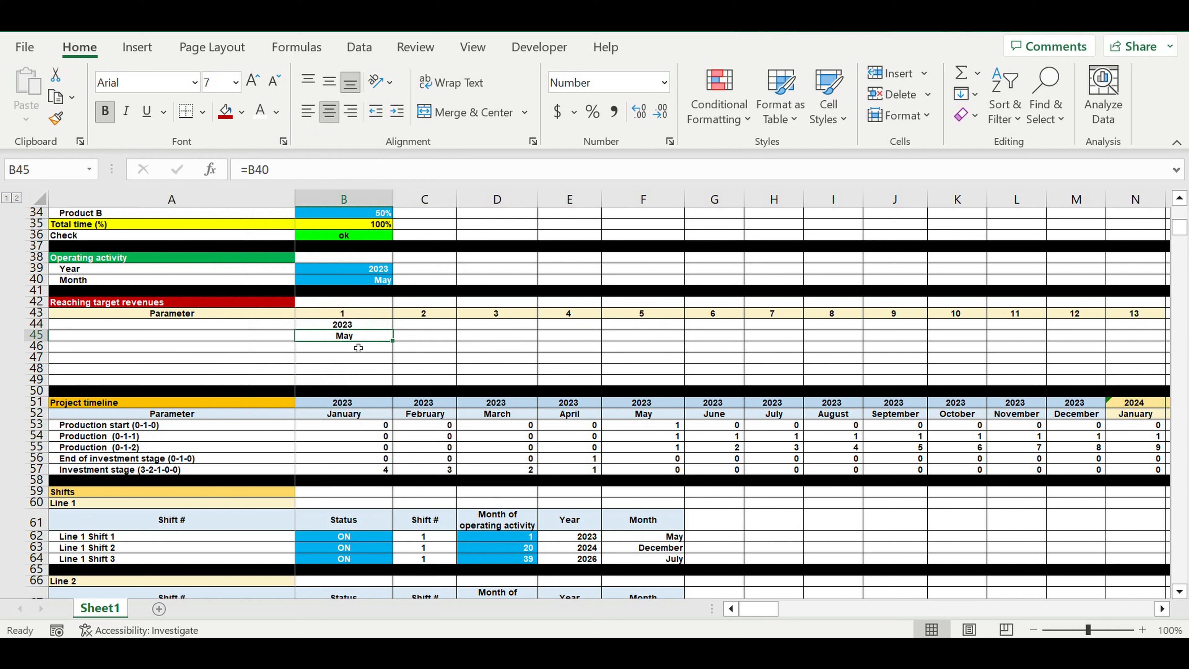
left_click(348, 350)
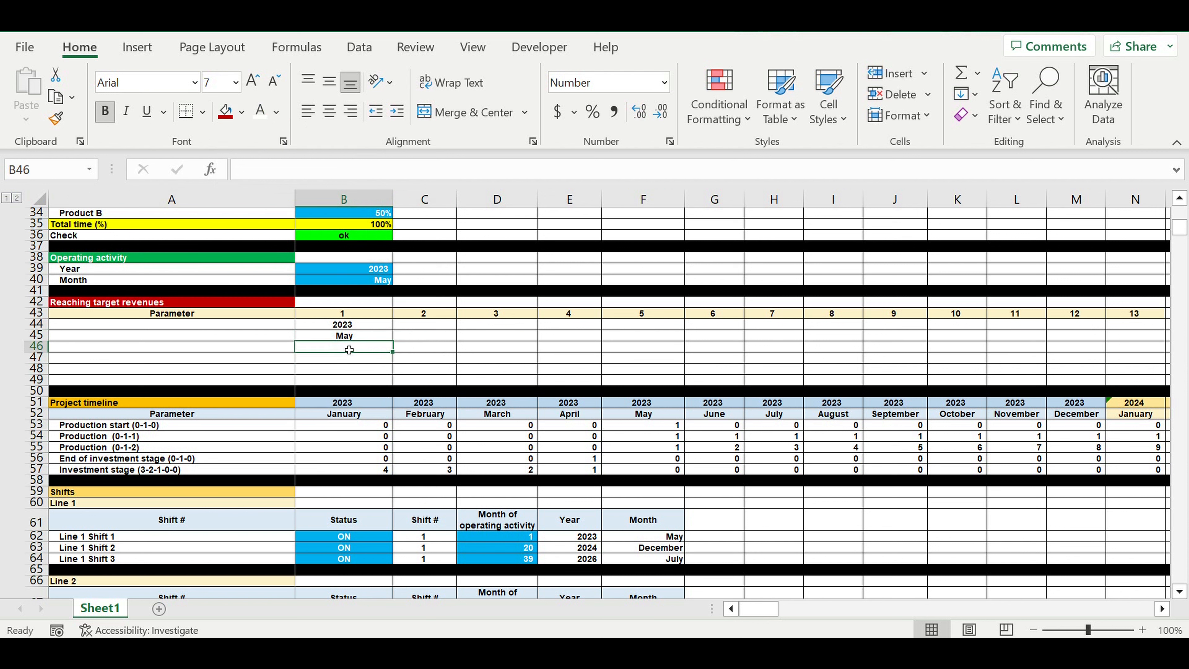
left_click_drag(349, 329, 906, 355)
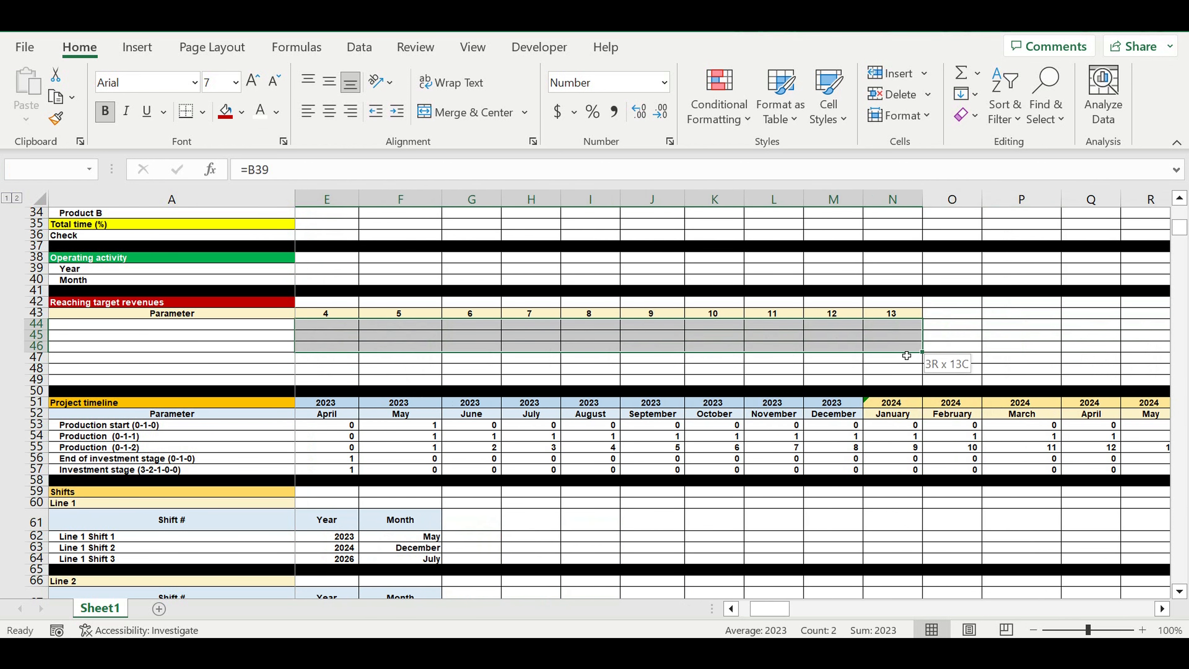
left_click_drag(906, 356, 862, 357)
left_click_drag(770, 609, 759, 609)
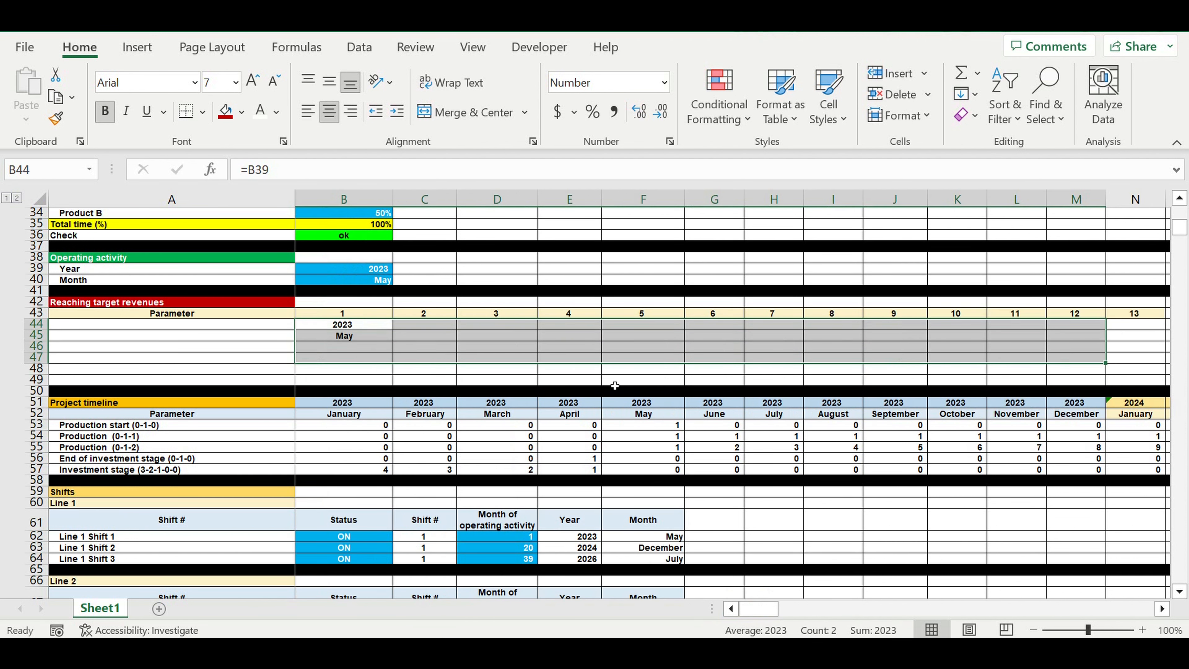
- Examine the month names and numbers in D1:E12 and how the shift and working-time tables use the months
left_click_drag(1182, 229, 1180, 173)
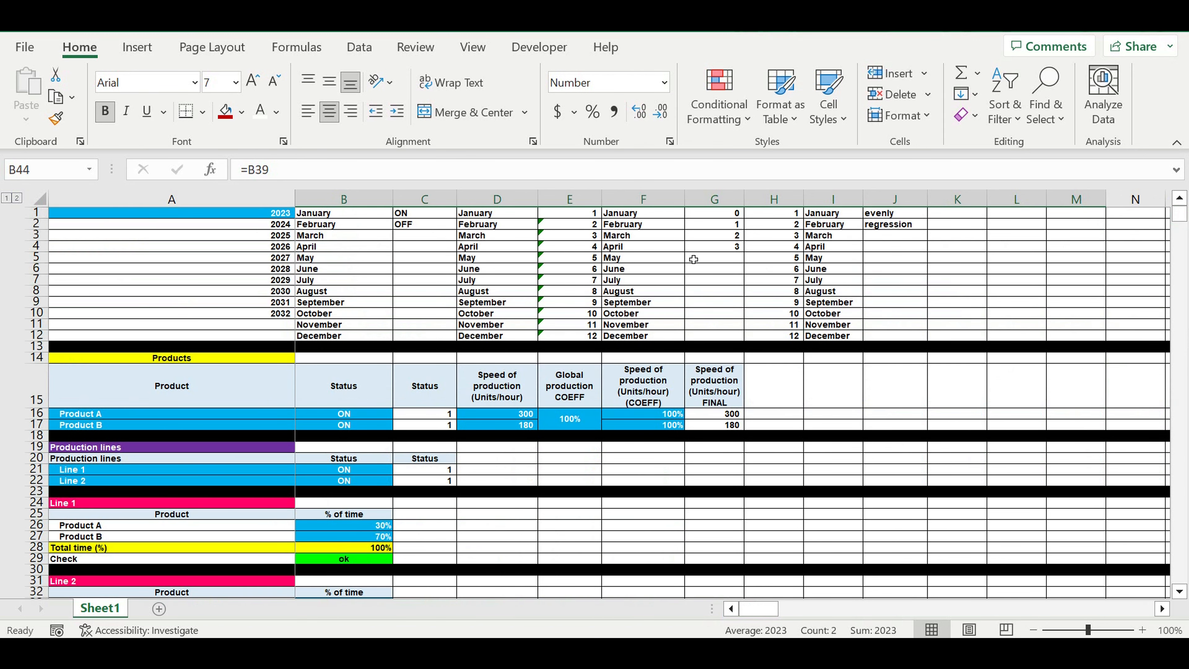
left_click_drag(482, 213, 499, 338)
left_click_drag(586, 214, 588, 340)
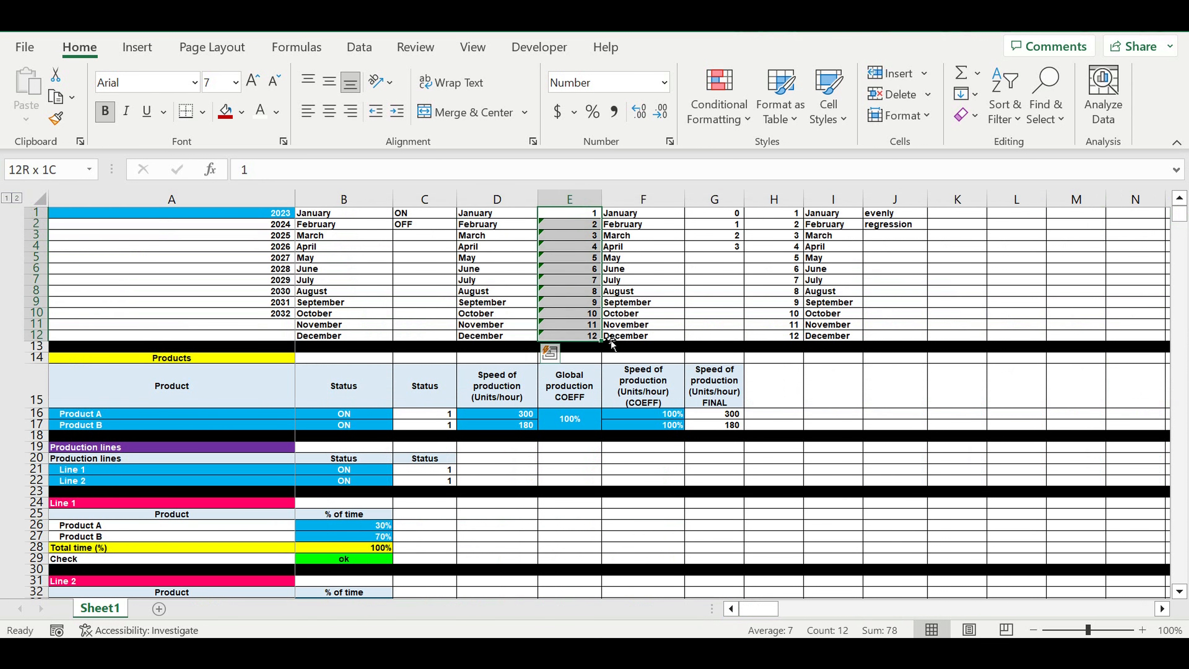
scroll(597, 399, "down", 10)
scroll(597, 398, "down", 16)
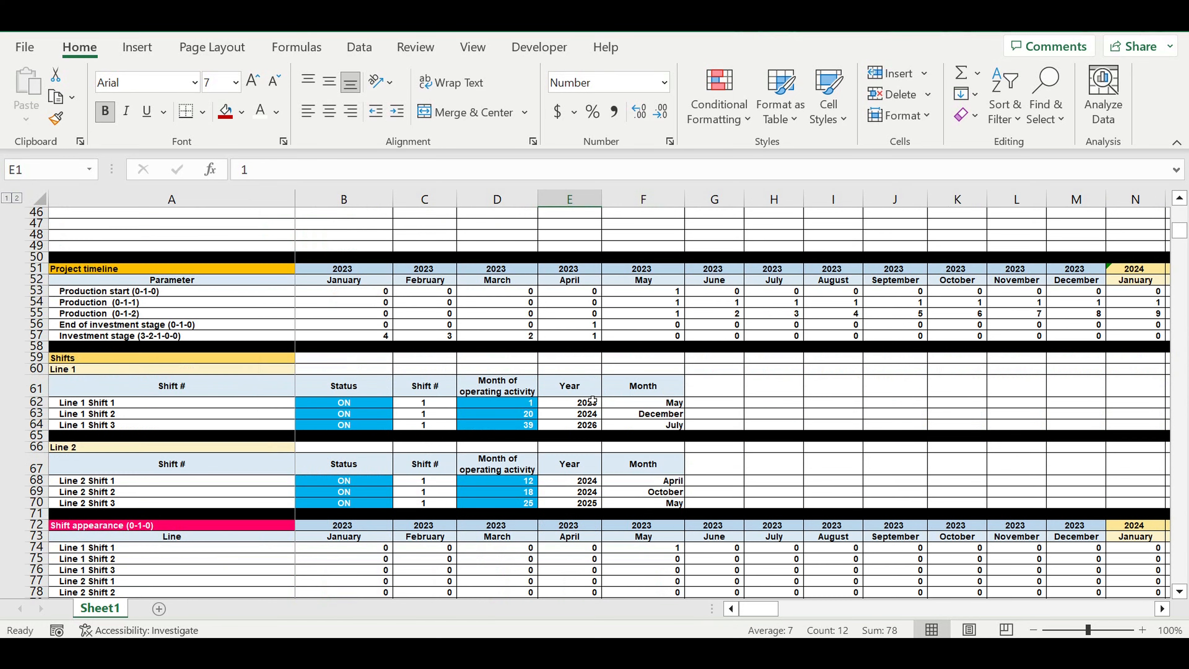
scroll(588, 395, "down", 5)
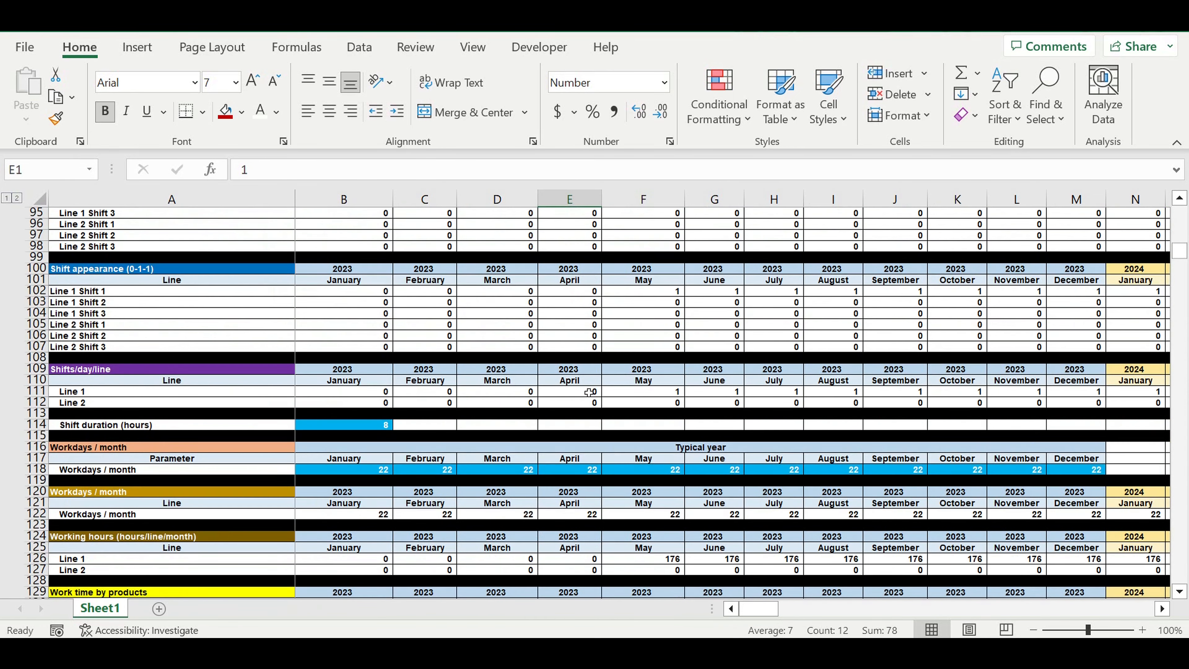
scroll(590, 393, "down", 3)
scroll(591, 375, "up", 20)
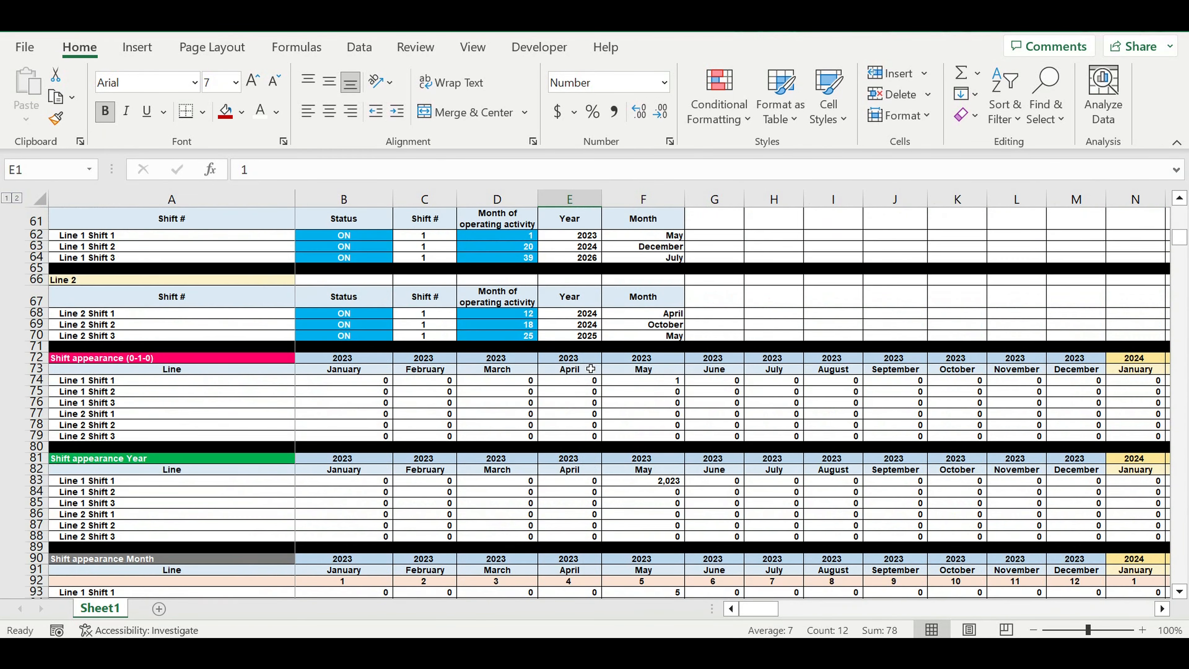
scroll(591, 368, "up", 5)
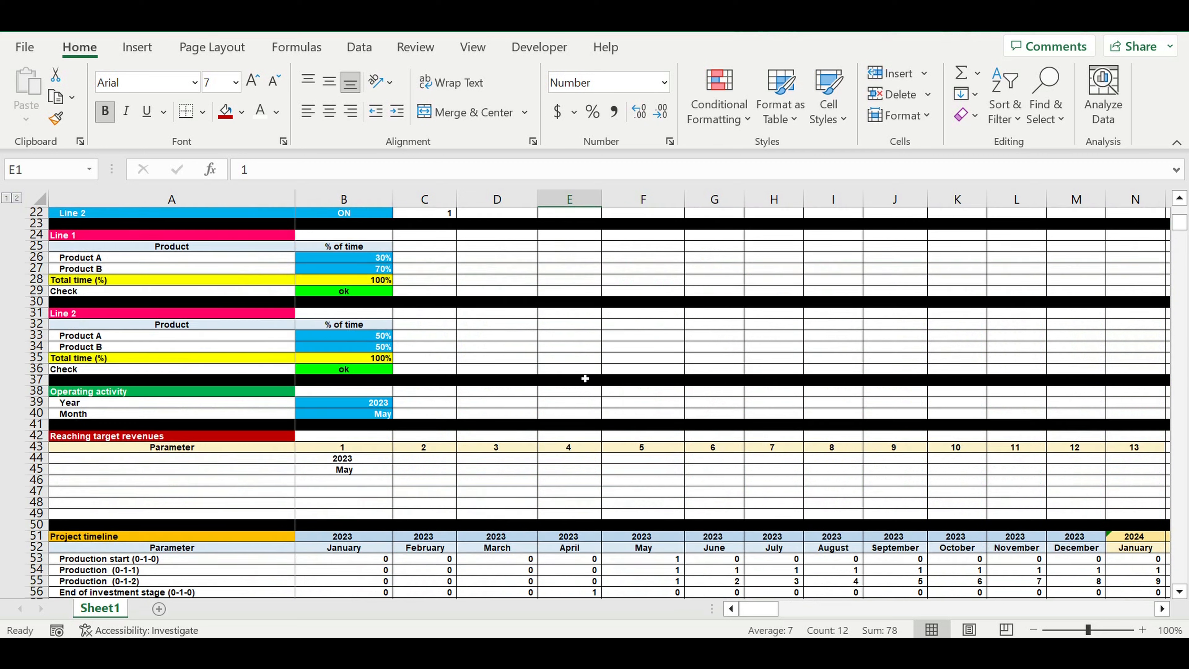
- Enter =VLOOKUP(B45,H1:I12,2,0) in B46 of the "Reaching target revenues" section
left_click(344, 483)
type("=vl")
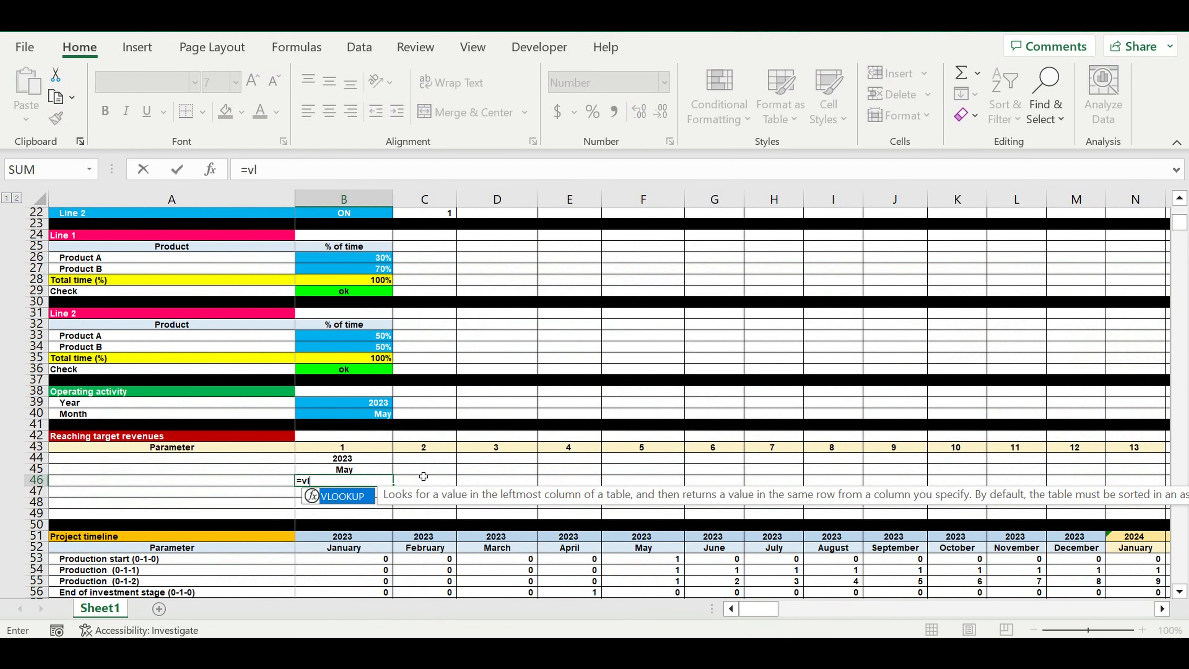
double_click(345, 498)
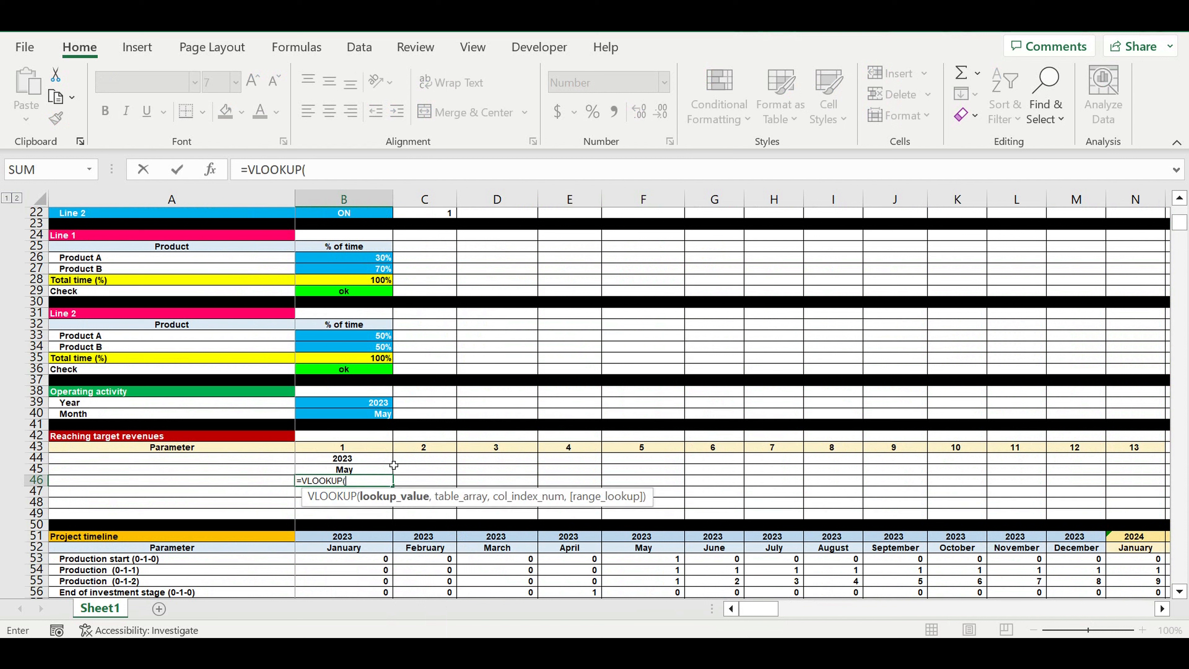
left_click(351, 471)
type(",")
left_click_drag(1185, 224, 1184, 213)
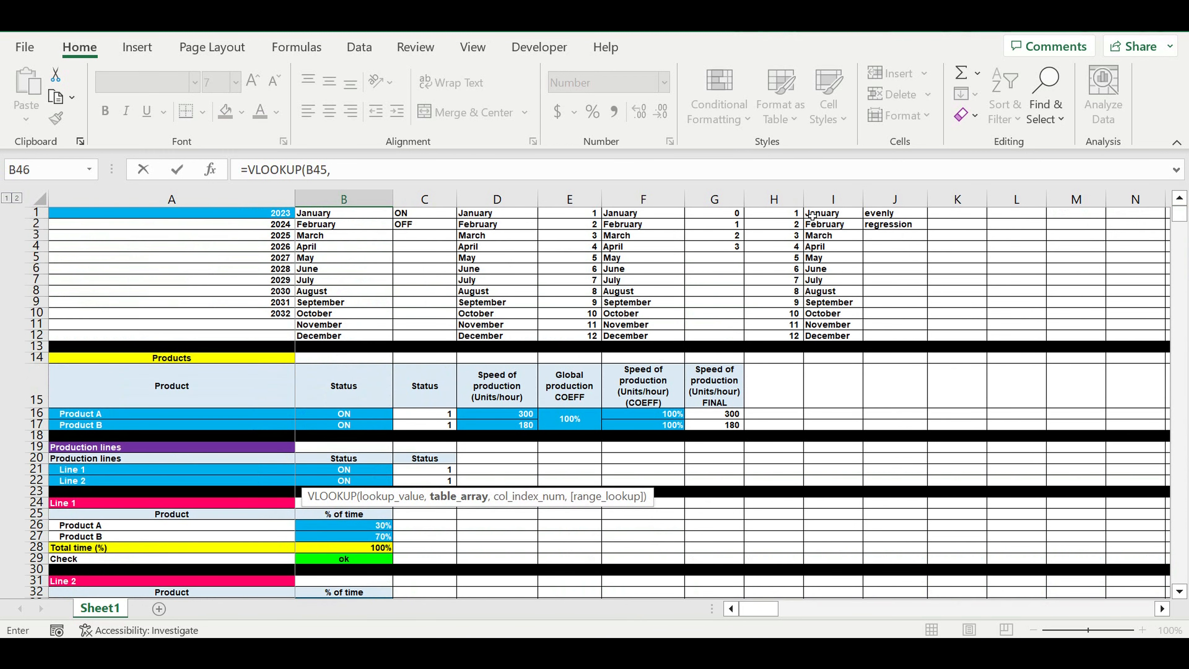
left_click_drag(794, 217, 831, 345)
left_click(396, 176)
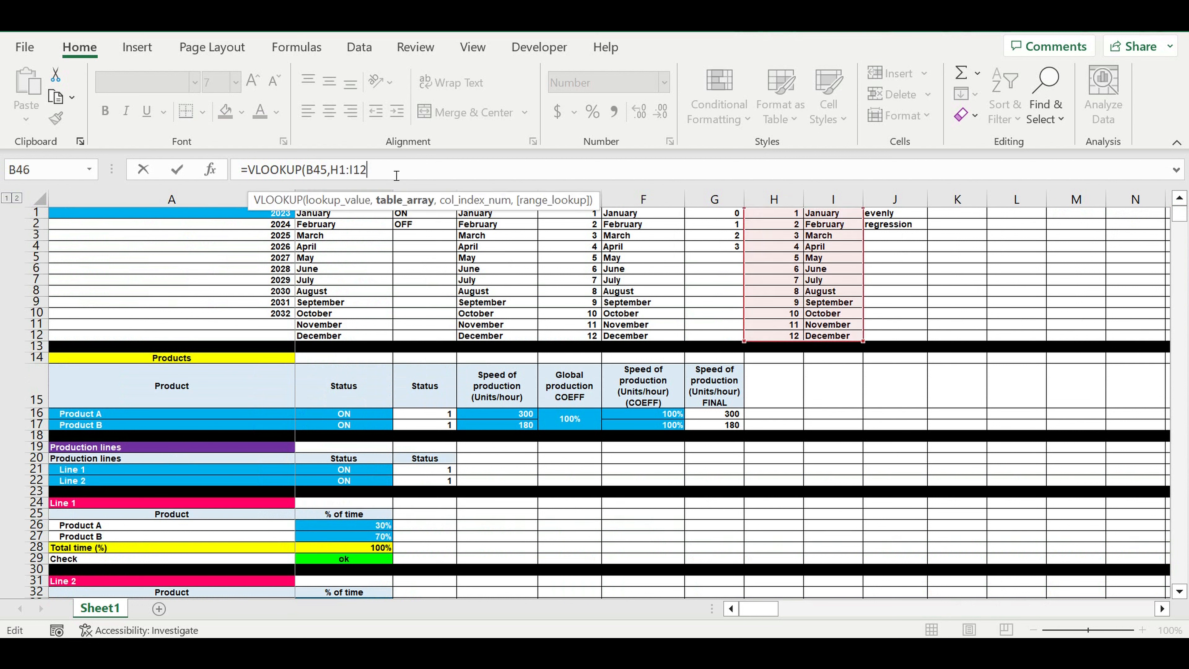
type(",2,0)")
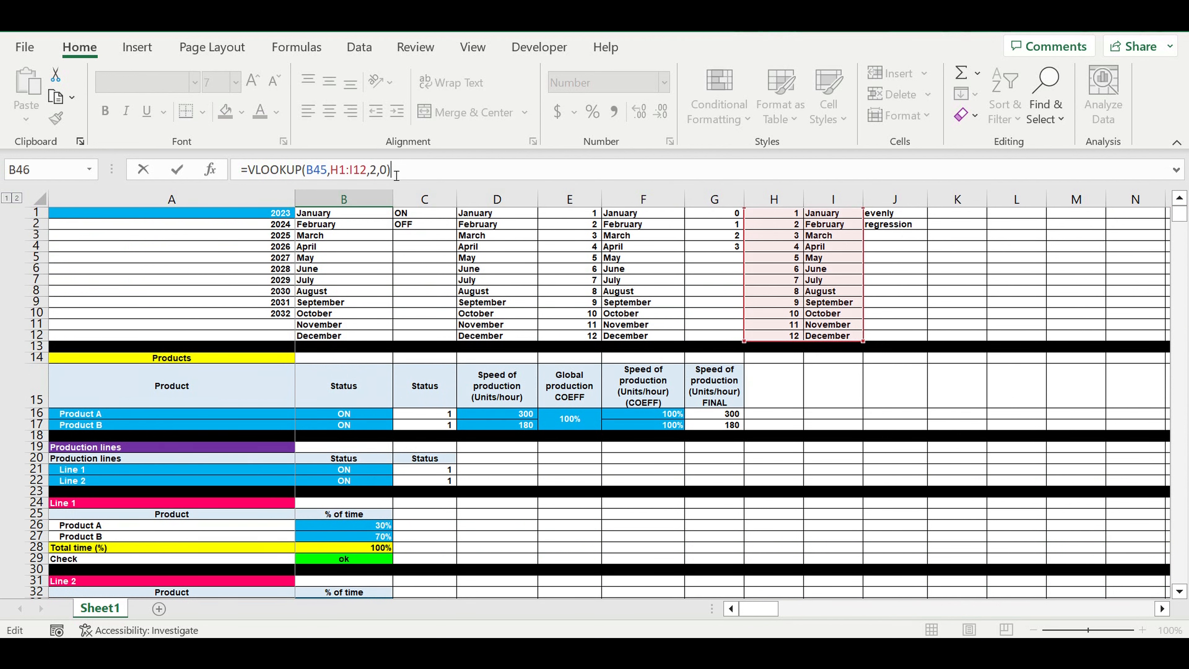
key("Return")
scroll(433, 380, "down", 2)
scroll(433, 381, "down", 1)
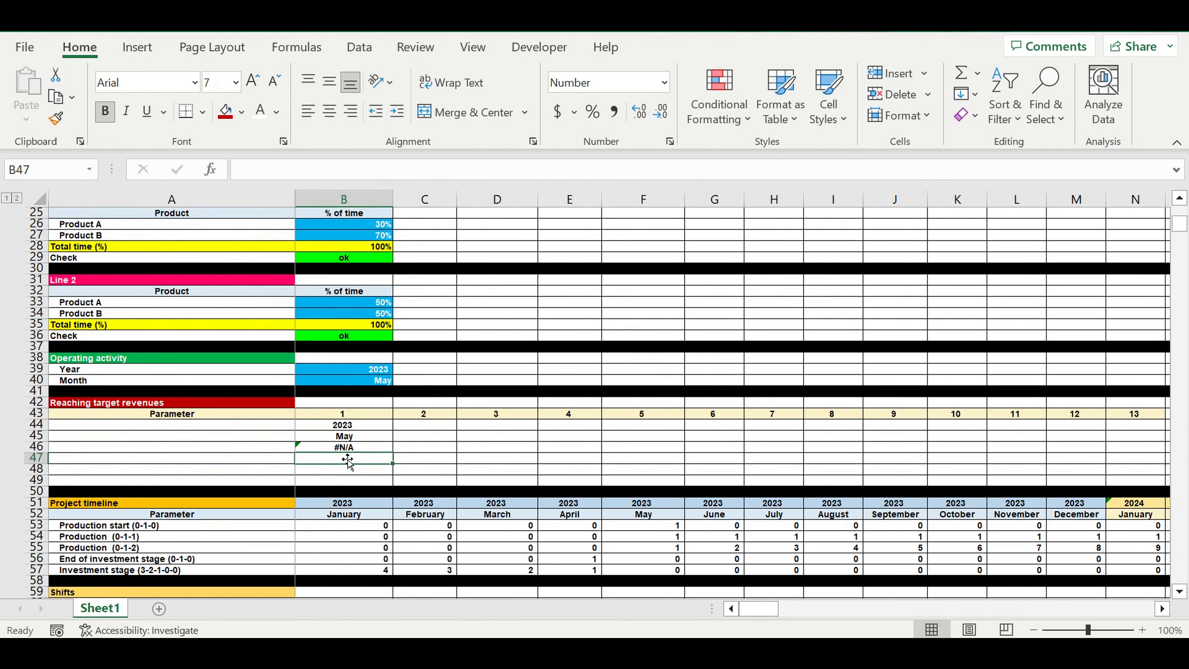
- Change the B46 lookup's table range to D1:E12, giving =VLOOKUP(B45,D1:E12,2,0), and centre the cell horizontally
left_click(344, 448)
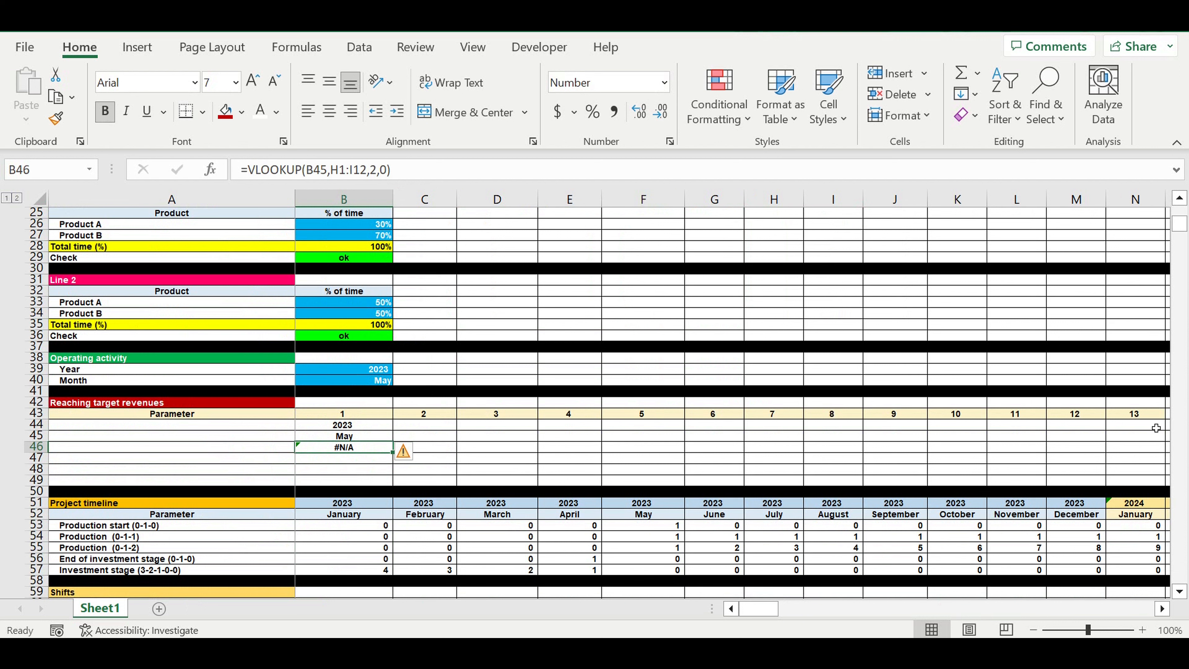
left_click_drag(1180, 224, 1186, 174)
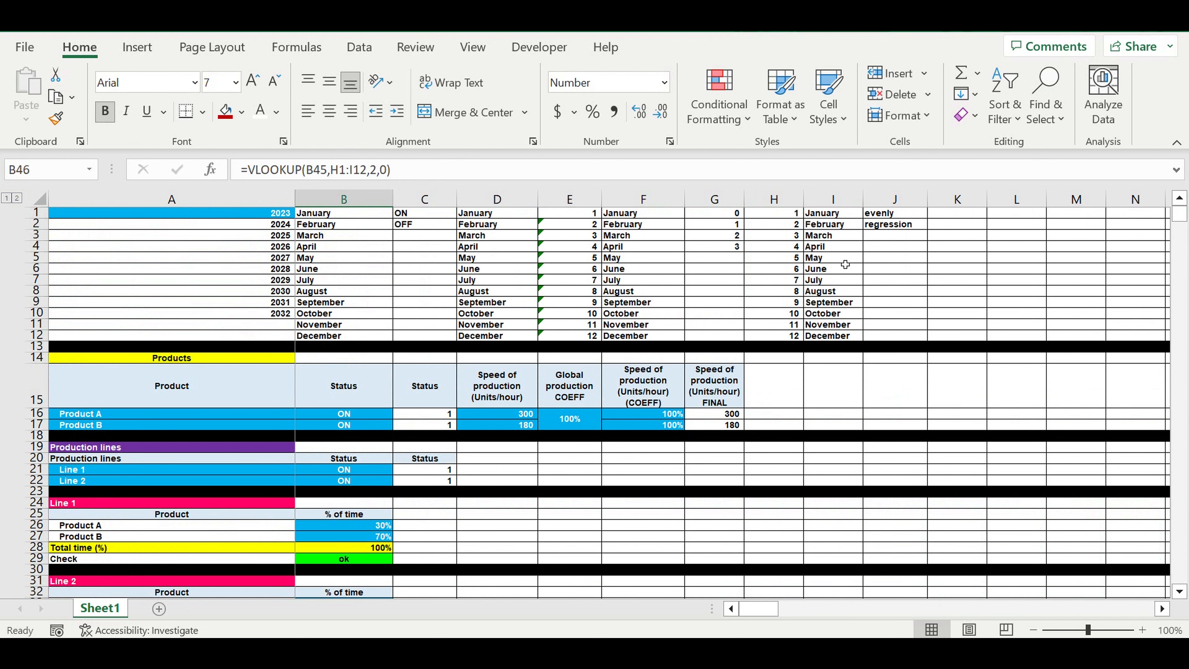
scroll(845, 265, "down", 5)
left_click(362, 551)
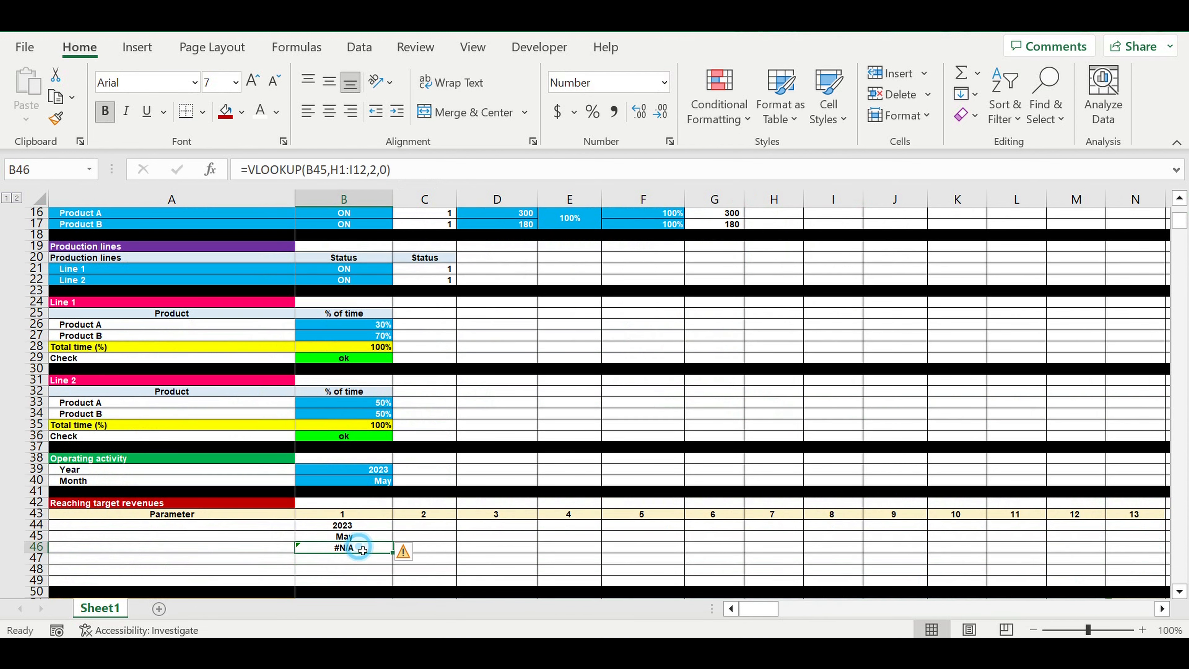
left_click(366, 172)
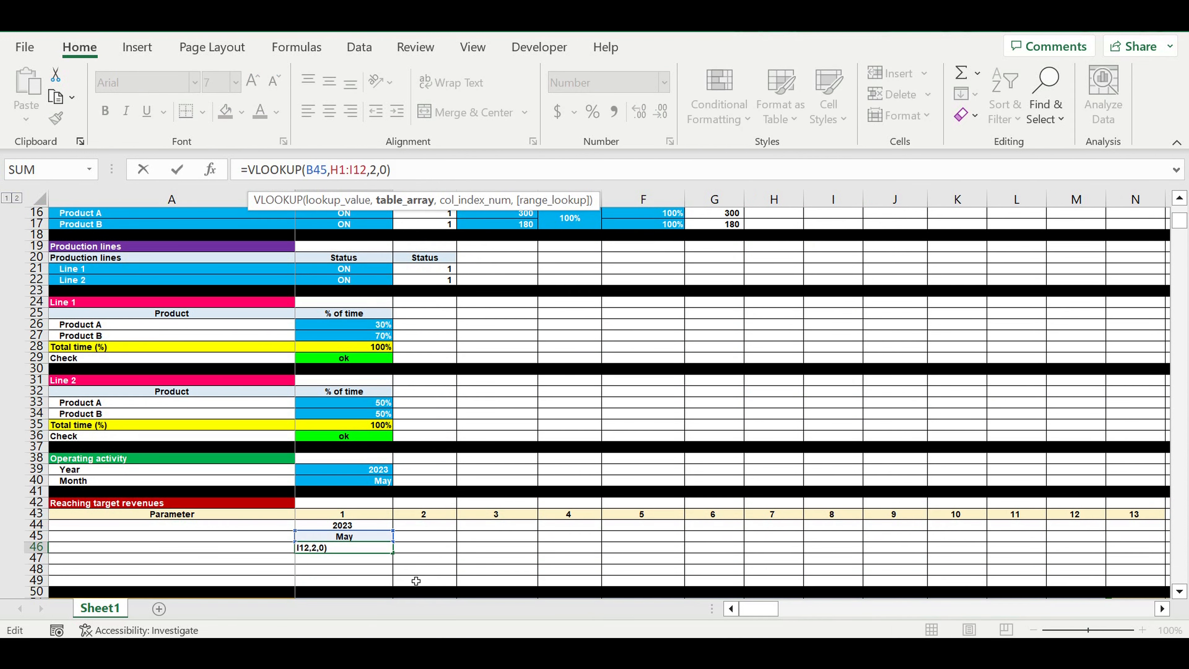
left_click_drag(1179, 221, 1176, 172)
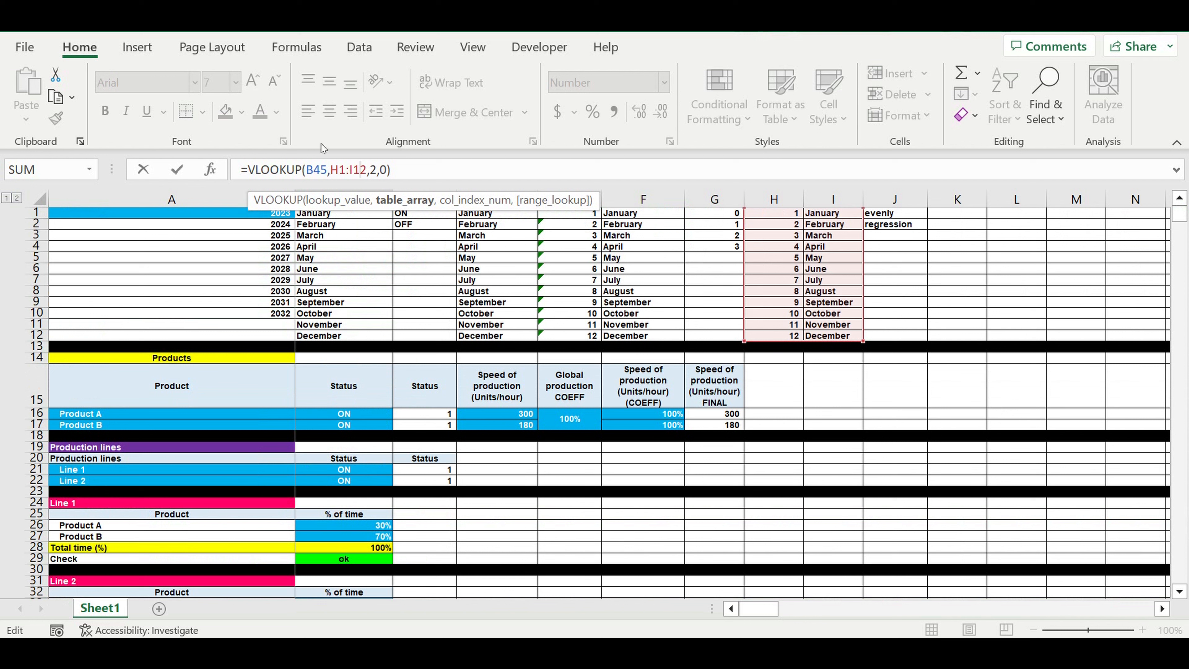
left_click_drag(330, 171, 372, 169)
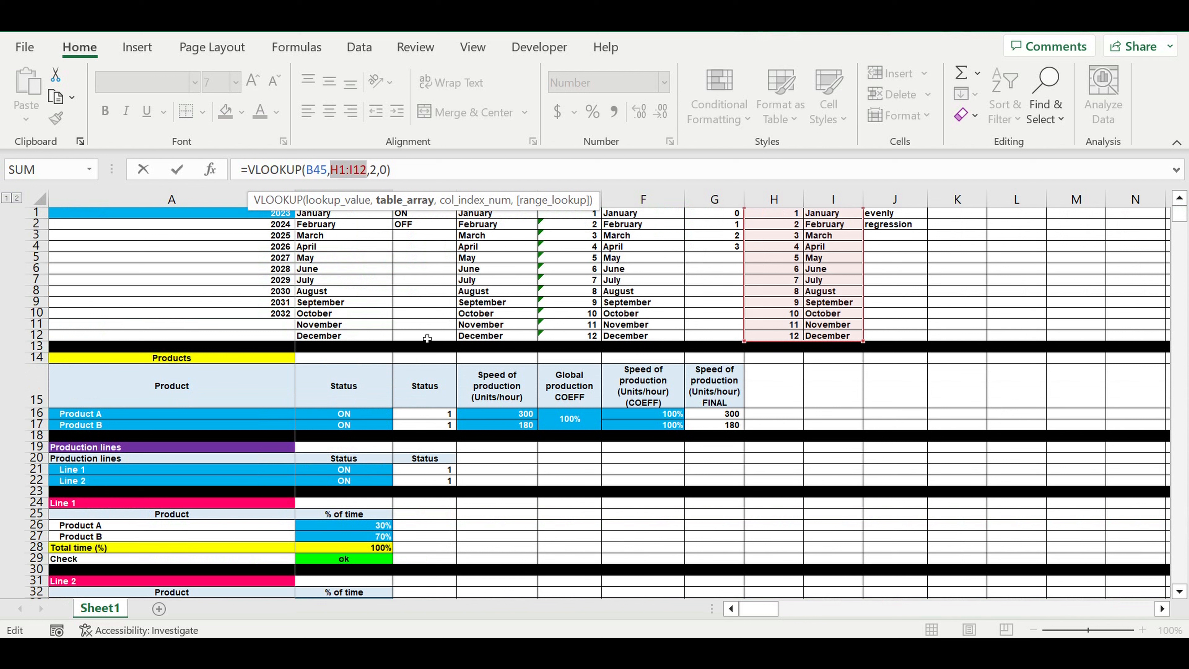
left_click_drag(574, 338, 509, 220)
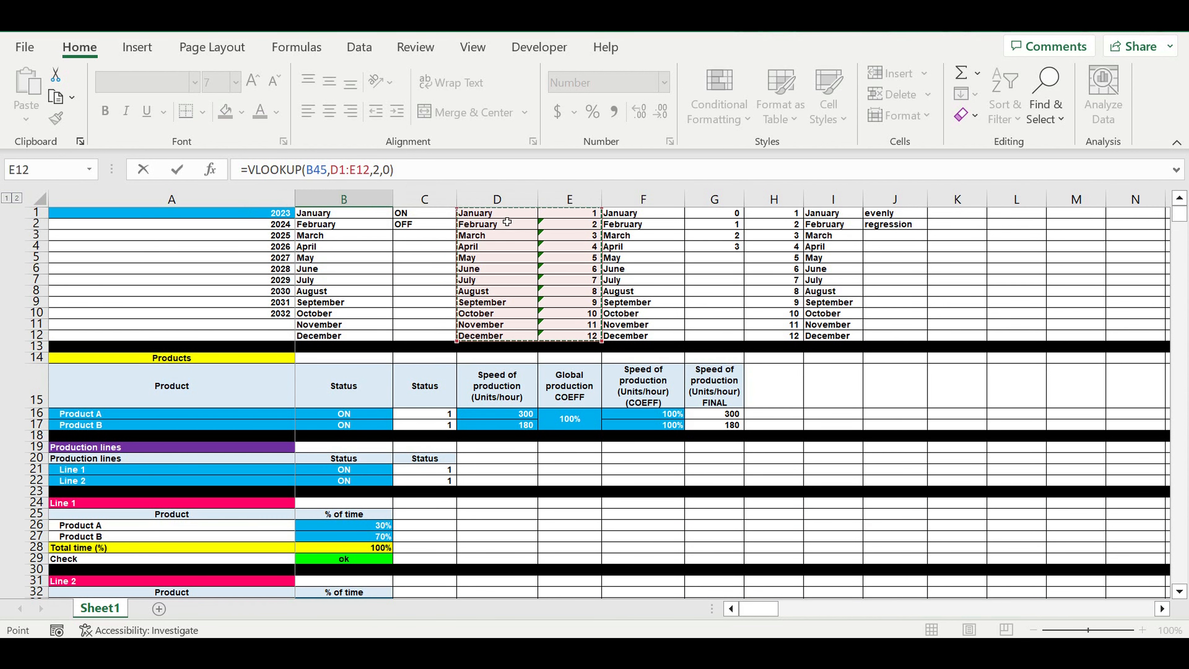
key("Return")
scroll(419, 530, "down", 1)
scroll(418, 530, "down", 2)
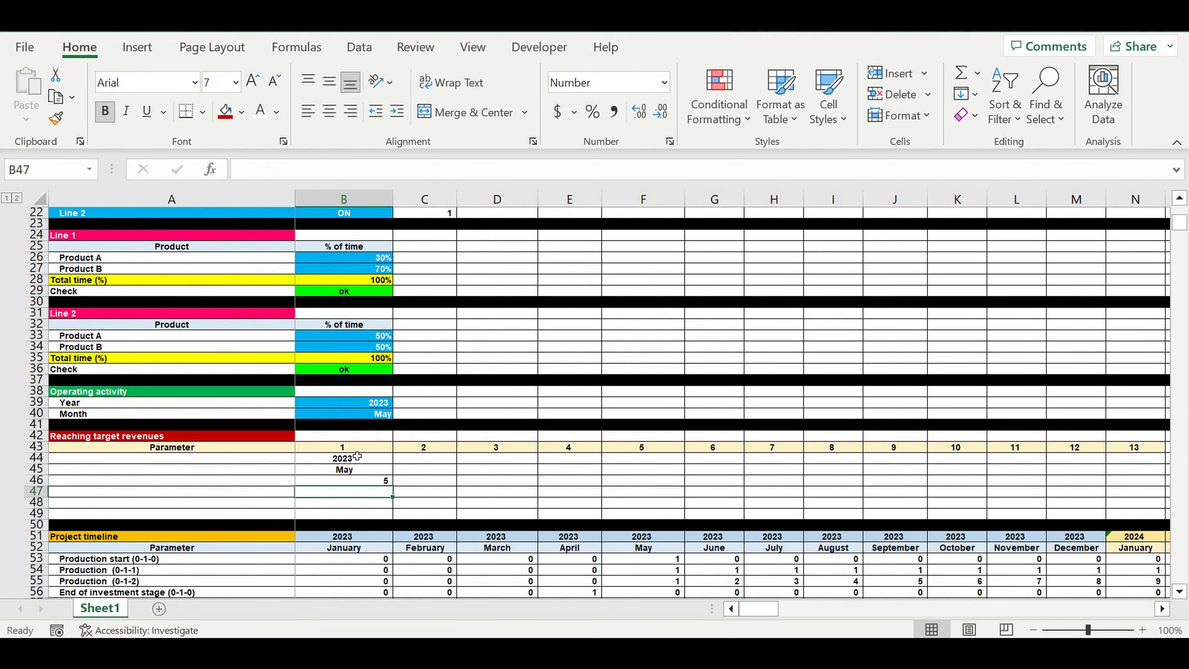
left_click(360, 480)
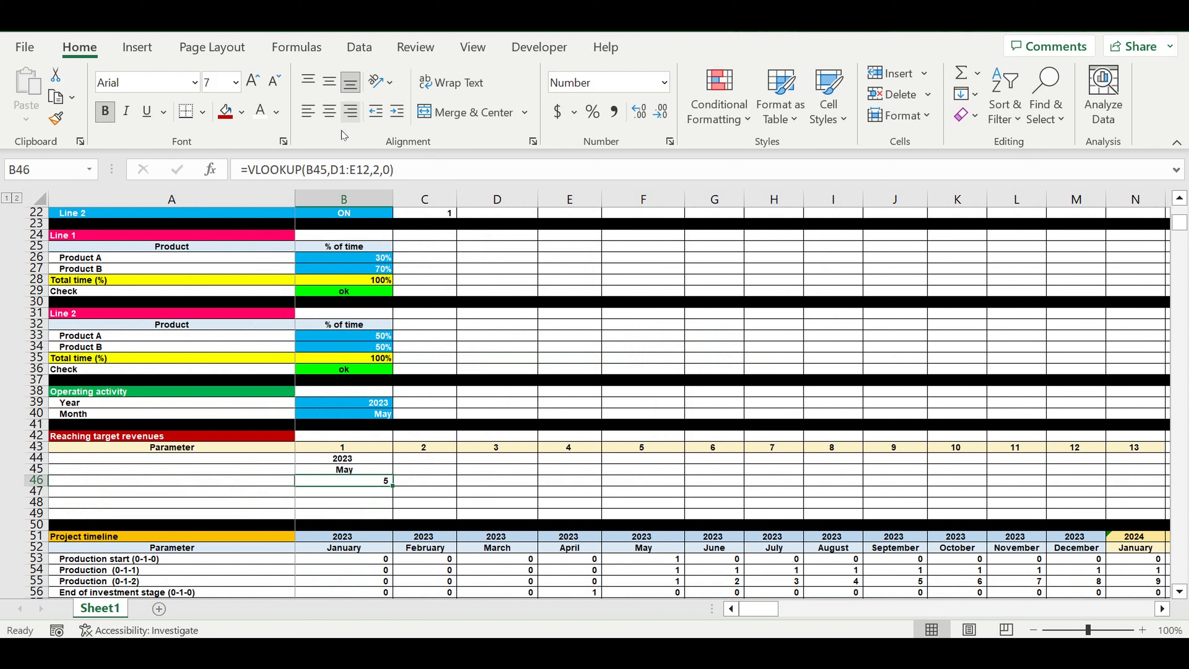
left_click(329, 111)
- Enter =IF(B46=12,1,B46+1) in C46 to advance the month number and restart at 1 following month 12
left_click(440, 483)
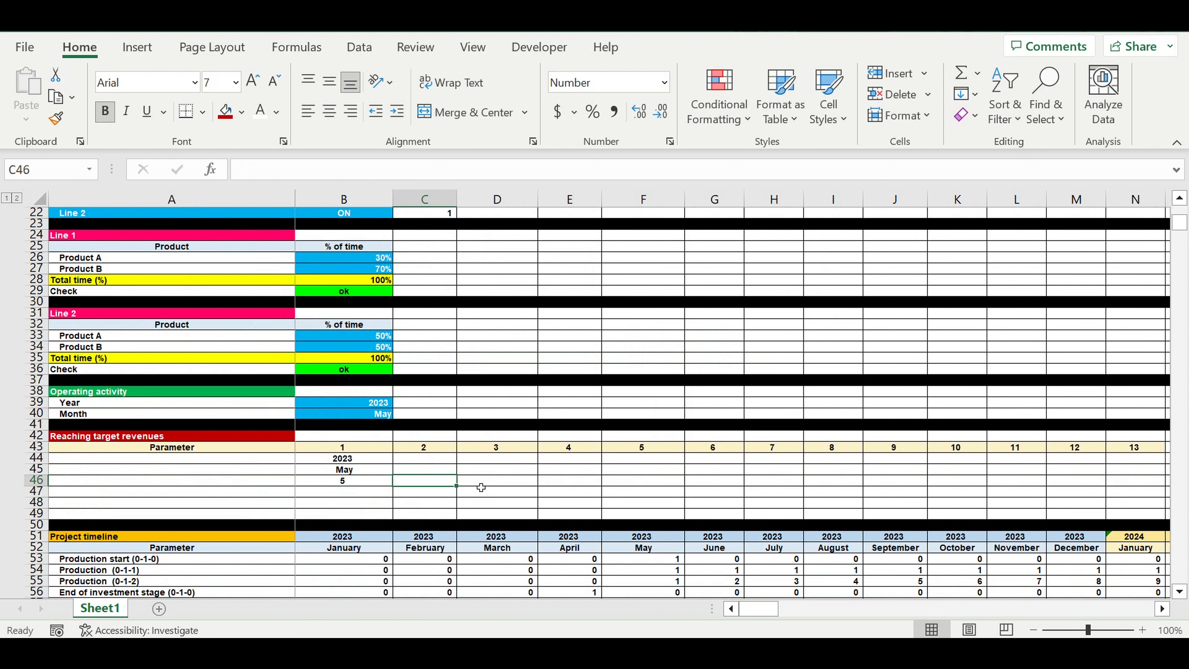
type("=")
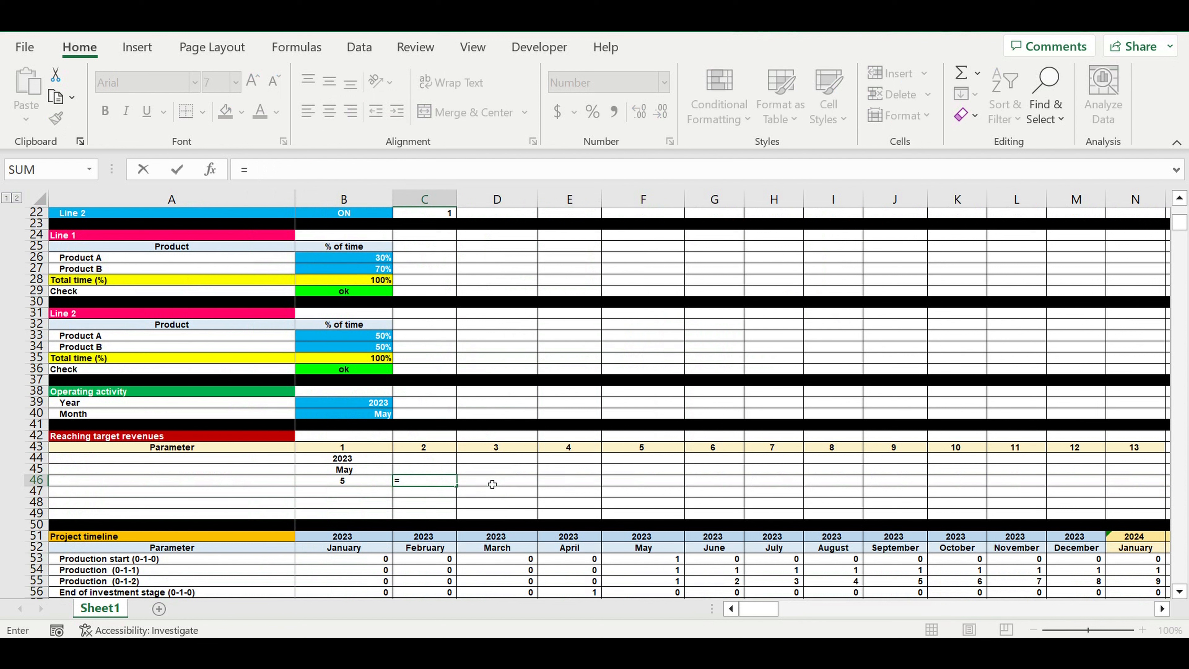
type("if")
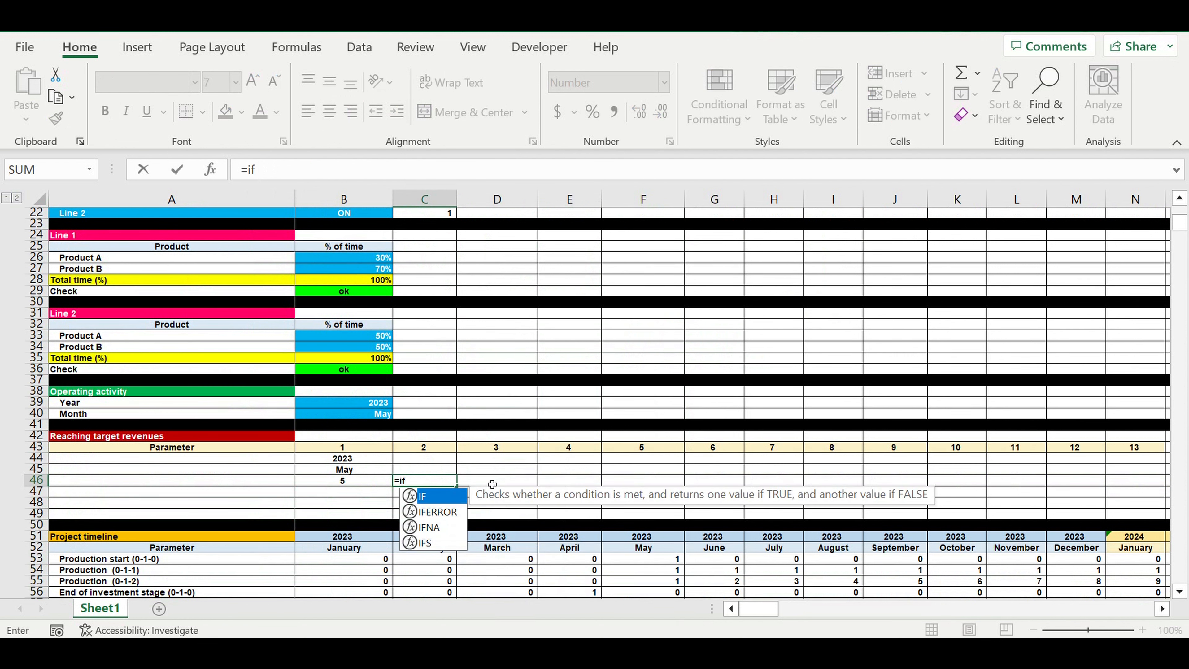
type("(")
left_click(364, 483)
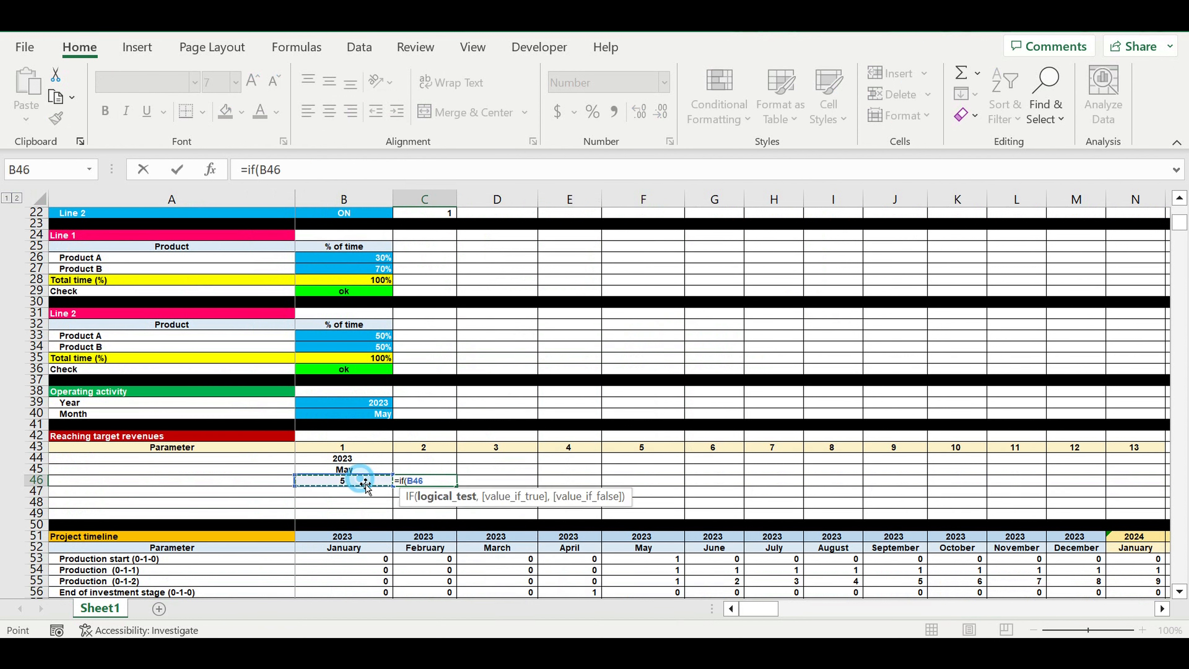
type("=12")
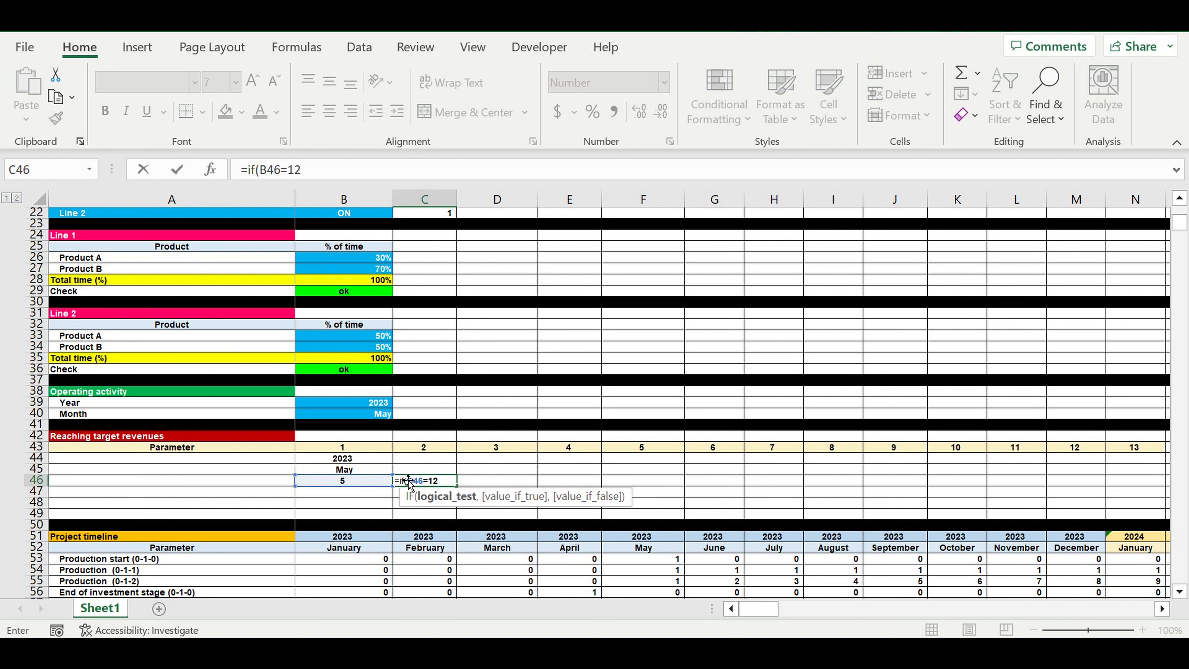
type(",")
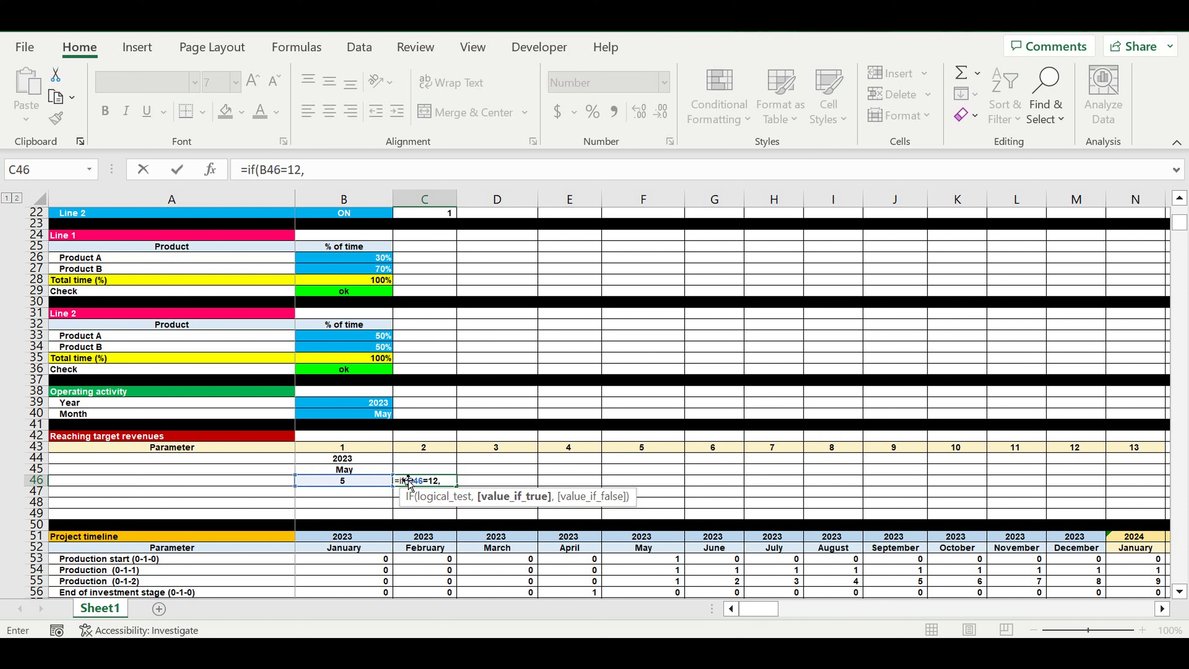
type("1,")
left_click(339, 484)
type("+")
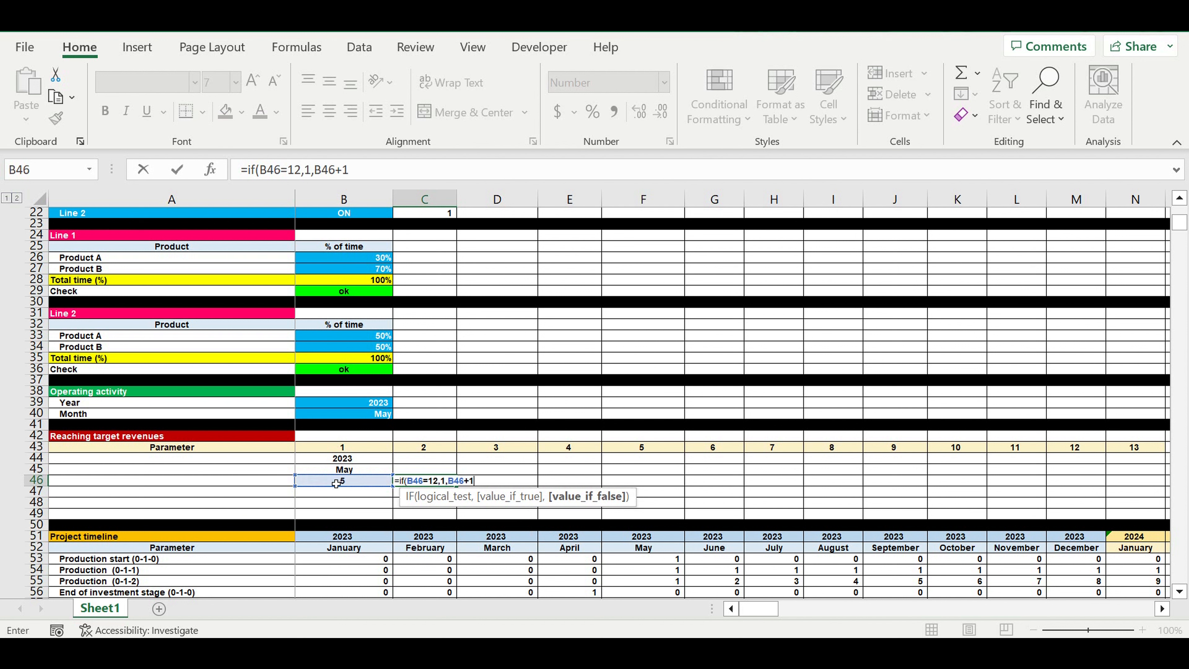
type("1)")
key("Return")
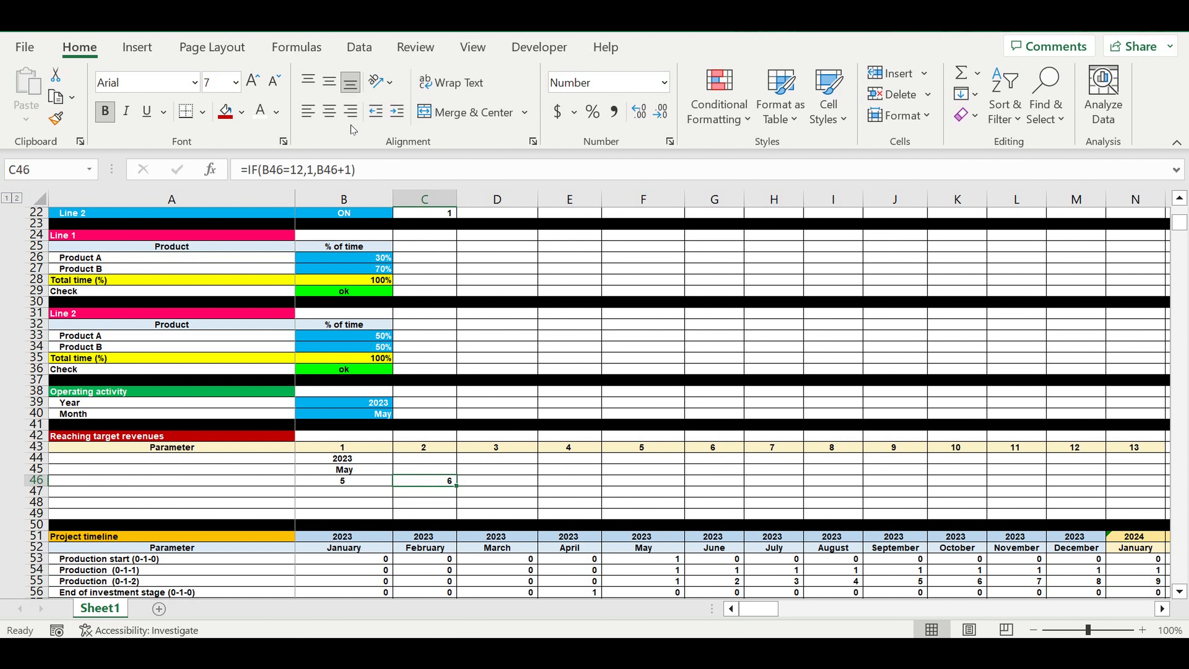
- Centre C46 horizontally and fill its month-number formula across row 46 to column N
left_click(329, 111)
left_click_drag(464, 491, 1077, 492)
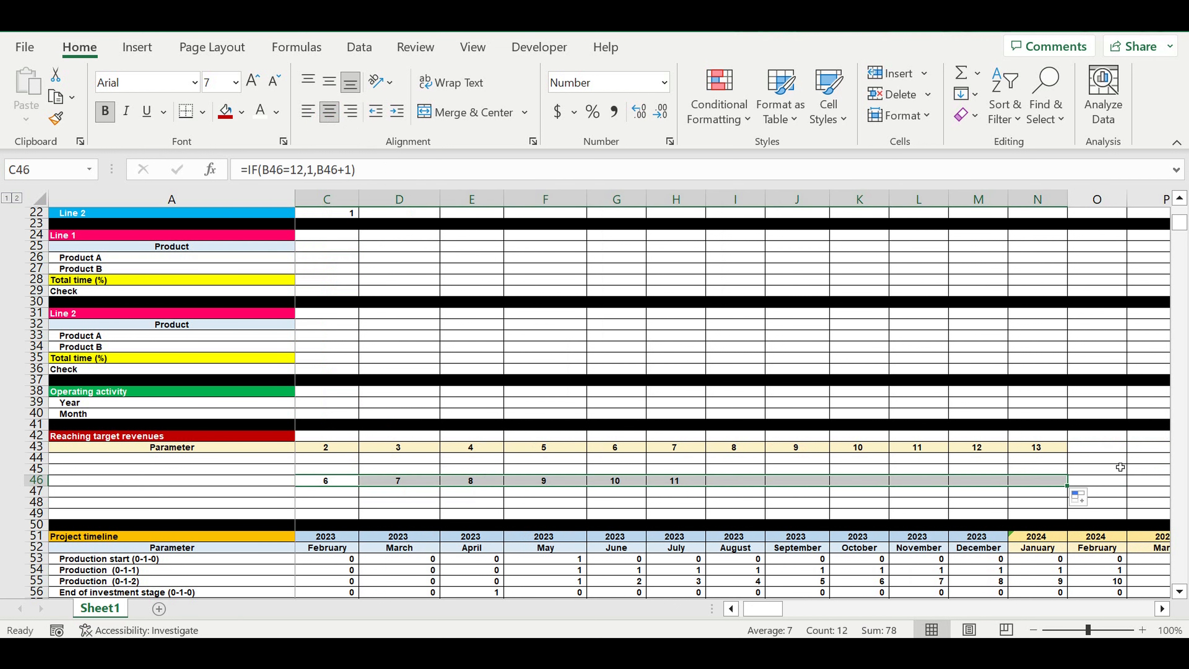
left_click(944, 438)
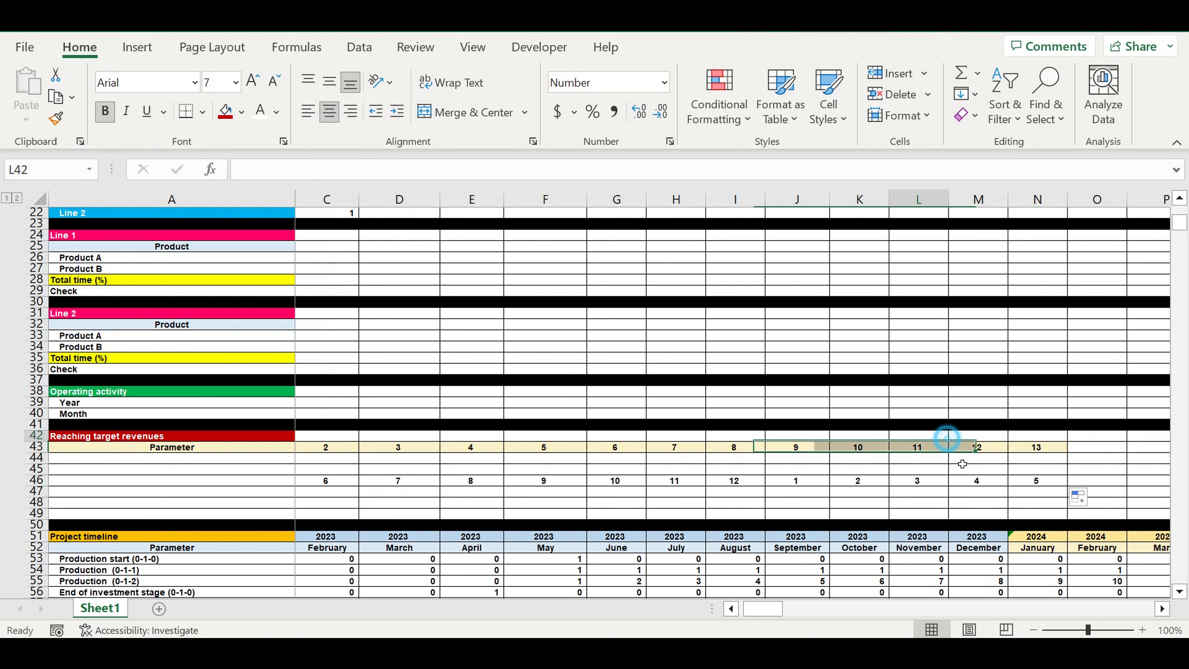
left_click_drag(762, 612, 730, 618)
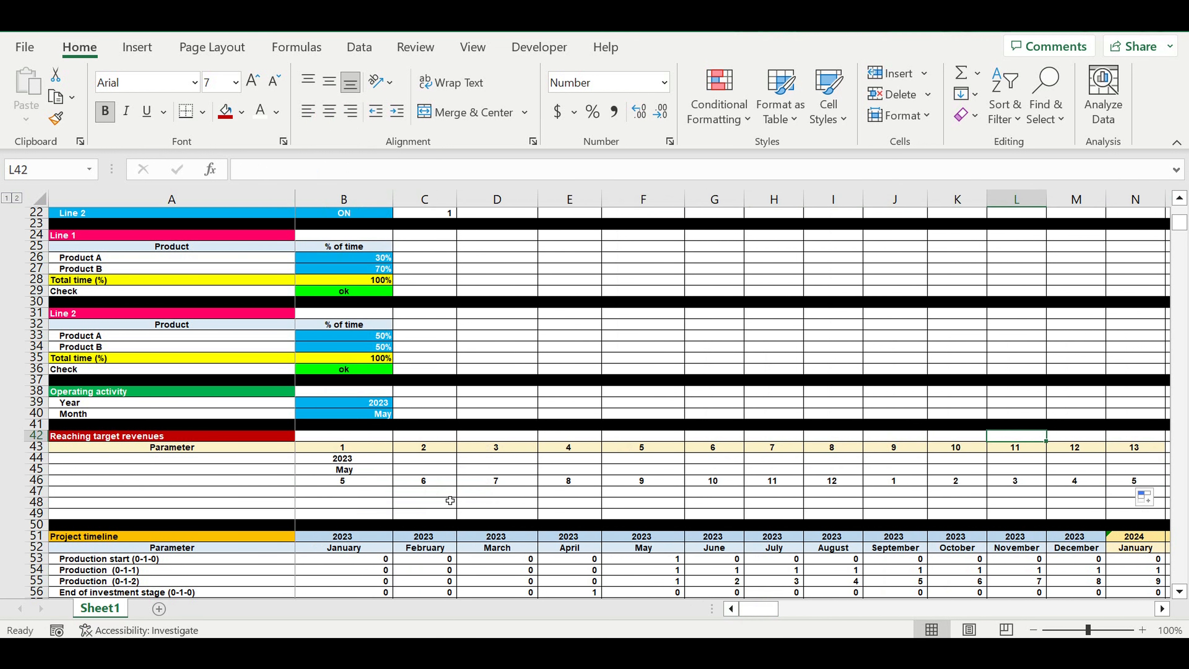
- Begin a VLOOKUP in C45 of the "Reaching target revenues" section with table range H1:I12, column index 2 and match type 0
left_click(452, 494)
scroll(541, 451, "down", 1)
left_click(344, 434)
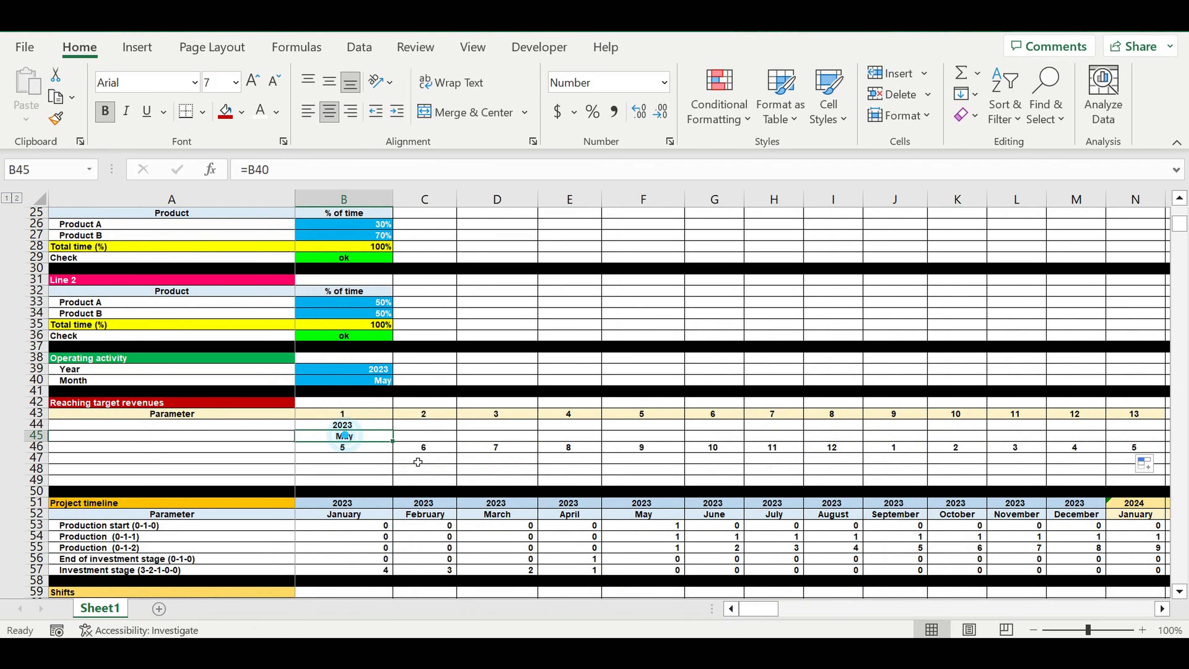
left_click(421, 439)
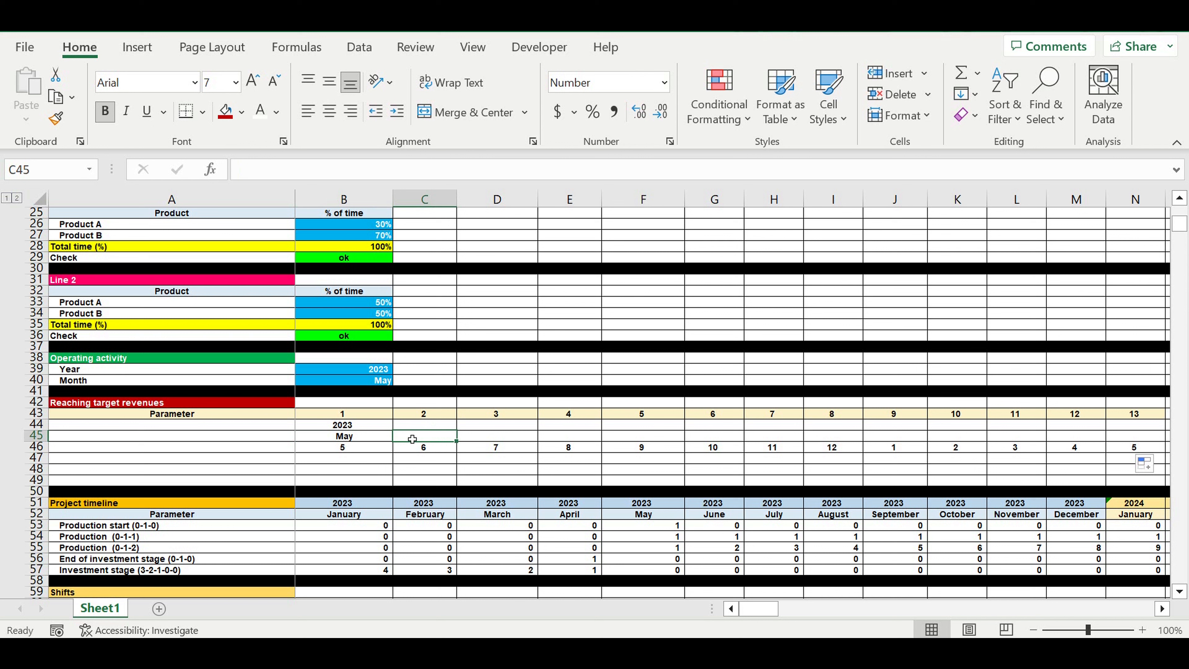
type("=vl")
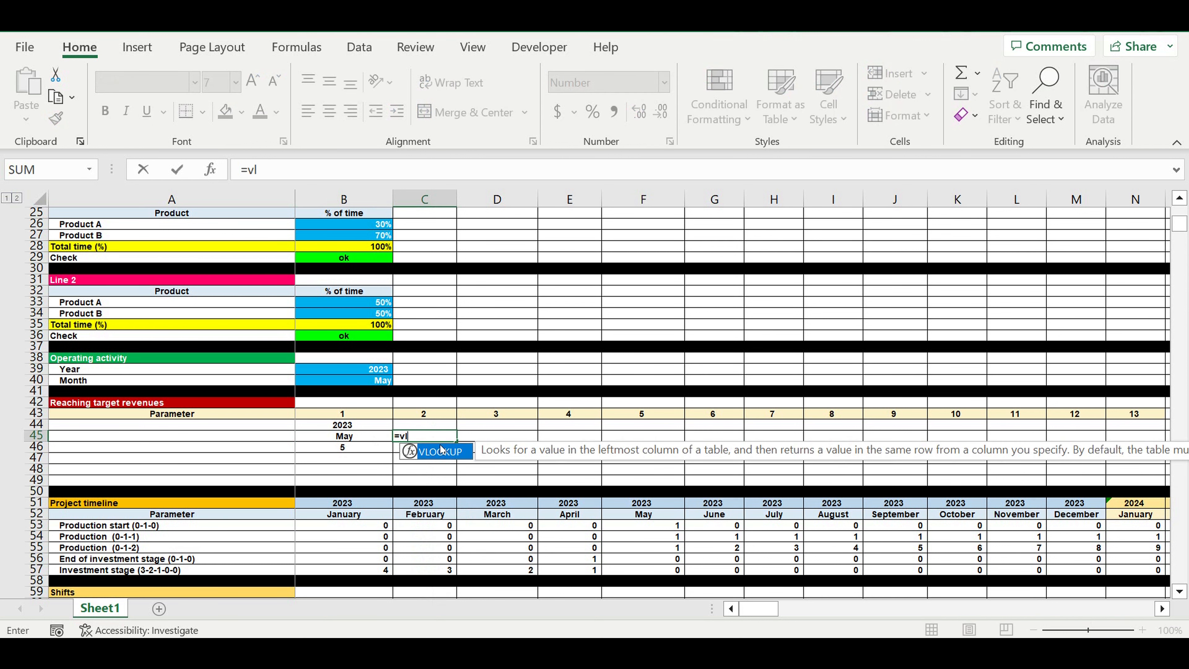
double_click(439, 453)
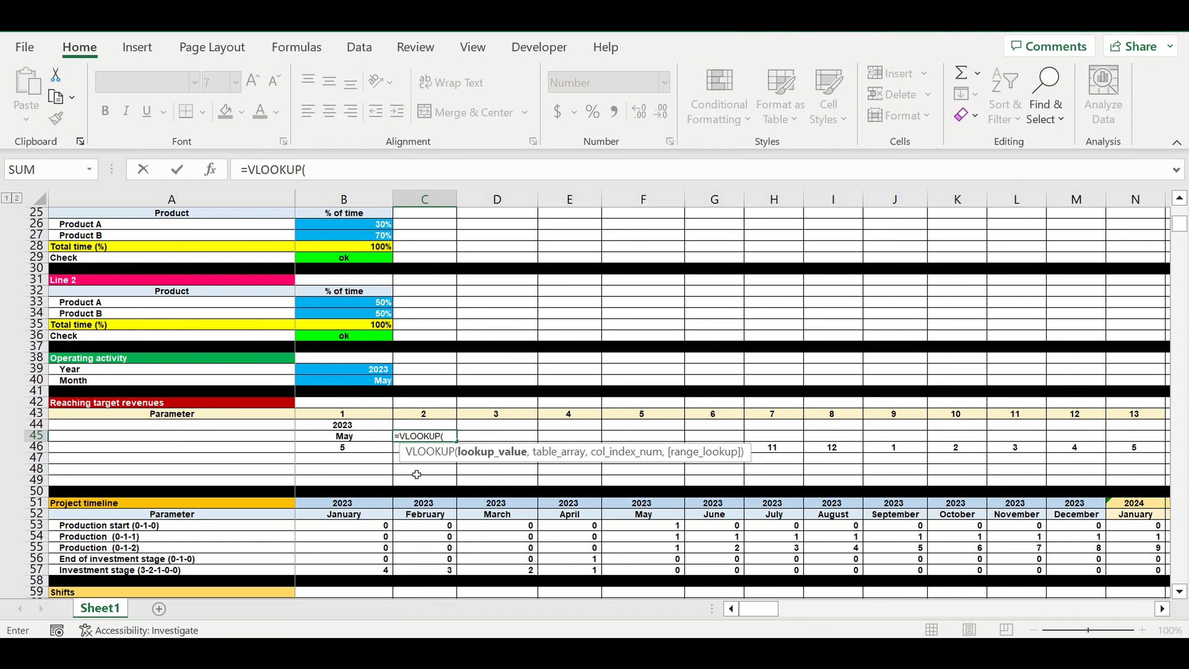
left_click(400, 451)
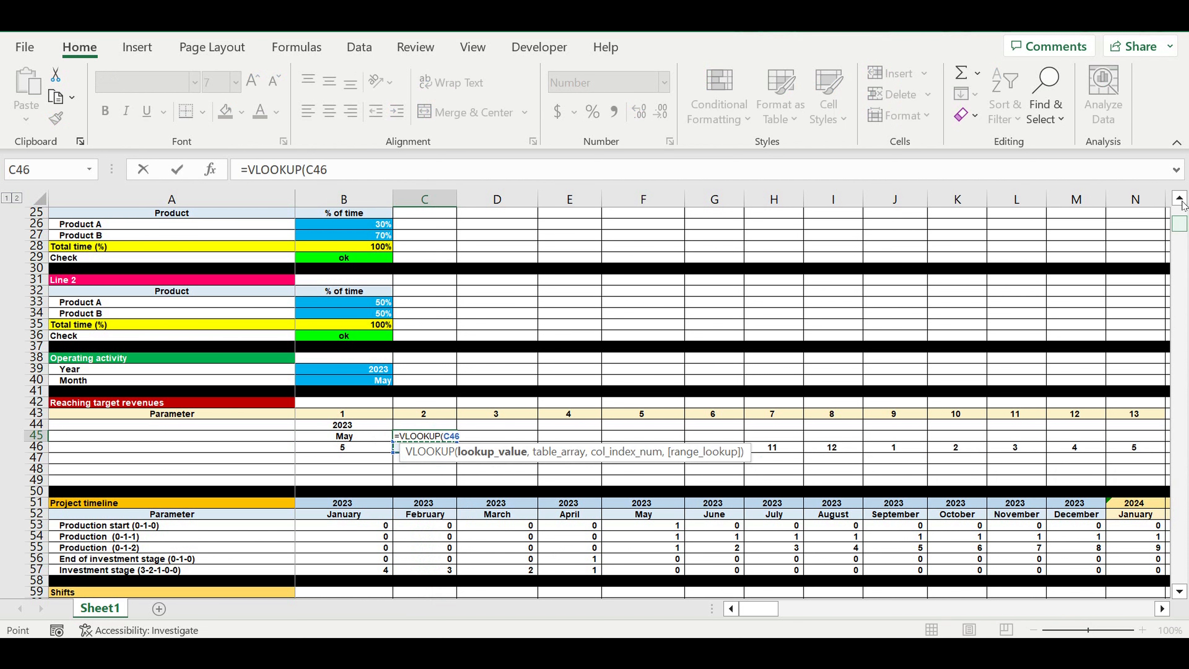
left_click_drag(1183, 226, 1184, 215)
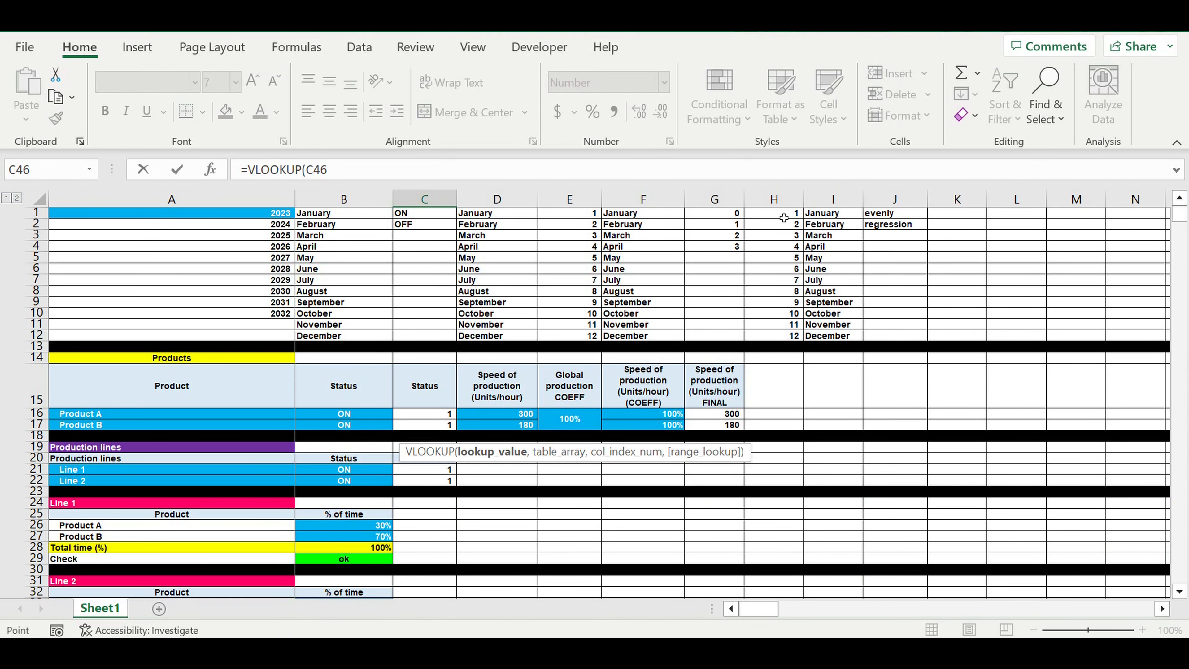
left_click_drag(784, 218, 823, 338)
left_click(361, 177)
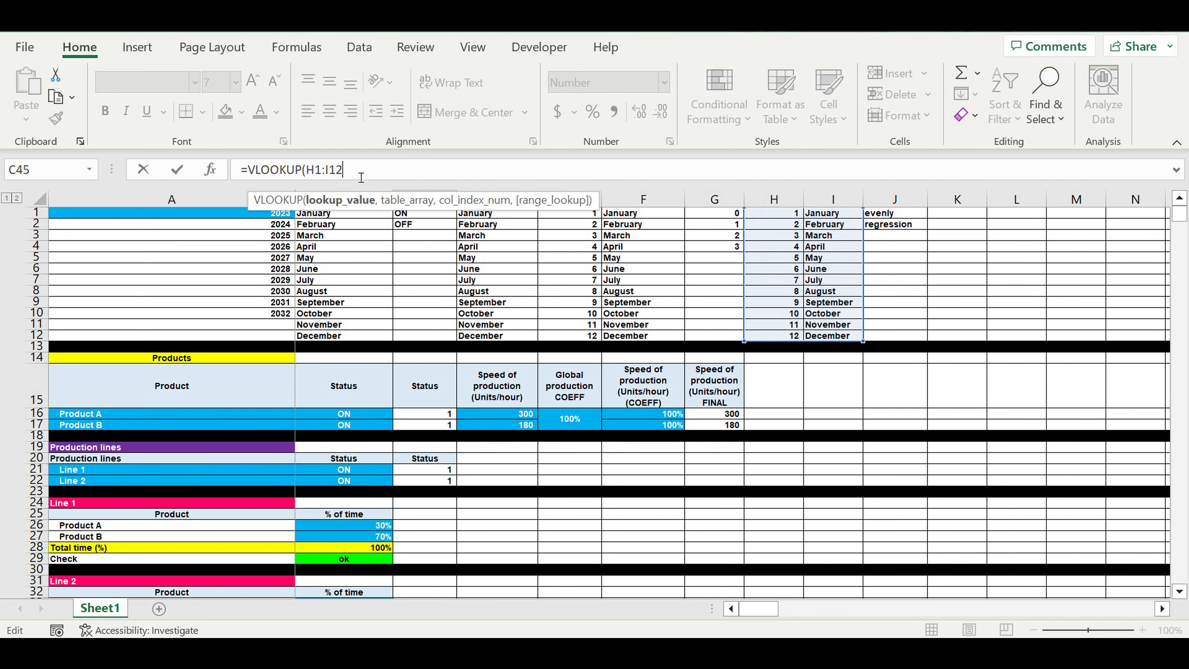
type(",")
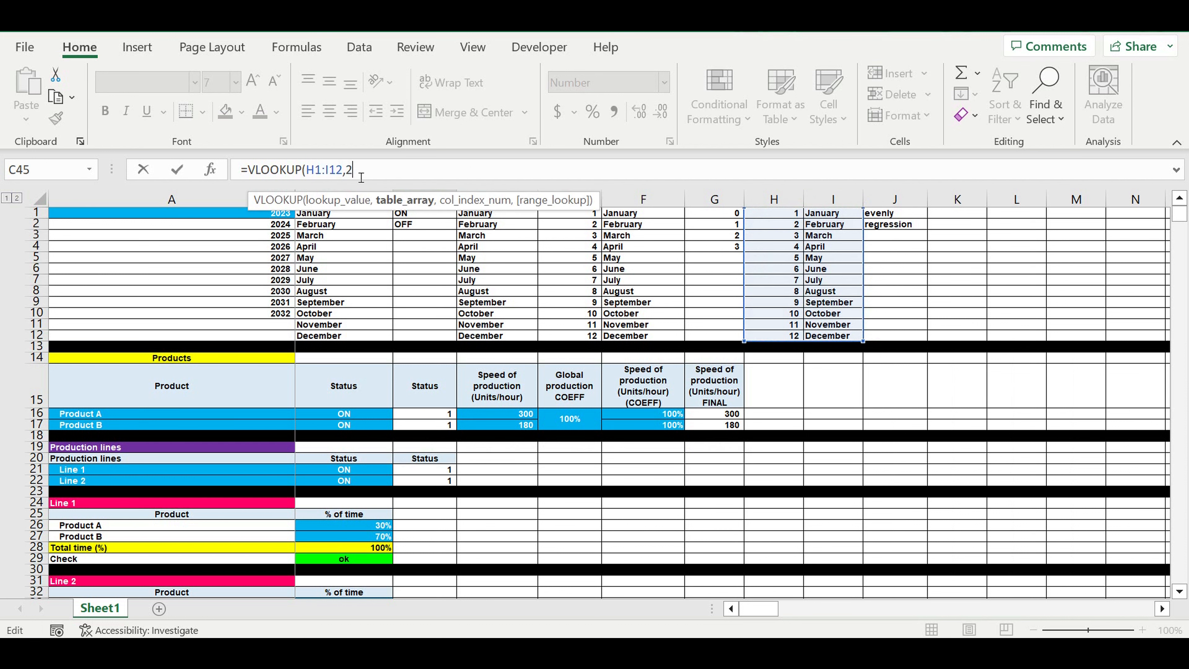
type("2,0)")
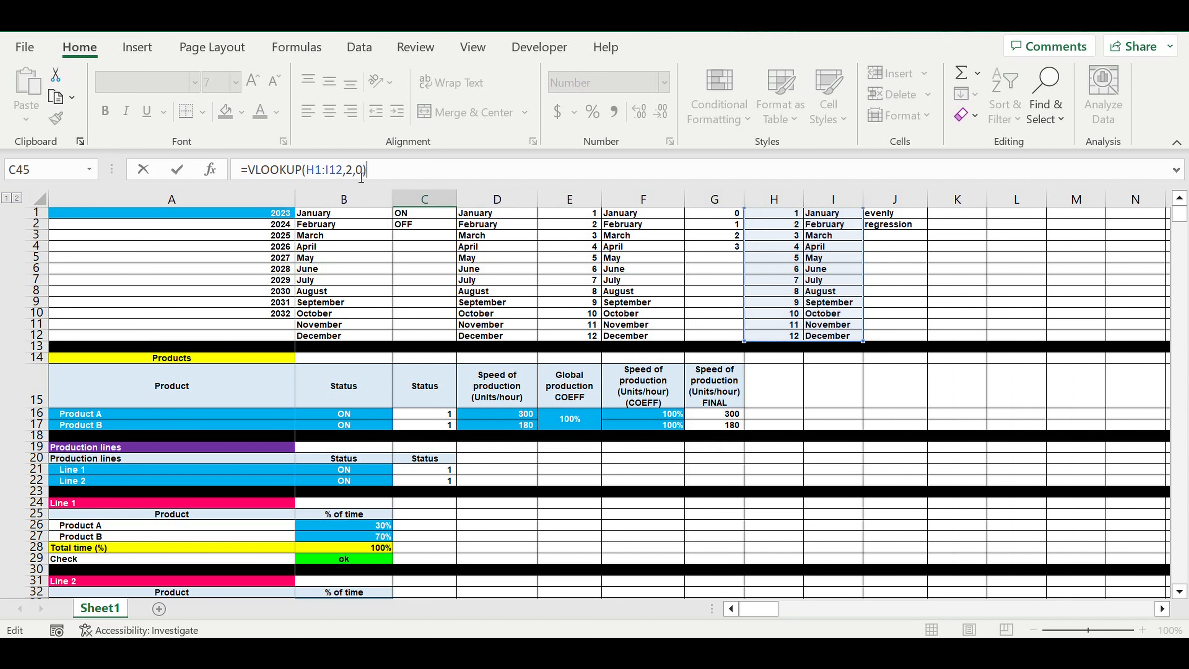
- Insert C46 as the lookup value in the C45 formula, giving =VLOOKUP(C46,H1:I12,2,0)
left_click(312, 170)
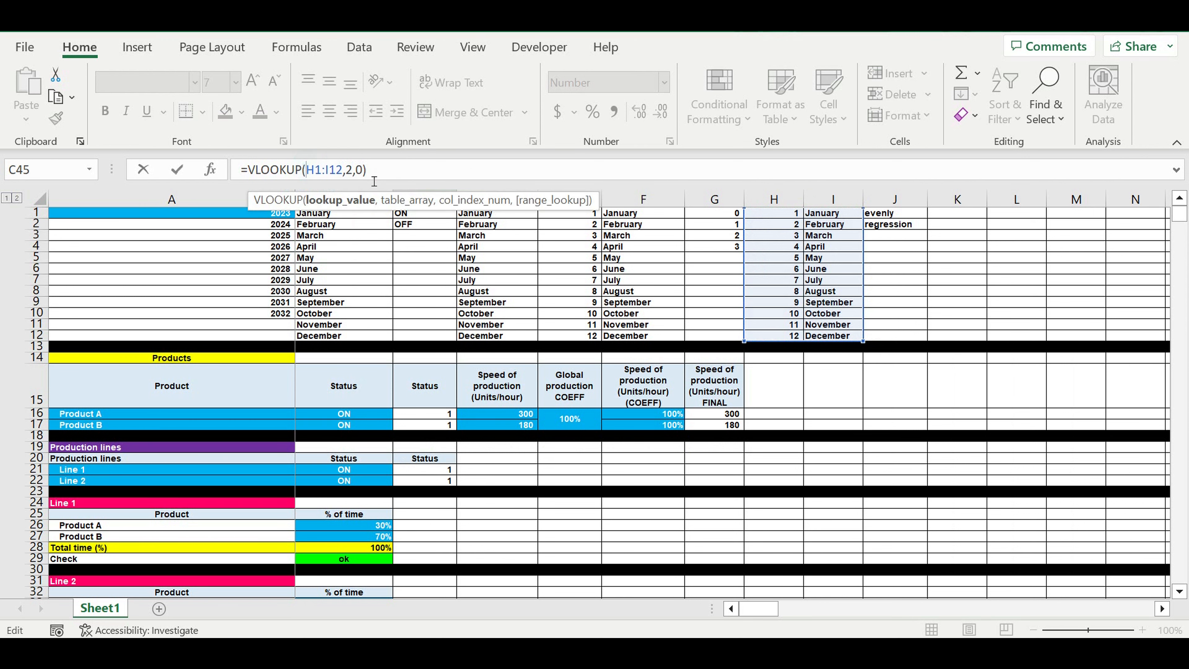
scroll(497, 341, "down", 10)
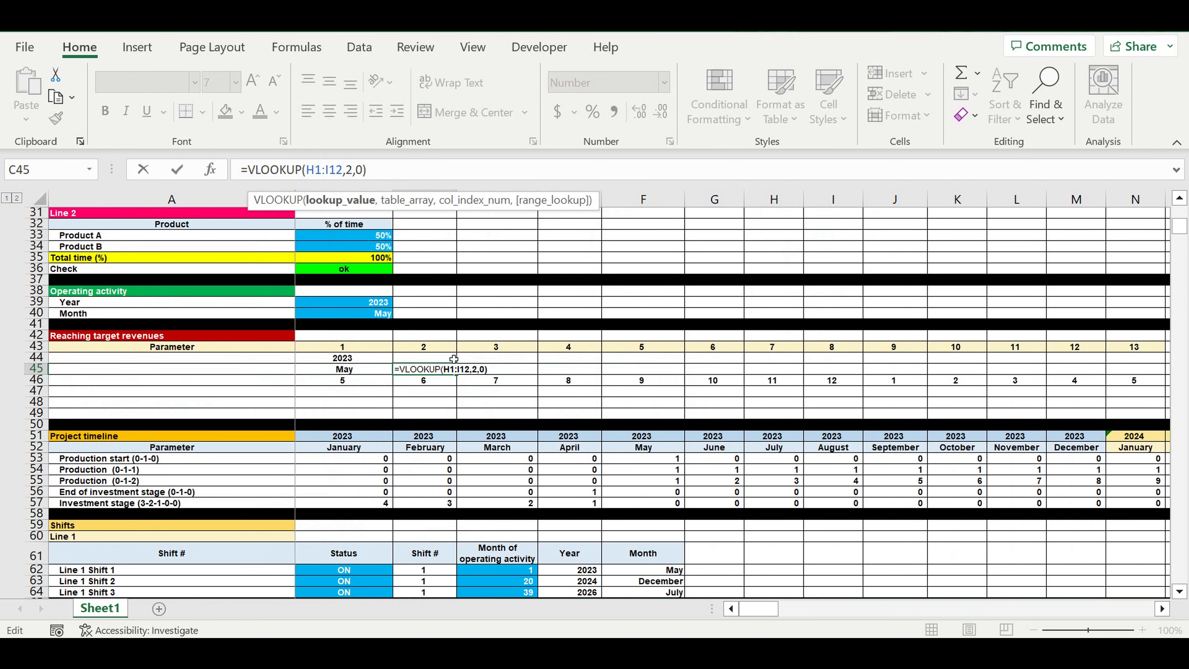
left_click(429, 385)
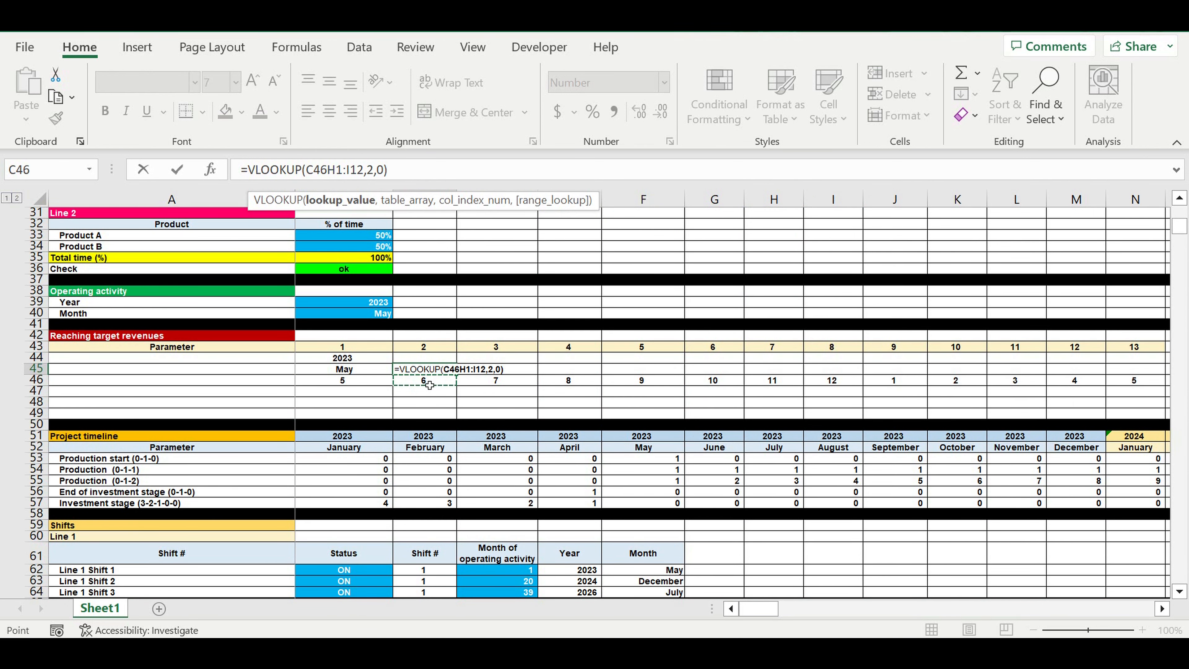
type(",")
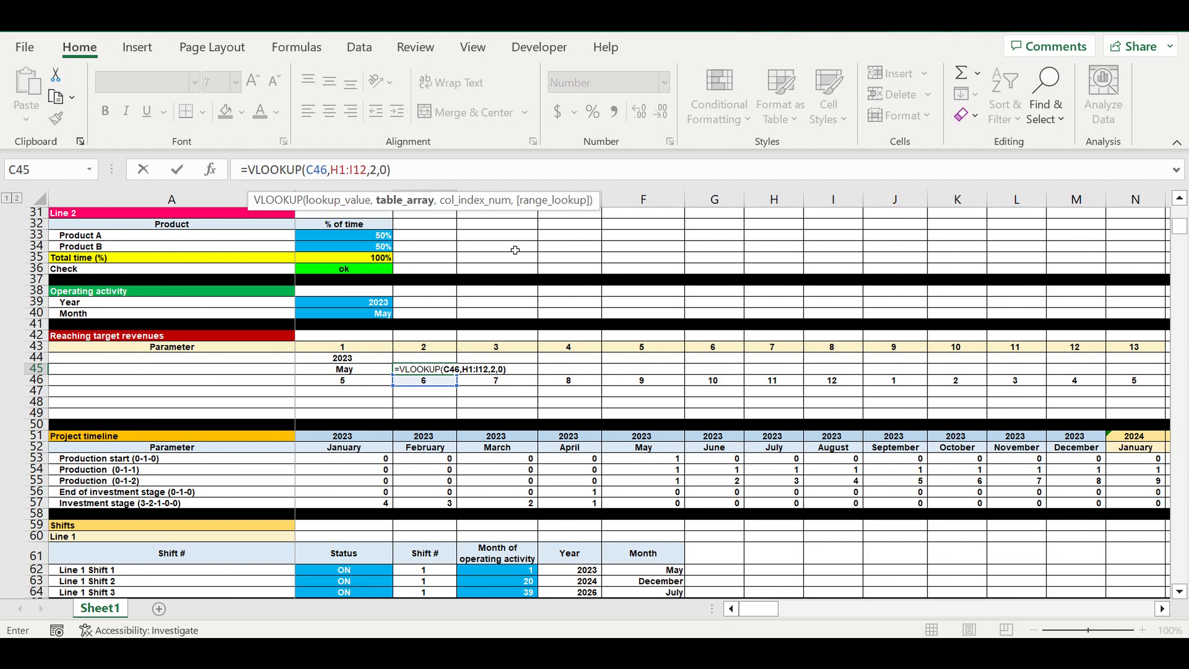
- Make the C45 lookup's table range absolute, giving =VLOOKUP(C46,$H$1:$I$12,2,0), and commit the formula
scroll(528, 230, "up", 5)
scroll(527, 229, "up", 5)
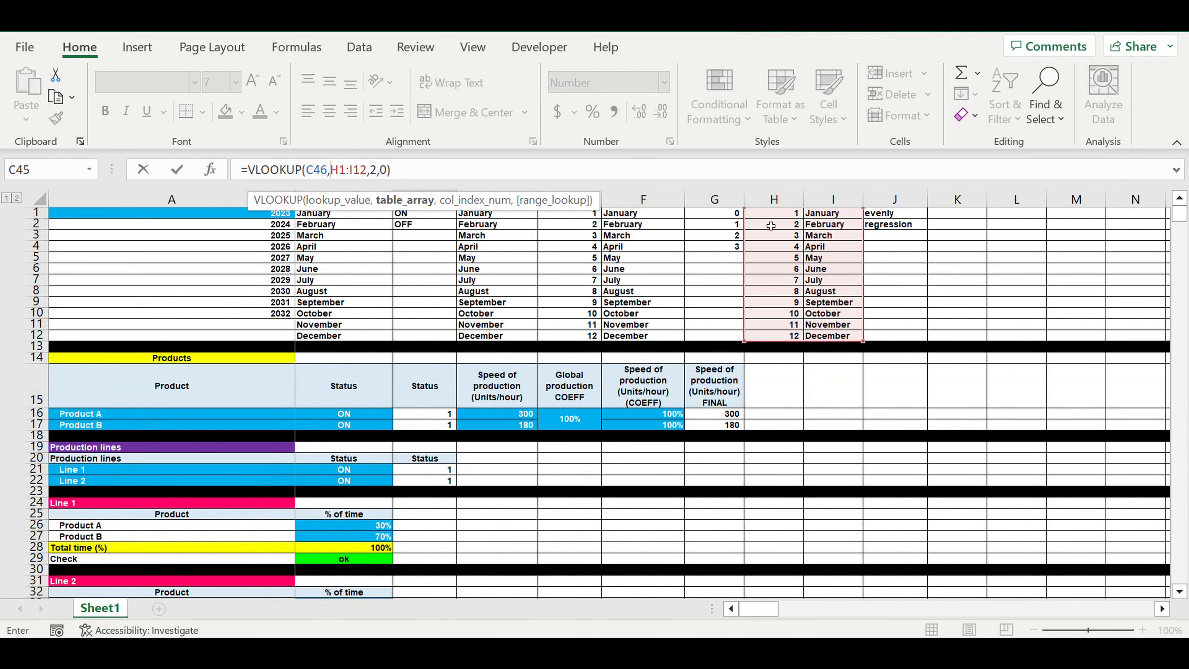
type("$")
left_click(346, 171)
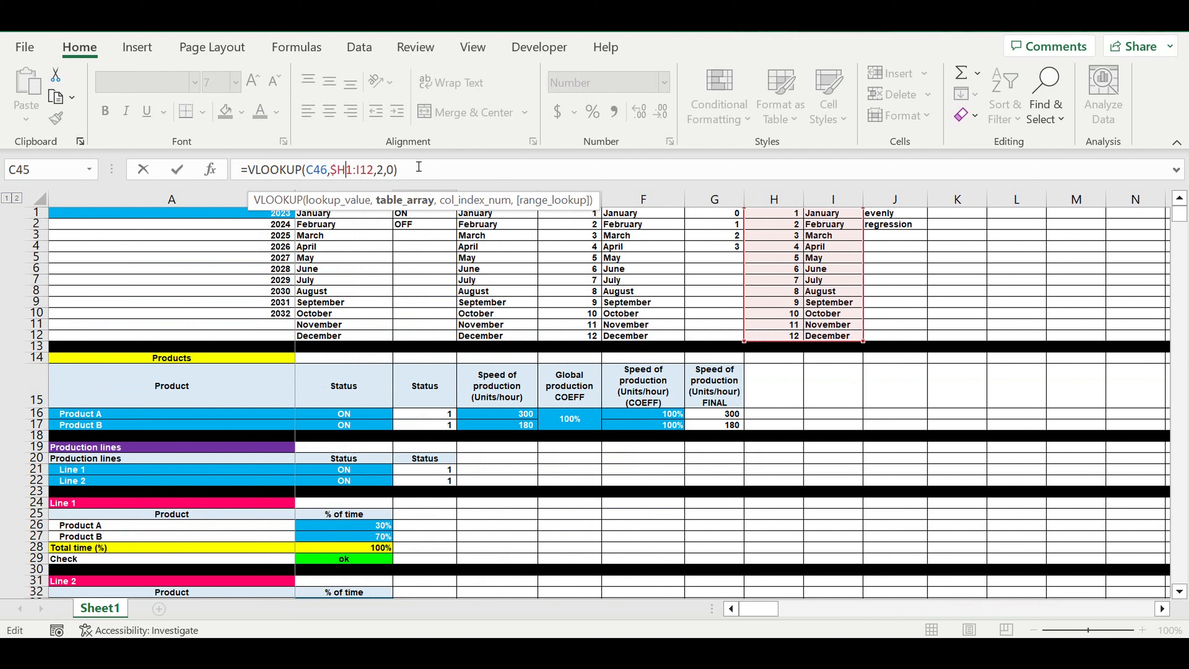
type("$")
left_click(364, 170)
type("$")
left_click(378, 170)
type("$")
key("Return")
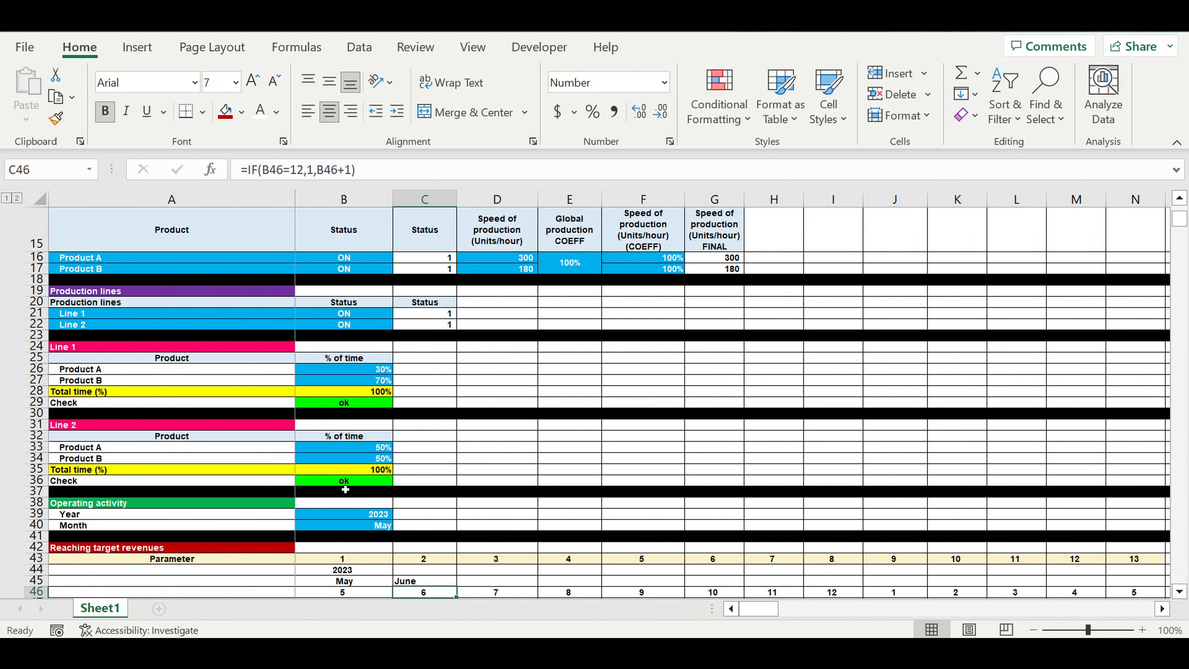
- Centre C45 horizontally and fill its month-name lookup across row 45 to column N
scroll(502, 359, "down", 2)
left_click(433, 476)
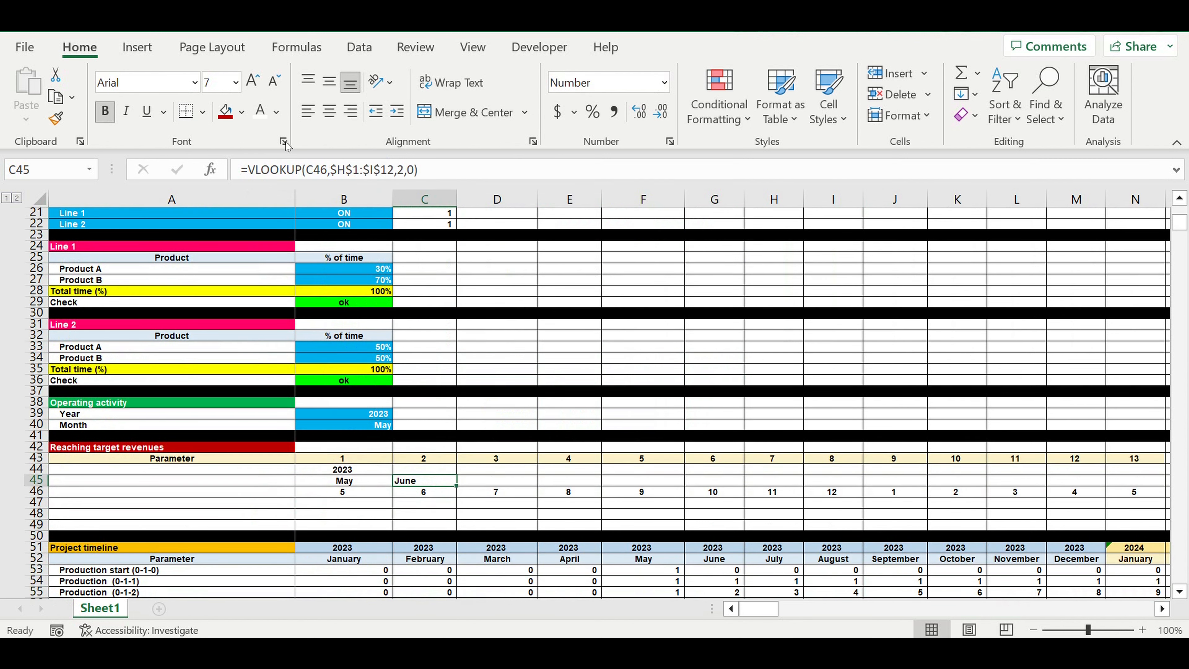
left_click(330, 112)
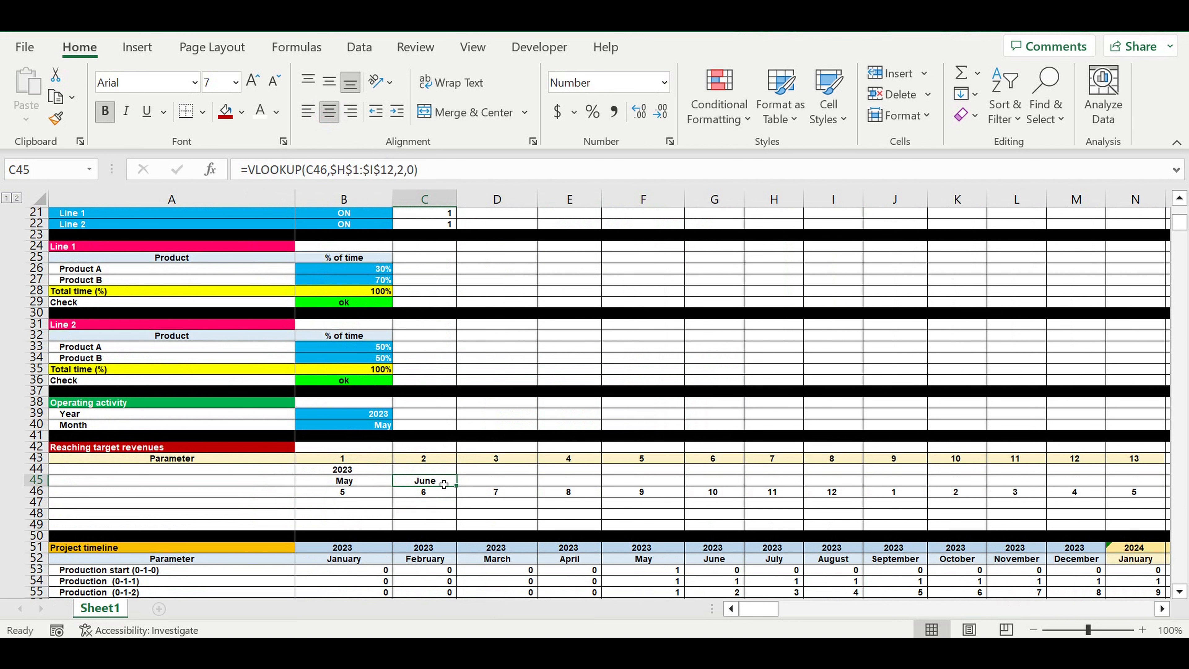
left_click_drag(465, 490, 1168, 486)
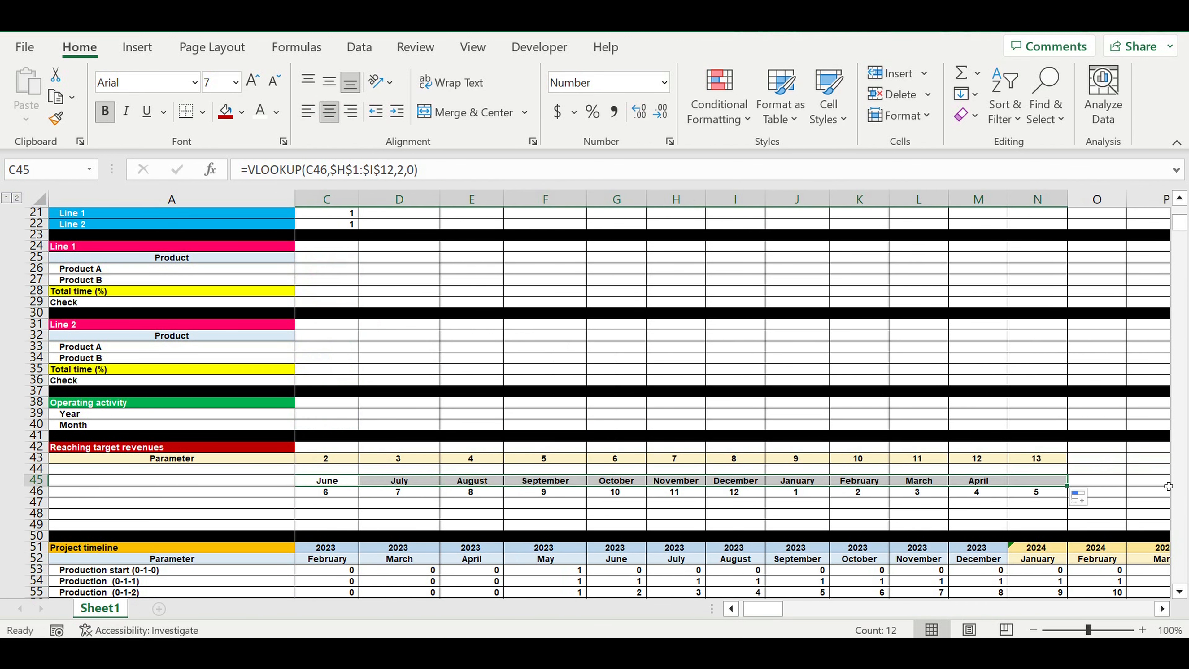
left_click(1126, 479)
left_click(745, 484)
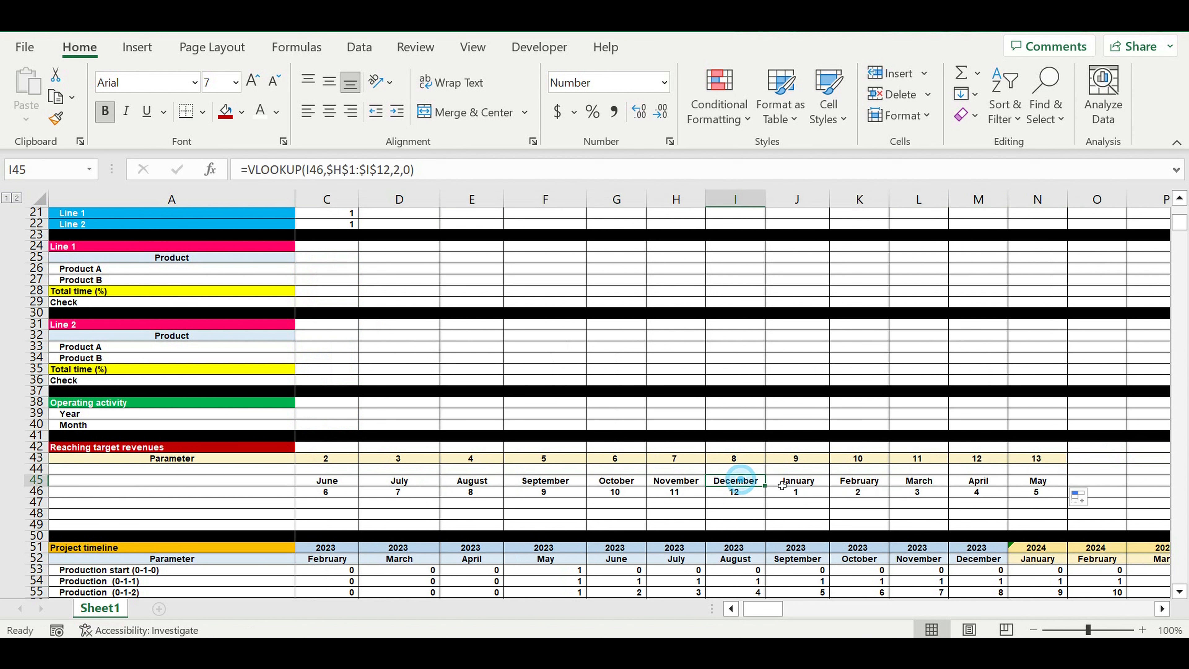
left_click(808, 485)
- Enter =IF(B46=12,B44+1,B44) in C44 to advance the year following month 12
left_click_drag(771, 609, 754, 608)
left_click(360, 471)
left_click(425, 473)
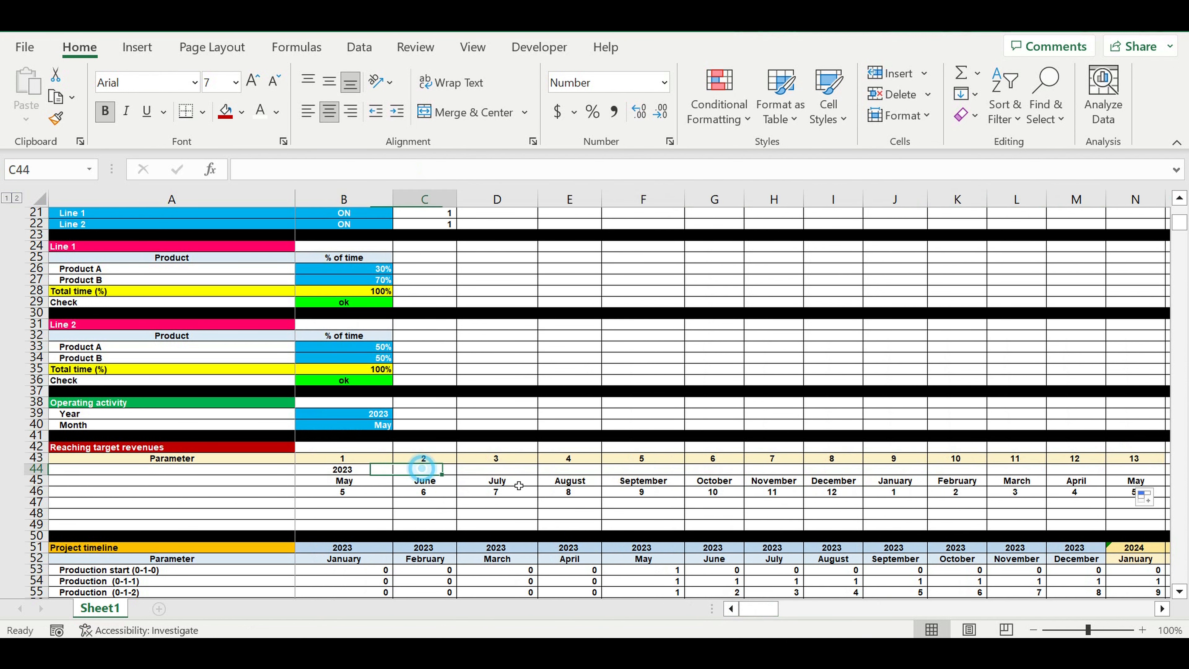
type("=if(")
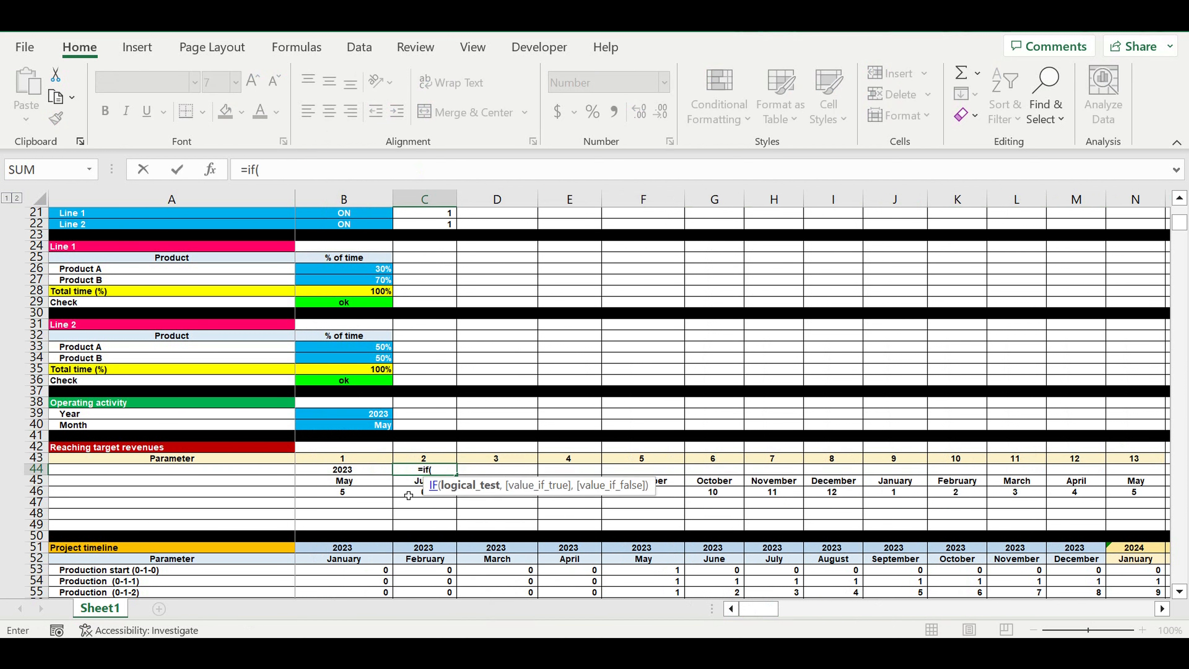
left_click(356, 495)
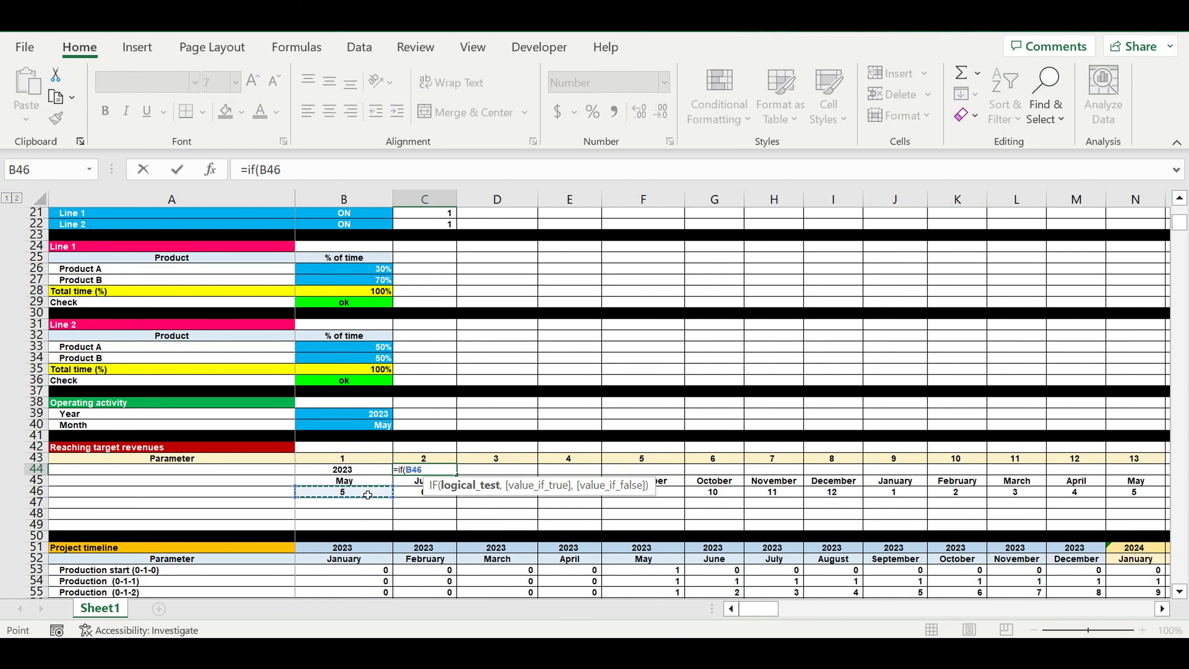
type("=12,")
left_click(333, 472)
type("+1,")
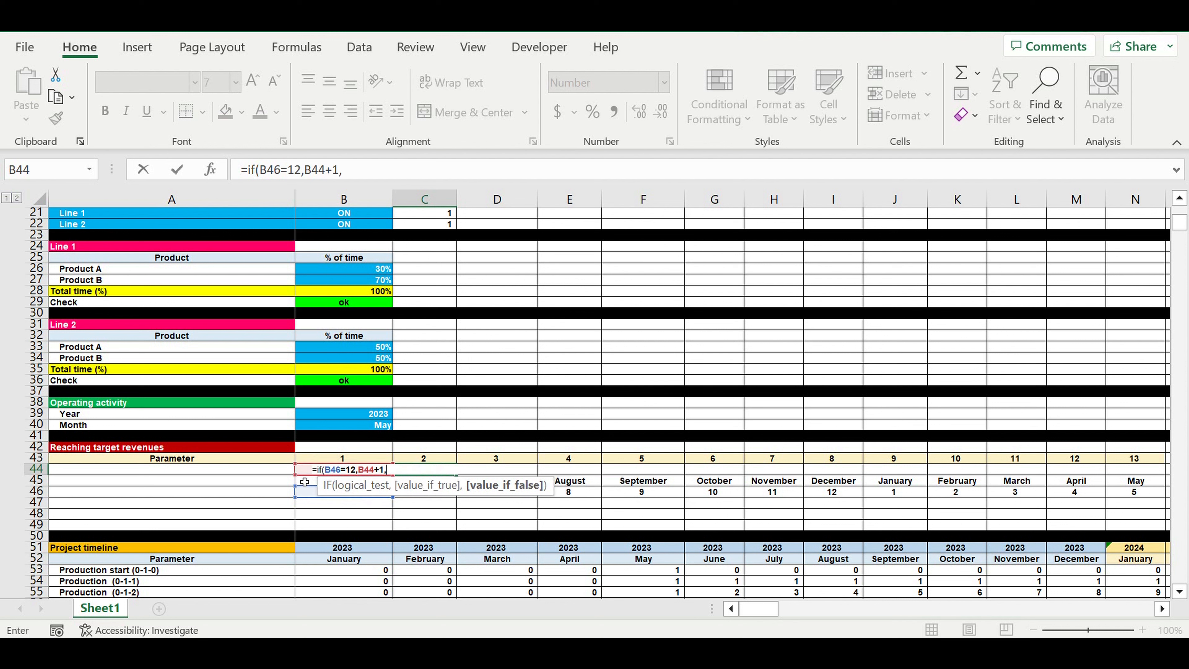
left_click(253, 472)
left_click_drag(245, 476, 337, 474)
left_click(395, 172)
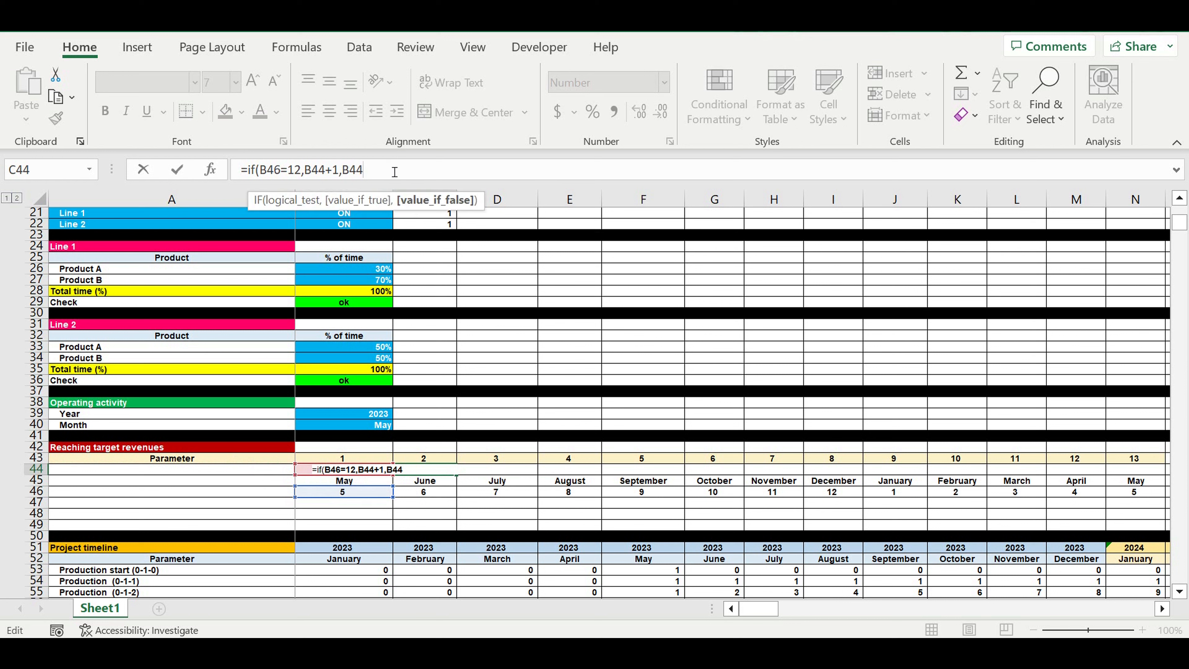
key("Return")
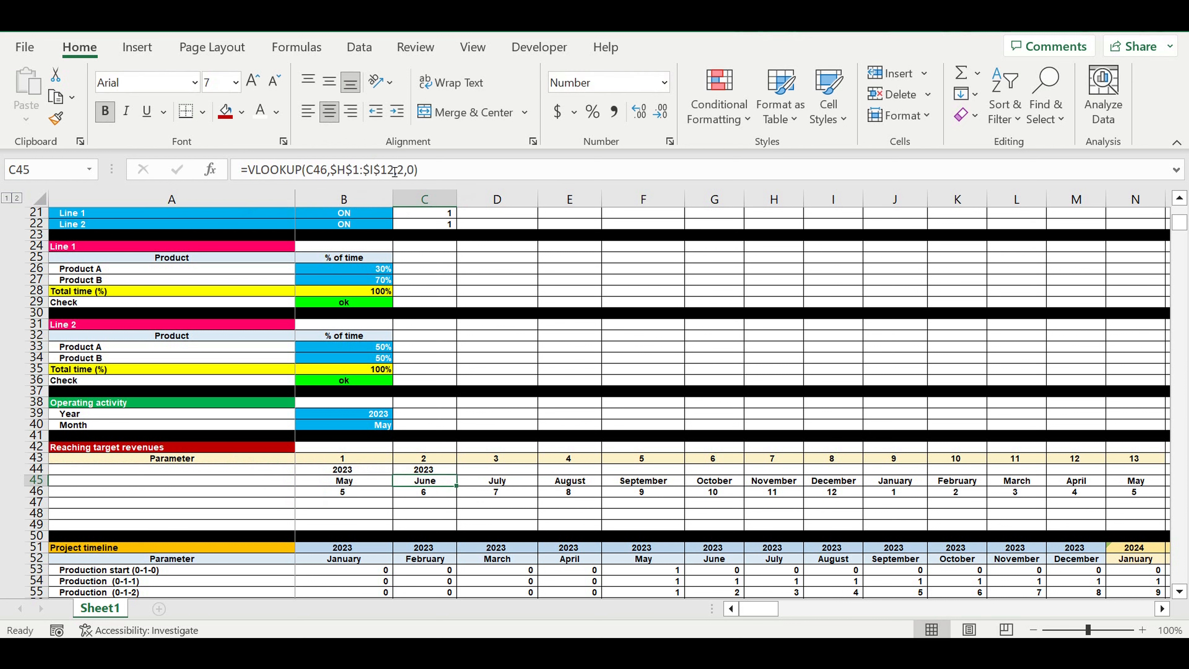
- Fill the C44 year formula across row 44 to column N
left_click(434, 471)
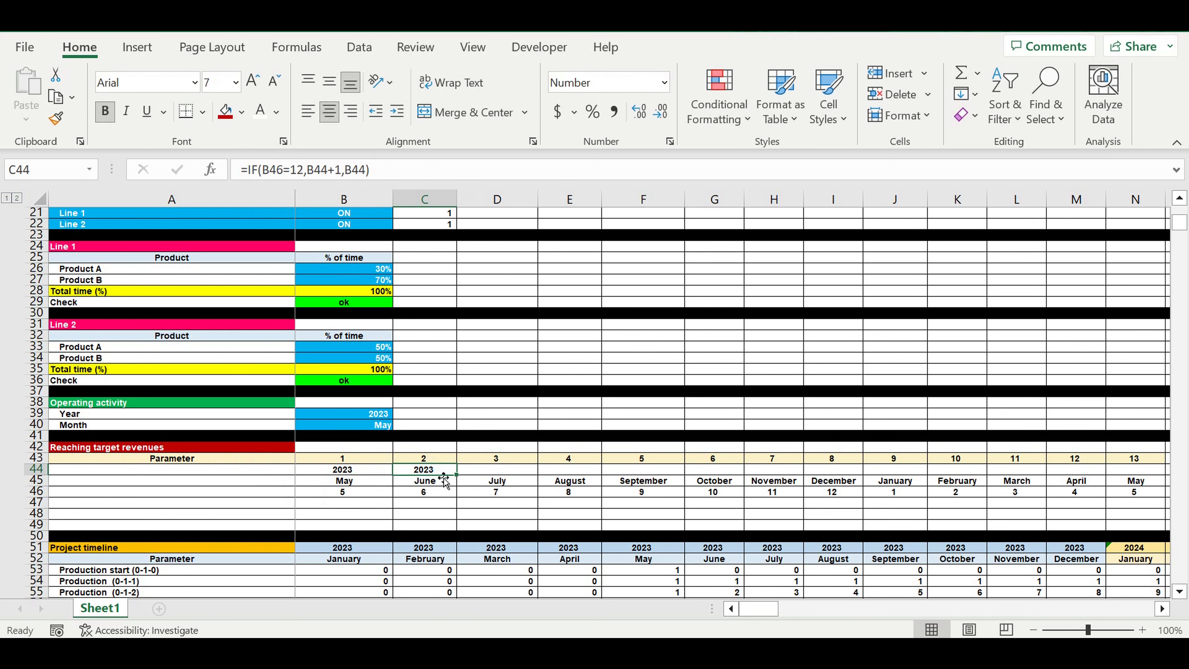
left_click_drag(457, 475, 920, 484)
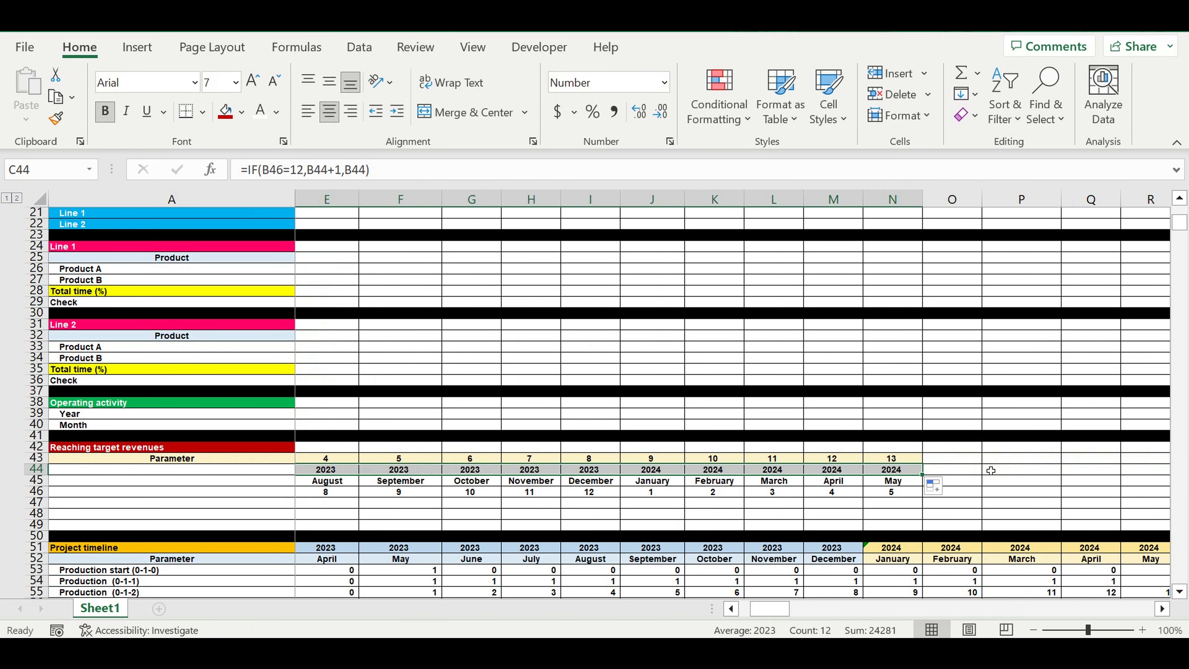
left_click(991, 497)
left_click_drag(767, 615, 732, 614)
left_click_drag(868, 492, 234, 457)
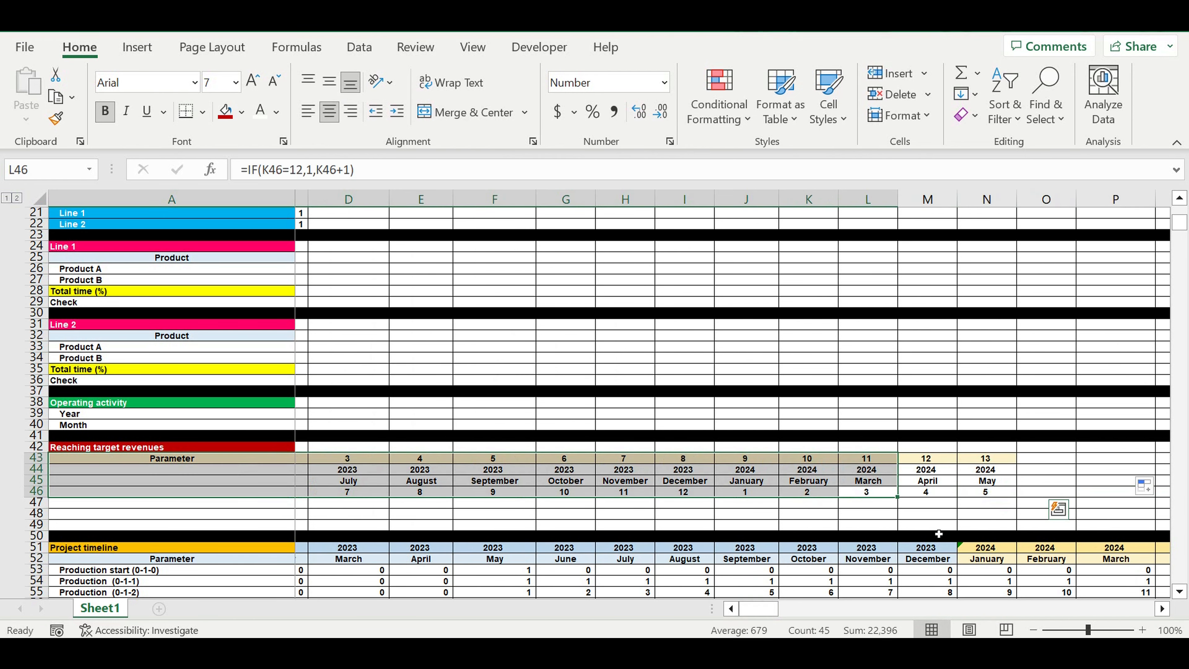
left_click(815, 514)
left_click(869, 492)
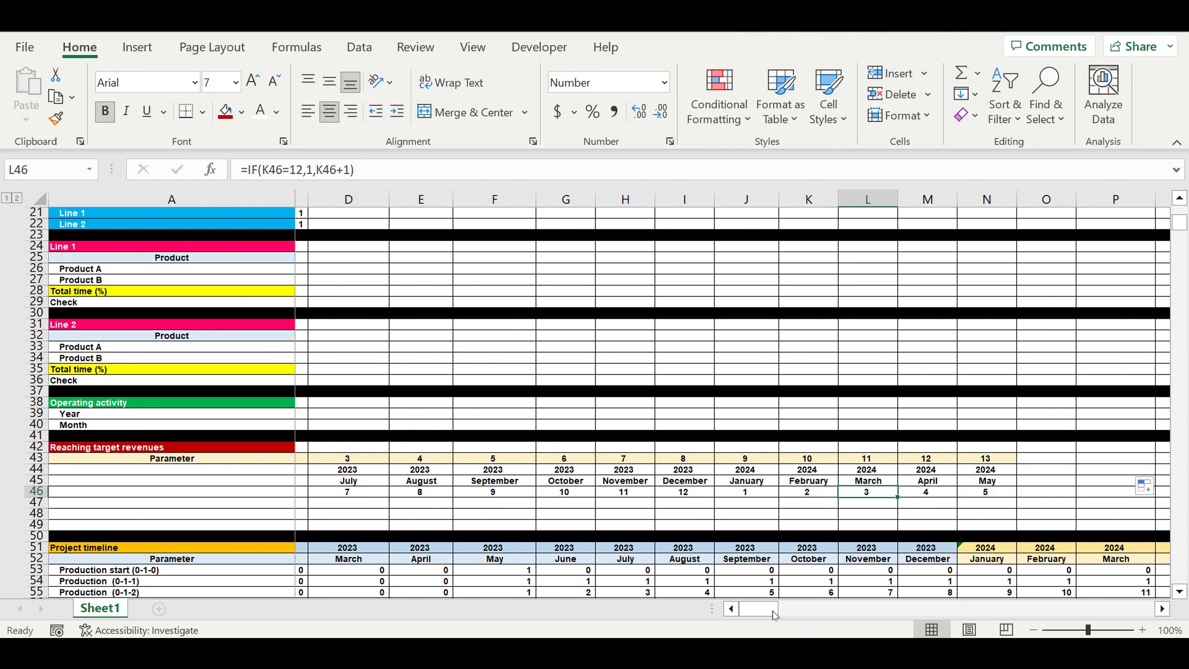
- Shade A44:N46, the year, month name and month number rows, with the light gold fill used in row 43
scroll(651, 554, "down", 4)
scroll(650, 554, "left", 2)
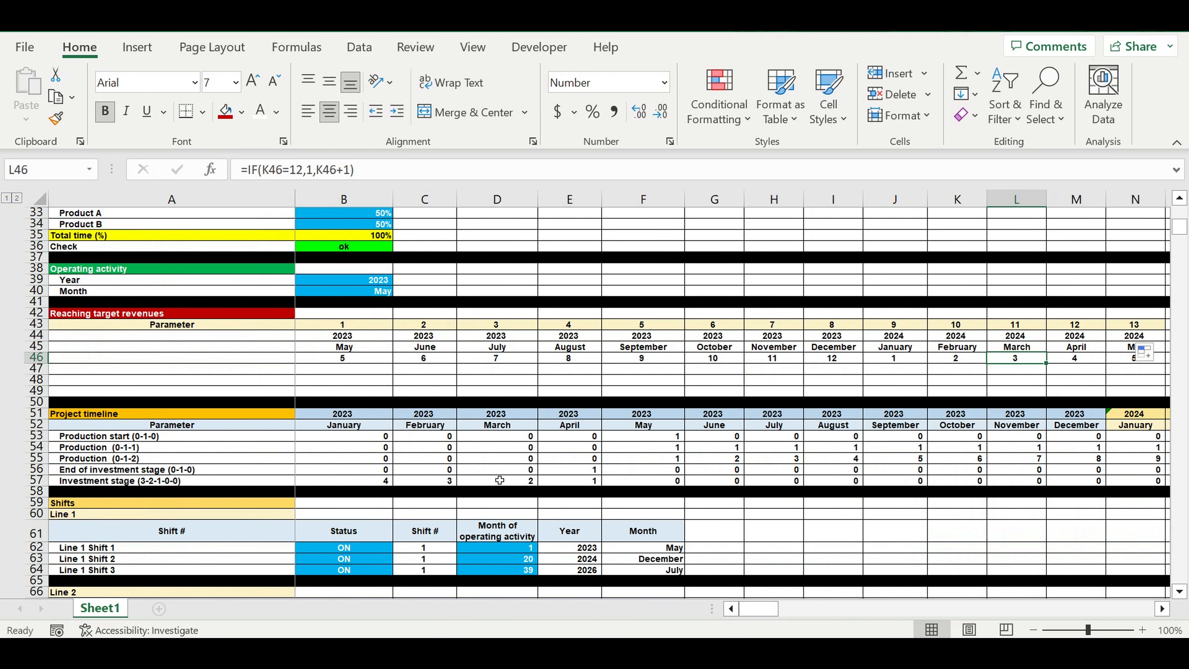
left_click_drag(277, 336, 990, 358)
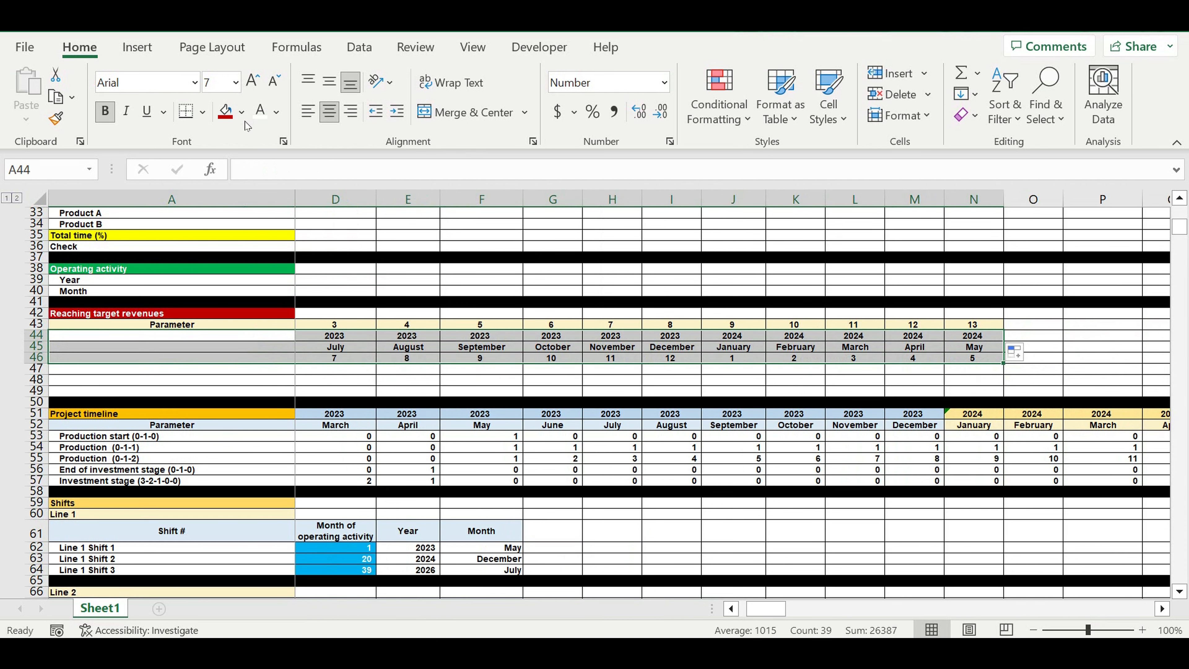
left_click(241, 112)
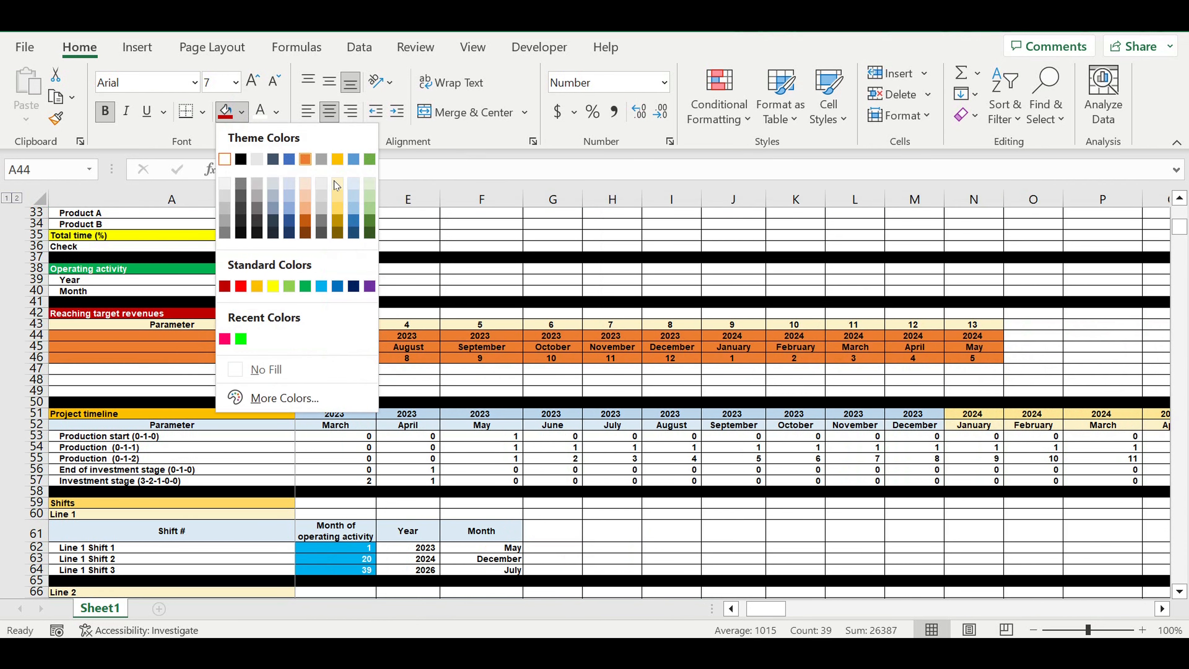
left_click(334, 181)
left_click(571, 360)
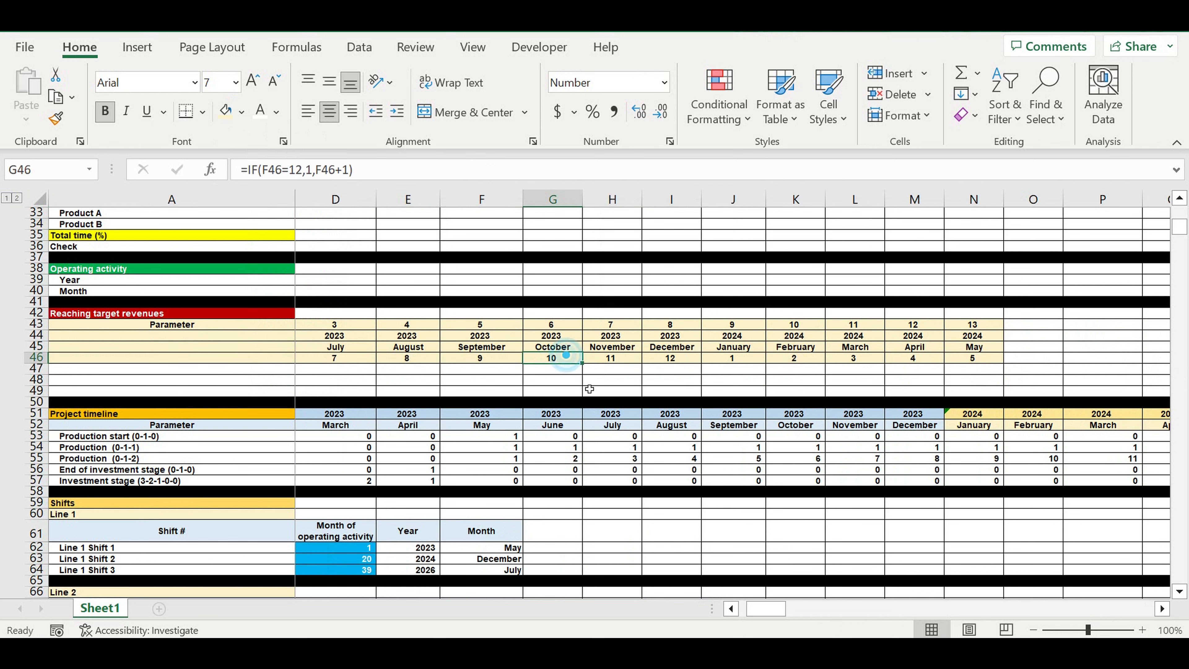
left_click_drag(766, 609, 729, 613)
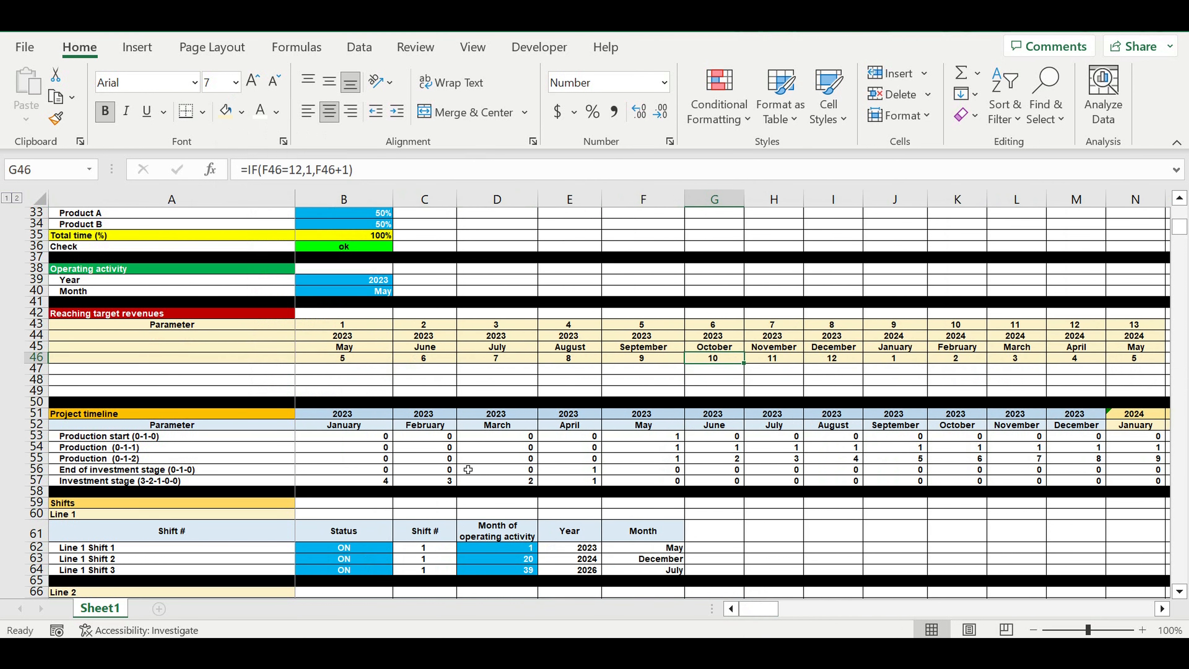
- Move the Parameter label from A43 to A46, leaving A43 empty
left_click(206, 359)
left_click(187, 326)
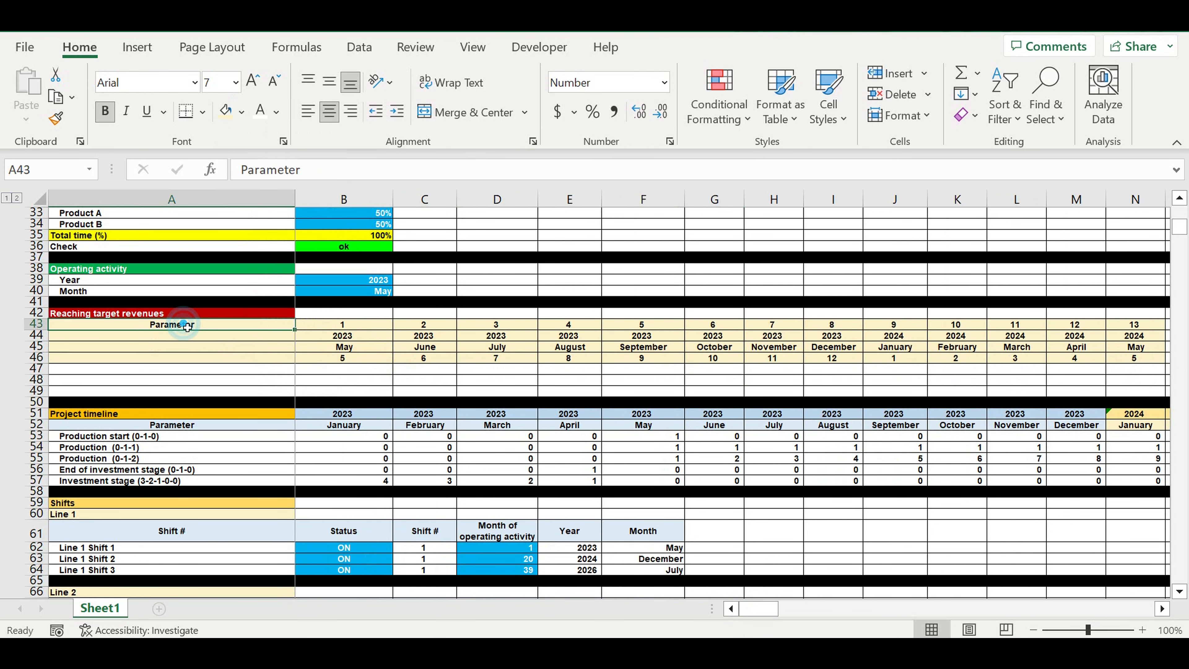
key("ctrl+c")
left_click(271, 361)
key("ctrl+v")
left_click(187, 327)
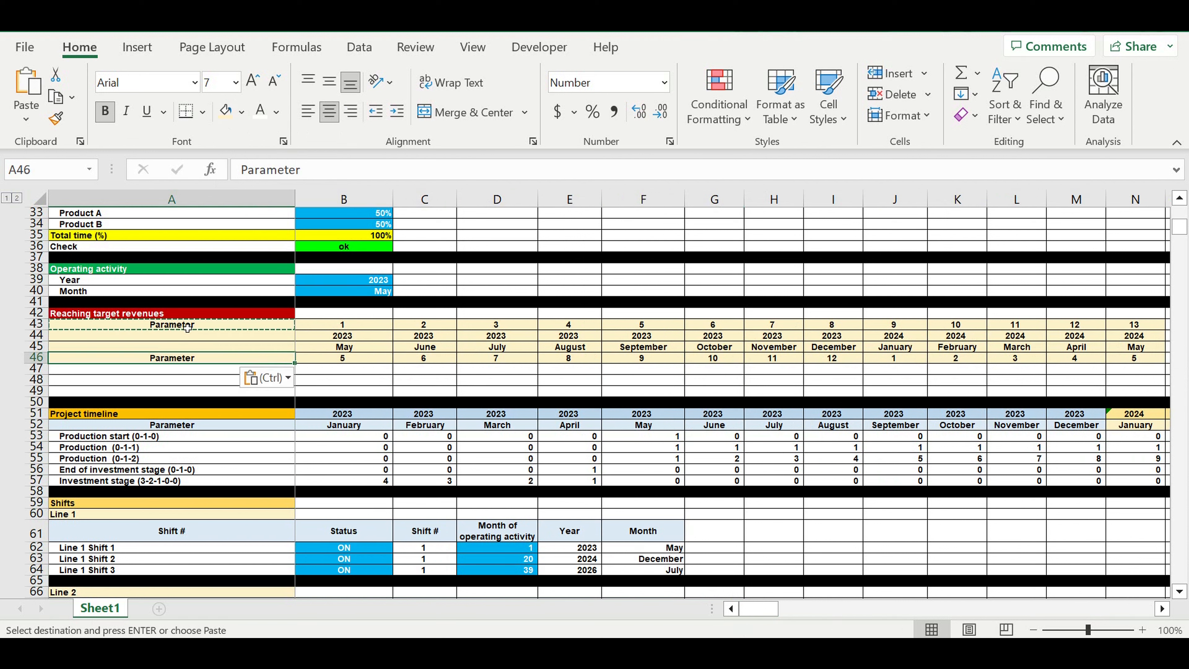
key("Delete")
- Enter =A42 in A47 to repeat the section title as the row label, and indent it one level
left_click(168, 372)
type("=")
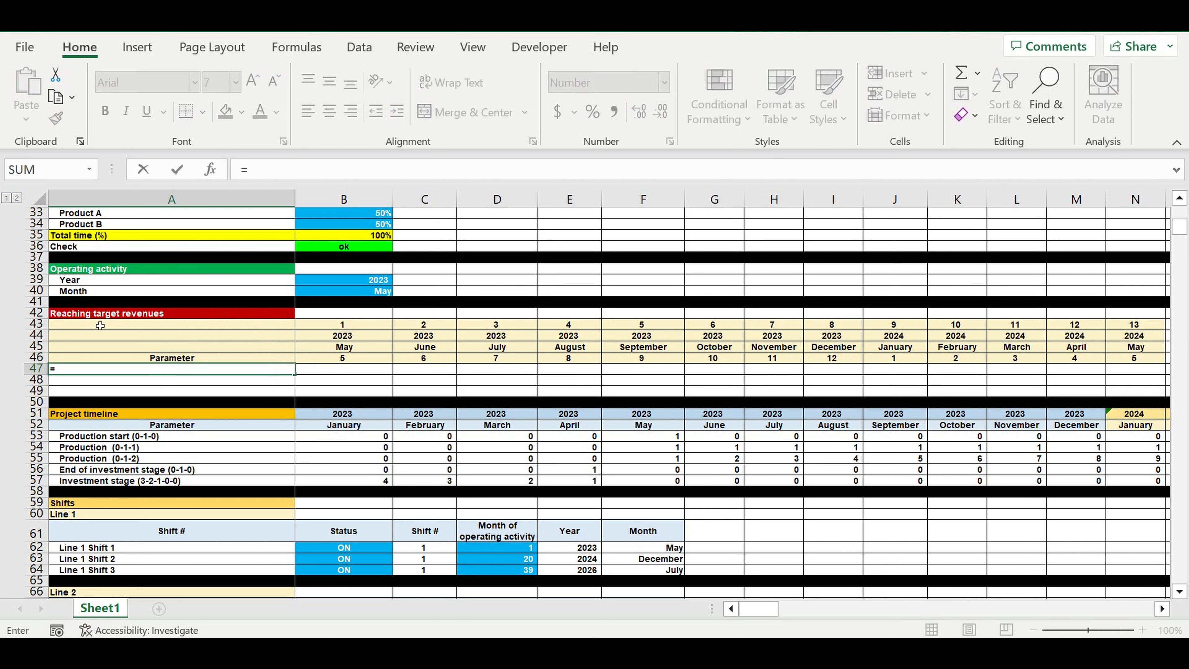
left_click(80, 317)
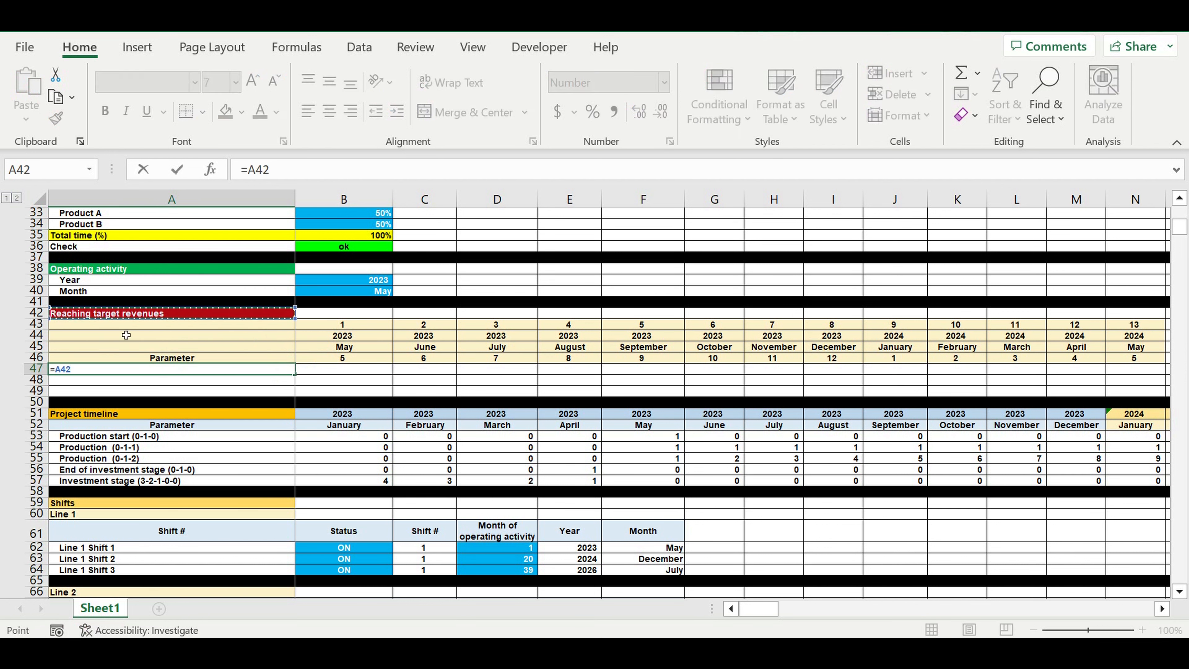
key("Return")
left_click(192, 371)
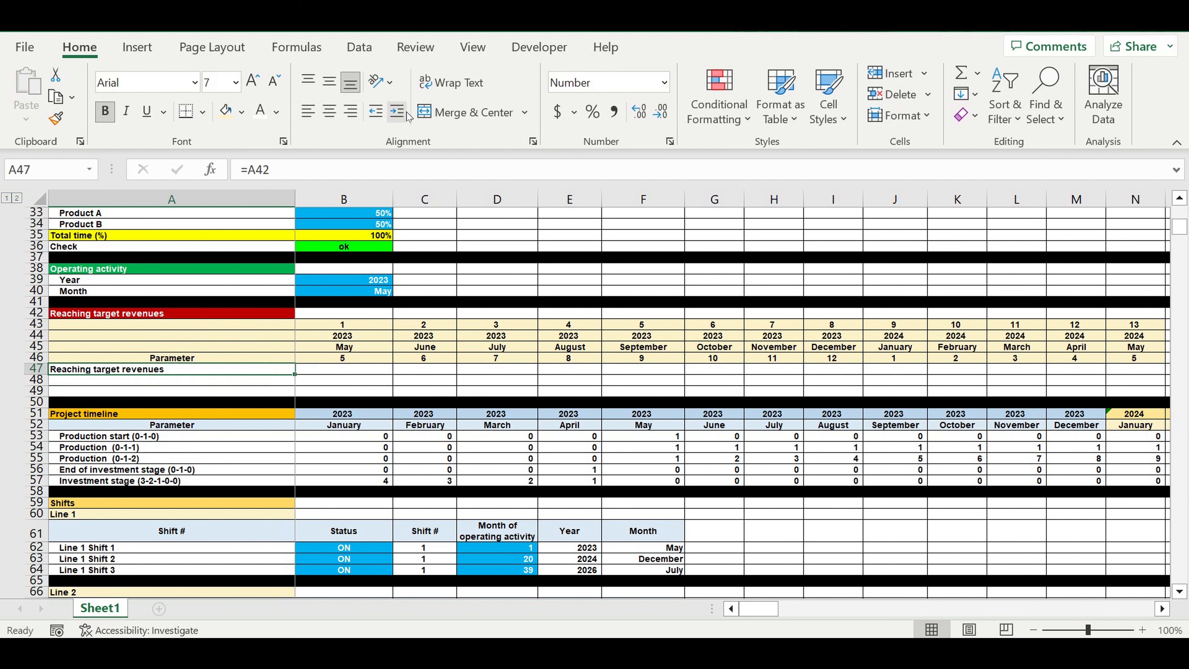
left_click(397, 111)
- Delete the two empty rows 48 and 49 below the Reaching target revenues row
left_click_drag(43, 379, 42, 388)
right_click(41, 388)
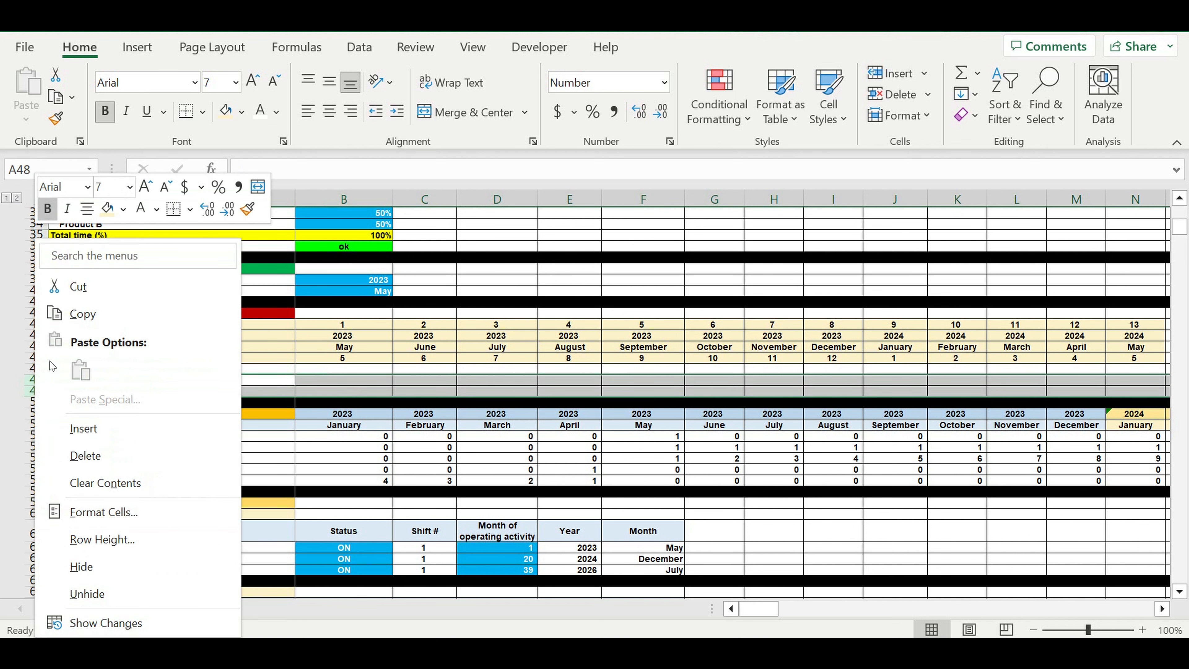
left_click(86, 454)
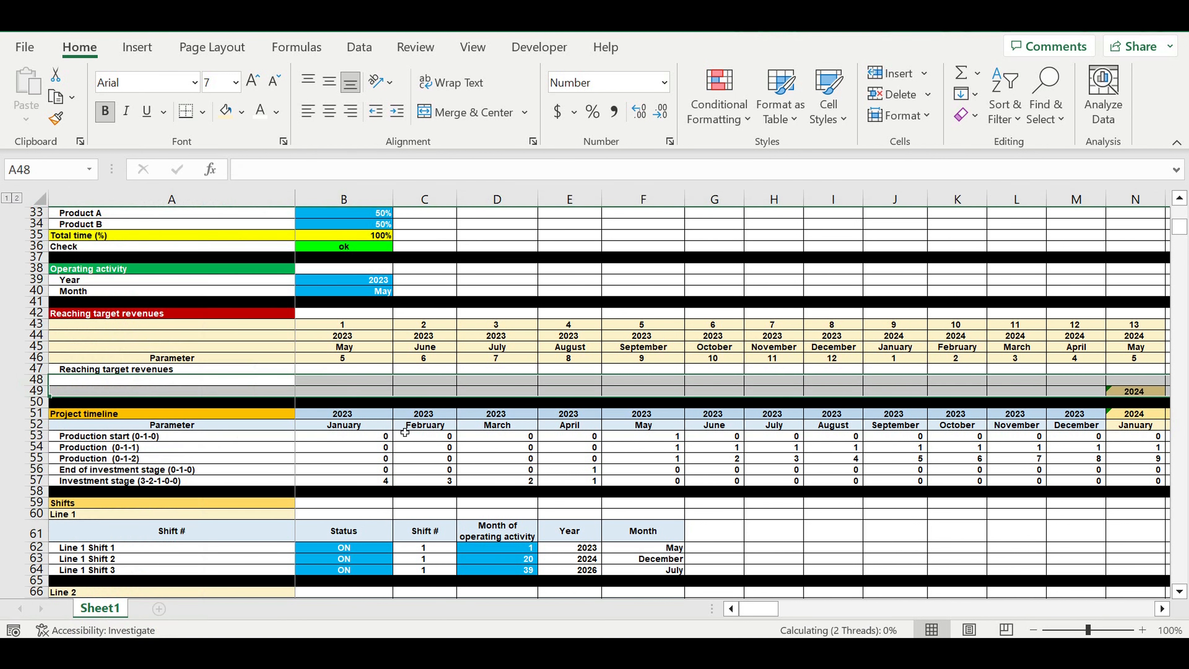
left_click(449, 415)
- Format B47:N47 as percentages and fill the cells with standard light blue
left_click_drag(347, 372, 927, 351)
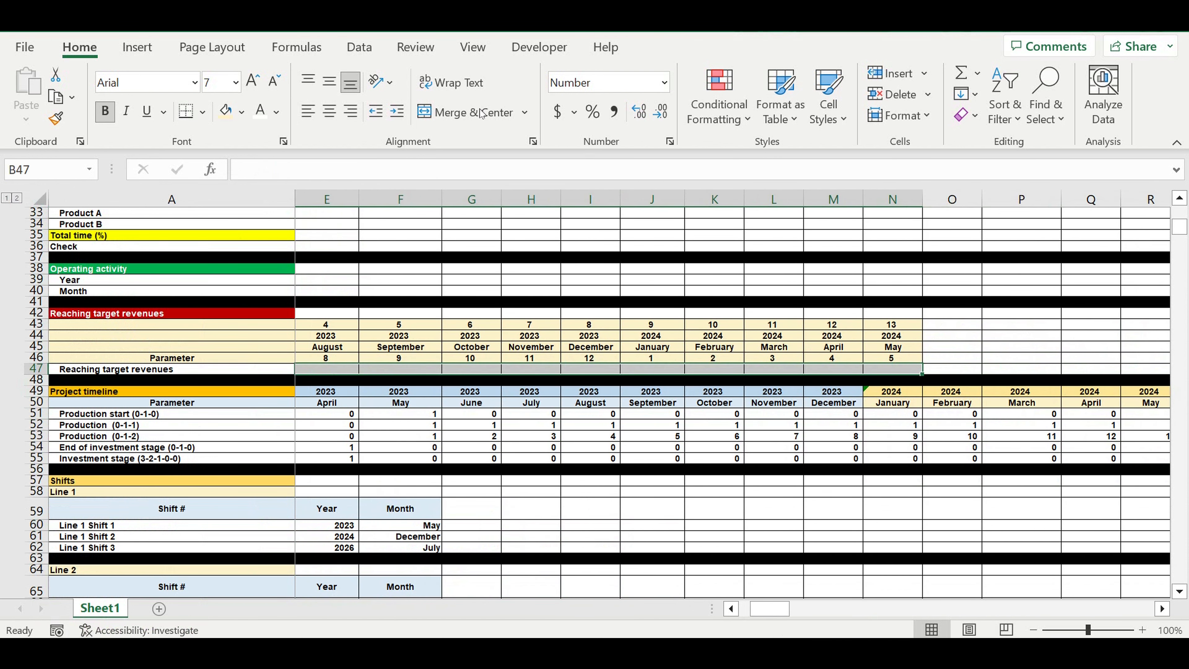
left_click(592, 113)
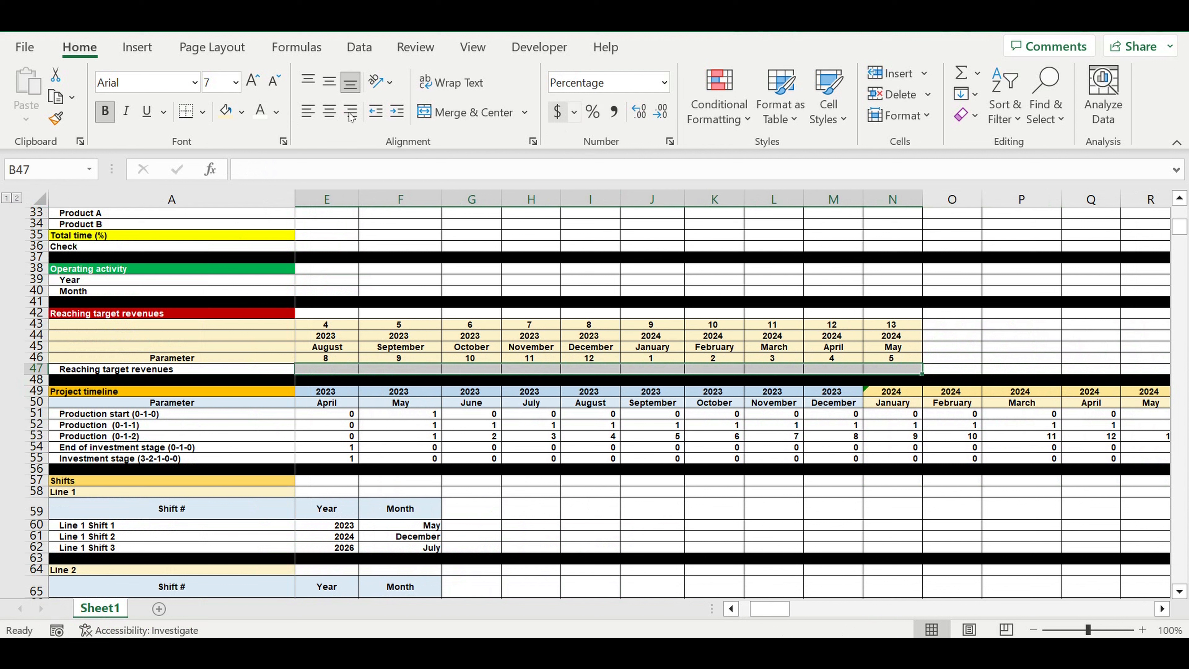
left_click(241, 112)
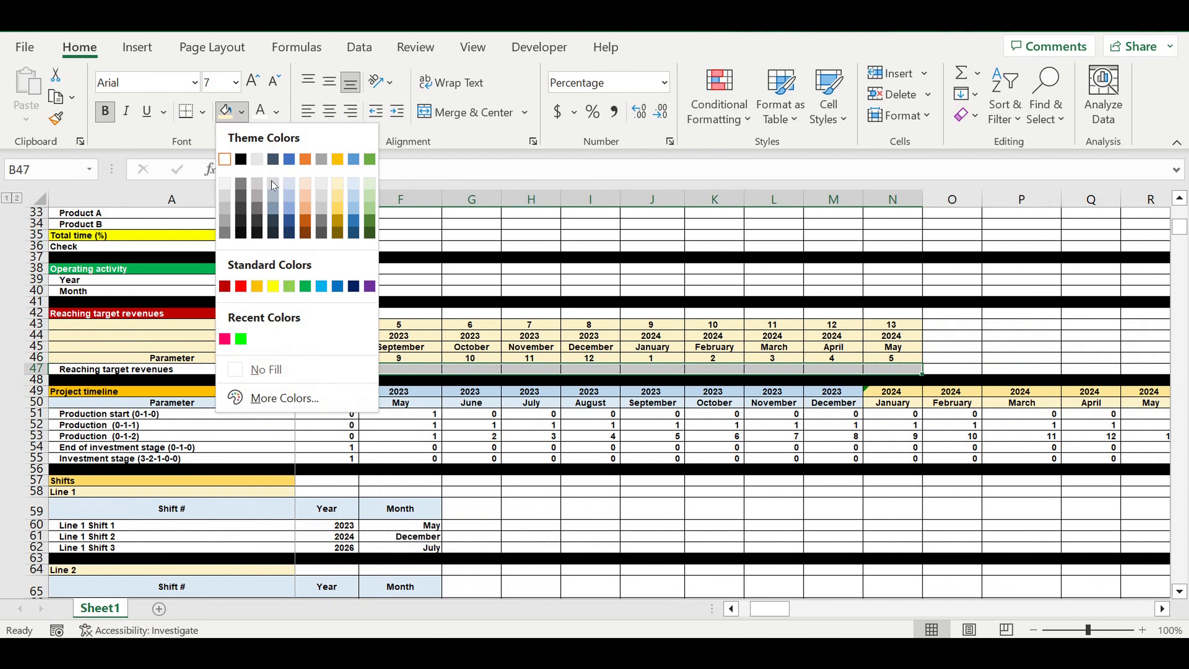
left_click(321, 287)
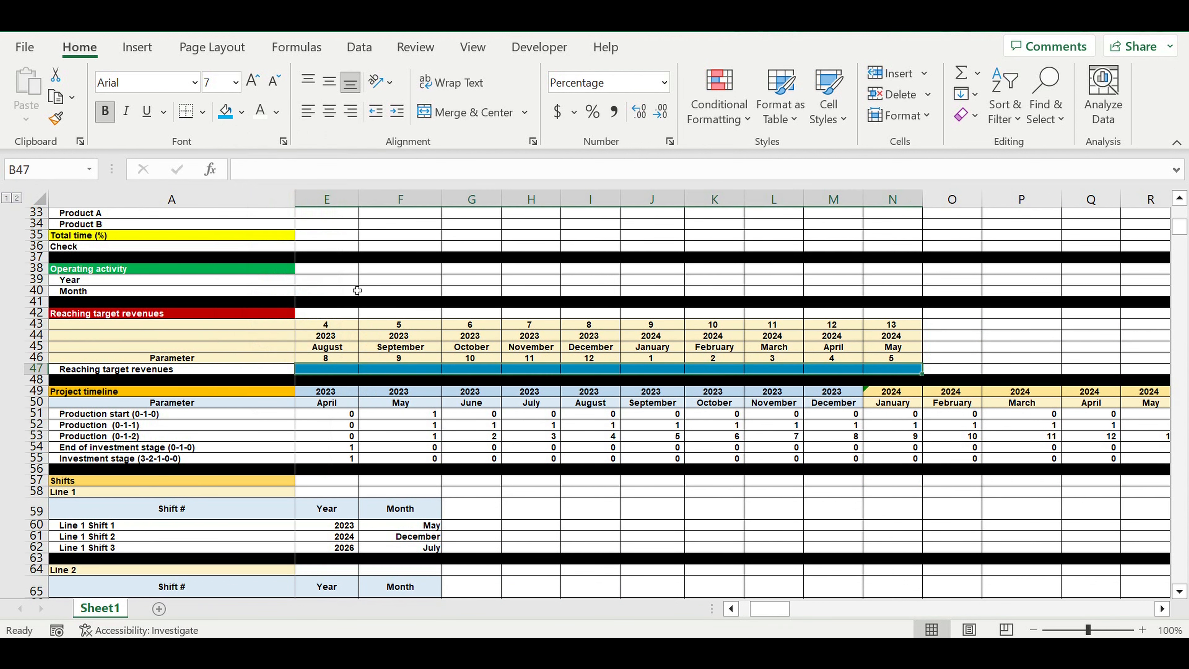
left_click(475, 424)
- Enter the target revenue percentages 5%, 10%, 15% and 20% for columns 1 to 4 in B47:E47
left_click_drag(779, 609, 707, 608)
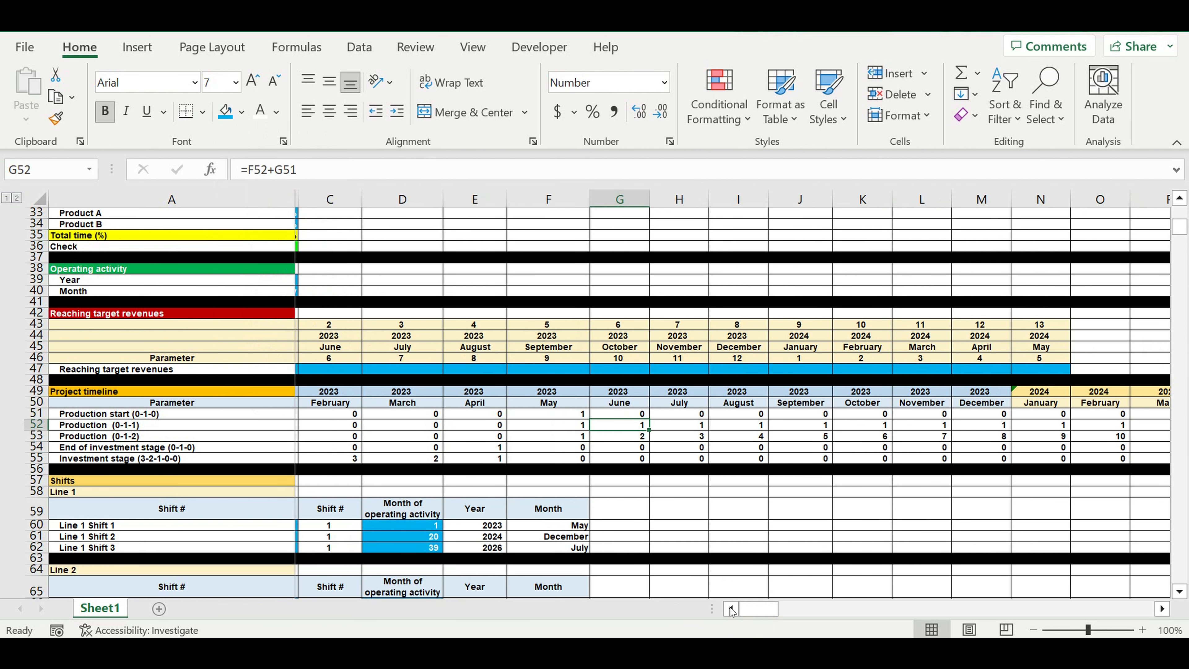
scroll(334, 368, "up", 3)
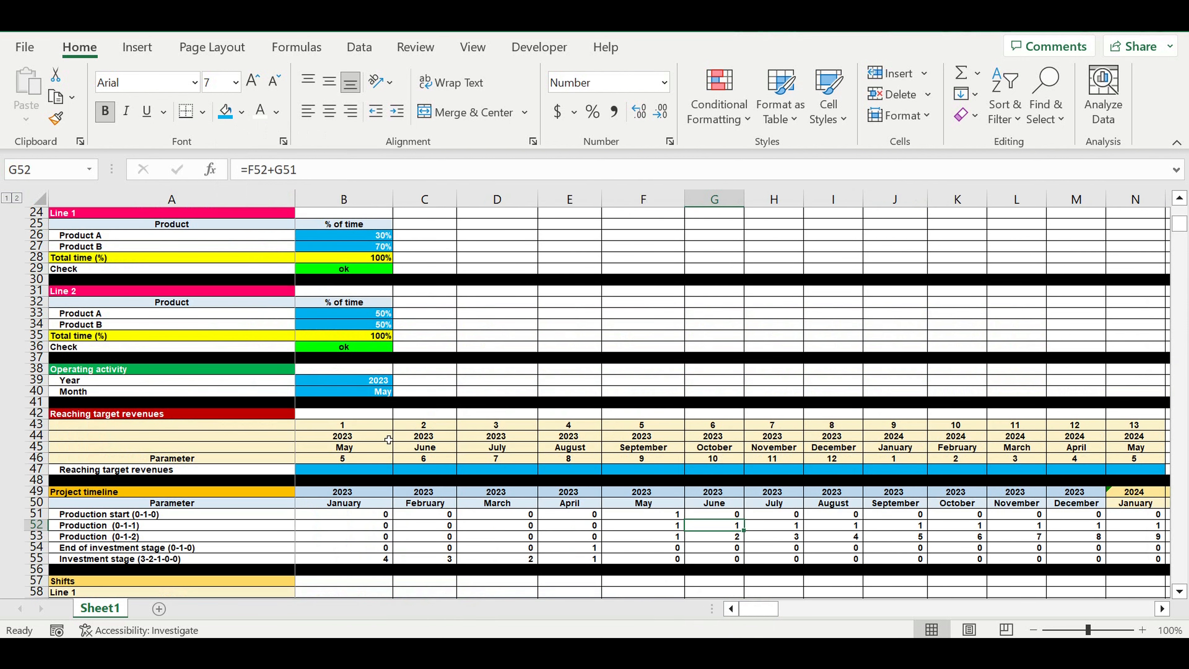
left_click(364, 471)
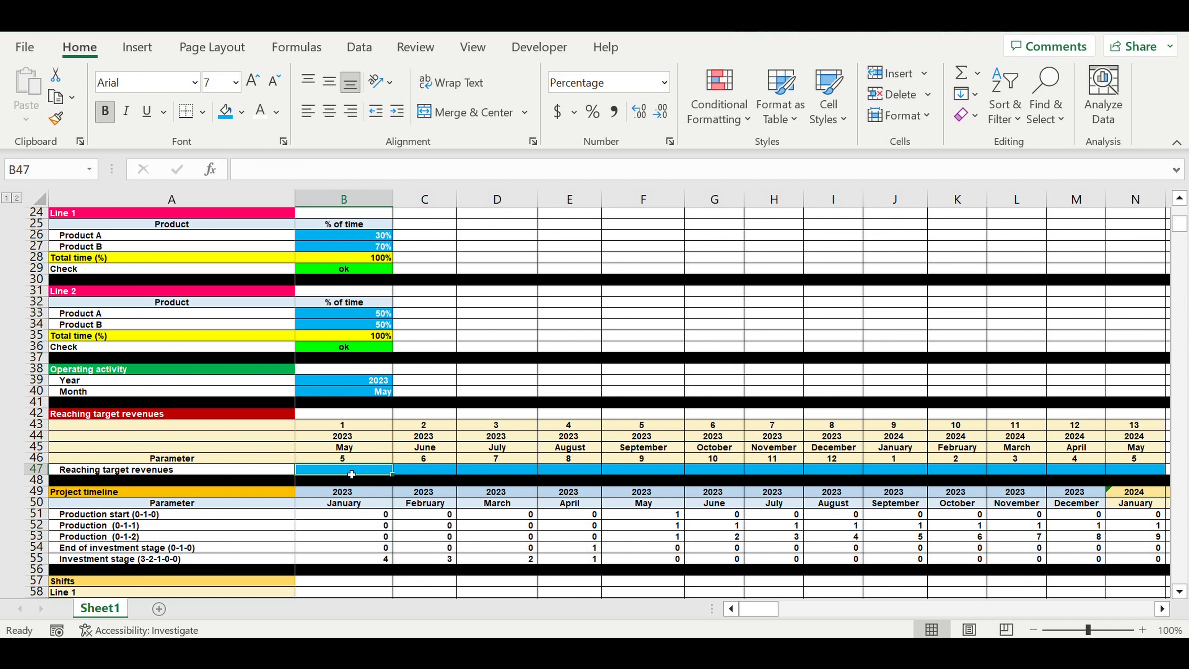
type("5")
key("Return")
left_click(433, 473)
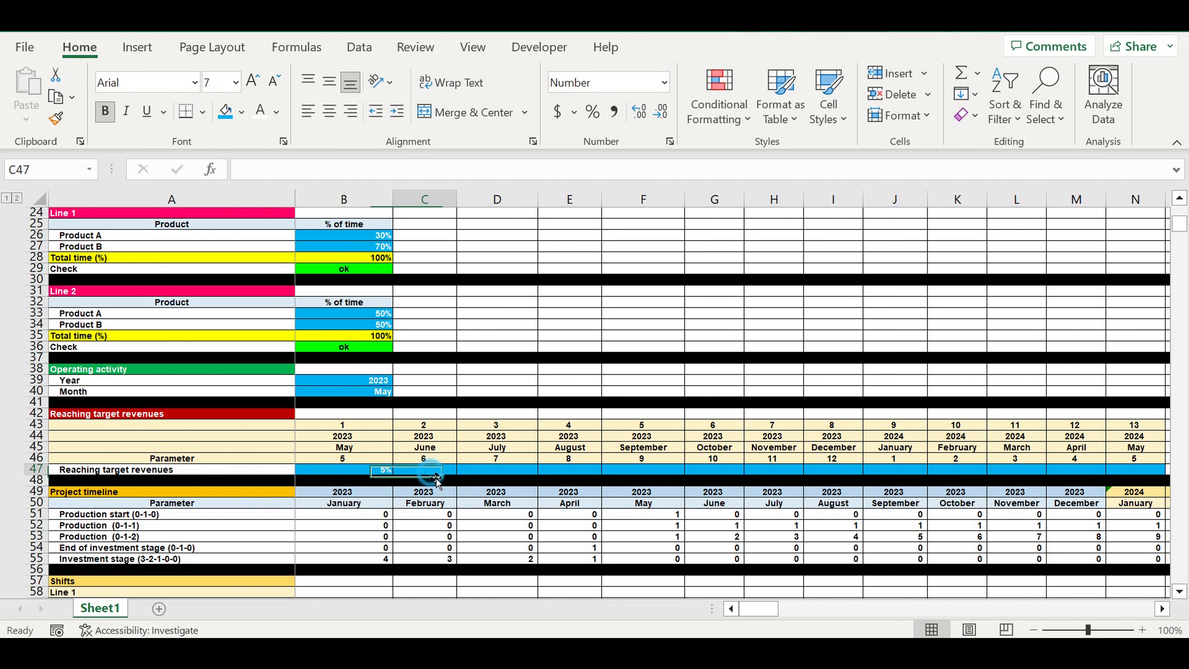
type("10")
key("Return")
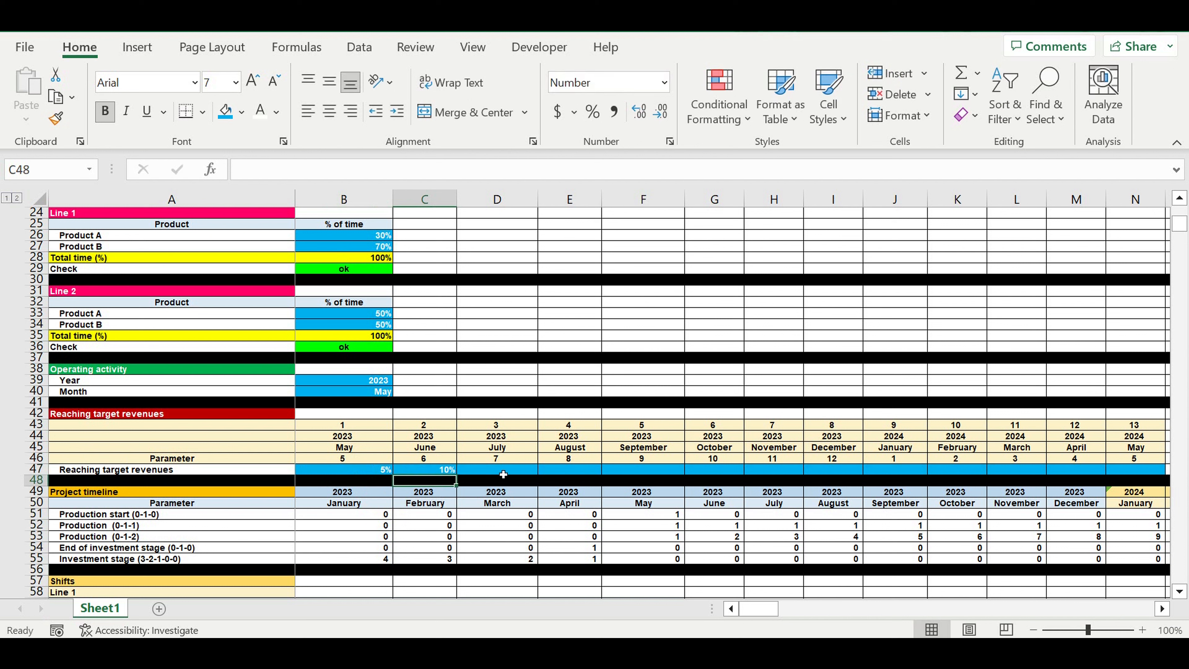
left_click(503, 475)
type("15")
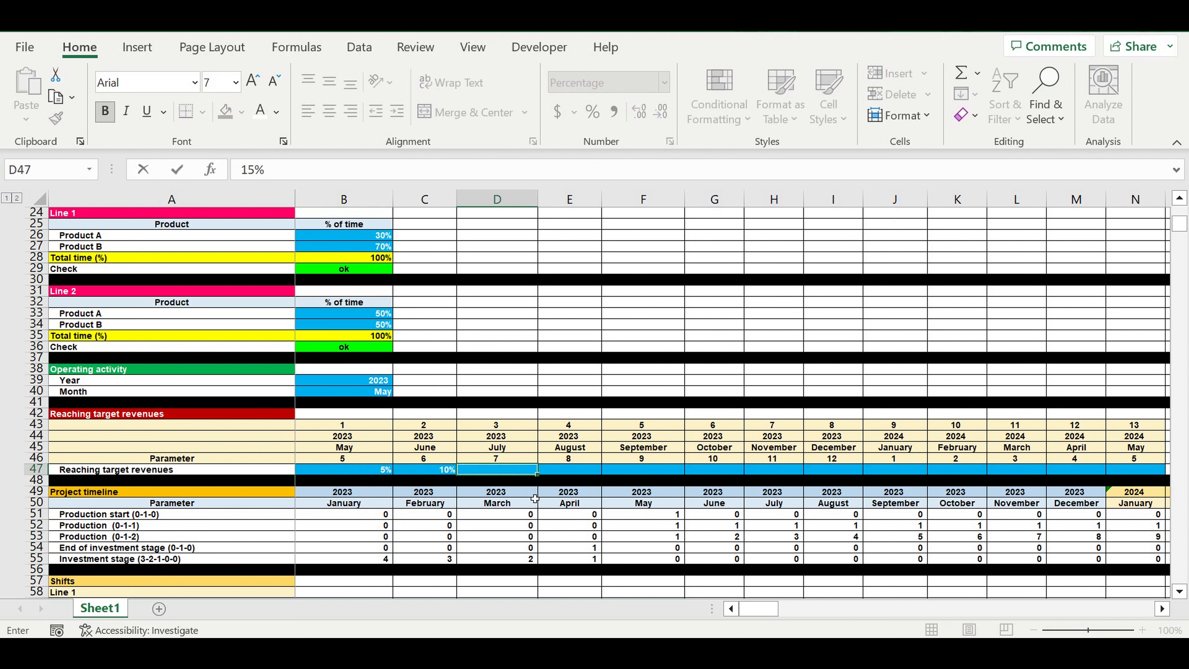
key("Return")
left_click(589, 476)
type("20")
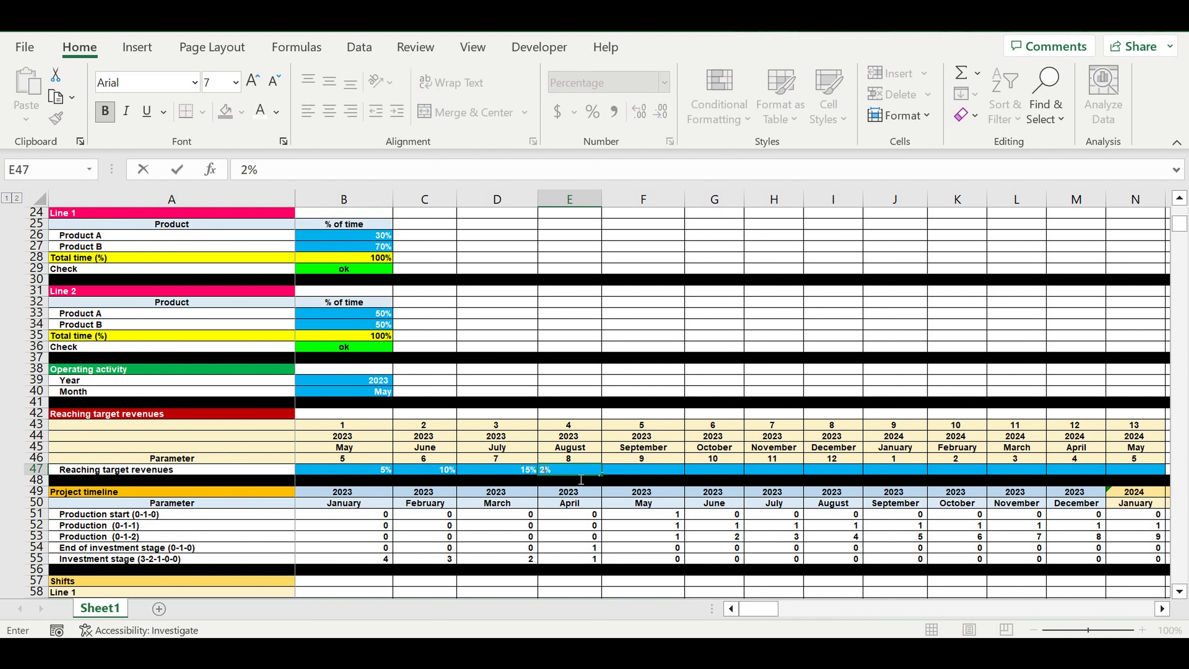
- Enter the target revenue percentages 30%, 40%, 50%, 60% and 70% for columns 5 to 9 in F47:J47
left_click(627, 474)
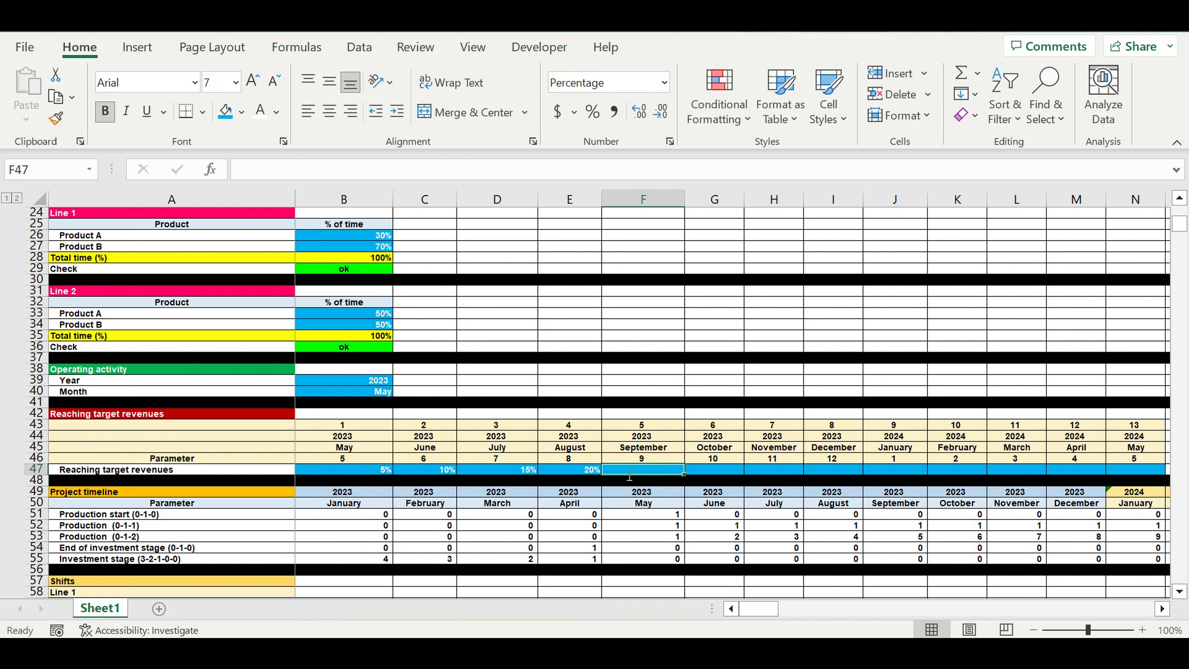
type("30")
left_click(728, 473)
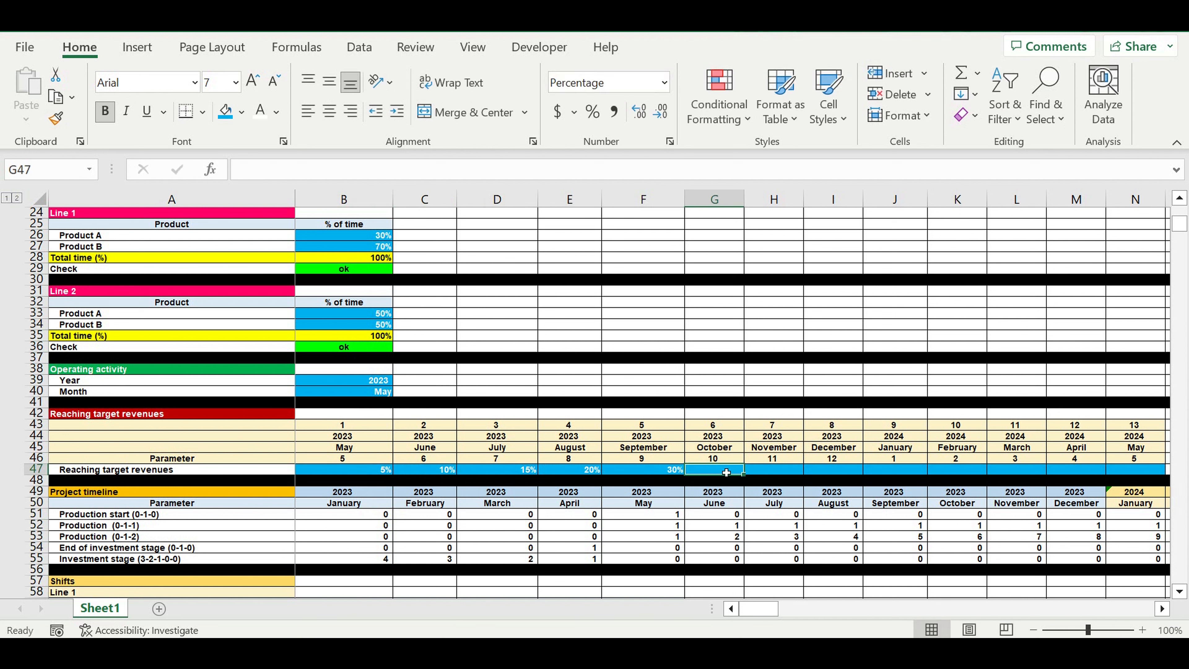
type("40")
left_click(776, 472)
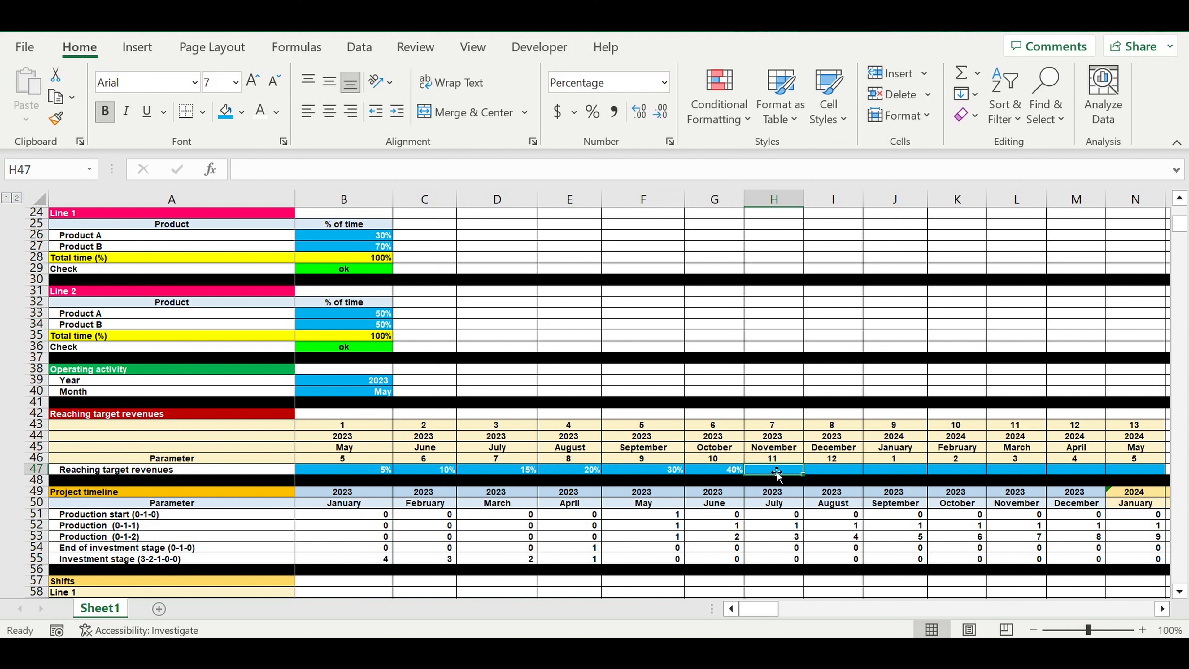
type("50")
left_click(836, 474)
type("60")
left_click(887, 474)
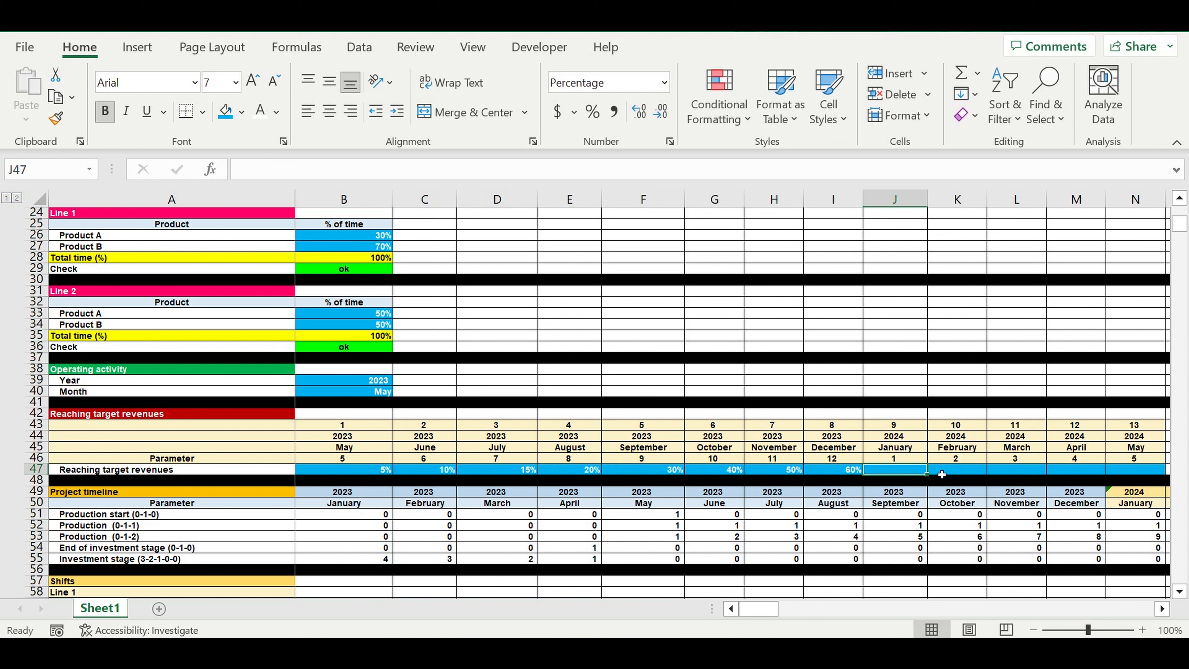
type("70")
- Enter the target revenue percentages 80%, 85%, 90% and 100% for columns 10 to 13 in K47:N47
left_click(971, 478)
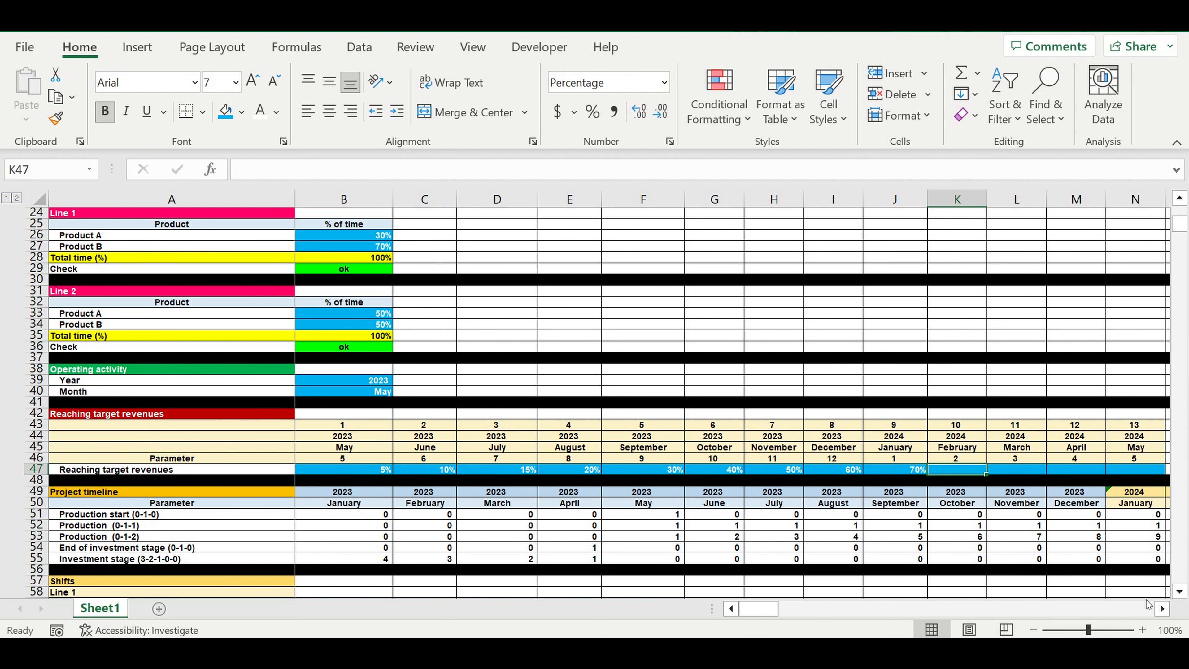
left_click(1164, 609)
left_click(1163, 609)
left_click(1163, 609)
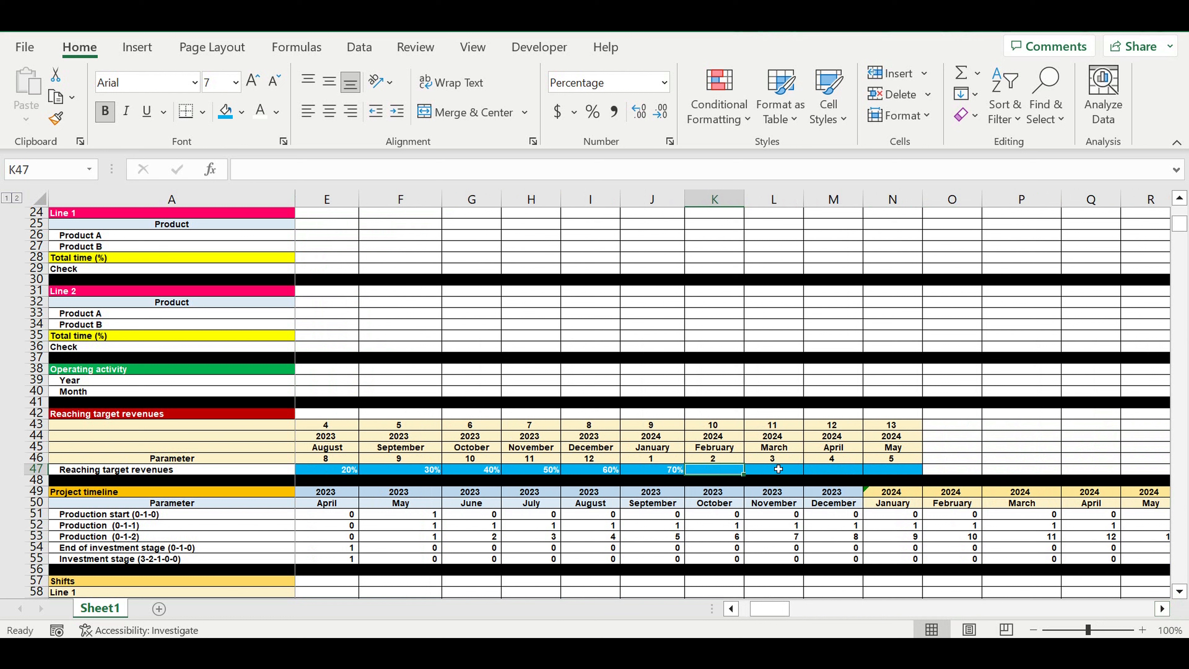
type("80")
left_click(795, 472)
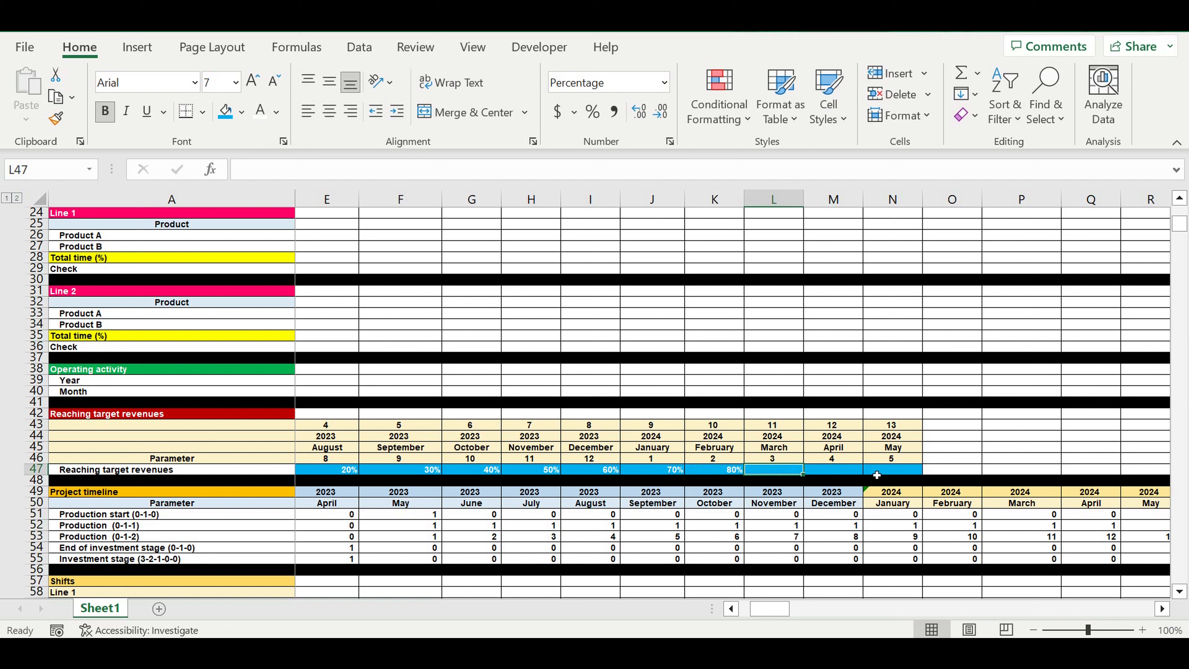
type("85")
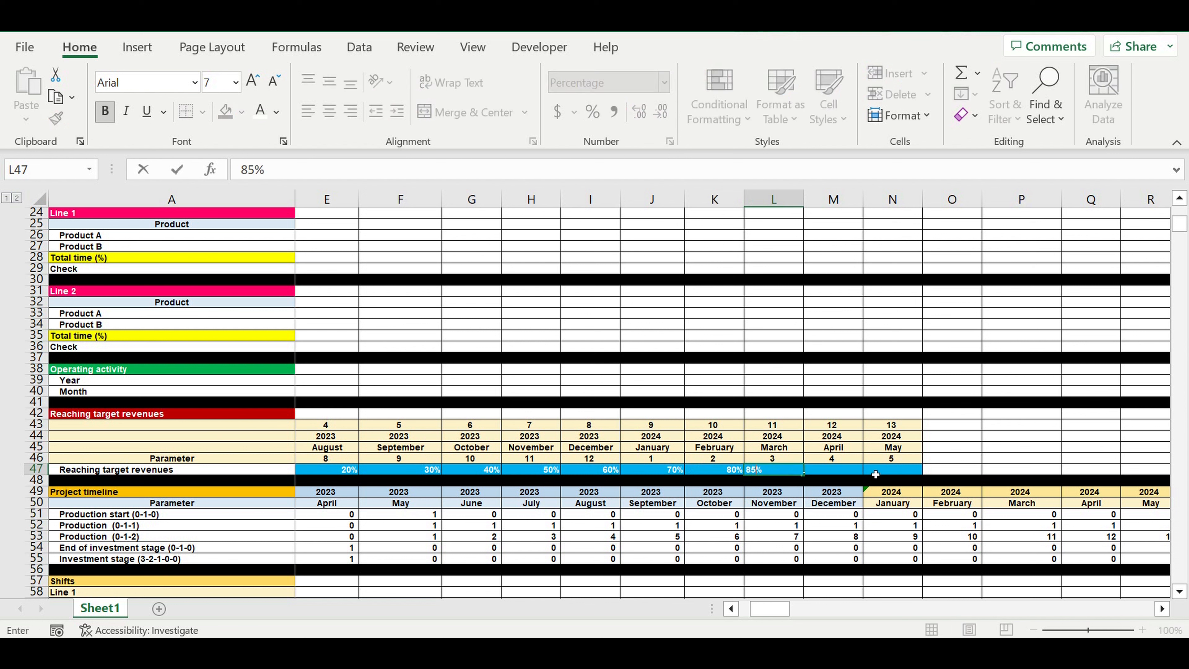
key("Return")
left_click(846, 471)
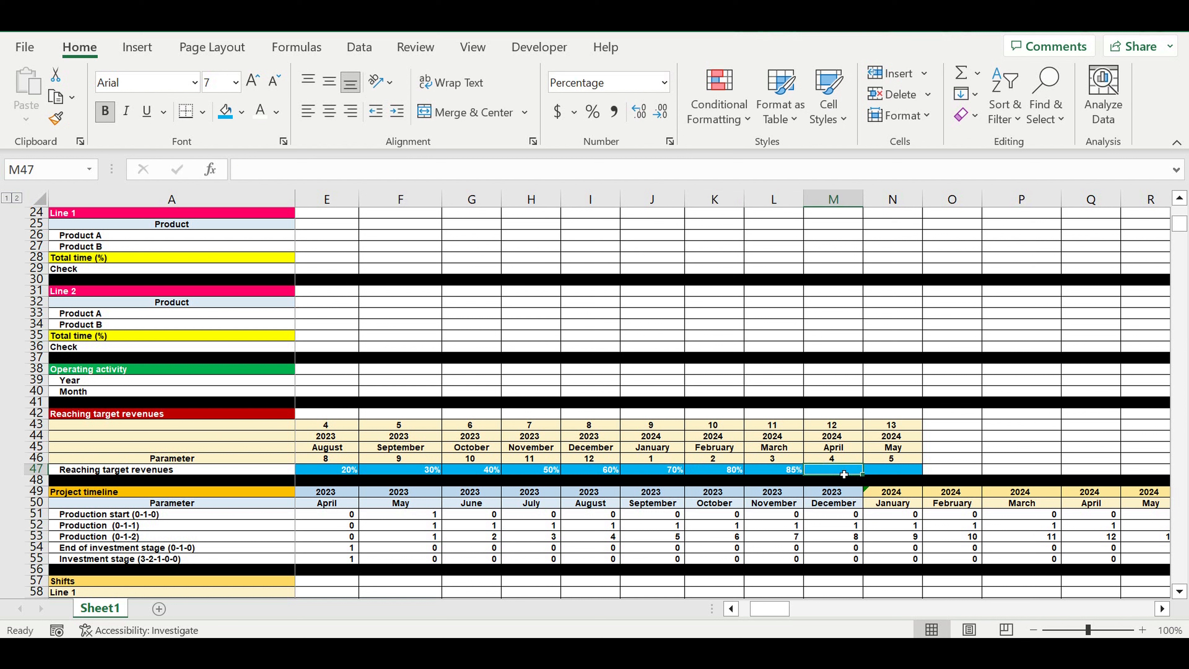
type("90")
left_click(906, 469)
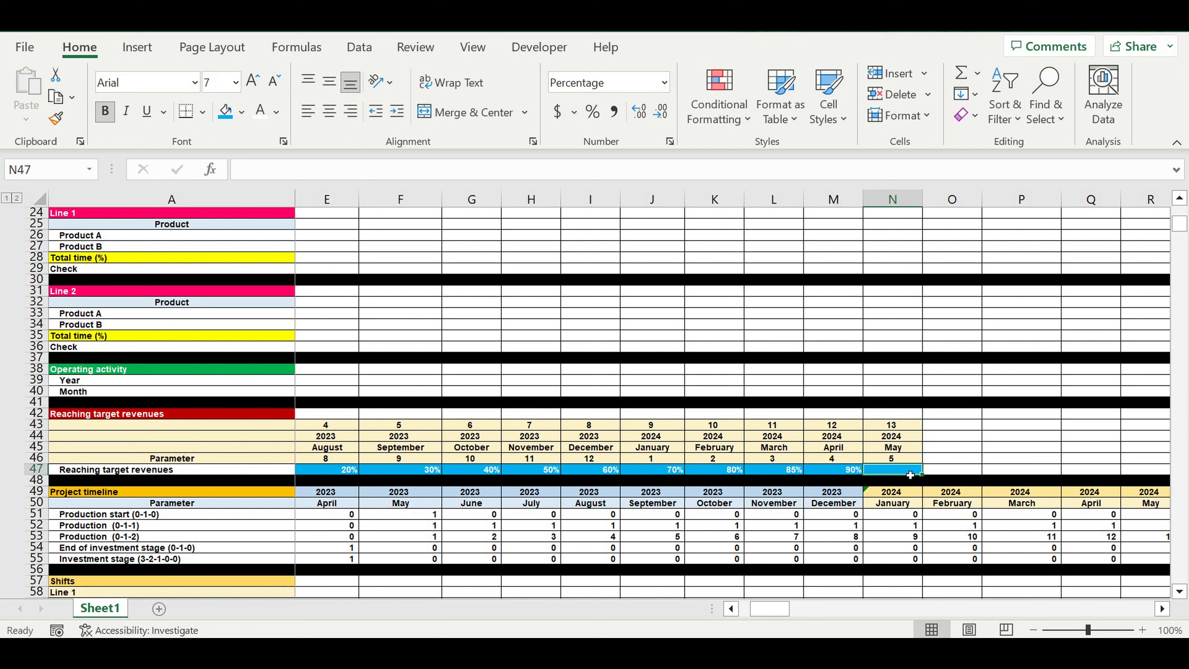
type("100")
key("Return")
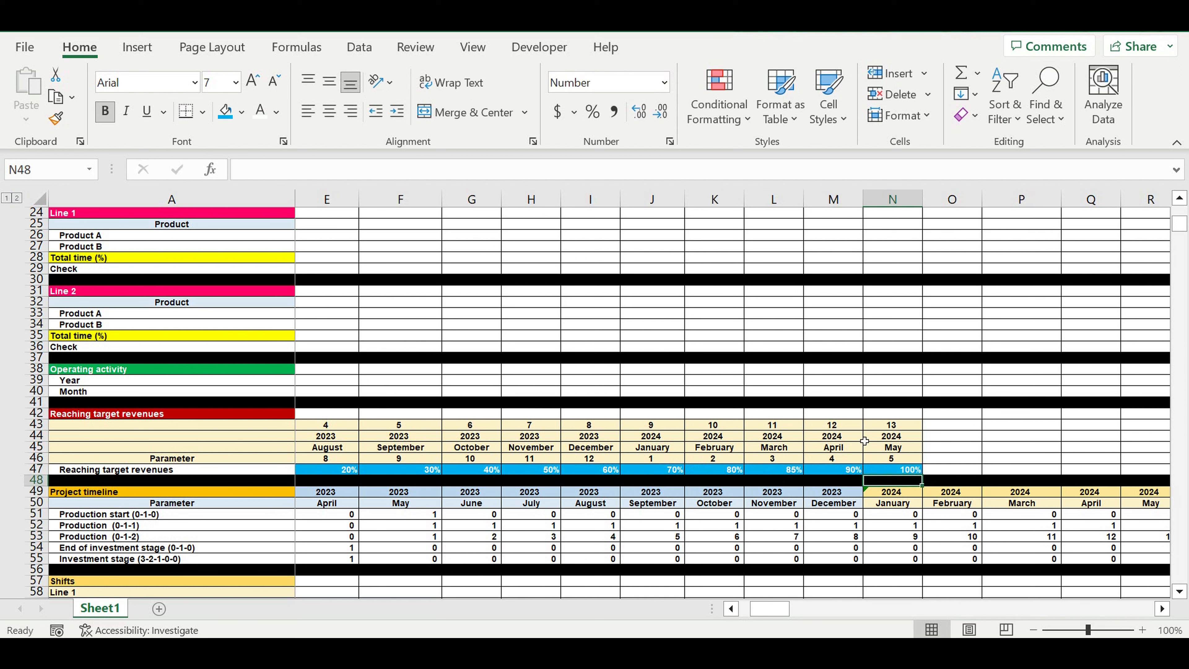
- Set the operating activity month in B40 to October and check the Reaching target revenues columns against it
left_click(774, 436)
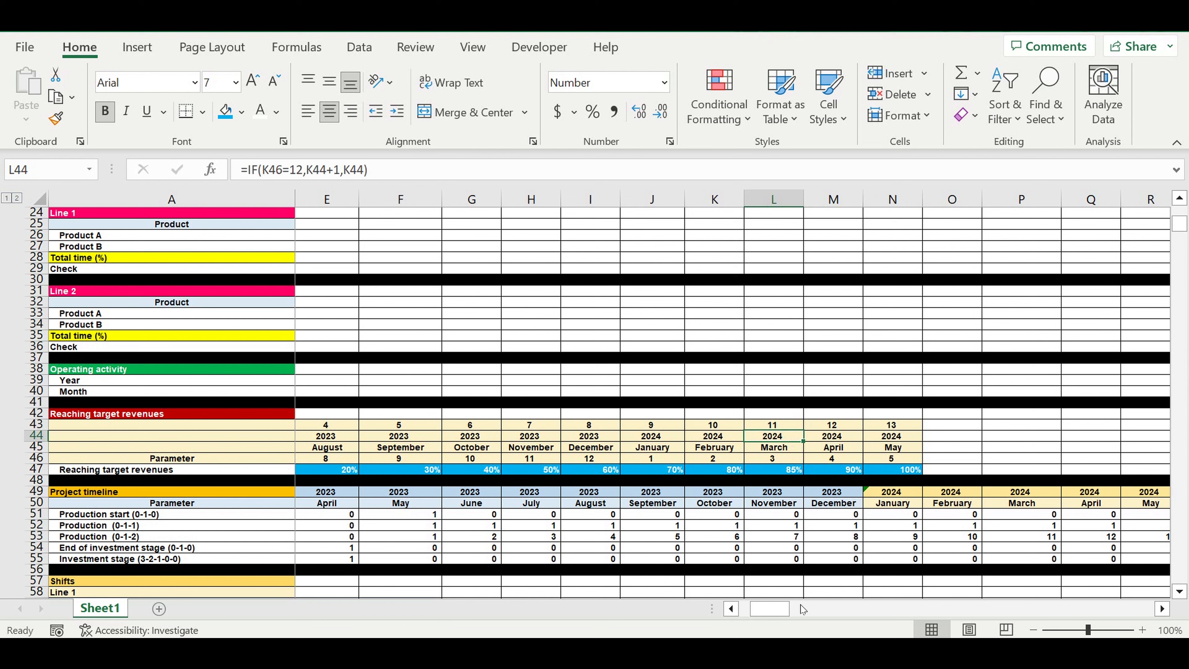
left_click_drag(763, 617, 752, 617)
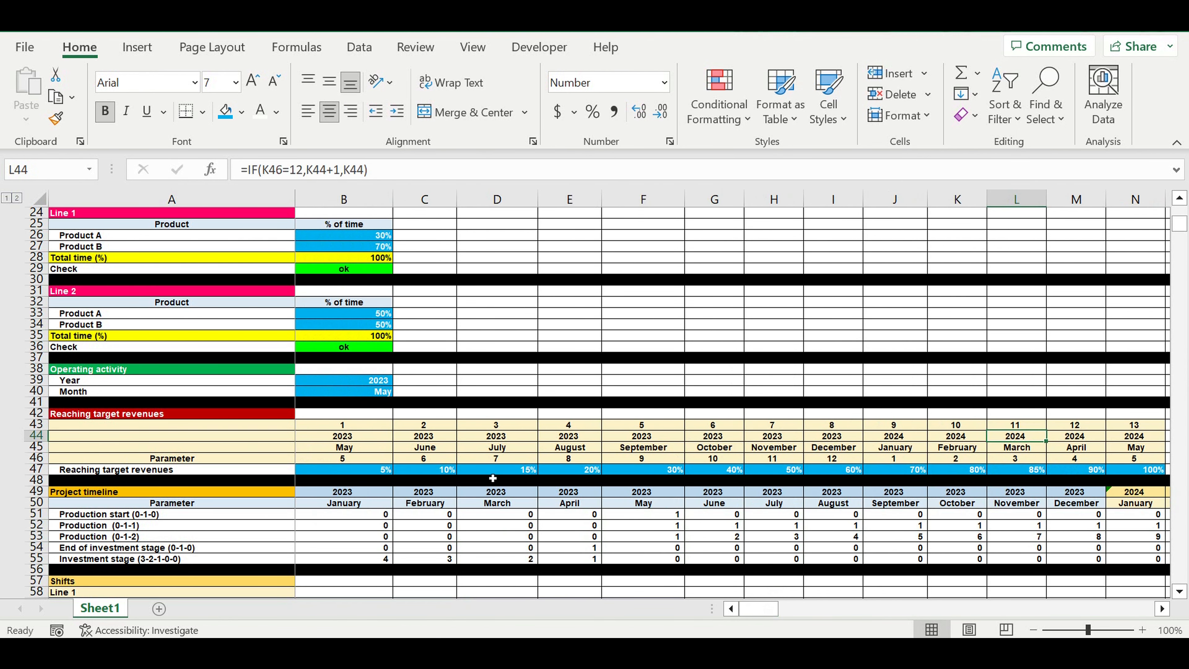
left_click(366, 396)
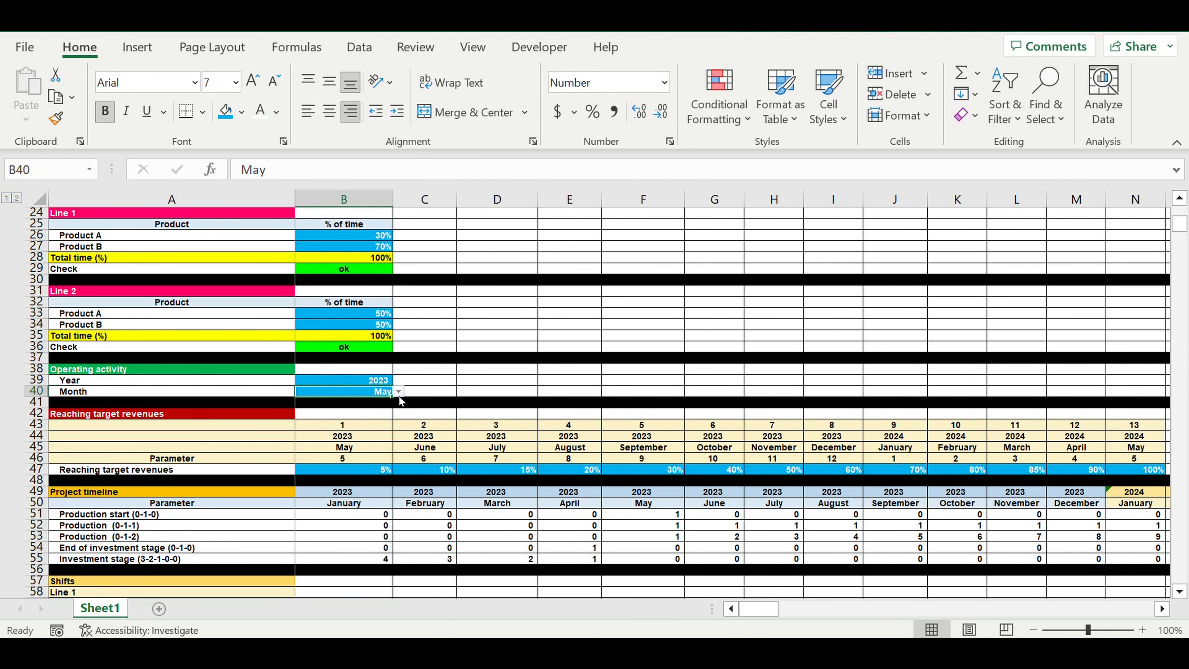
left_click(399, 392)
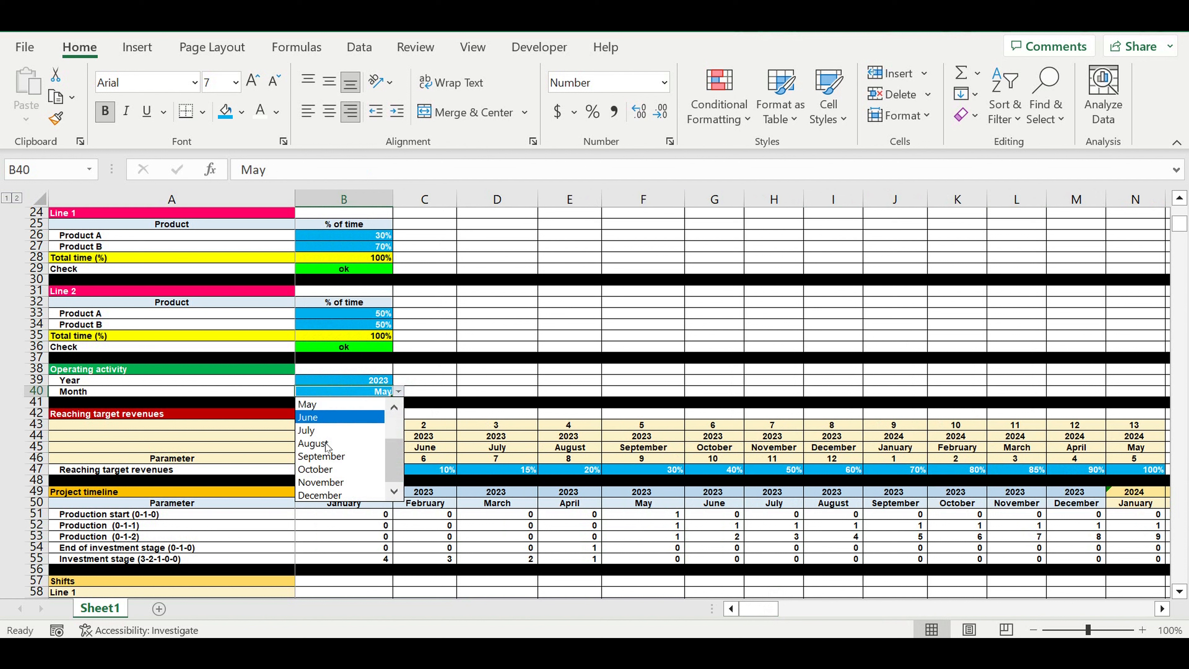
left_click(328, 469)
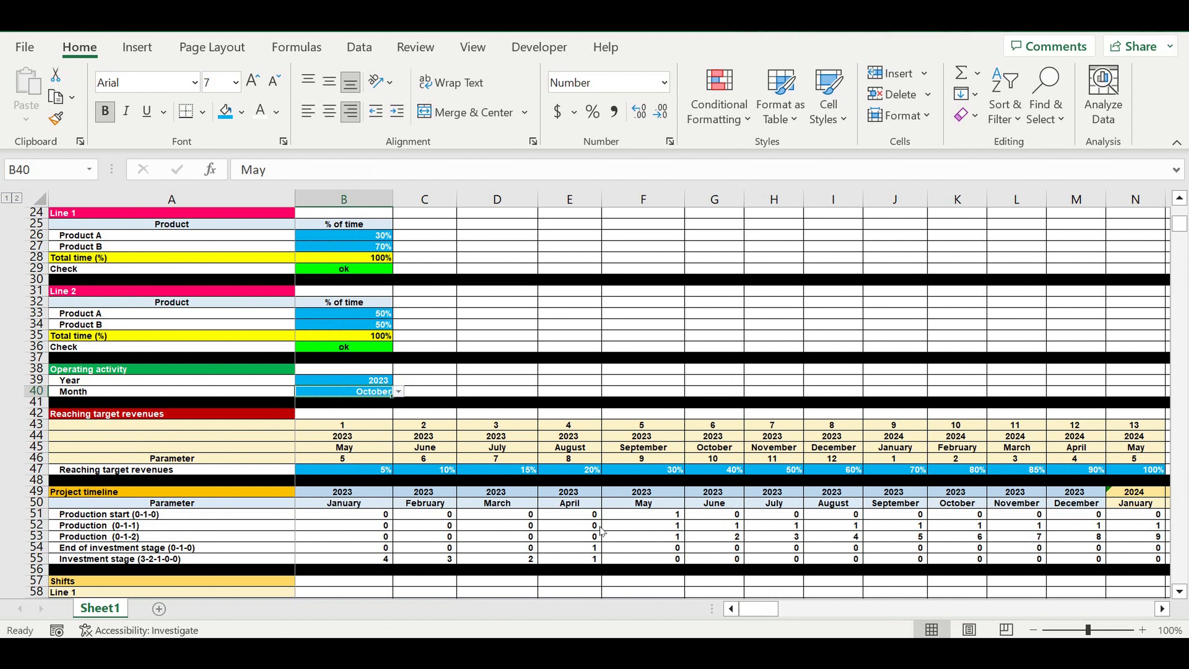
left_click(569, 526)
left_click(363, 441)
left_click_drag(342, 425, 348, 474)
left_click(812, 437)
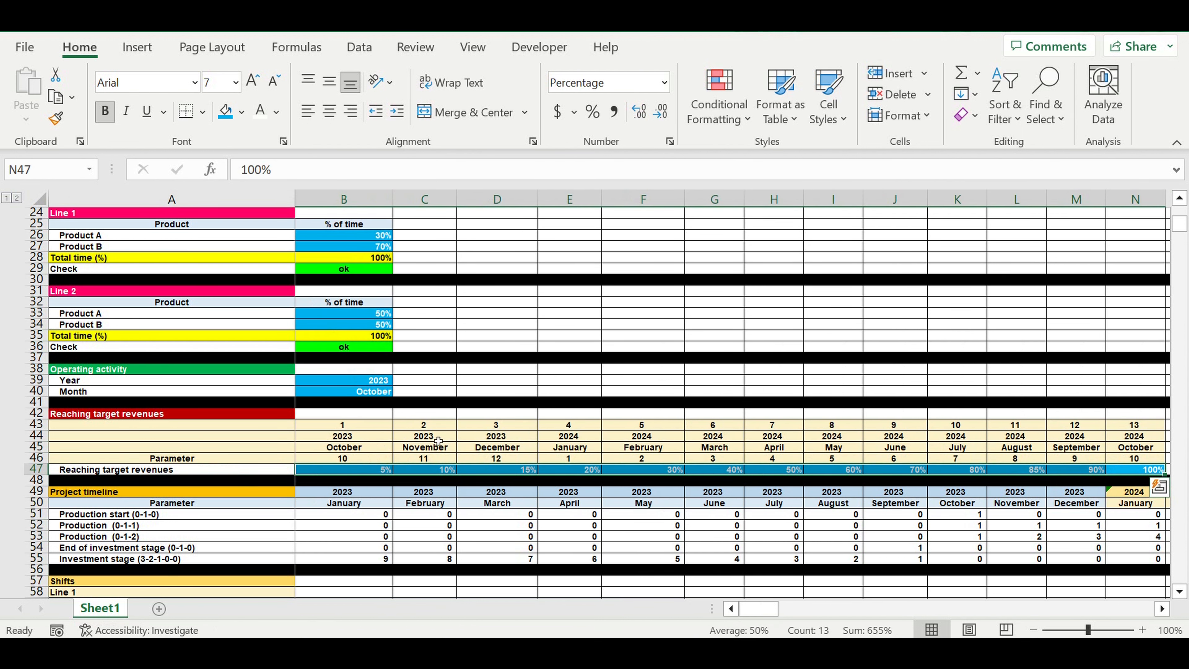
- Set the operating activity month in B40 to May
left_click(353, 392)
left_click(398, 391)
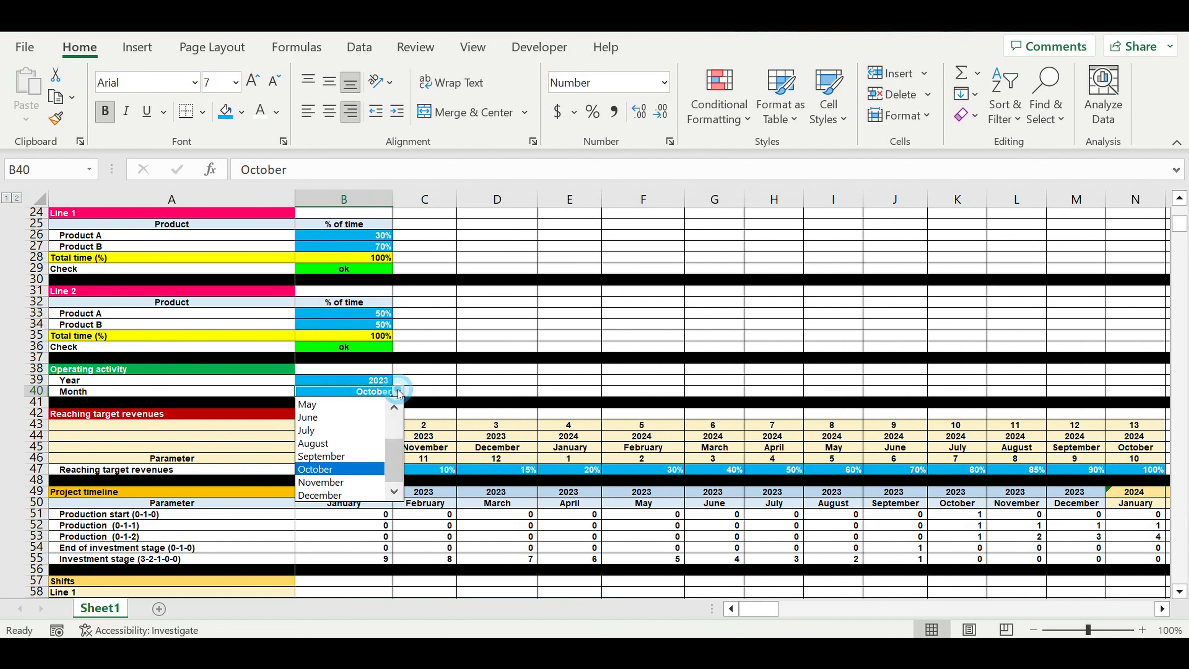
left_click(351, 411)
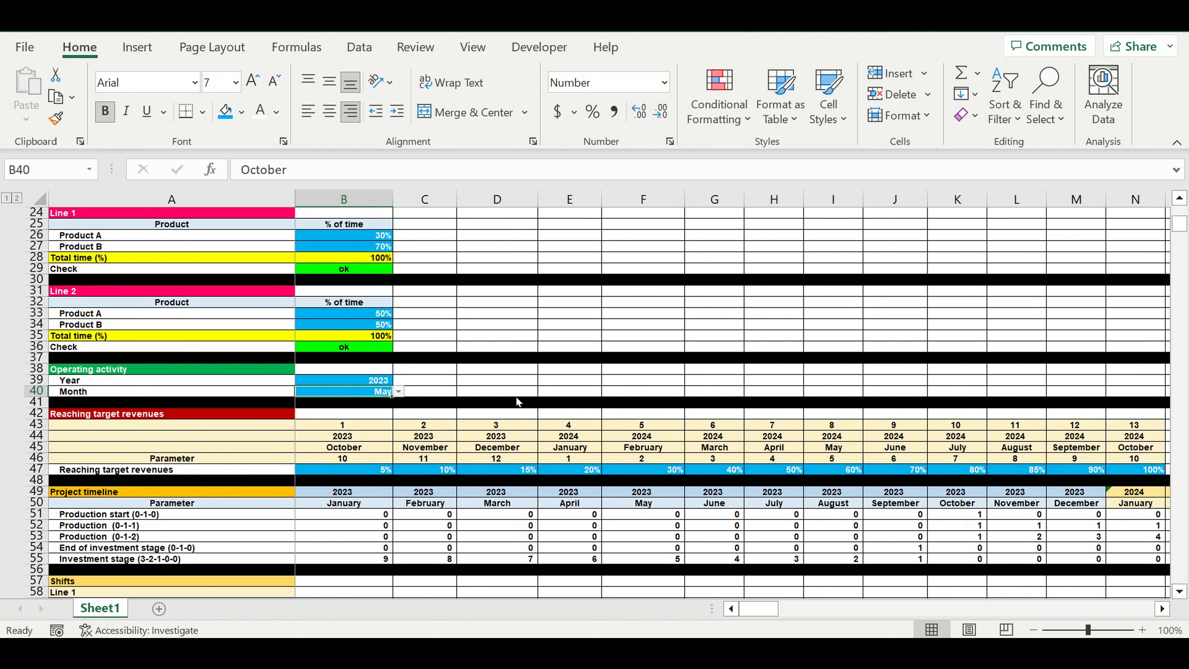
left_click(556, 383)
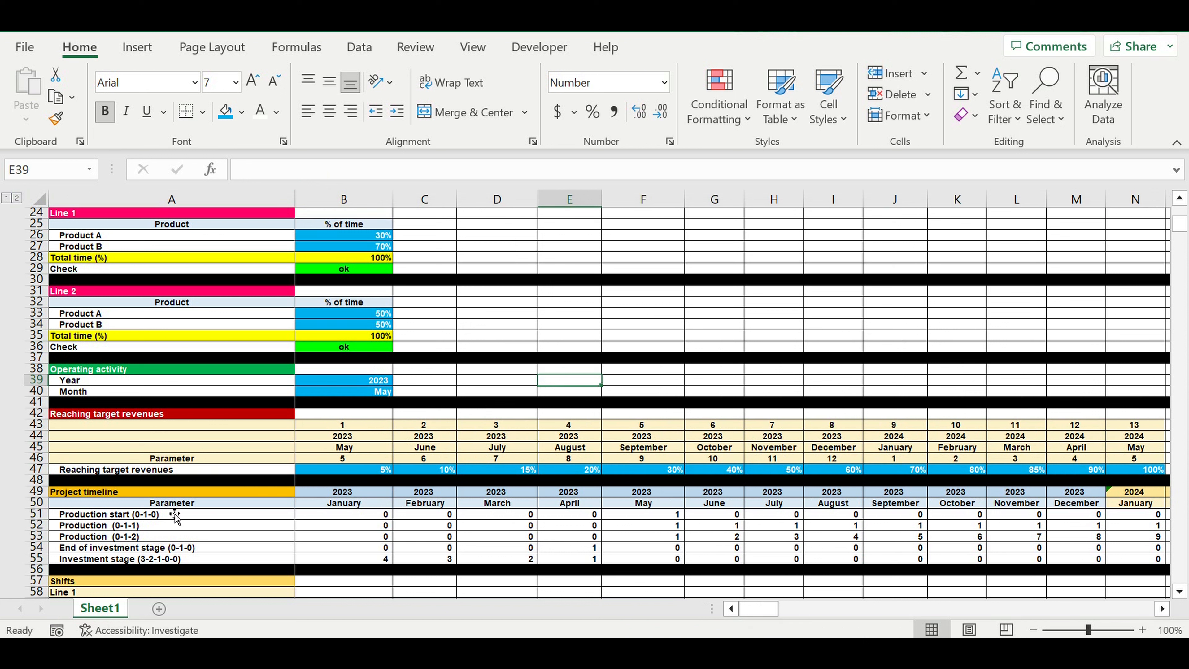
- Examine the Production (0-1-2) counter in row 53 of the Project timeline from May through September 2023
left_click(140, 503)
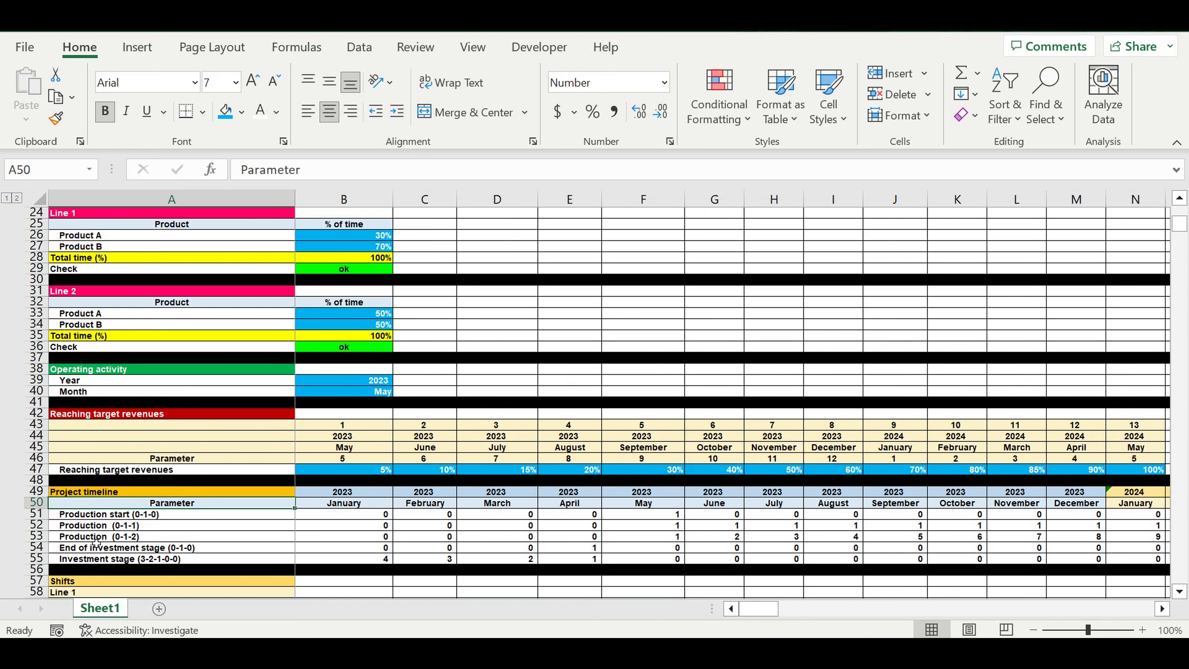
left_click(66, 539)
left_click(38, 537)
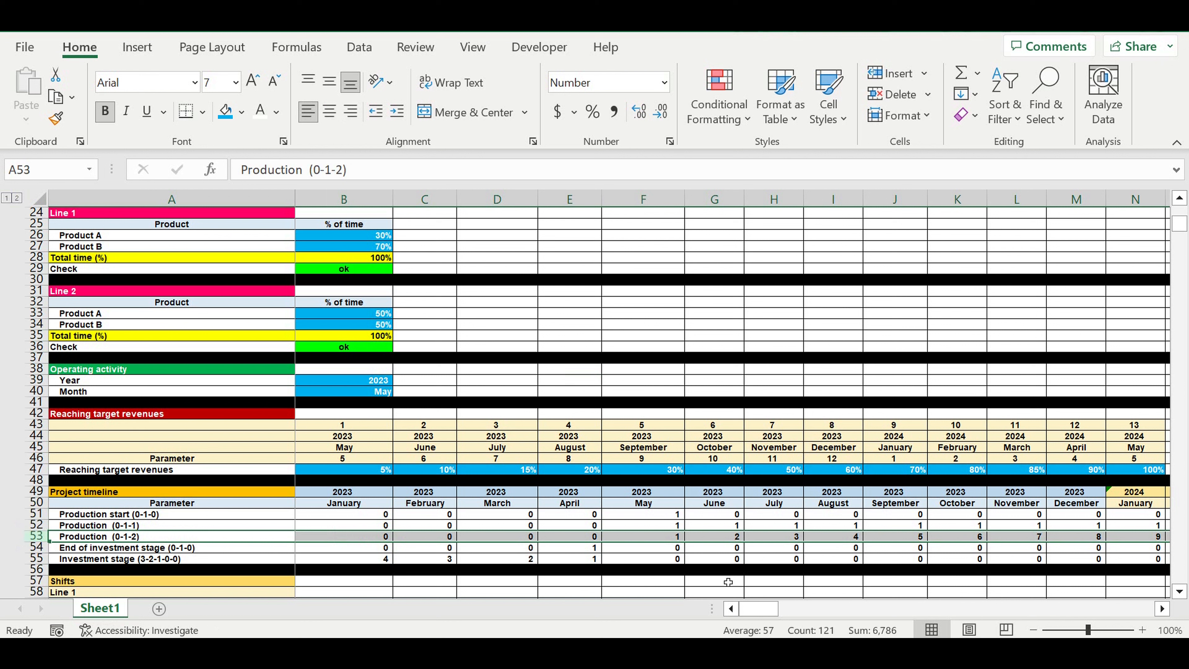
left_click(665, 534)
left_click(721, 541)
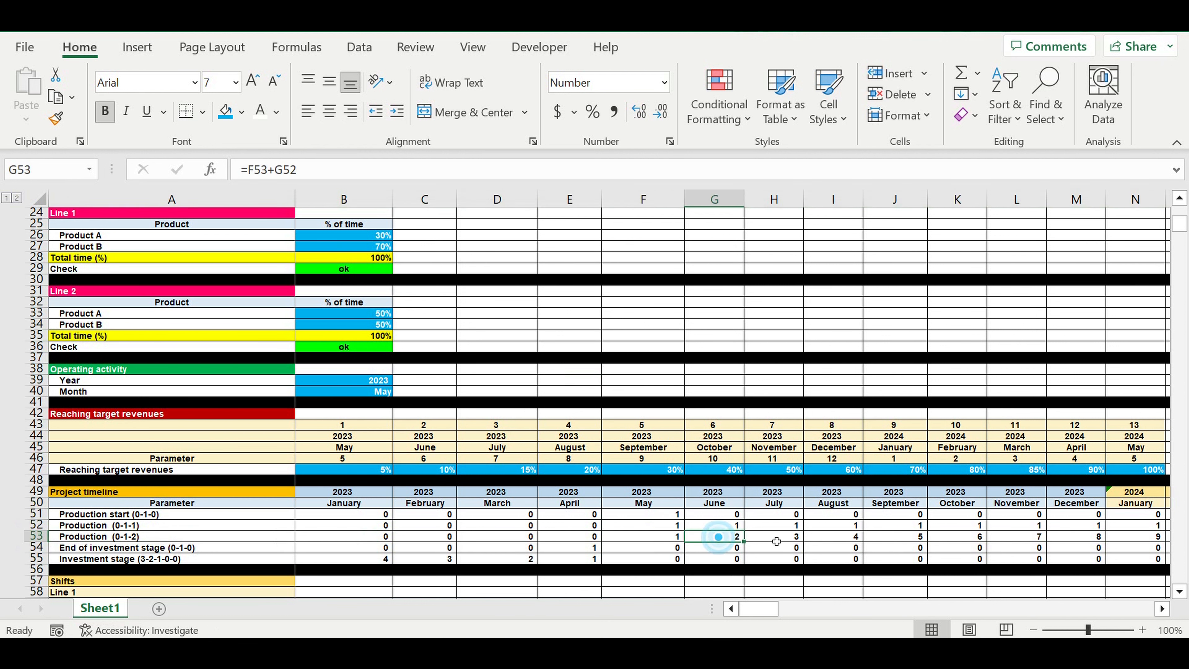
left_click(774, 537)
left_click(654, 508)
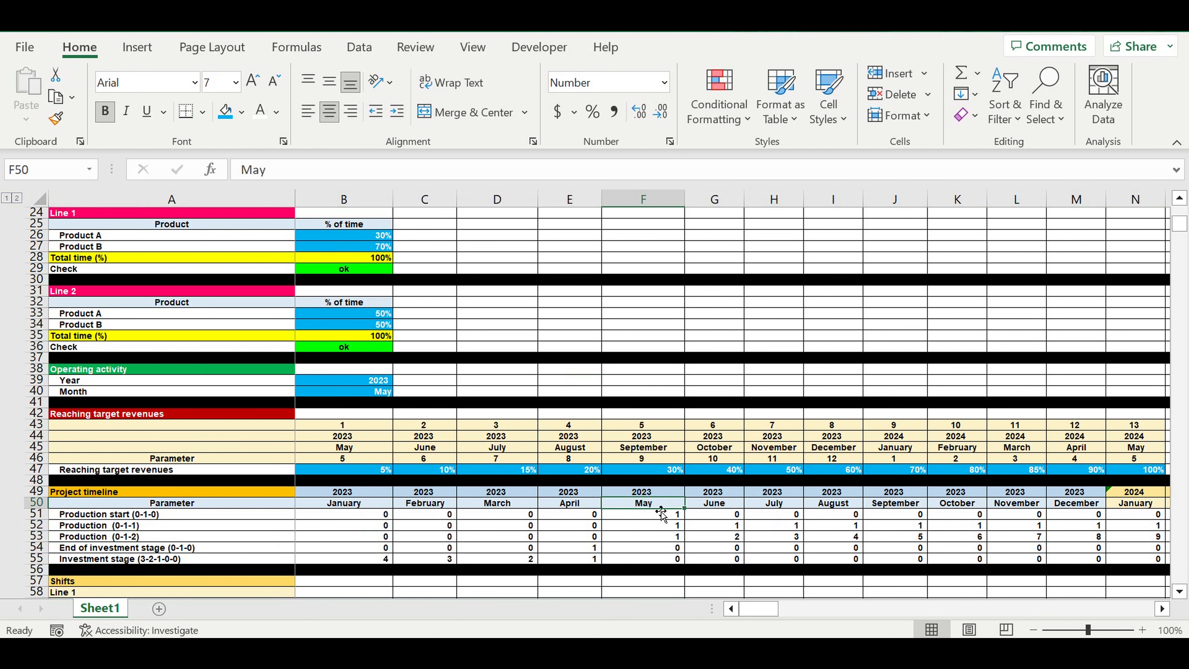
left_click(667, 538)
left_click(717, 538)
left_click(775, 538)
left_click(836, 538)
left_click(899, 539)
left_click_drag(905, 549, 904, 549)
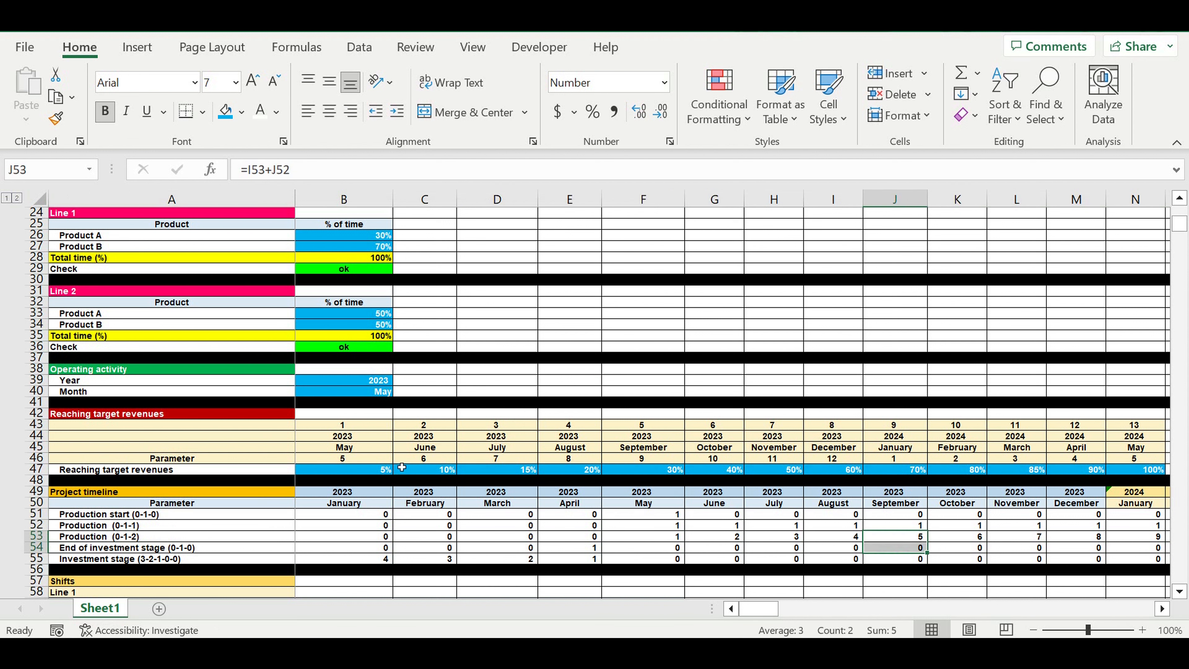
- Compare the target revenue percentages and column numbers in rows 47 and 43 with the Production (0-1-2) counter in row 53
left_click_drag(366, 472, 709, 482)
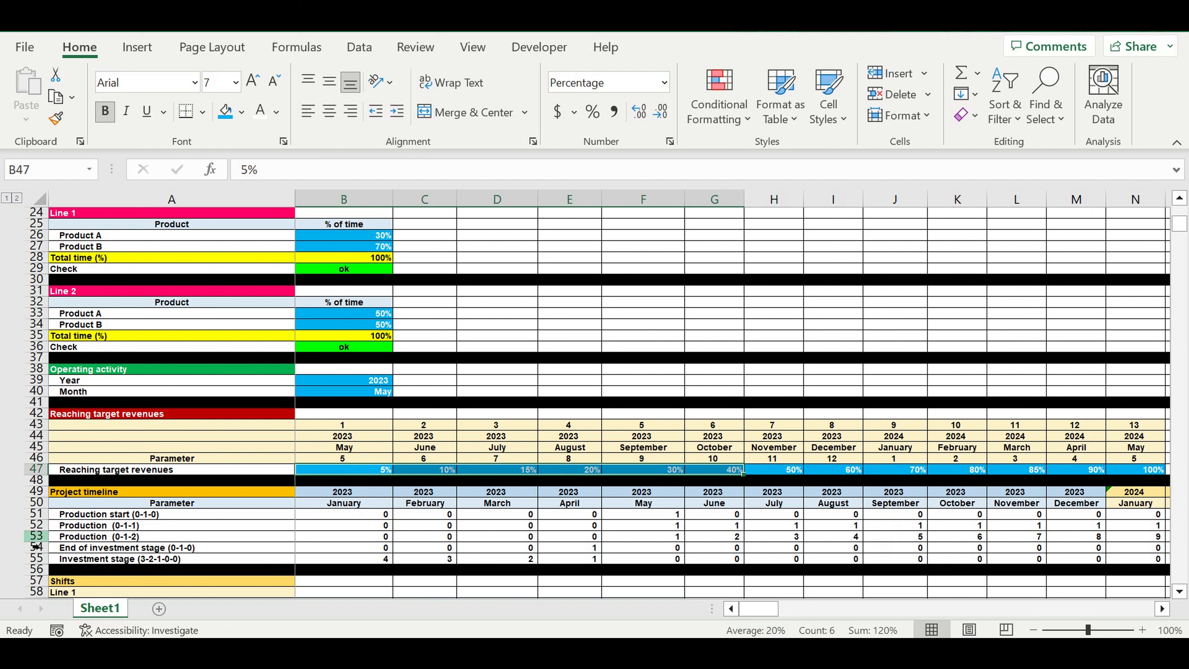
left_click(36, 537)
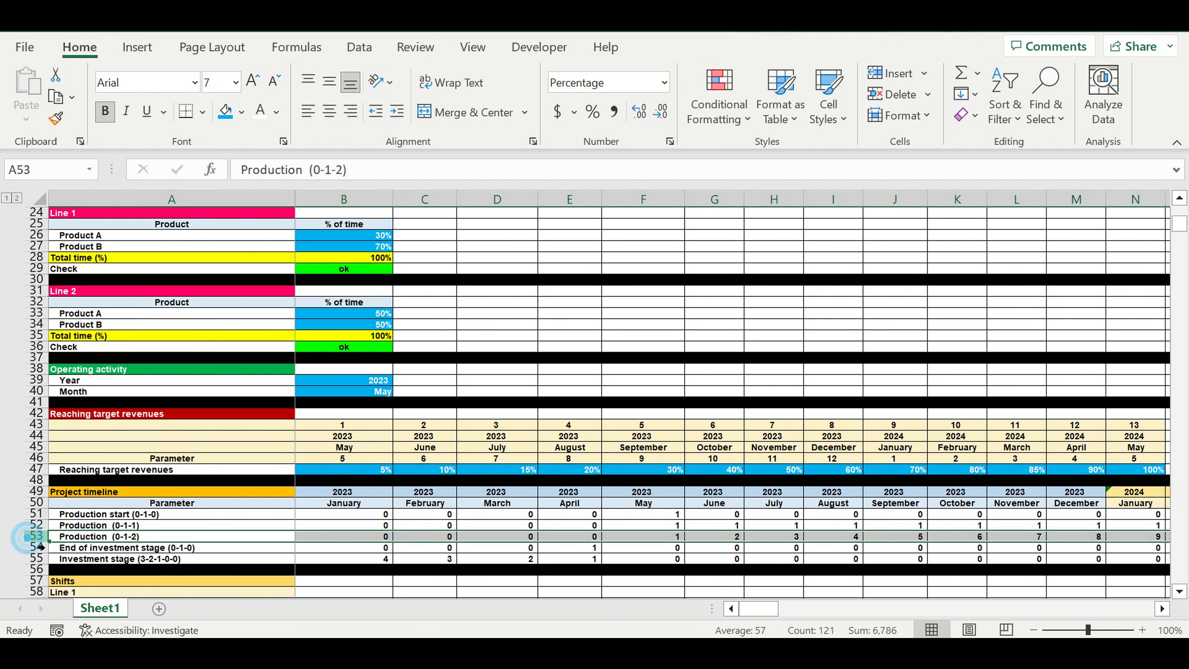
left_click(352, 428)
left_click(663, 539)
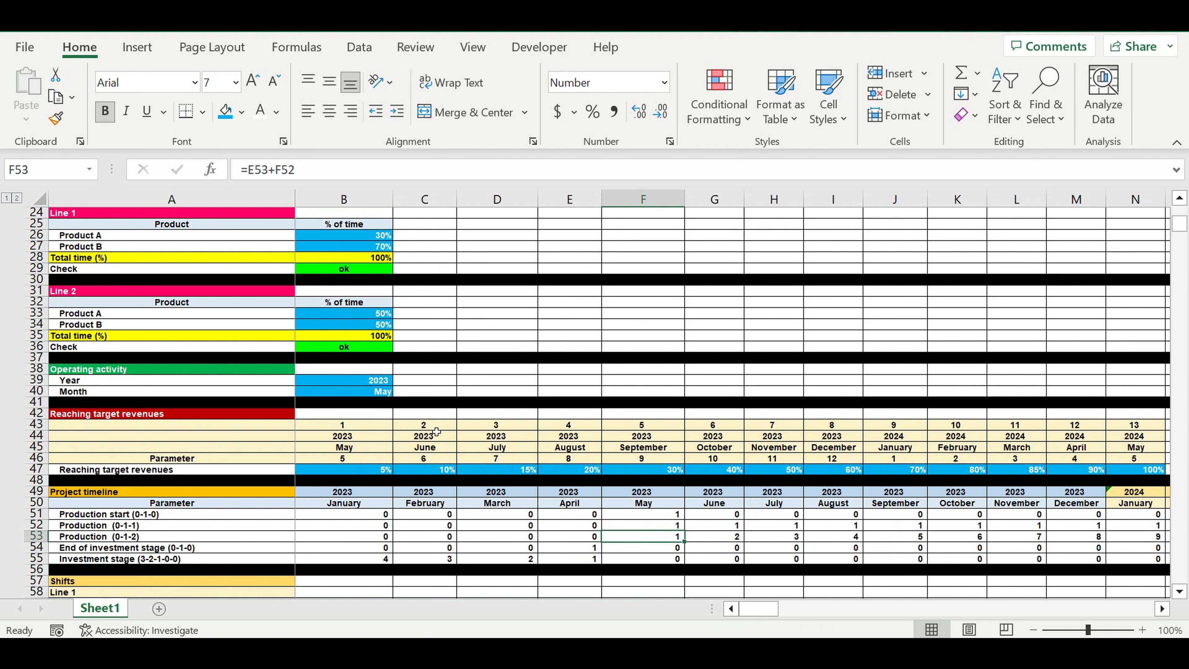
left_click(425, 416)
left_click(429, 424)
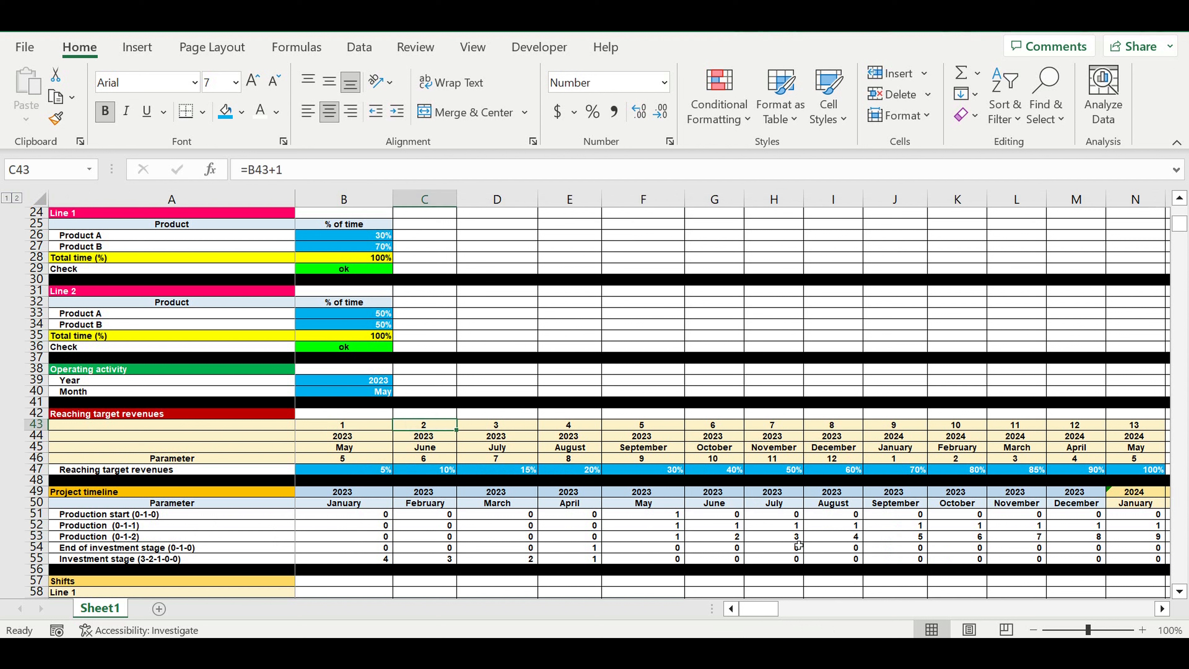
left_click(730, 541)
left_click(504, 426)
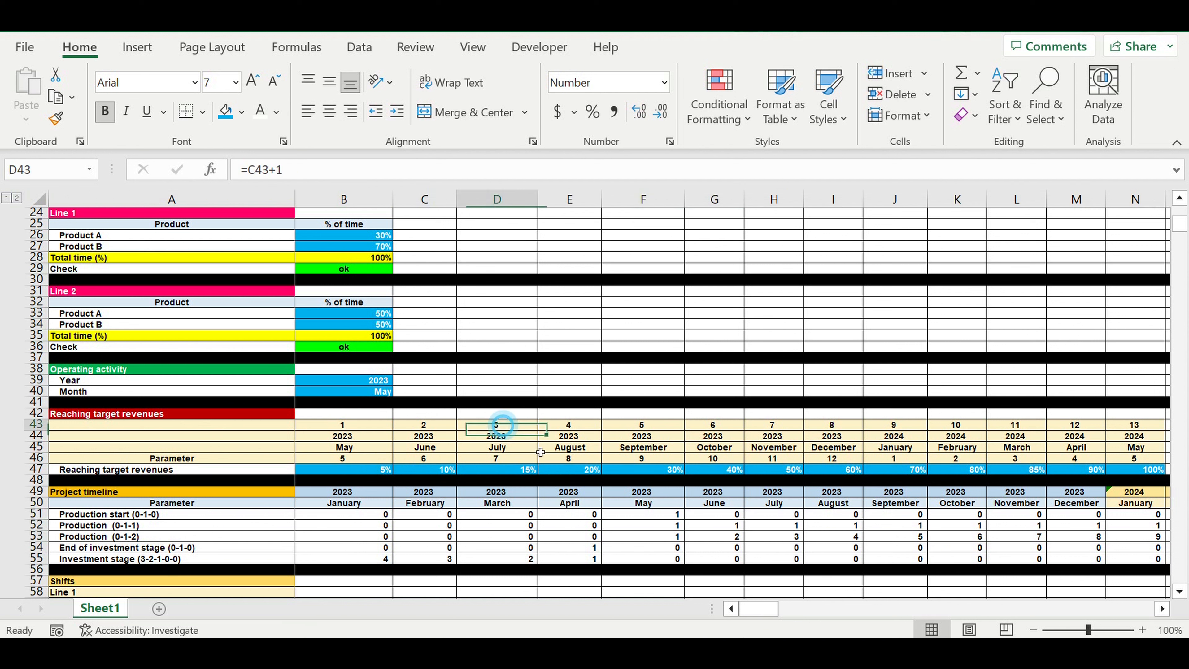
left_click(780, 539)
- Insert a row below Investment stage in the Project timeline and link its label in A56 to A47
scroll(744, 496, "down", 2)
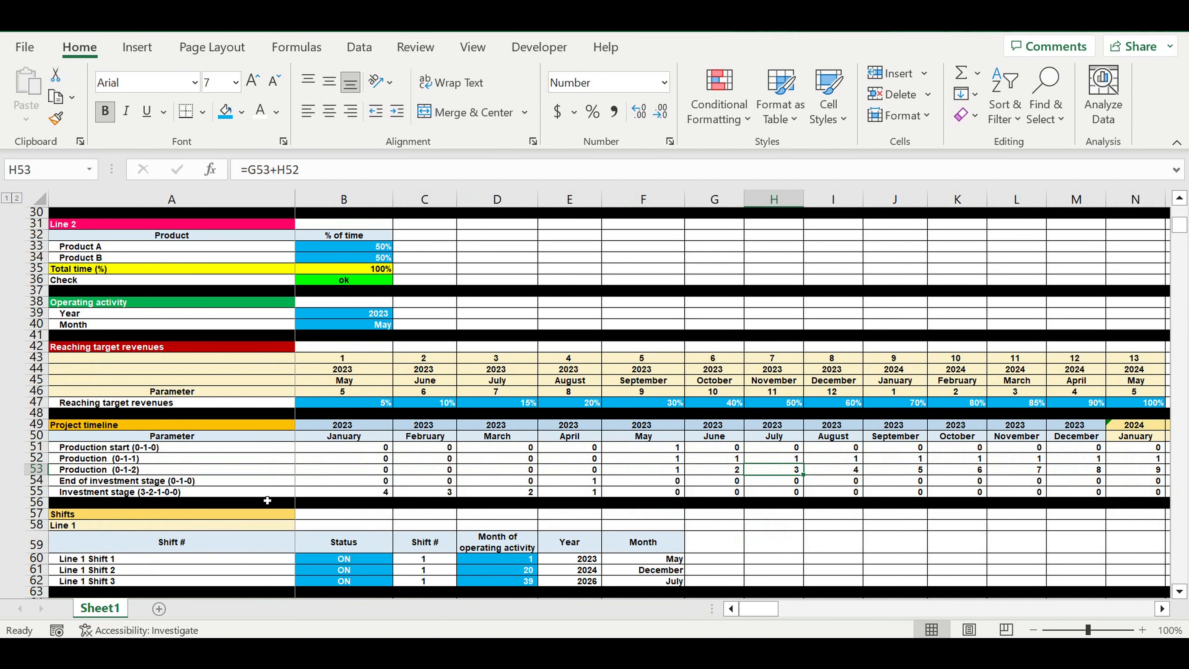
left_click(40, 506)
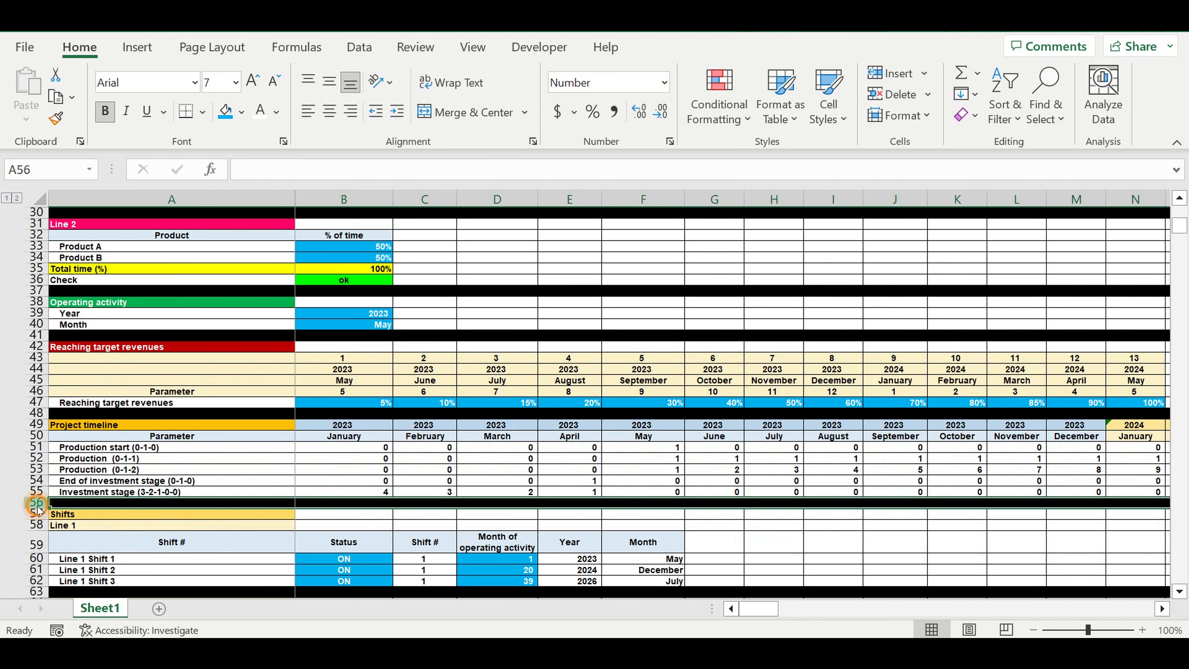
right_click(40, 506)
left_click(90, 301)
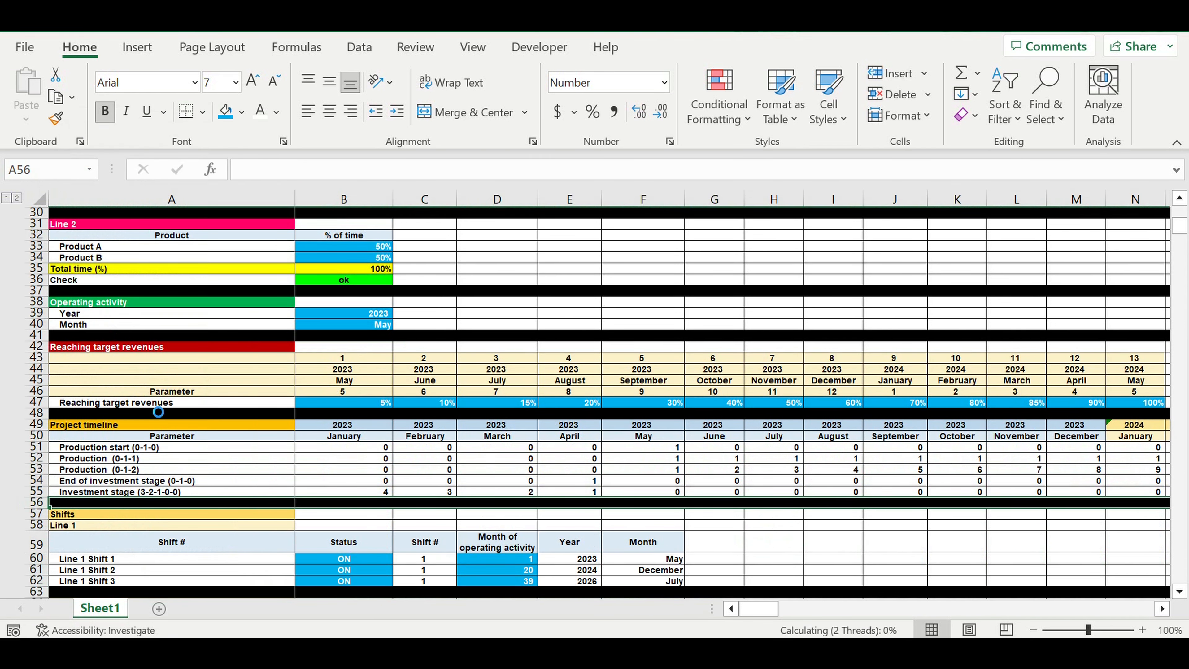
left_click(130, 505)
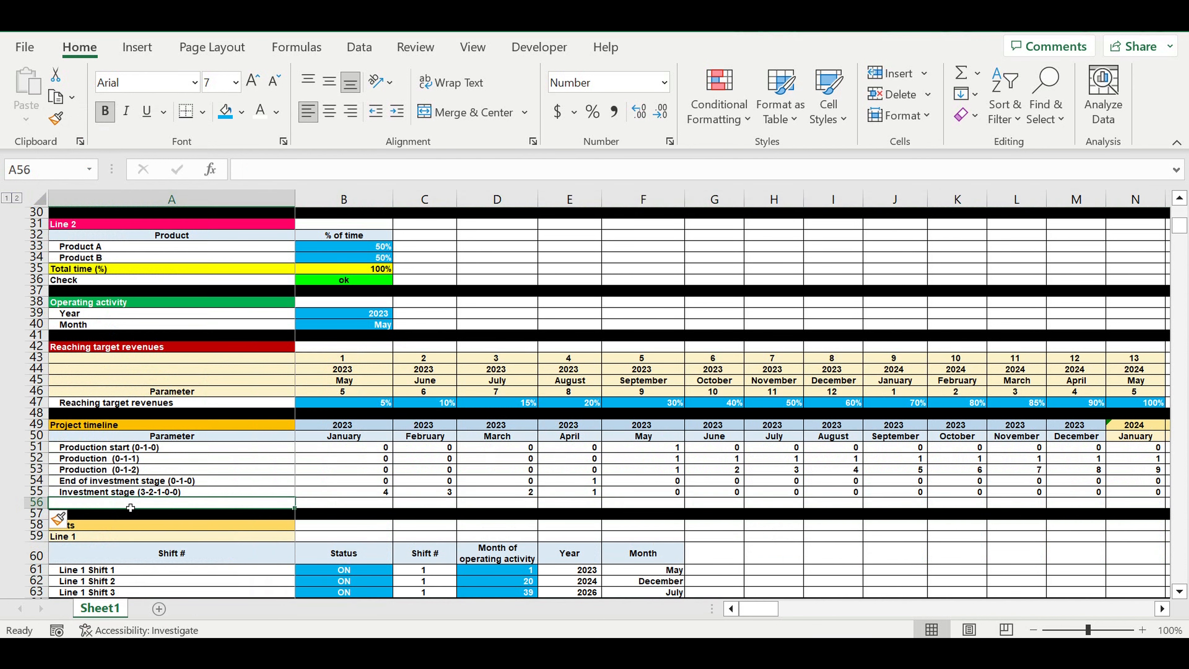
type("=")
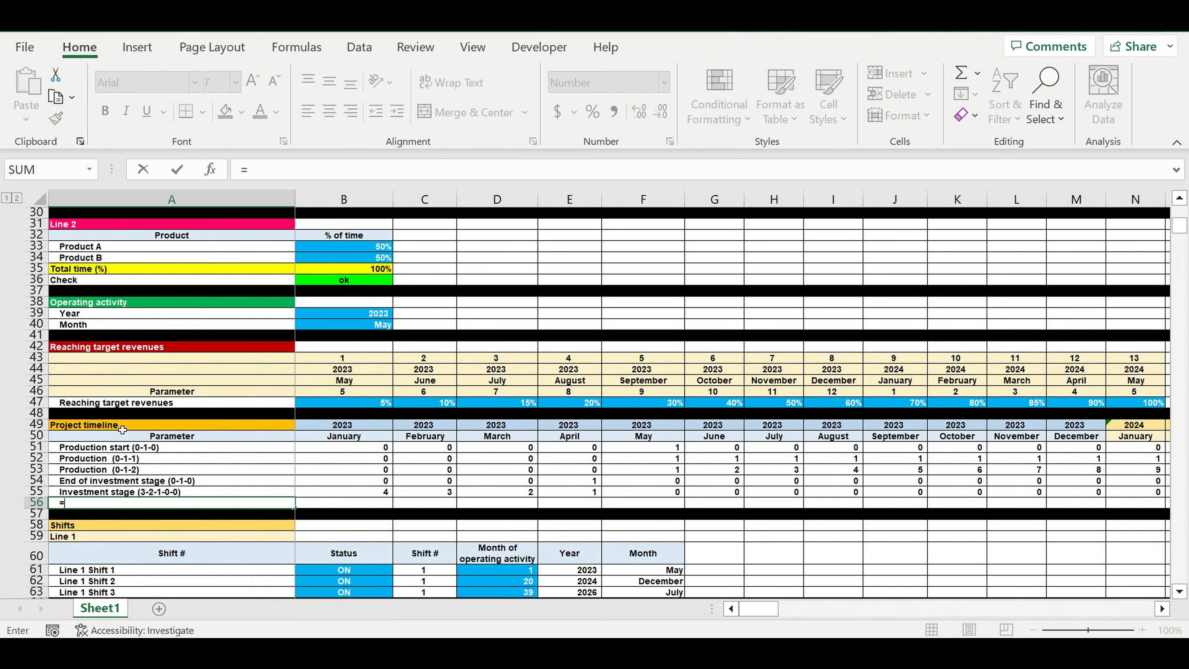
left_click(84, 405)
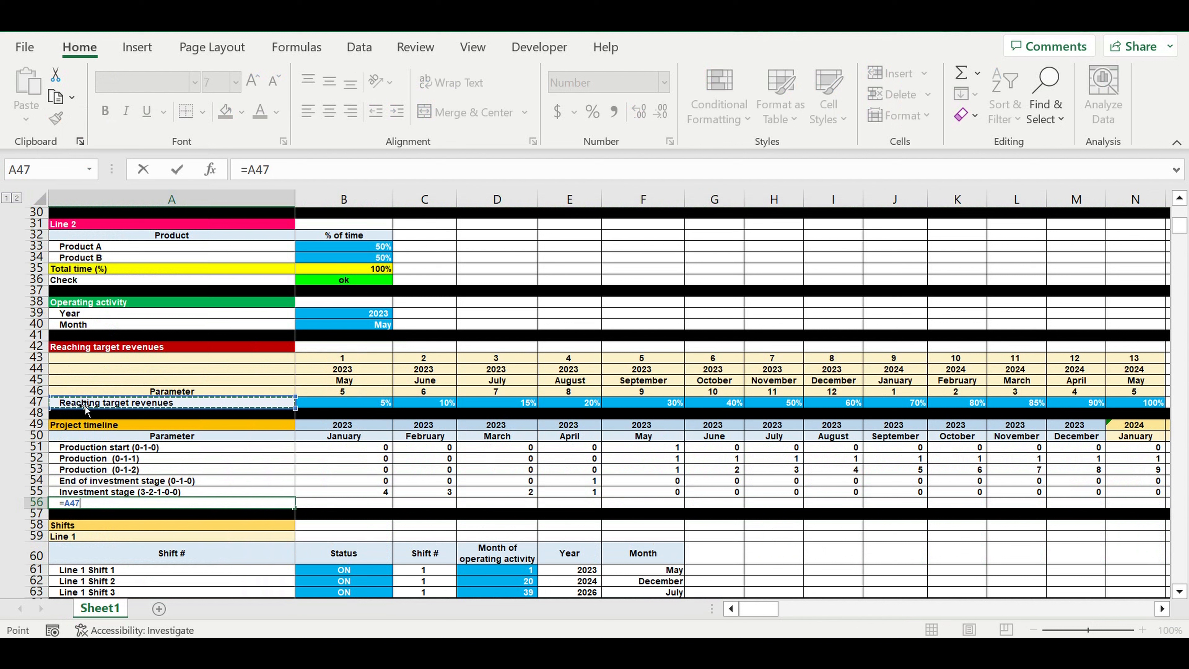
key("Return")
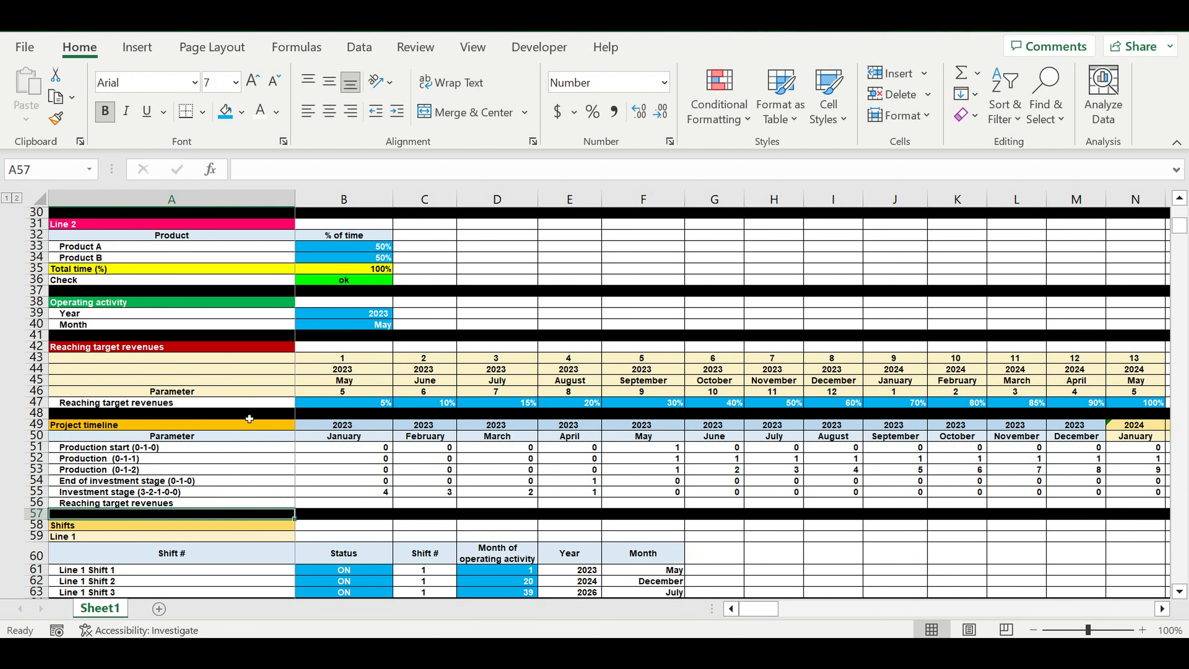
- Begin the January 2023 formula in B56 as =if(B53=0,0,if(B53=1, to test the Production (0-1-2) counter
left_click(354, 504)
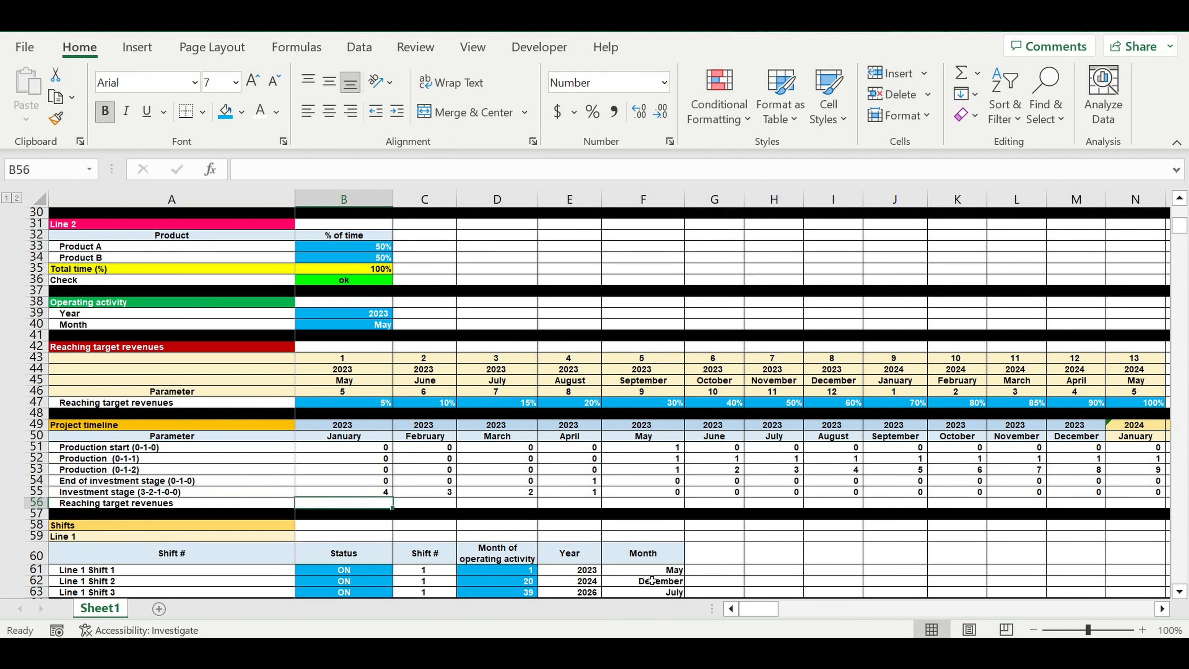
type("=if(")
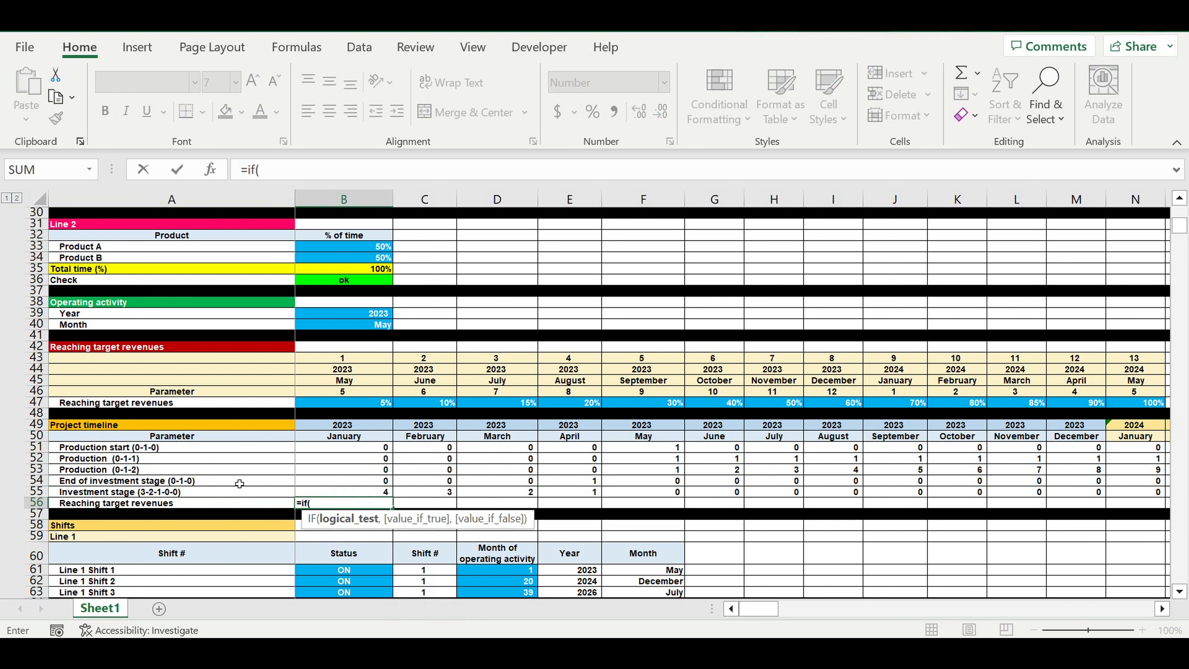
left_click(312, 473)
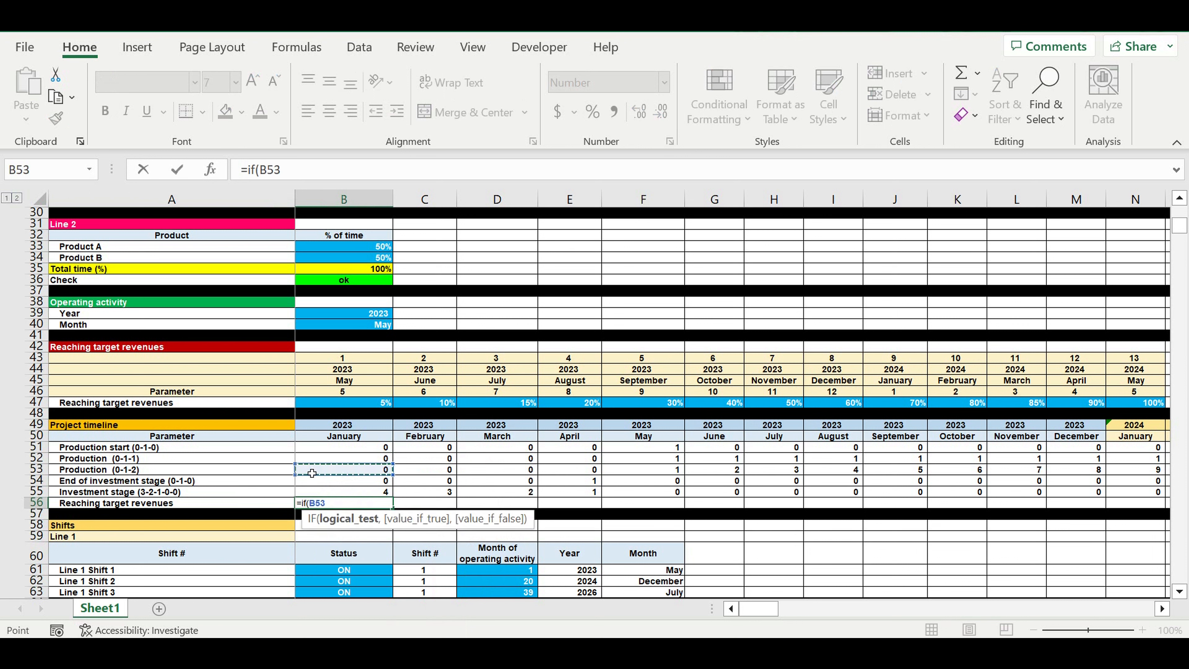
type("=0,0")
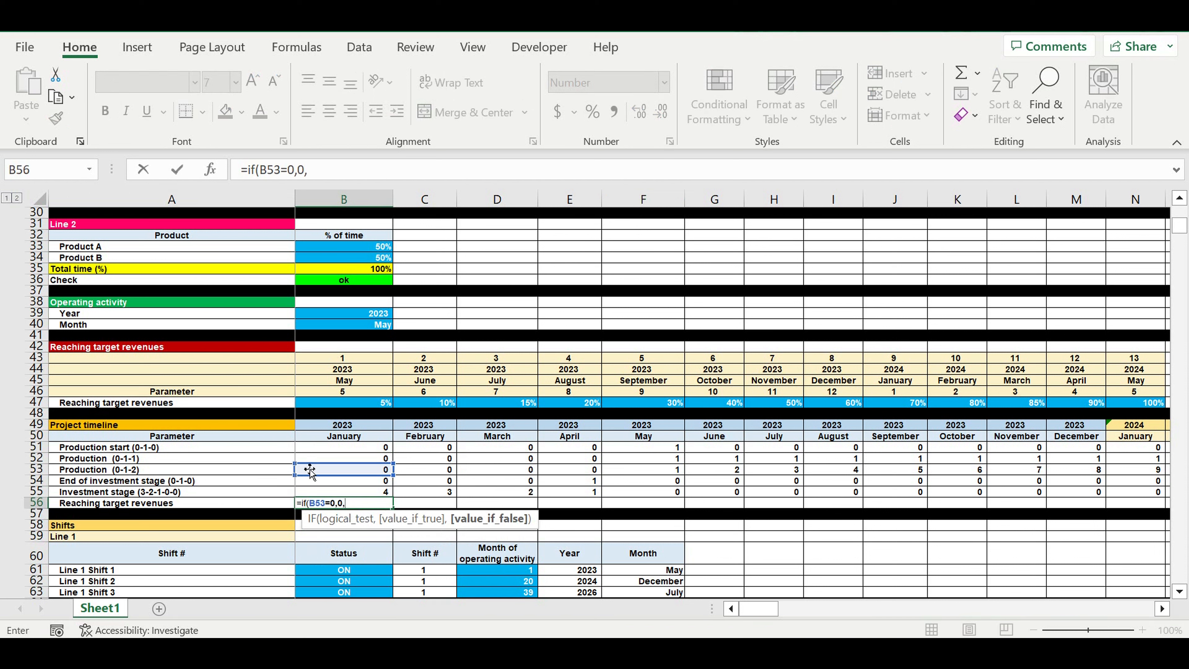
type(",if")
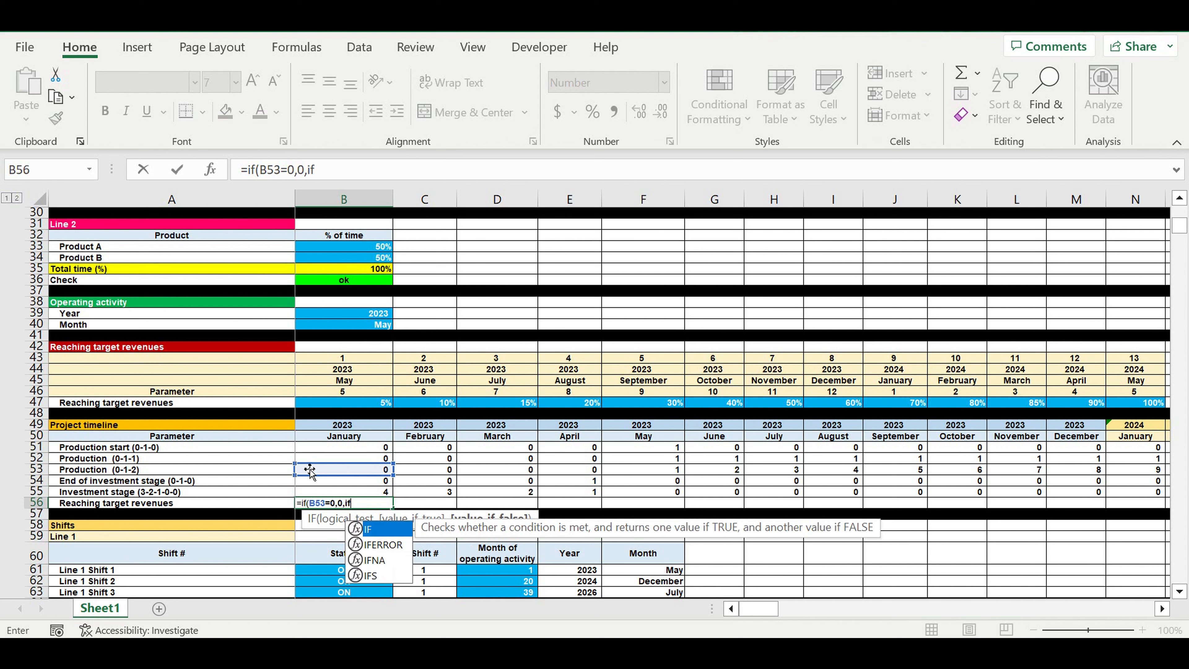
type("(")
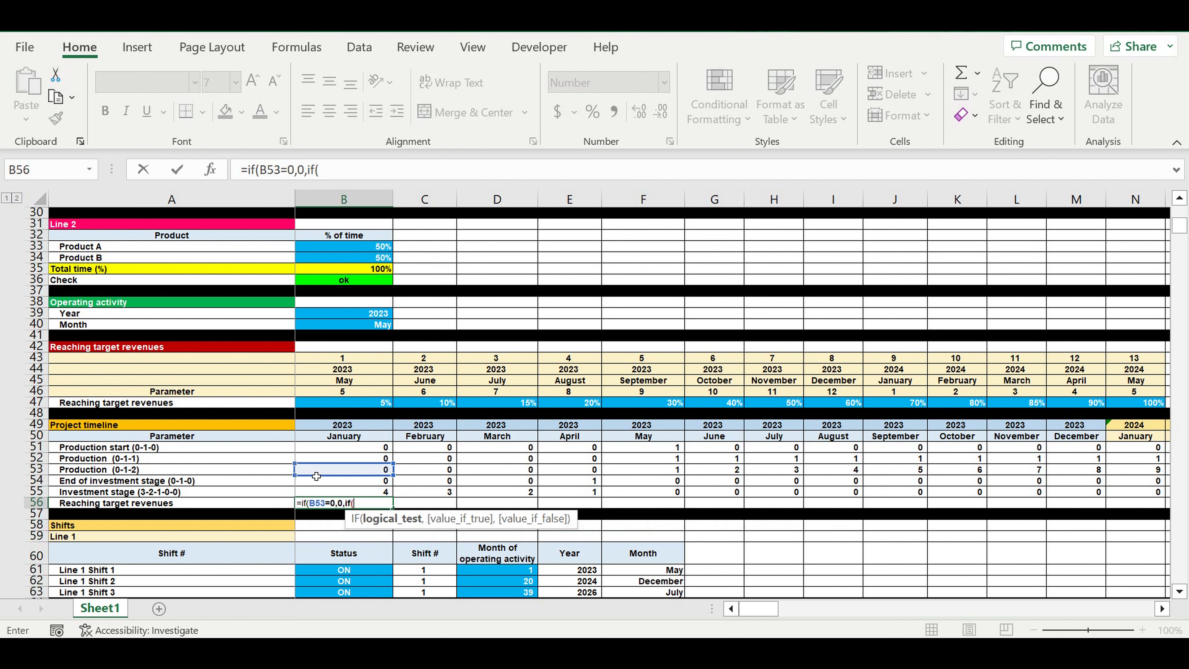
left_click(332, 474)
type("=1,")
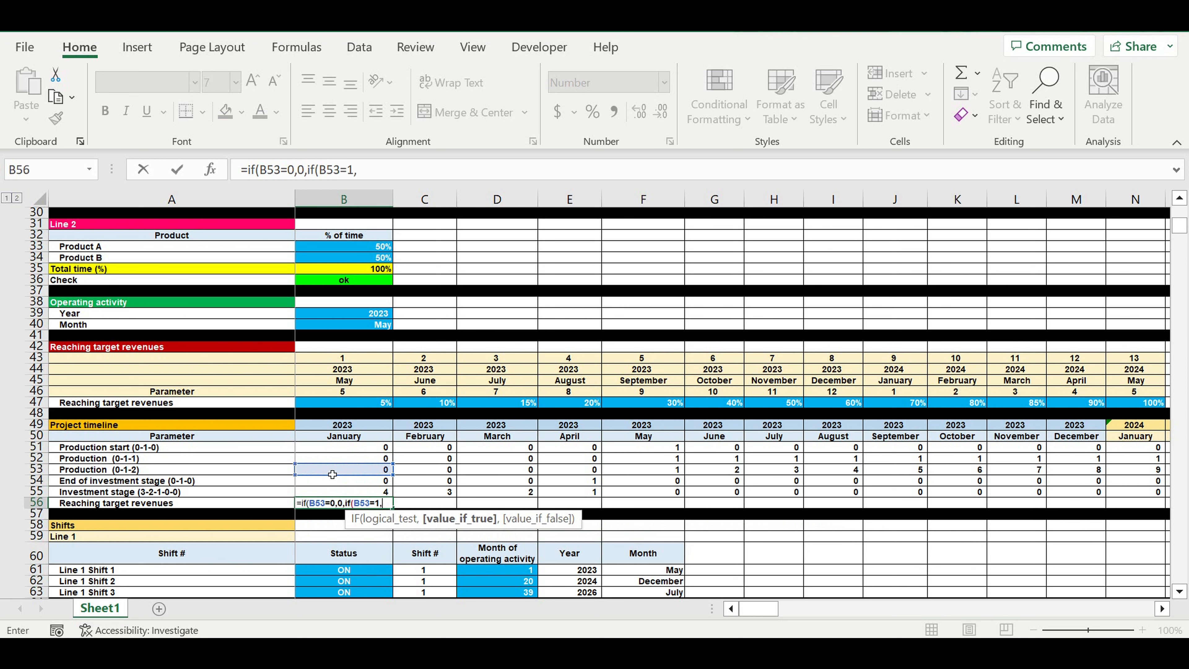
- Add the first month's target percentage as $B47, with a fixed column, to the nested IF in B56, followed by a comma
left_click(381, 178)
type(",")
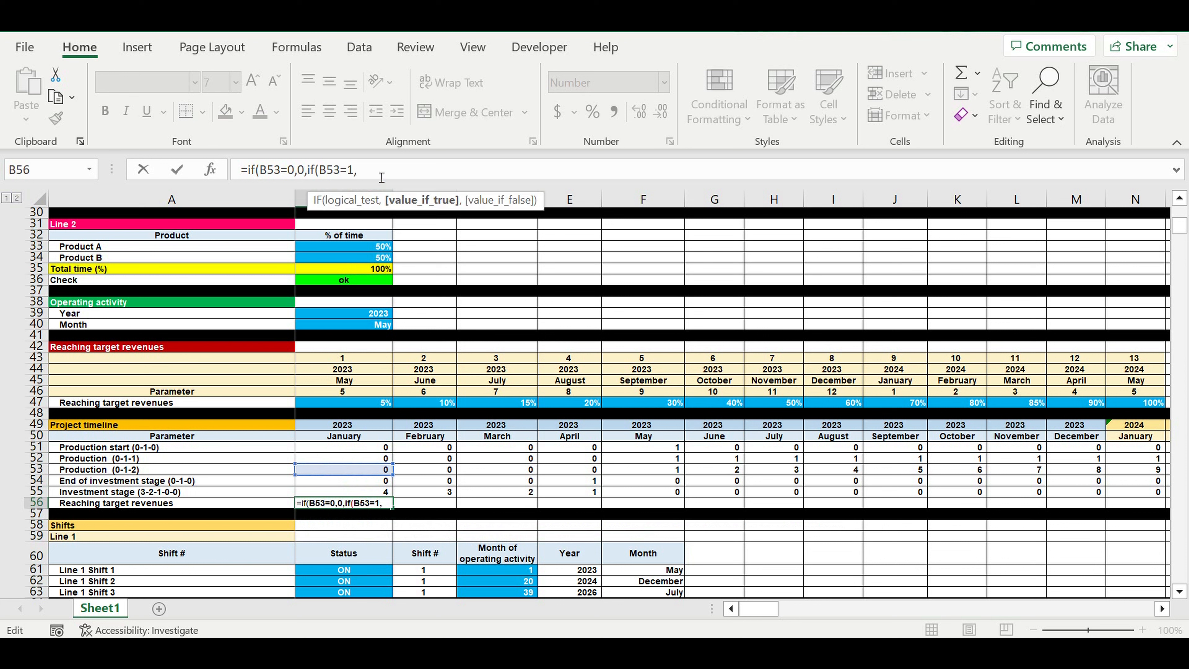
left_click(357, 405)
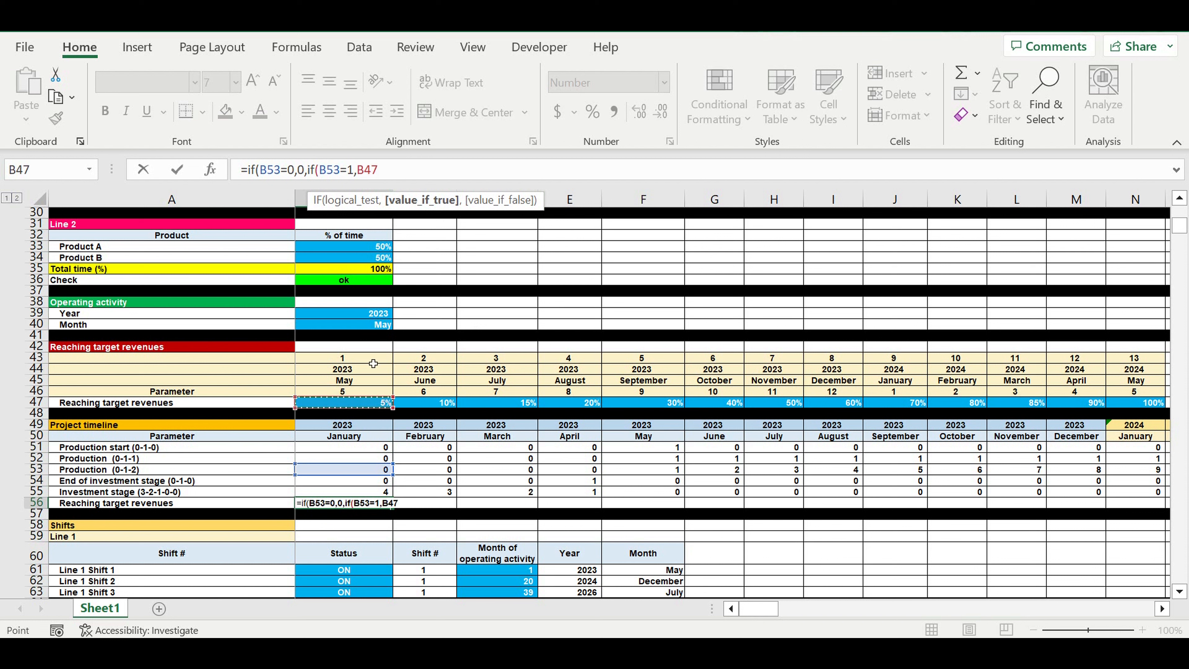
left_click(358, 177)
type("$")
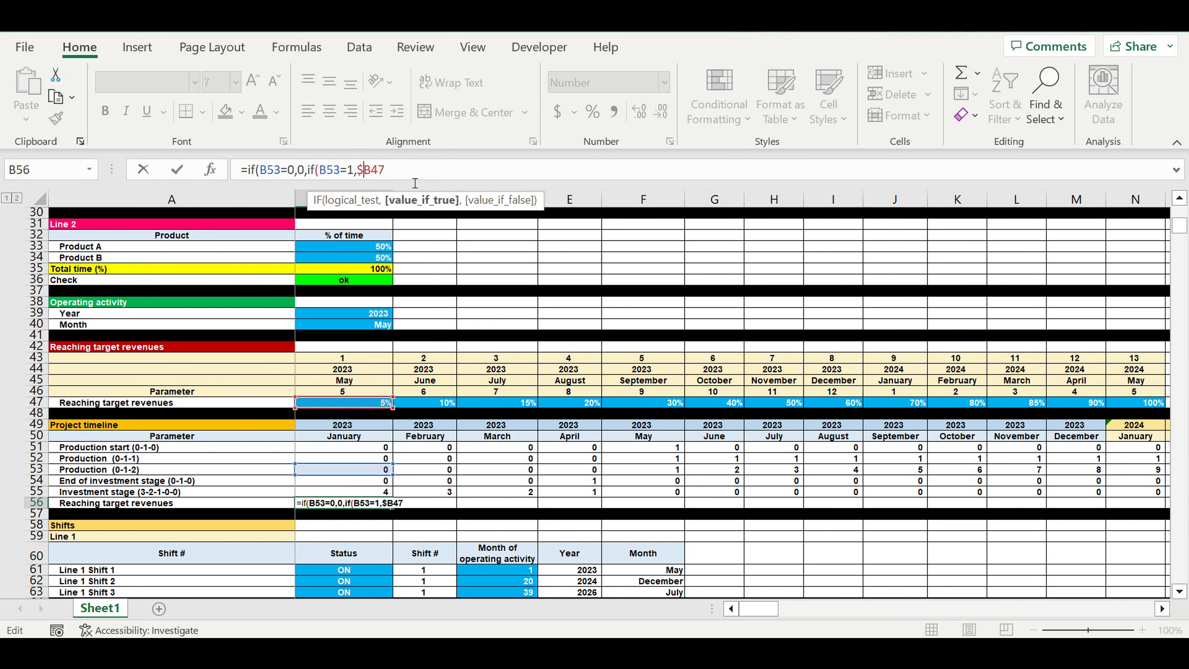
left_click(422, 172)
type(",")
- Copy the if(B53=1,$B47, block of the B56 formula and paste it twelve more times at the formula's end
left_click_drag(585, 185, 585, 230)
left_click_drag(414, 171, 317, 179)
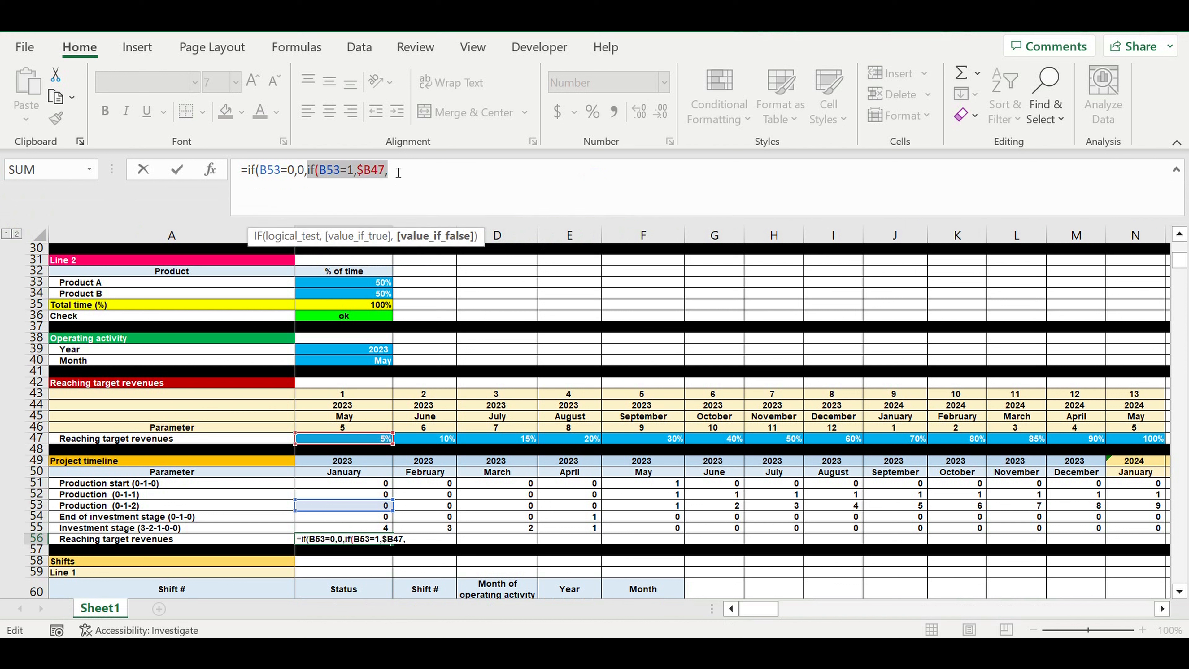
key("ctrl+c")
left_click(428, 179)
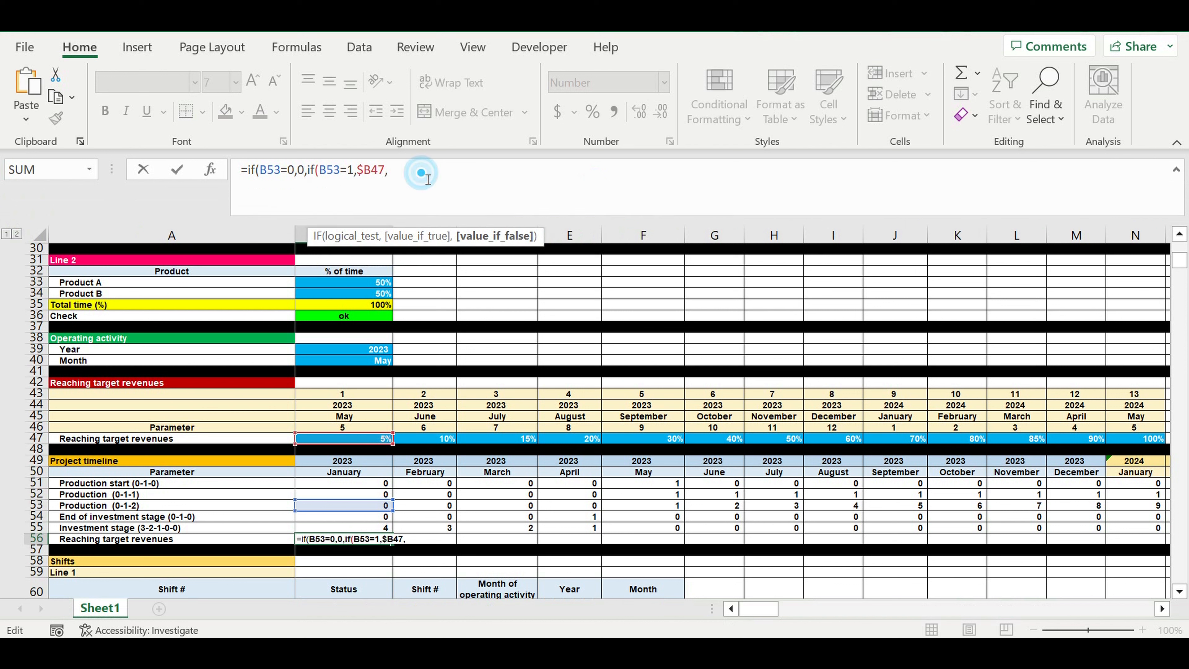
key("ctrl+v")
key("ctrl+v")
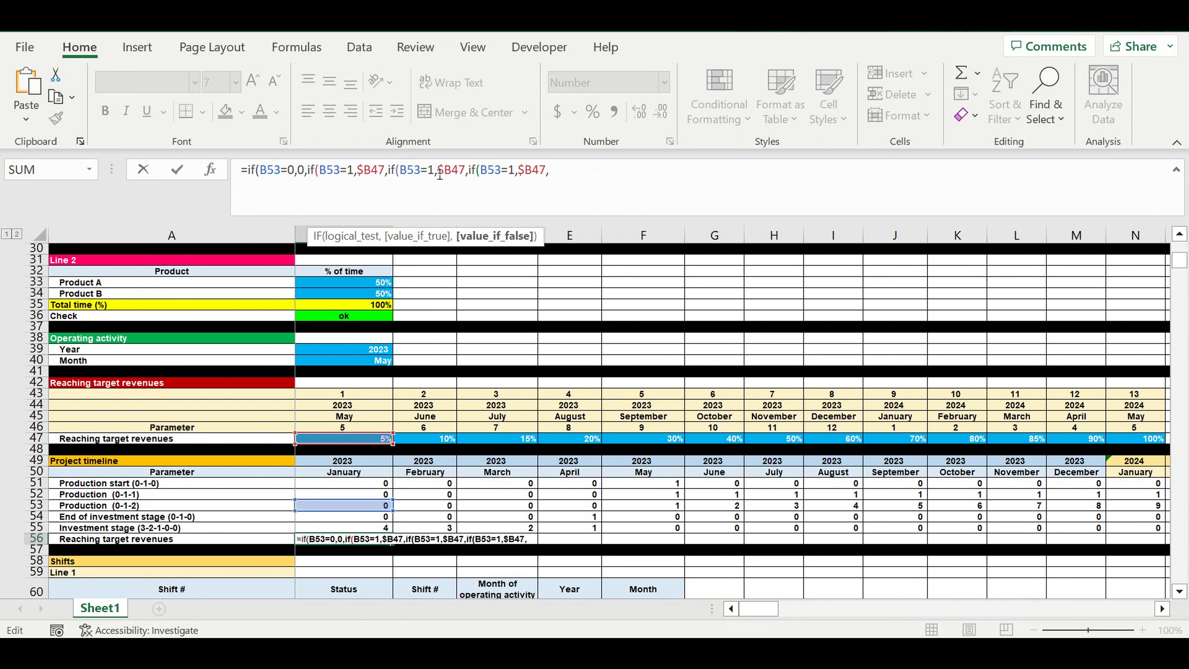
key("ctrl+v")
key("ctrl+v")
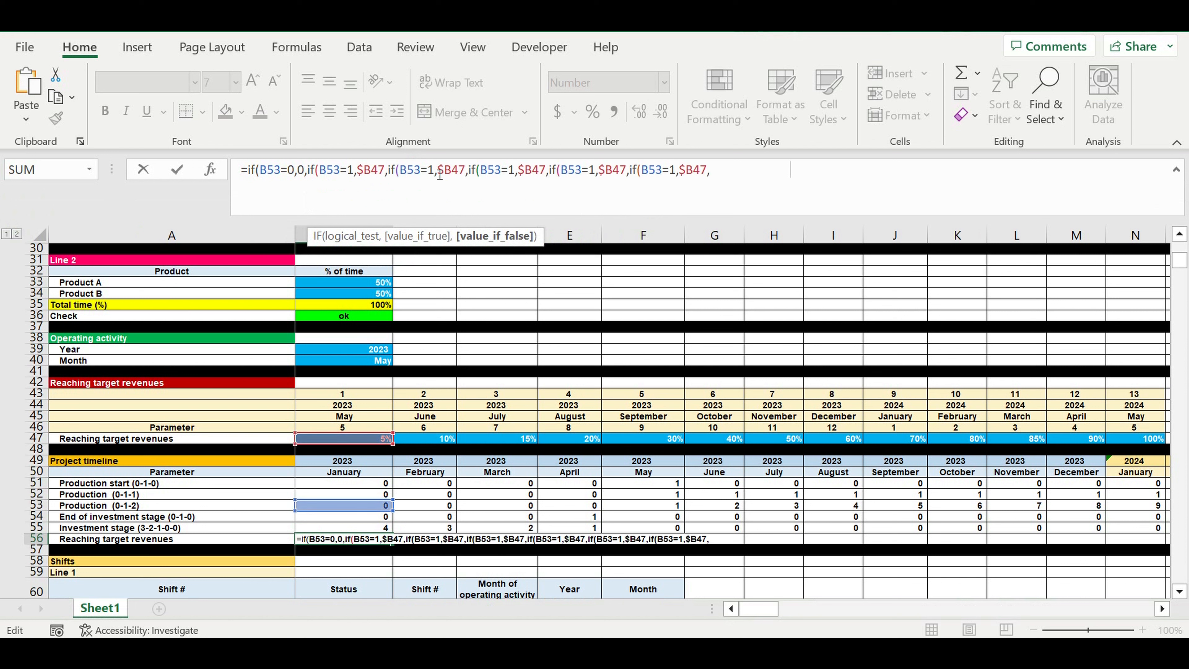
key("ctrl+v")
key("ctrl+v")
key("ctrl+v")
key("ctrl+v")
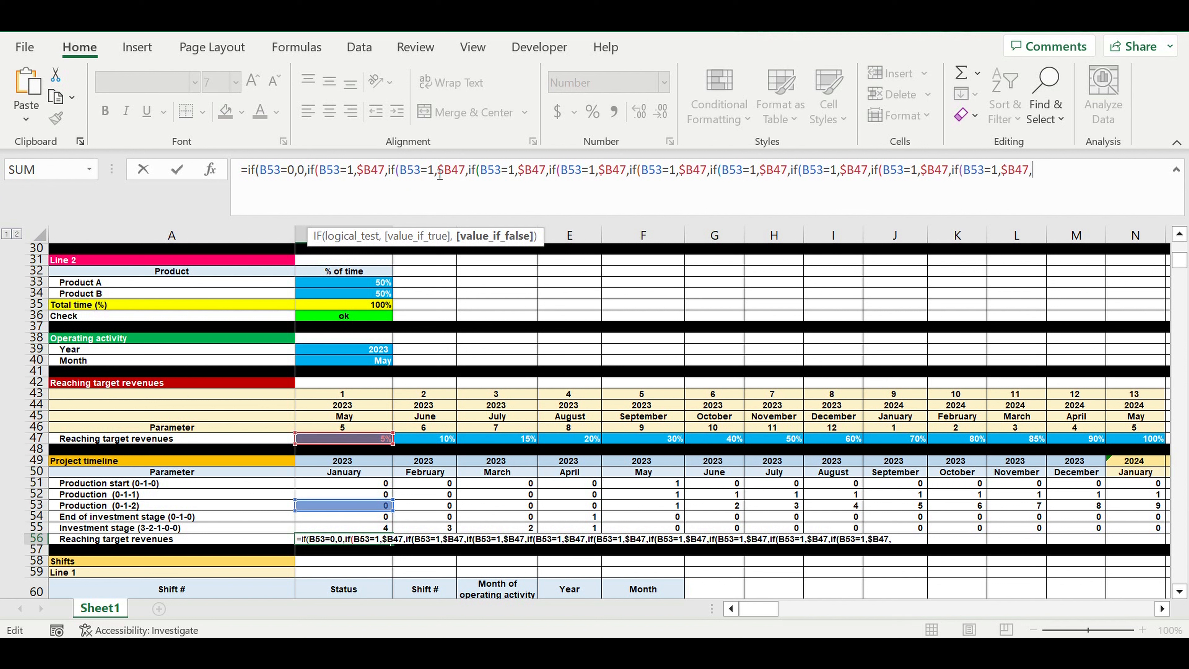
key("ctrl+v")
key("ctrl+v")
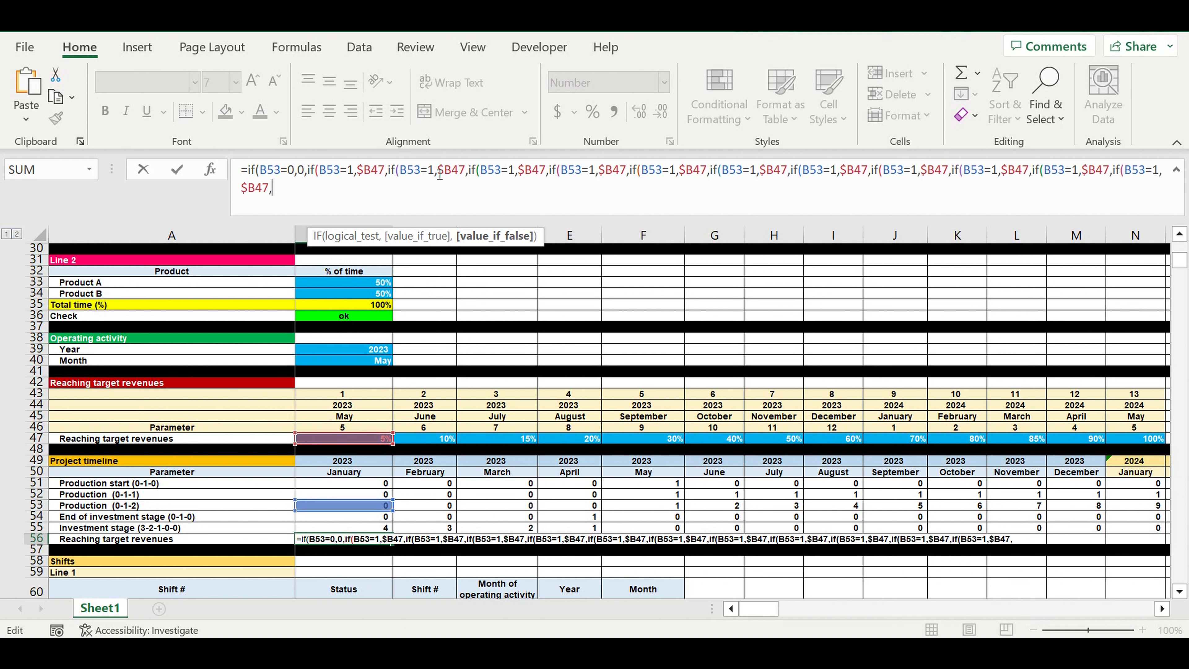
key("ctrl+v")
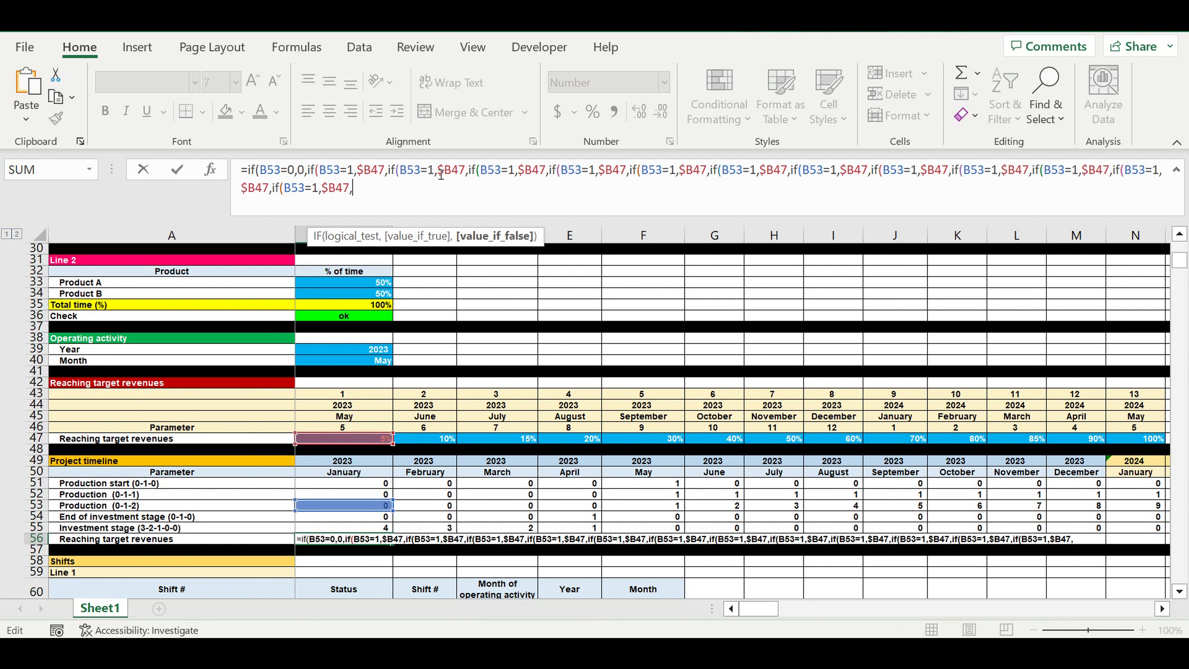
key("ctrl+v")
- Finish the nested IF in B56 with 0 as the final value and all closing brackets, and format the cell as a percentage
type("0")
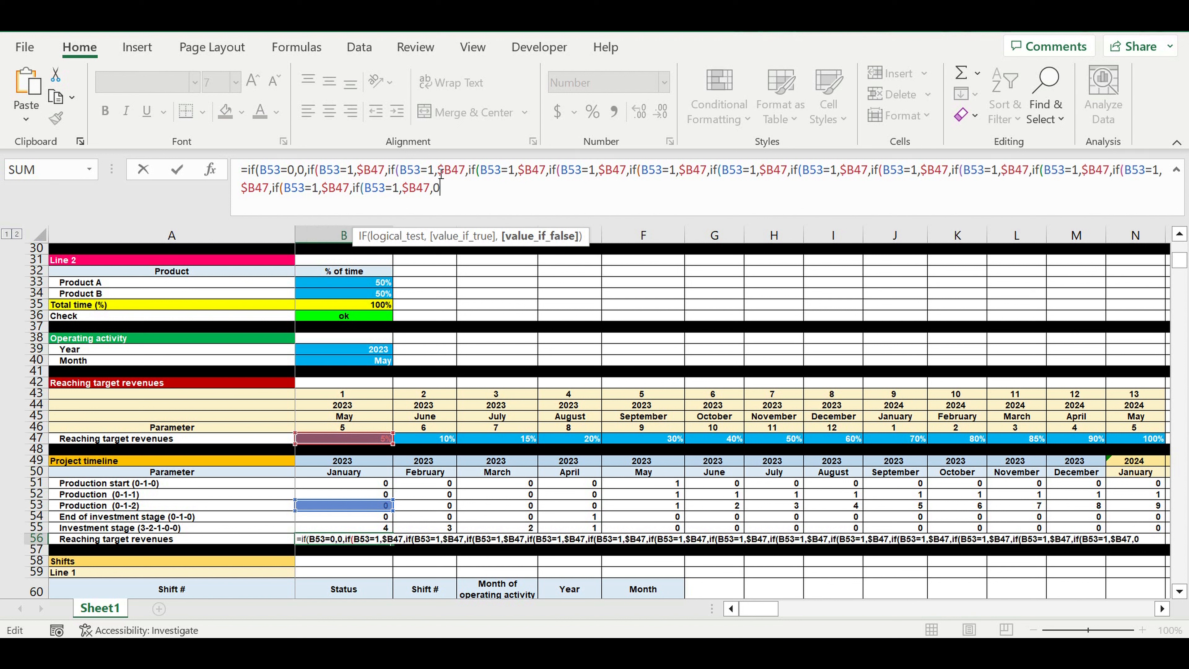
type(")")
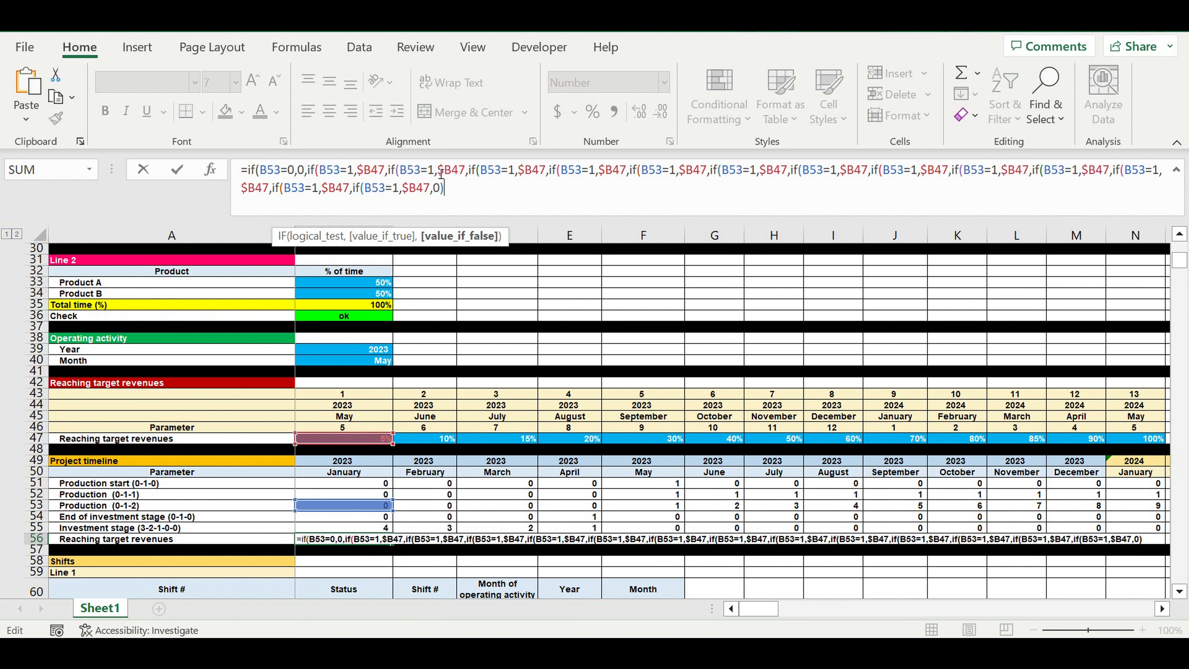
type(")))))")
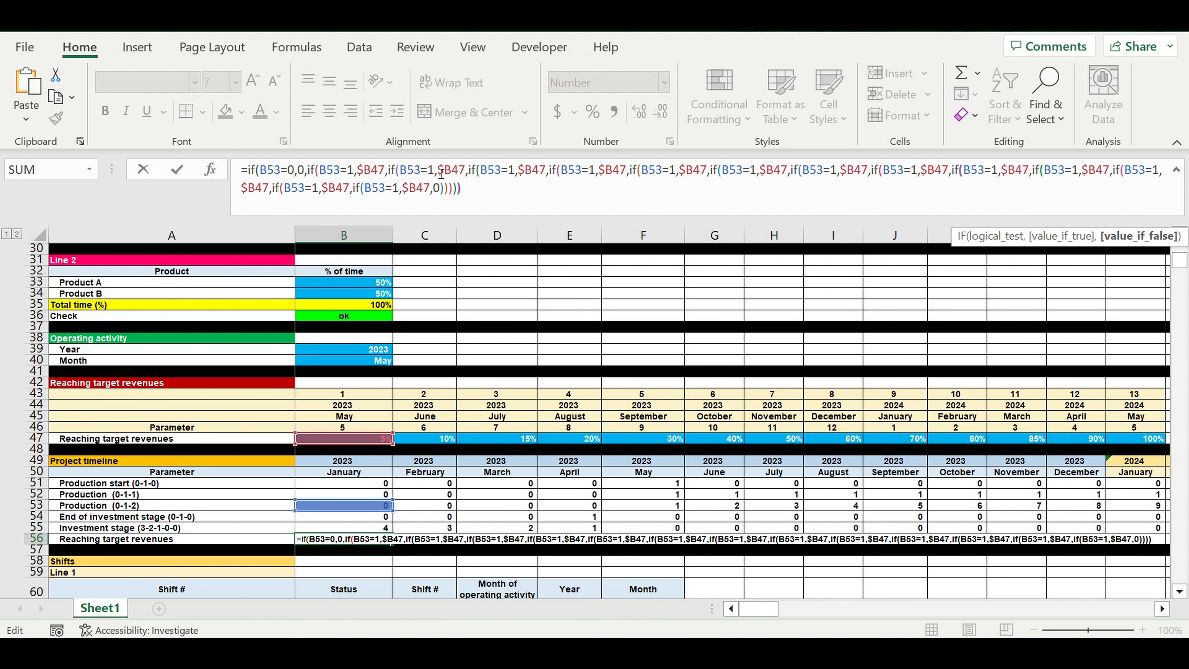
type("))")
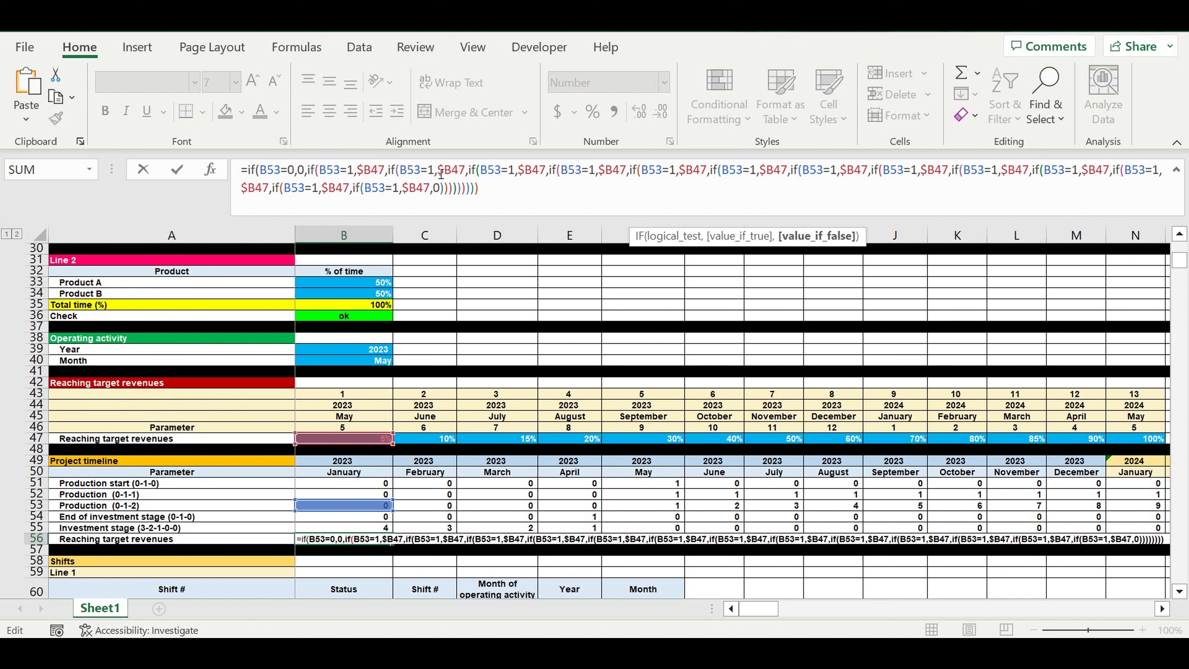
type(")))")
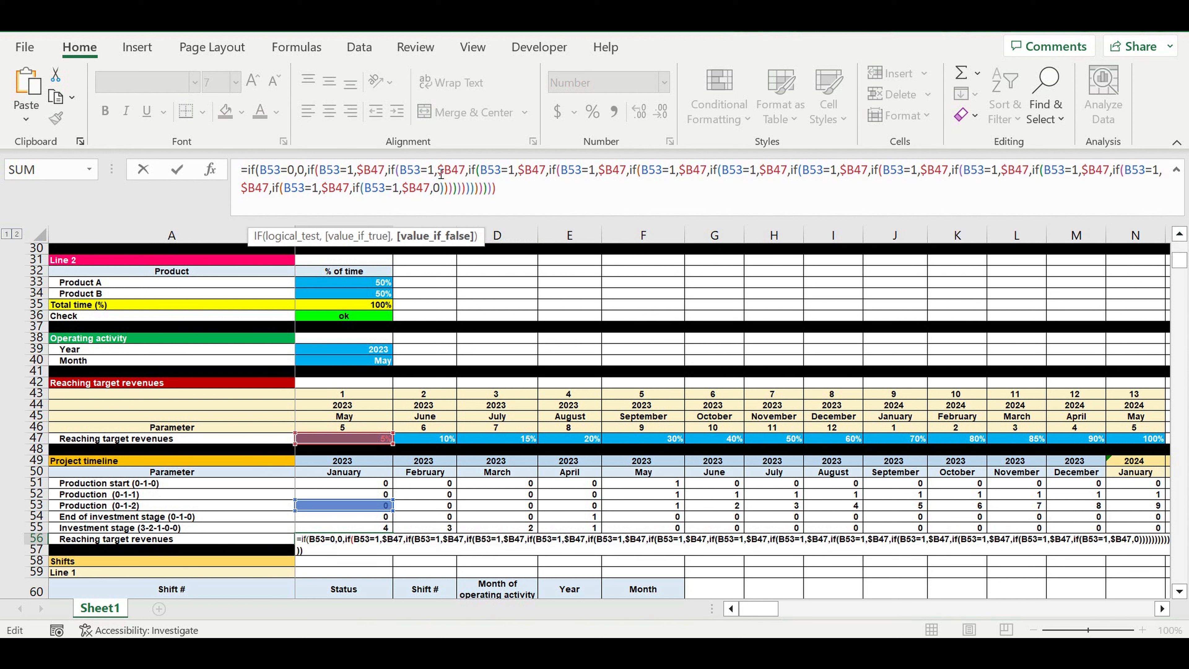
key("Return")
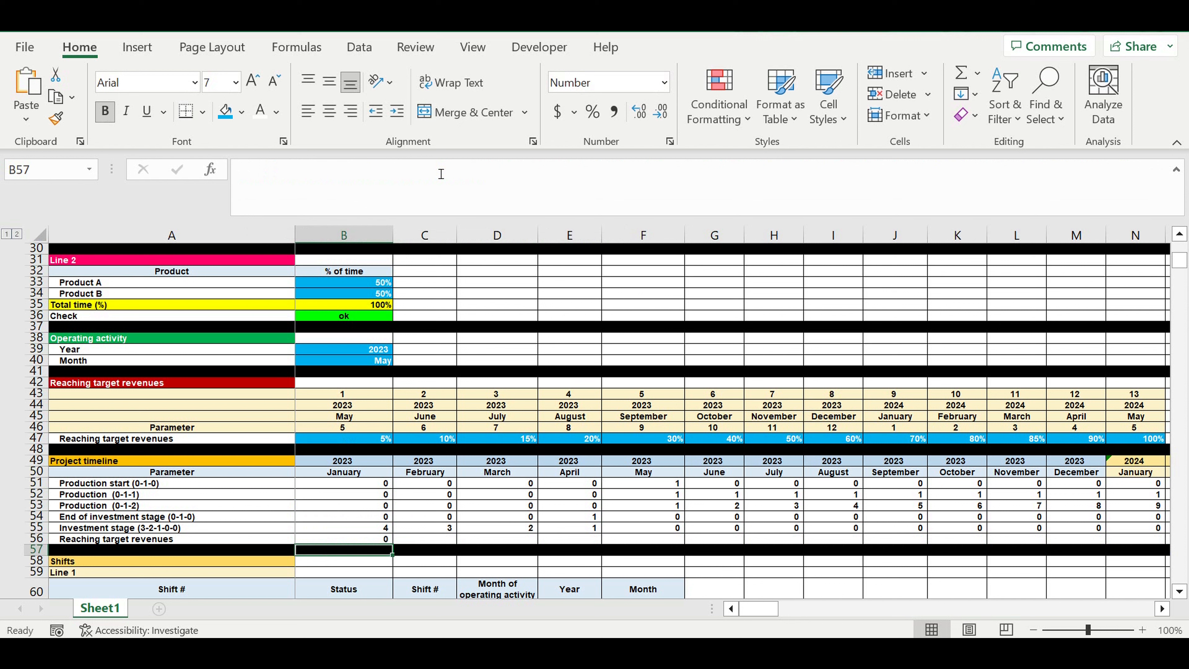
left_click(361, 539)
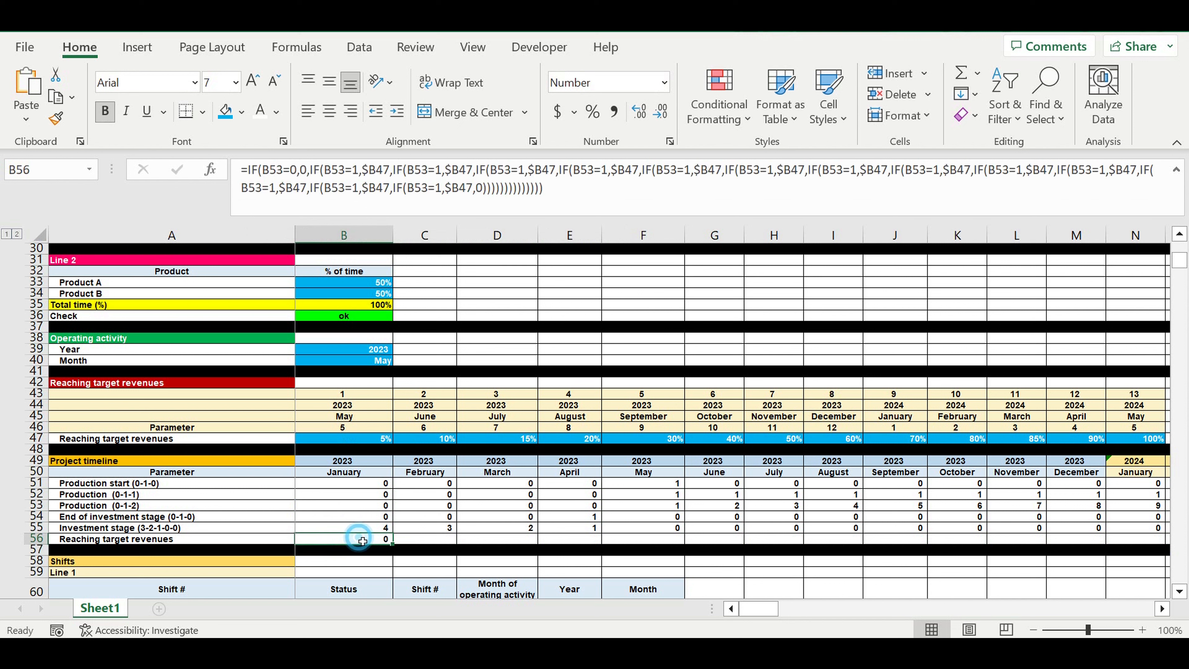
left_click(593, 111)
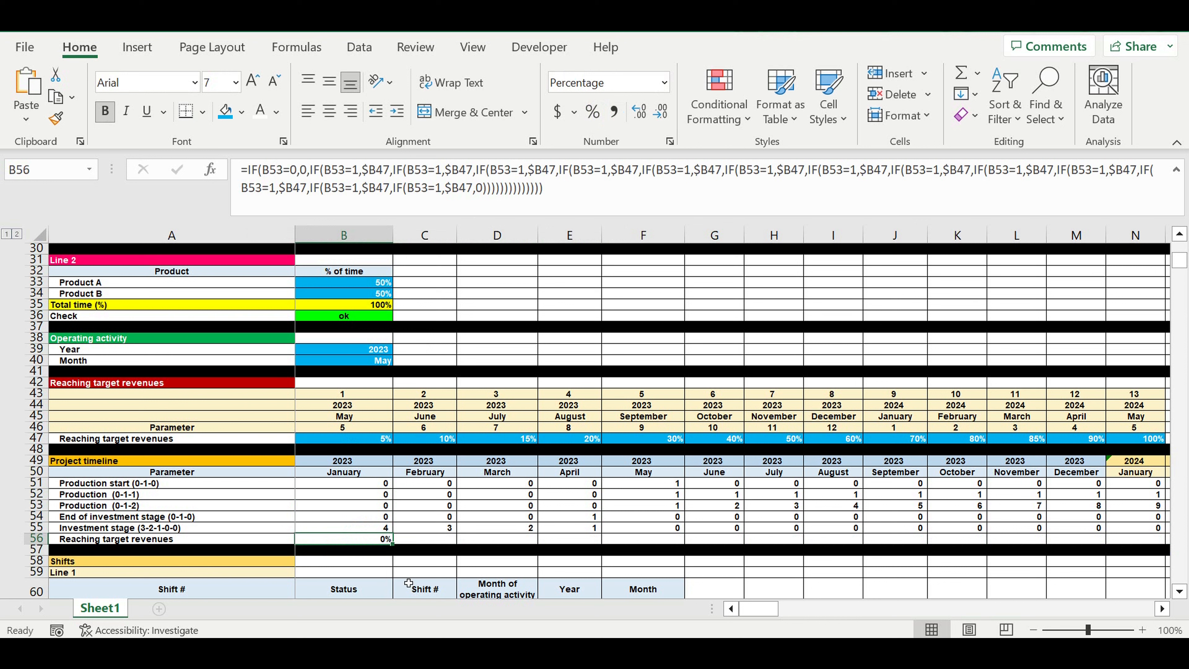
- In the B56 formula, change the second, third and fourth B53=1 tests to B53=2, B53=3 and B53=4
left_click(313, 167)
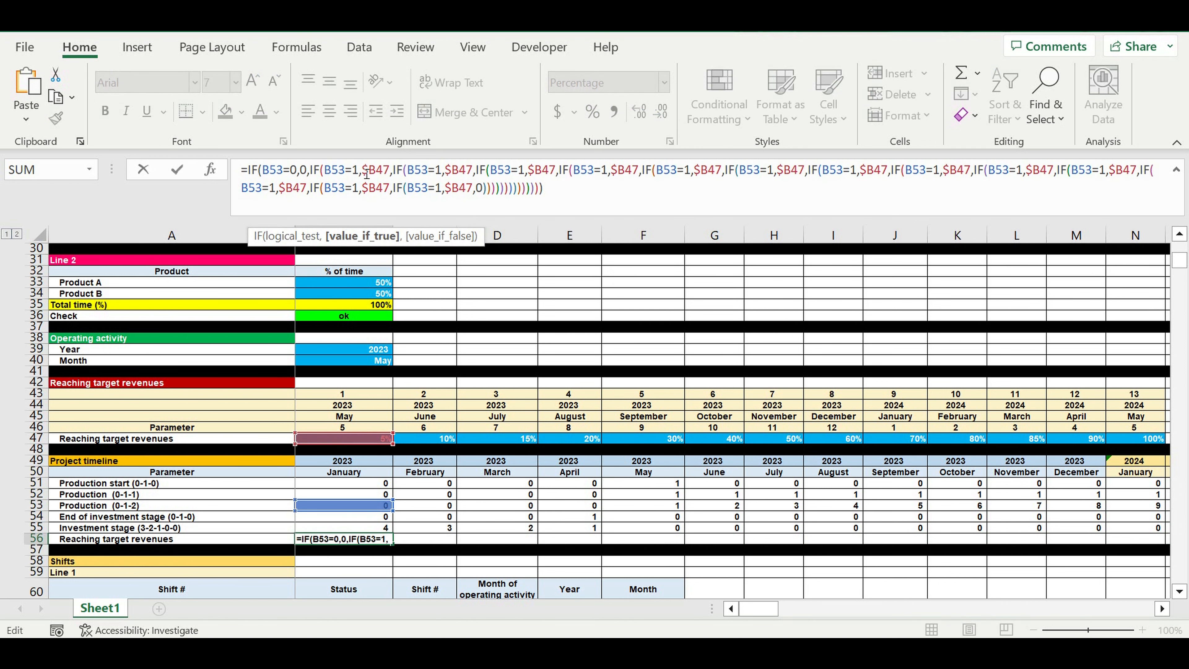
left_click(443, 170)
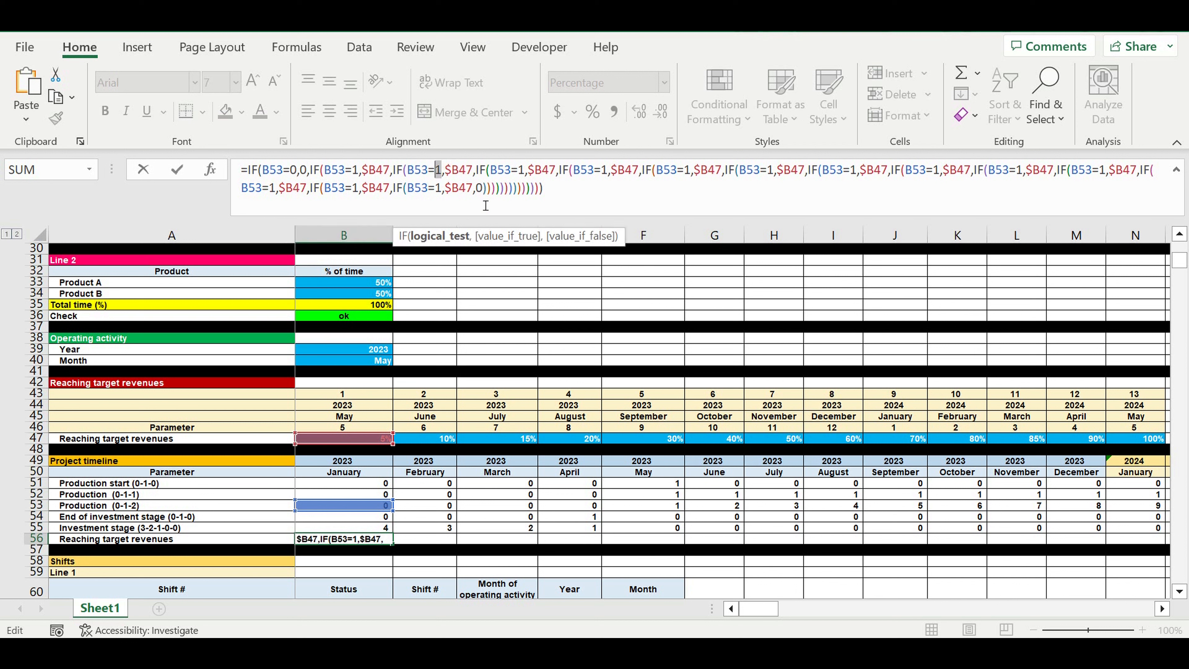
key("BackSpace")
type("2")
left_click(525, 170)
key("BackSpace")
type("3=2,$B47,IF(B53=3")
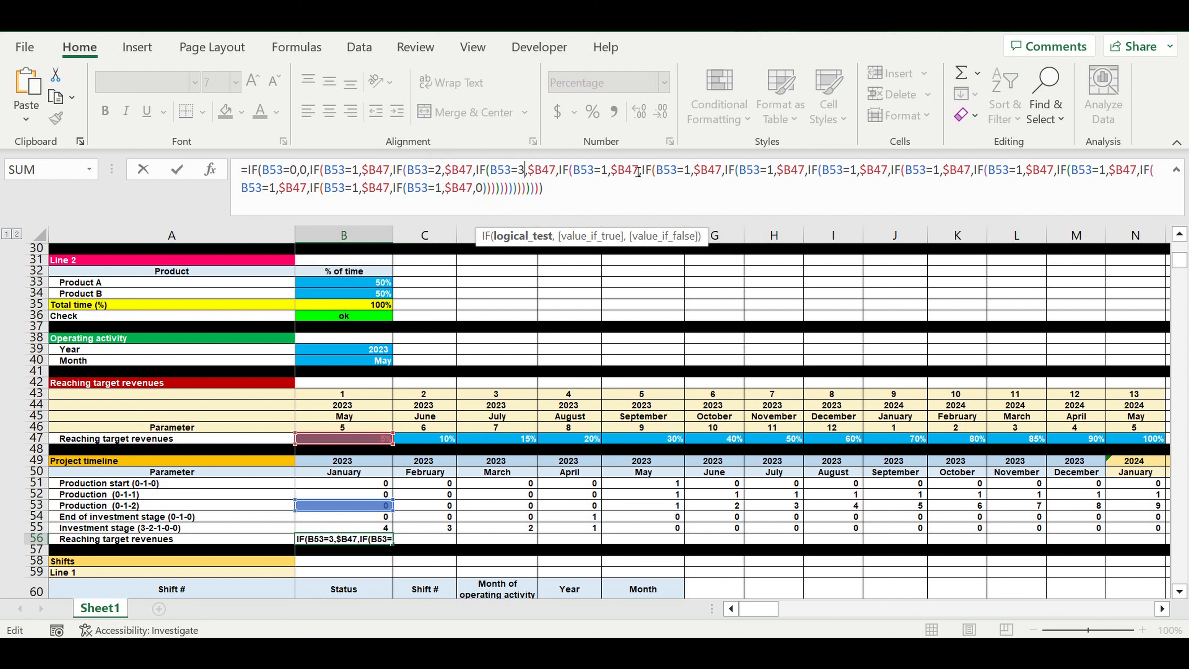
left_click(606, 169)
key("BackSpace")
type("47,IF(B53=4")
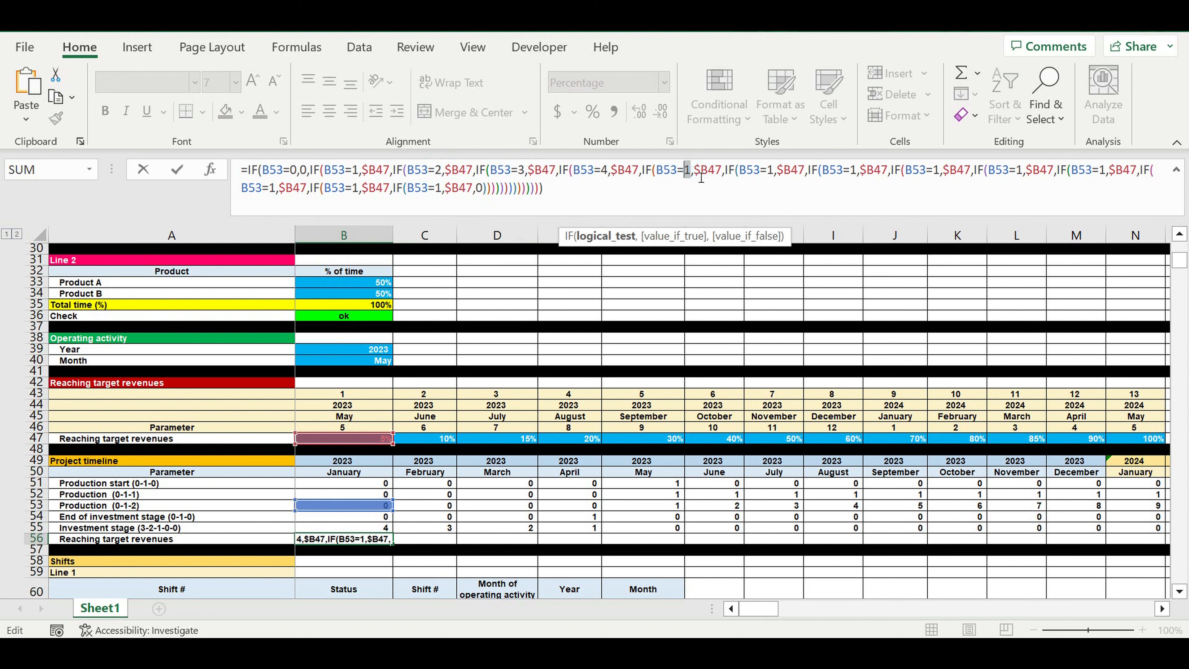
- Renumber the following five B53=1 tests in the B56 formula as B53=5, B53=6, B53=7, B53=8 and B53=9
left_click(695, 170)
key("BackSpace")
type("5")
left_click(778, 175)
key("BackSpace")
type("6")
left_click(861, 171)
key("BackSpace")
type("7")
left_click(944, 172)
key("BackSpace")
type("8")
left_click(1026, 172)
key("BackSpace")
type("9")
- Change the last four B53=1 tests in the B56 formula to B53=10, B53=11, B53=12 and B53>12
left_click(1109, 173)
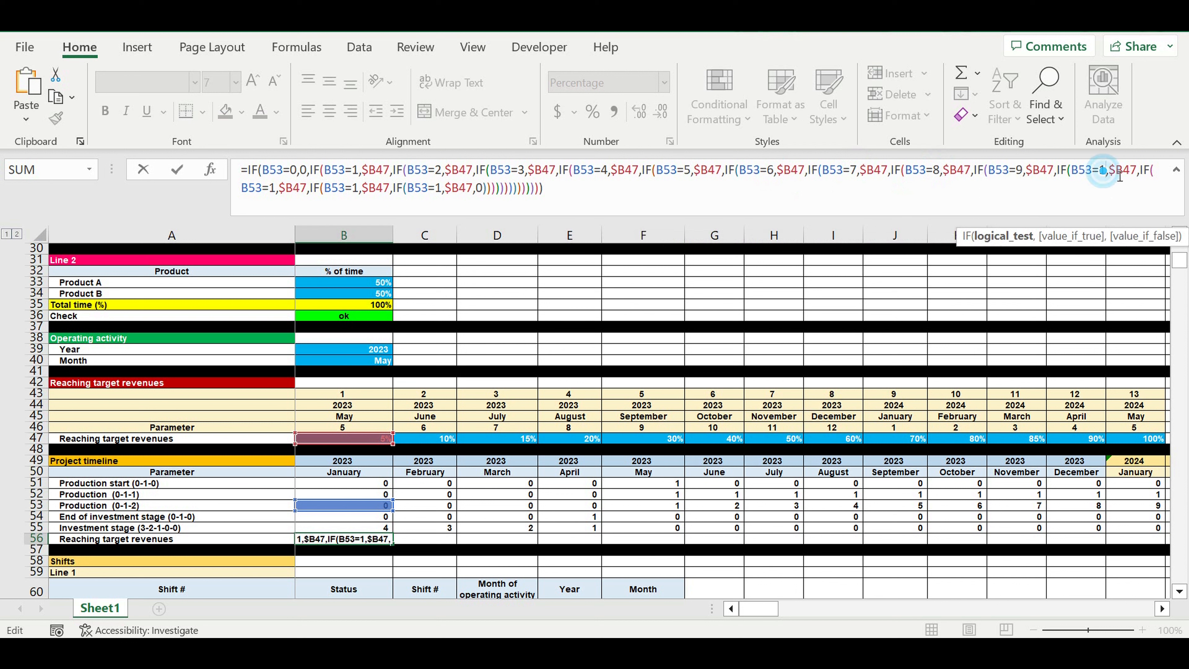
type("0")
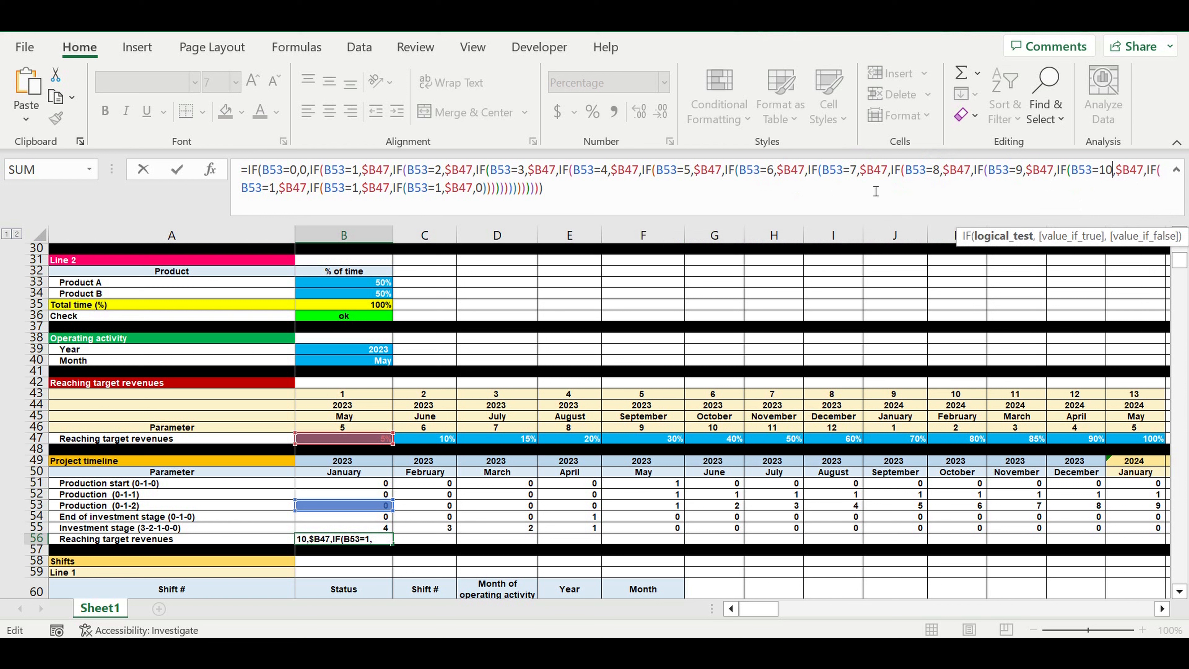
left_click(276, 188)
type("1")
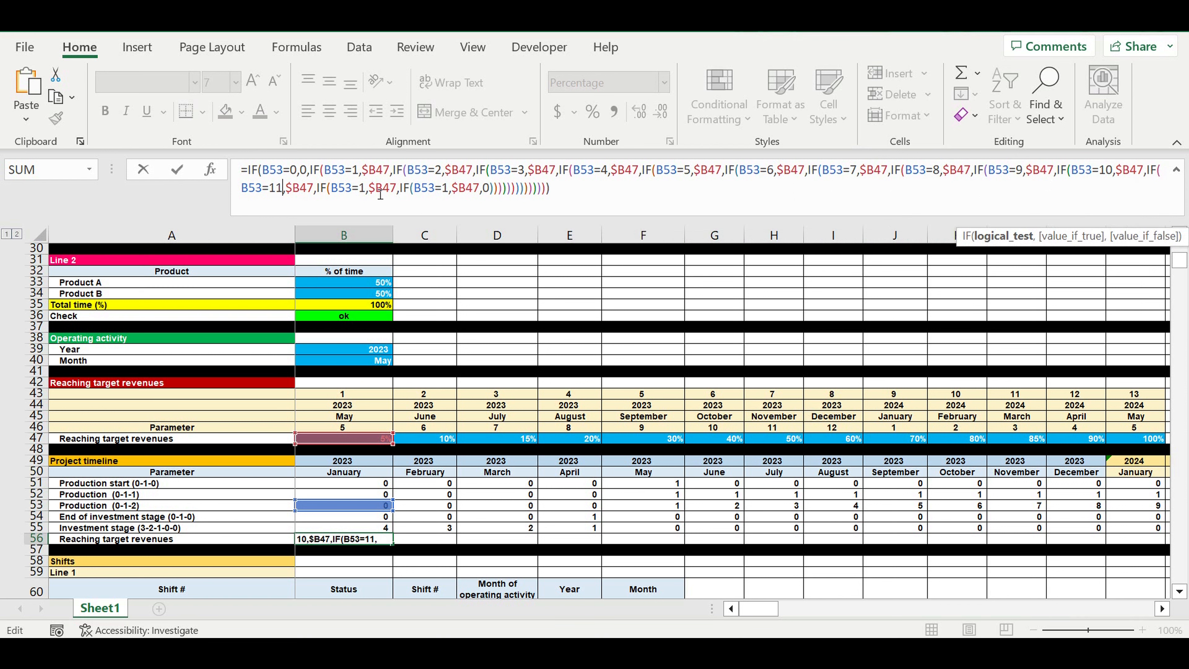
left_click(372, 189)
type("2")
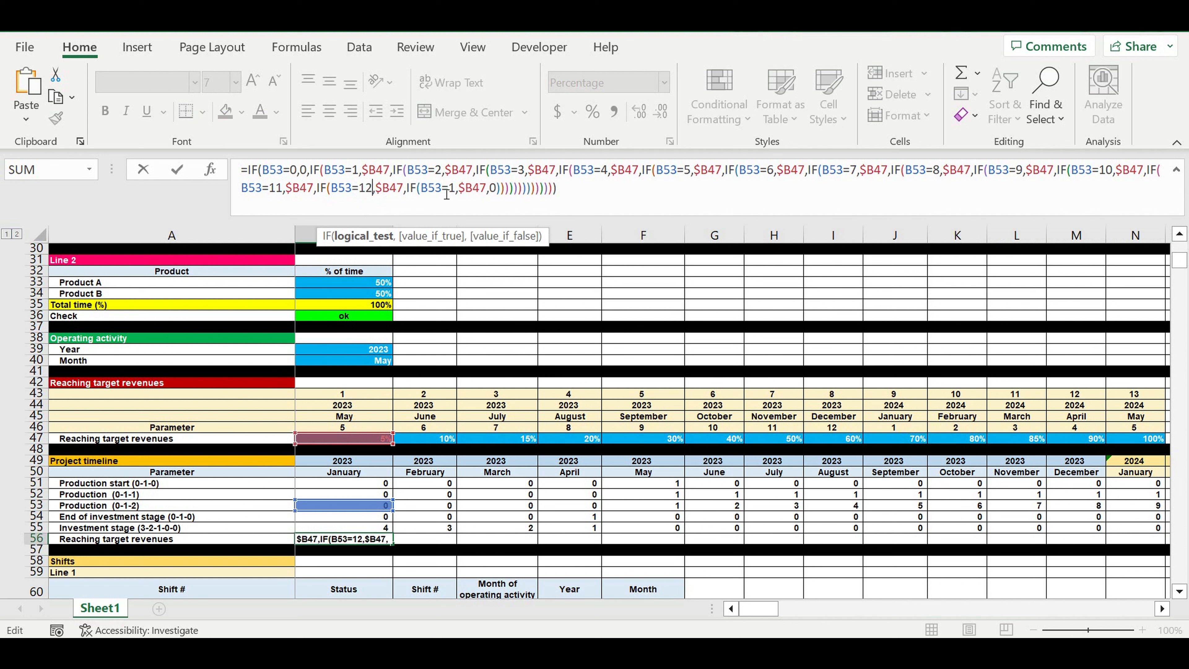
left_click_drag(448, 188, 444, 188)
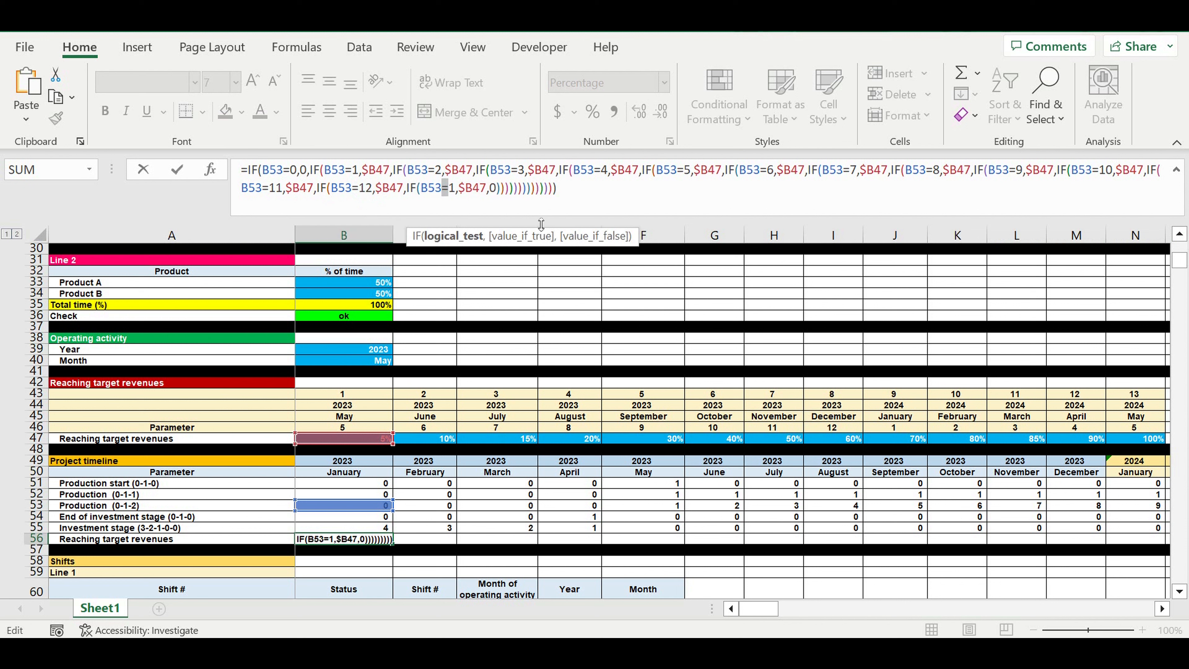
type(">12")
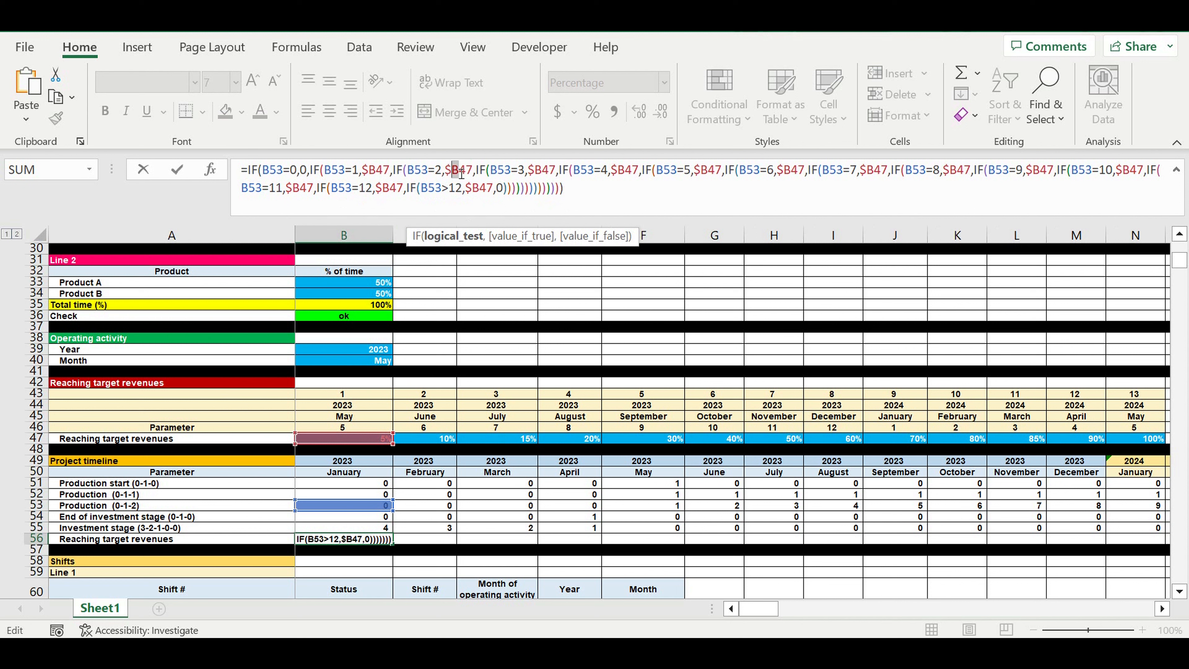
- Replace the $B47 results for production months 2 to 5 in the B56 formula with $c47, $d47, $e47 and $f47
left_click_drag(452, 173, 460, 173)
type("c")
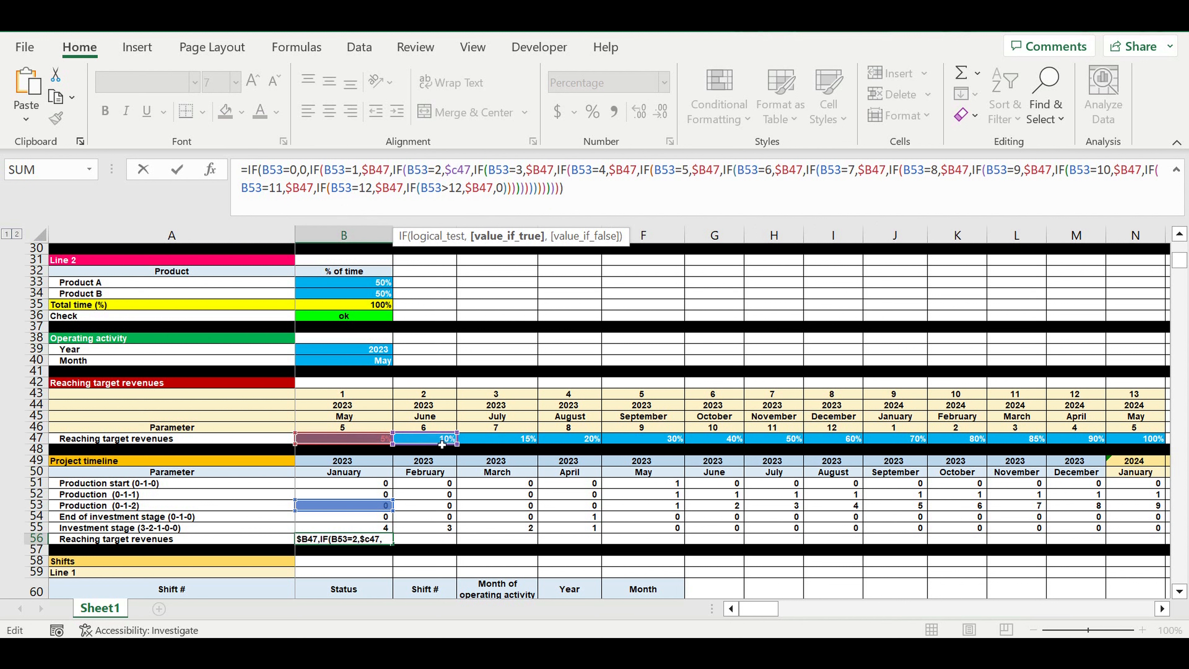
left_click_drag(533, 170, 543, 169)
type("d")
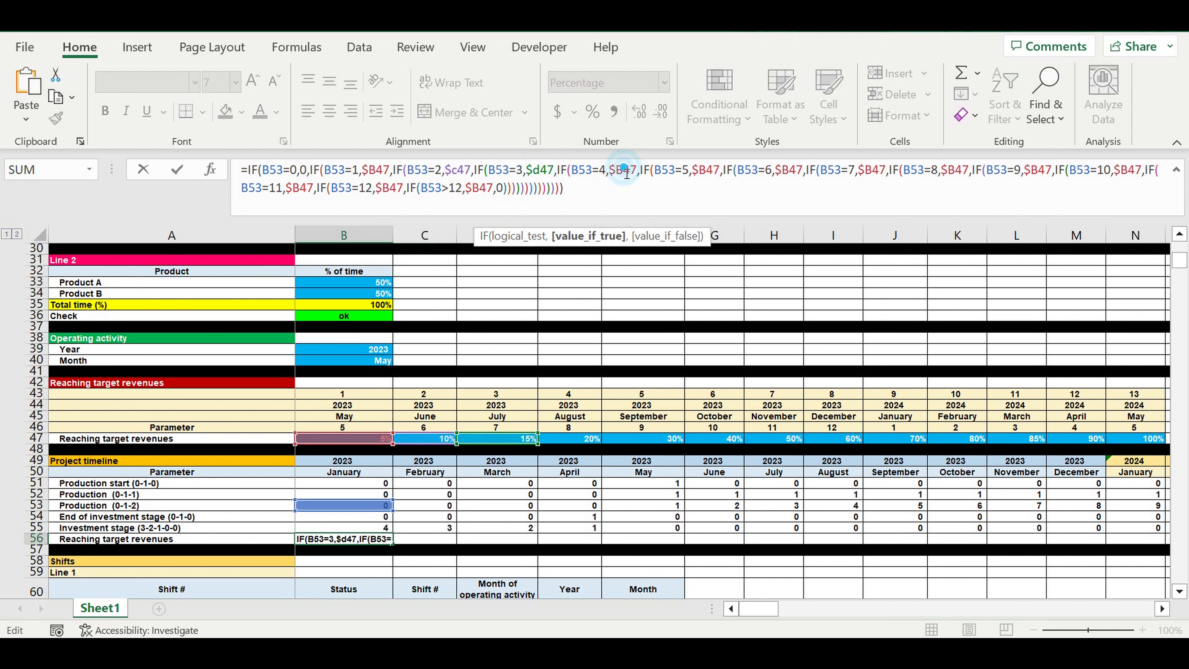
left_click_drag(614, 171, 624, 172)
type("e")
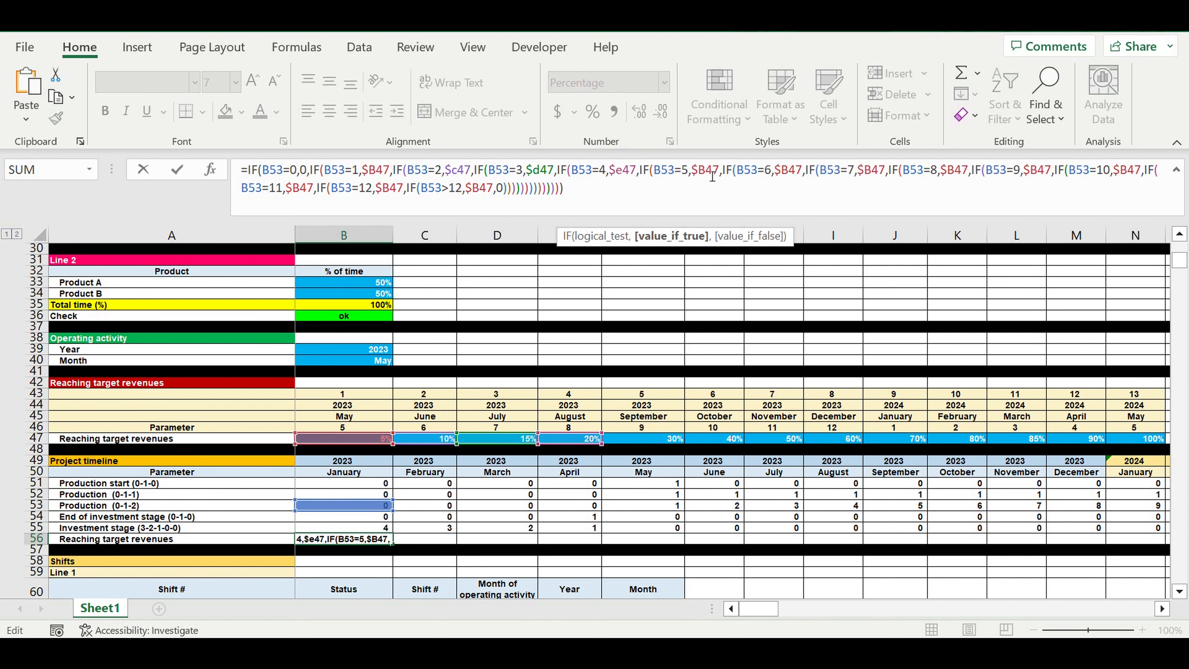
left_click_drag(698, 177, 706, 178)
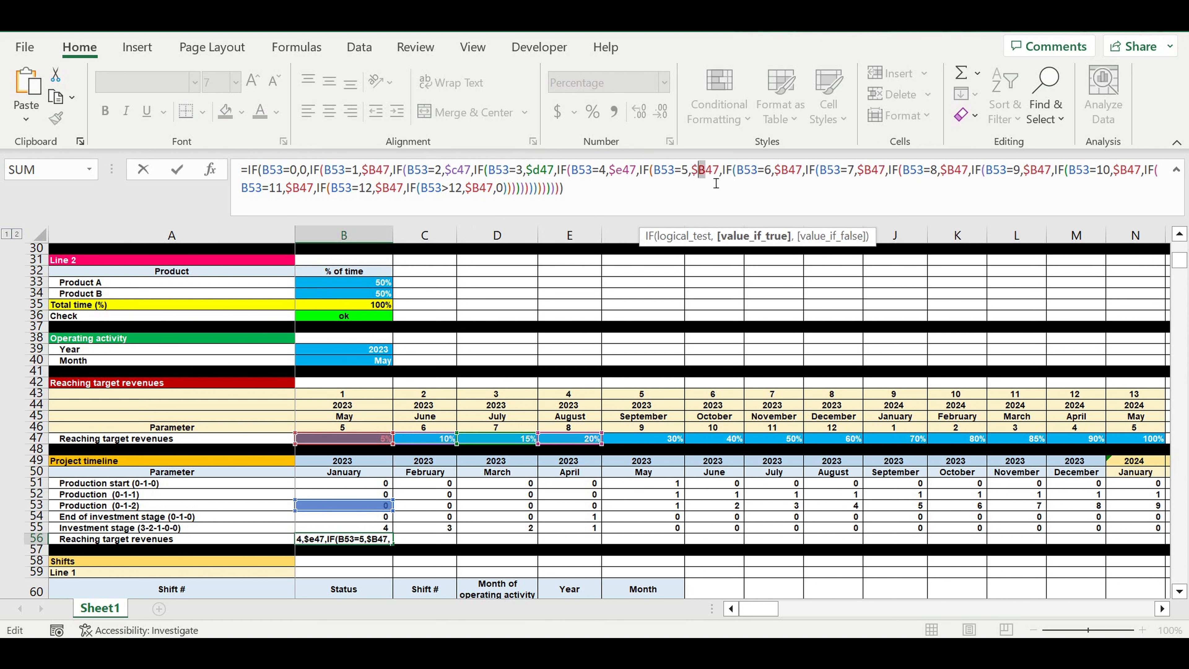
type("f")
- Replace the $B47 results for production months 6 to 9 in the B56 formula with $g47, $h47, $i47 and $j47
left_click_drag(777, 178, 785, 178)
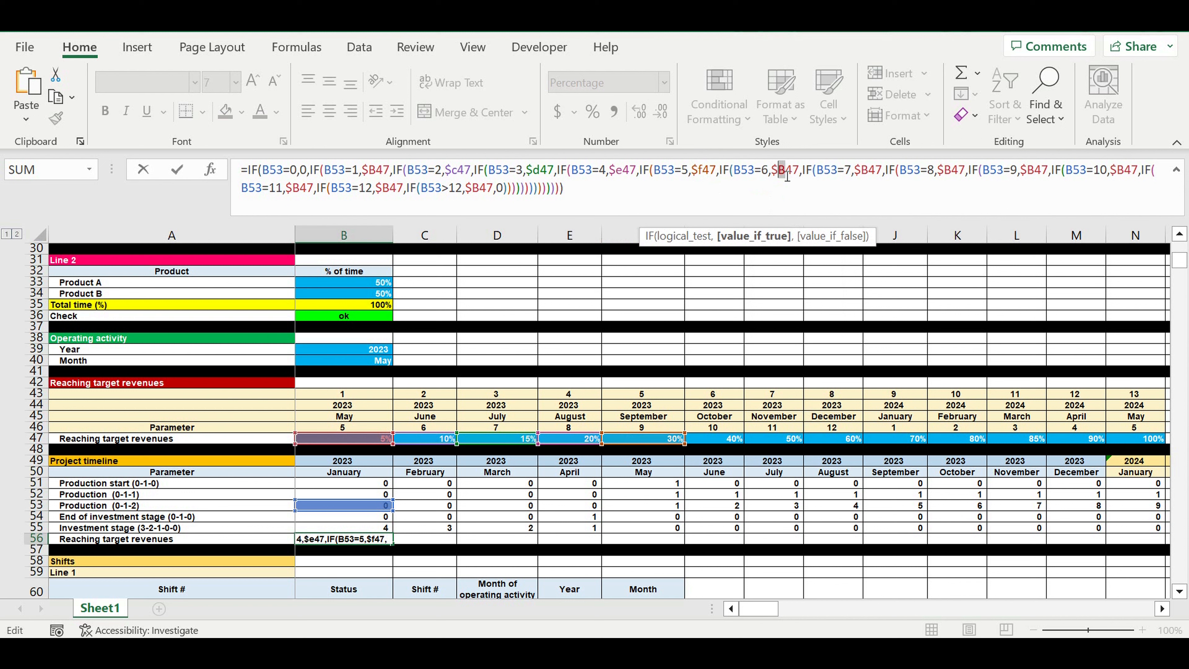
type("g")
left_click_drag(861, 177, 868, 177)
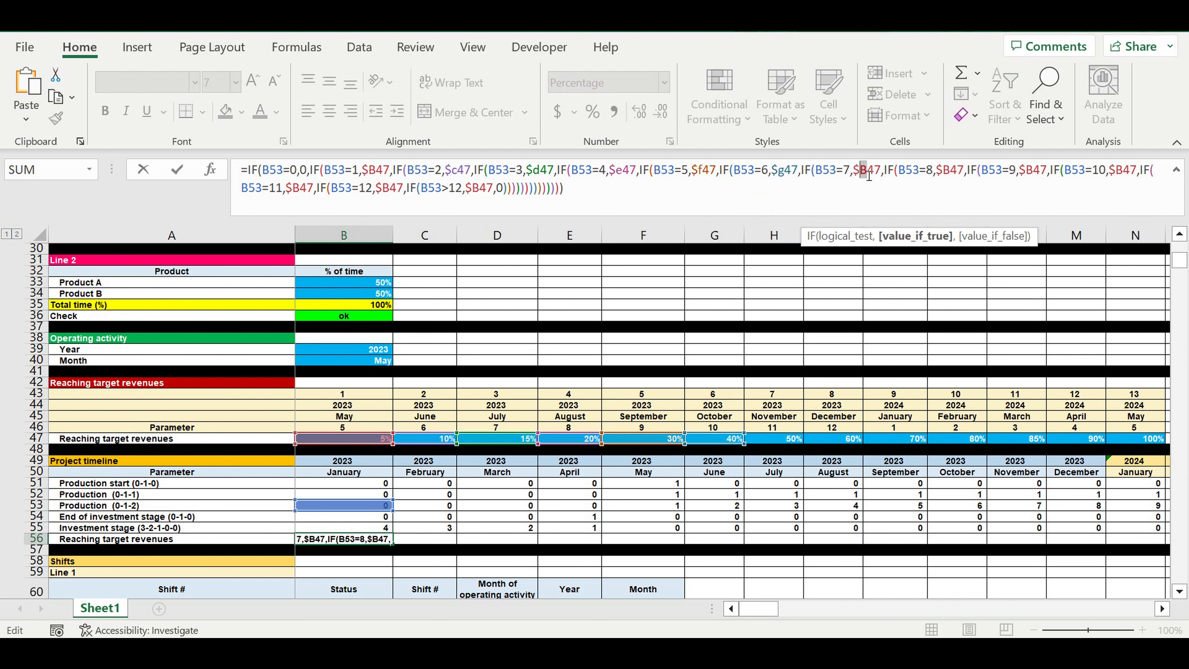
type("h")
left_click_drag(943, 177, 950, 177)
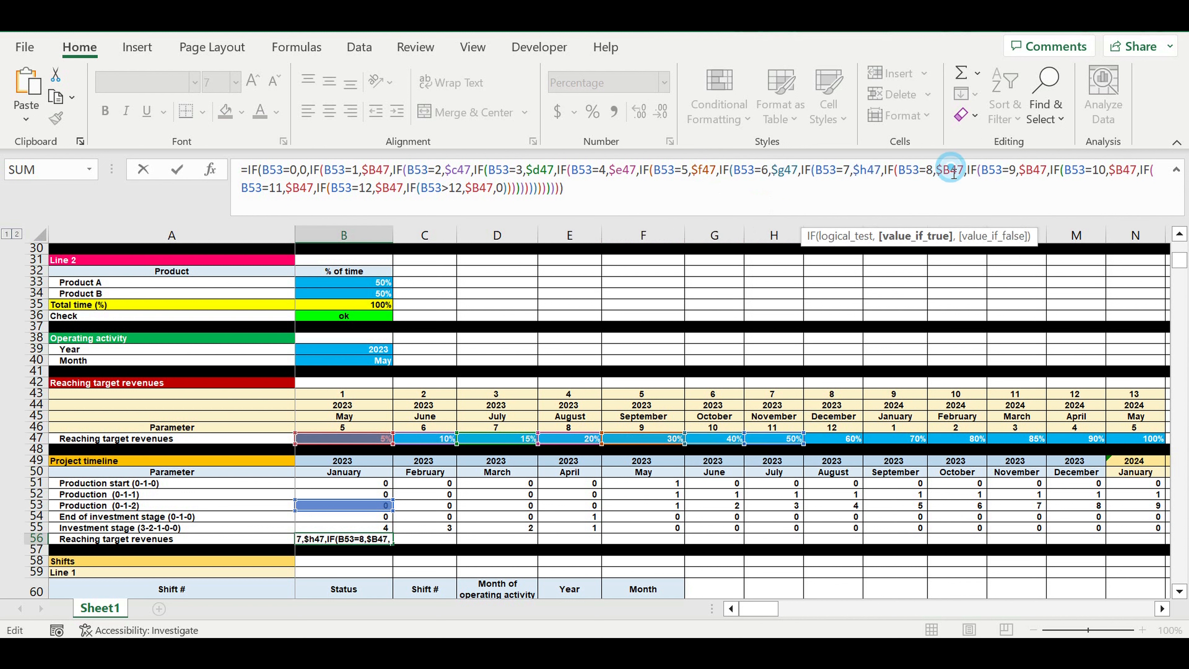
type("i")
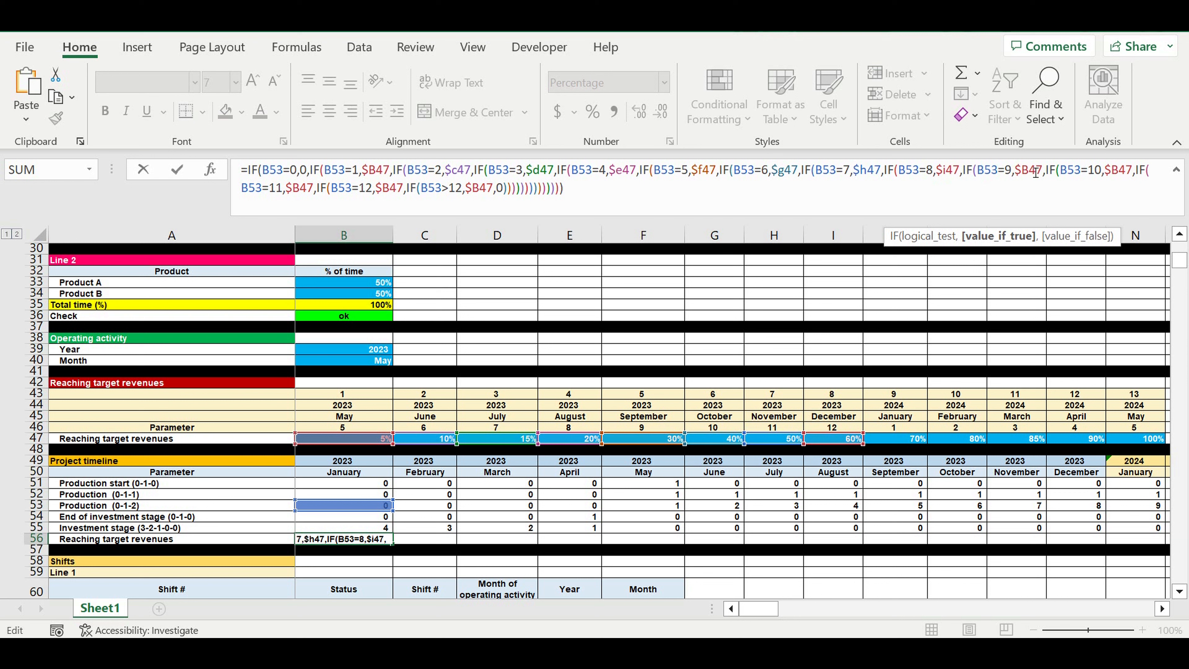
left_click_drag(1021, 174, 1029, 174)
type("j")
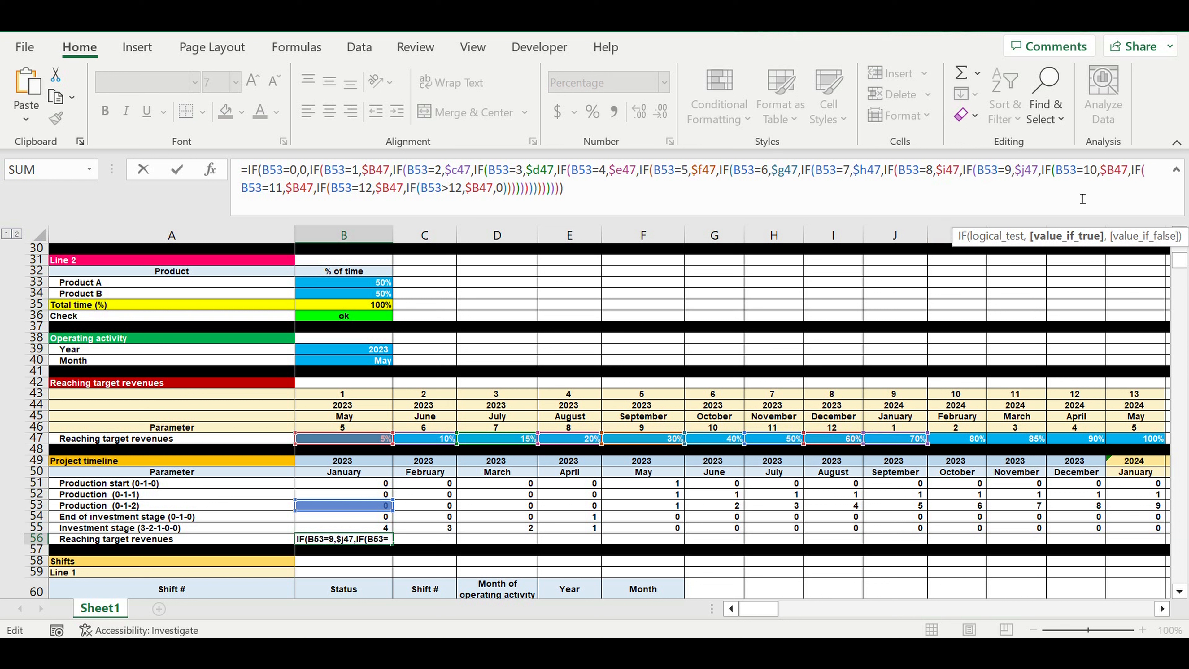
- Replace the $B47 results for production months 10, 11, 12 and >12 in the B56 formula with $k47, $l47, $m47 and $n47
left_click_drag(1108, 173, 1116, 174)
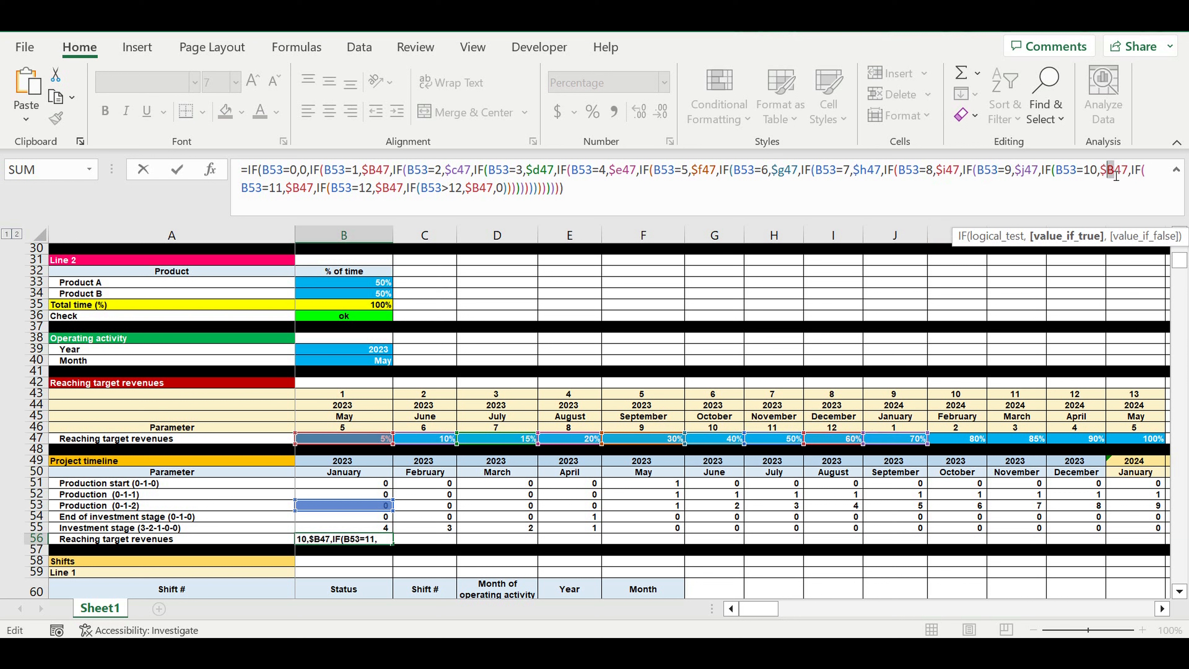
type("k")
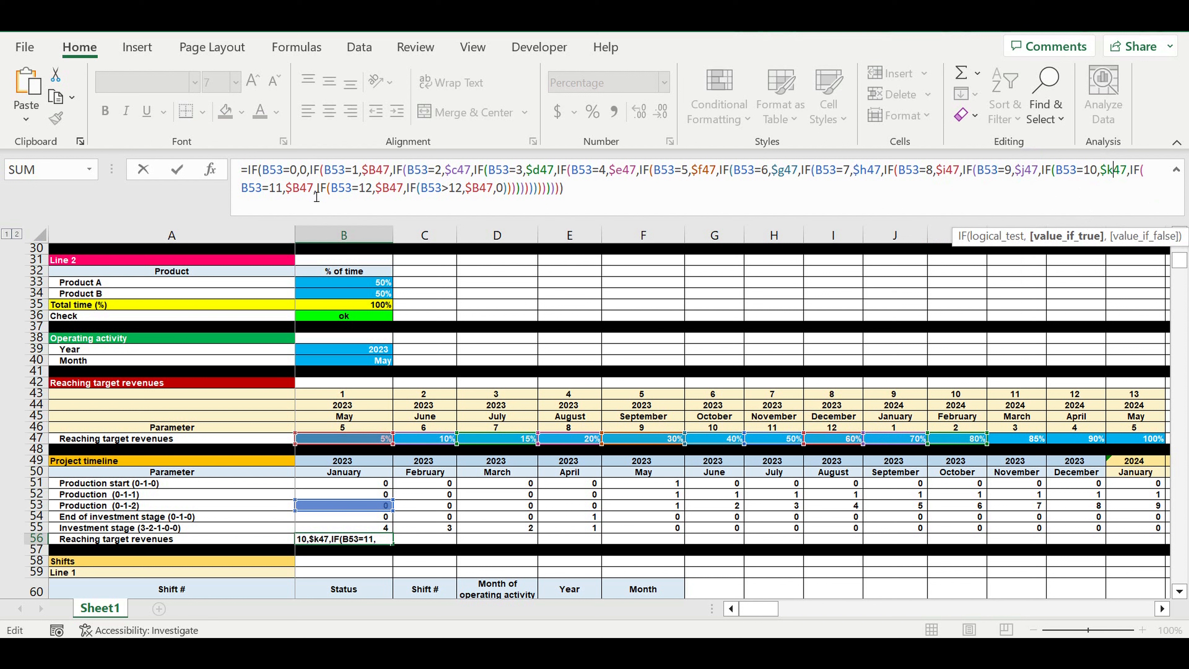
left_click_drag(301, 192, 293, 193)
type("l")
left_click_drag(385, 188, 379, 188)
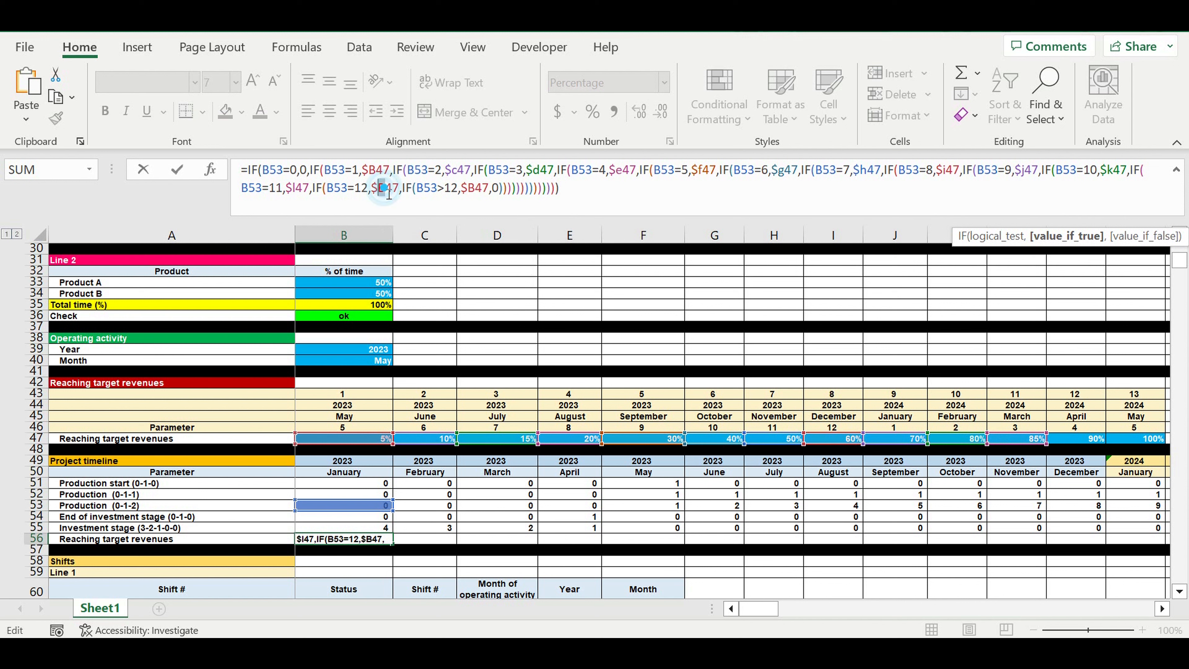
type("m")
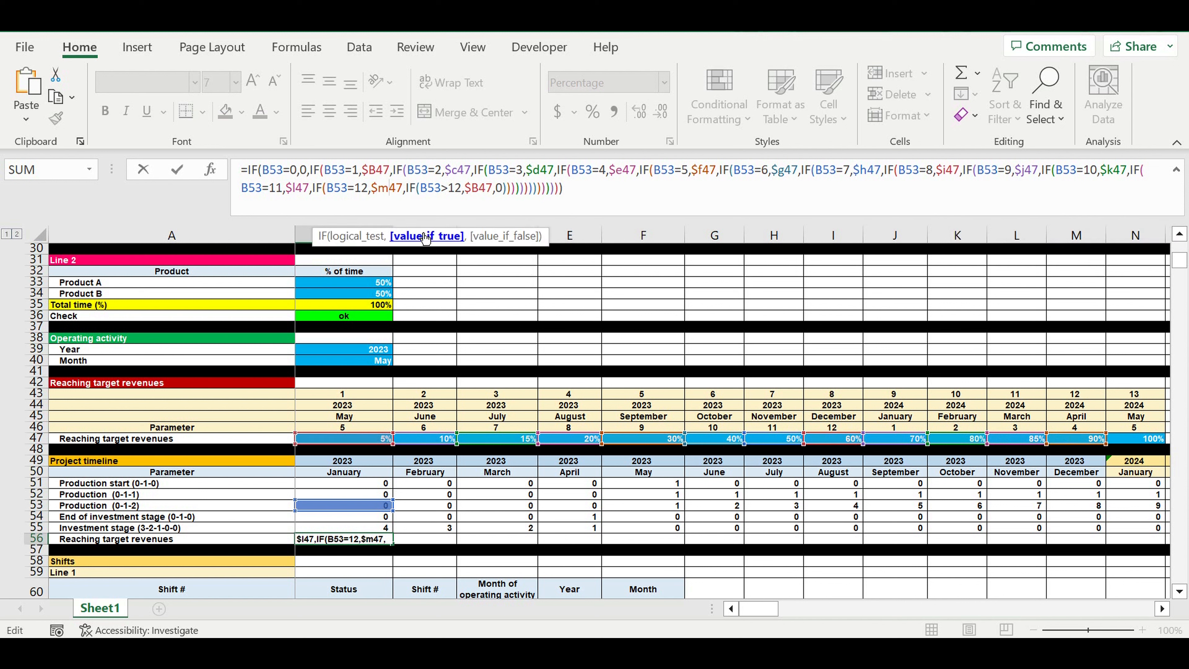
left_click_drag(478, 188, 472, 188)
type("n")
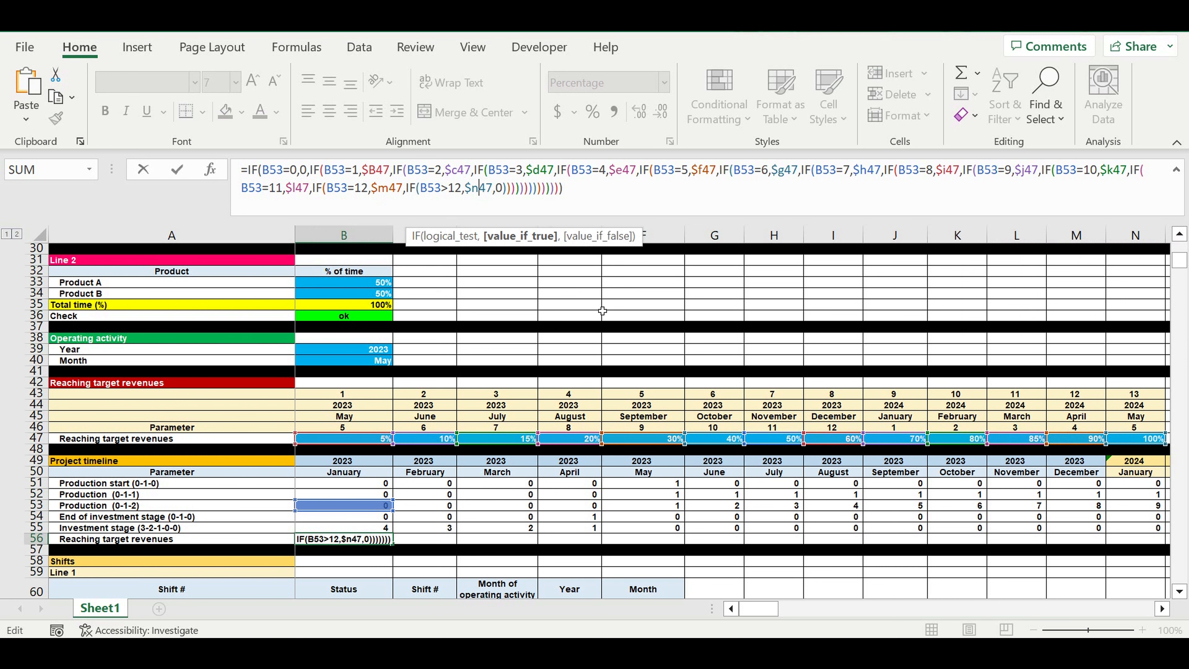
- Commit the B56 formula and fill it across the Reaching target revenues row to December 2032 in column DQ
left_click(1162, 609)
left_click(1162, 609)
left_click(1162, 609)
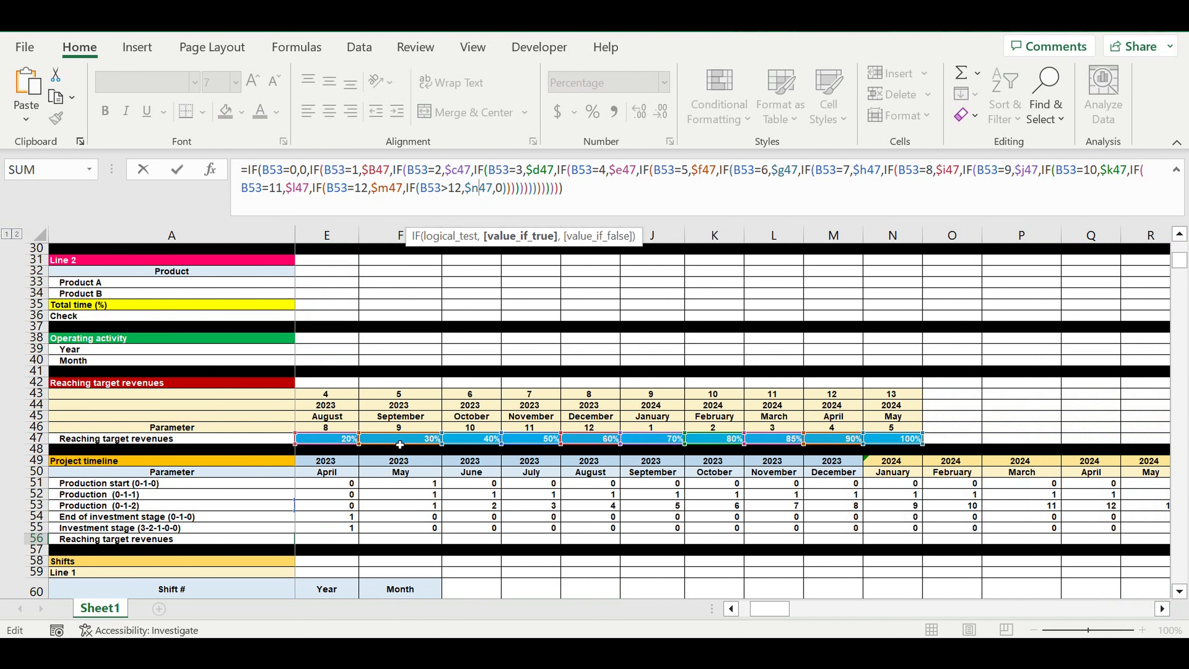
left_click(736, 610)
left_click(734, 609)
left_click(734, 609)
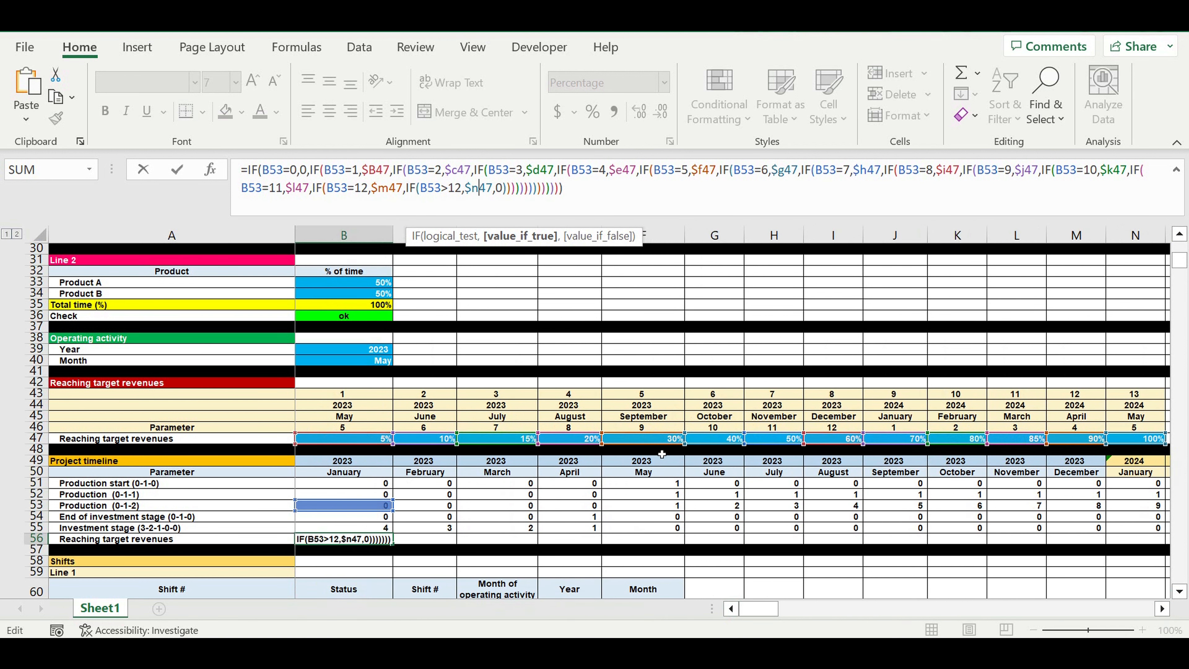
key("Return")
left_click(377, 542)
left_click_drag(392, 543, 1038, 558)
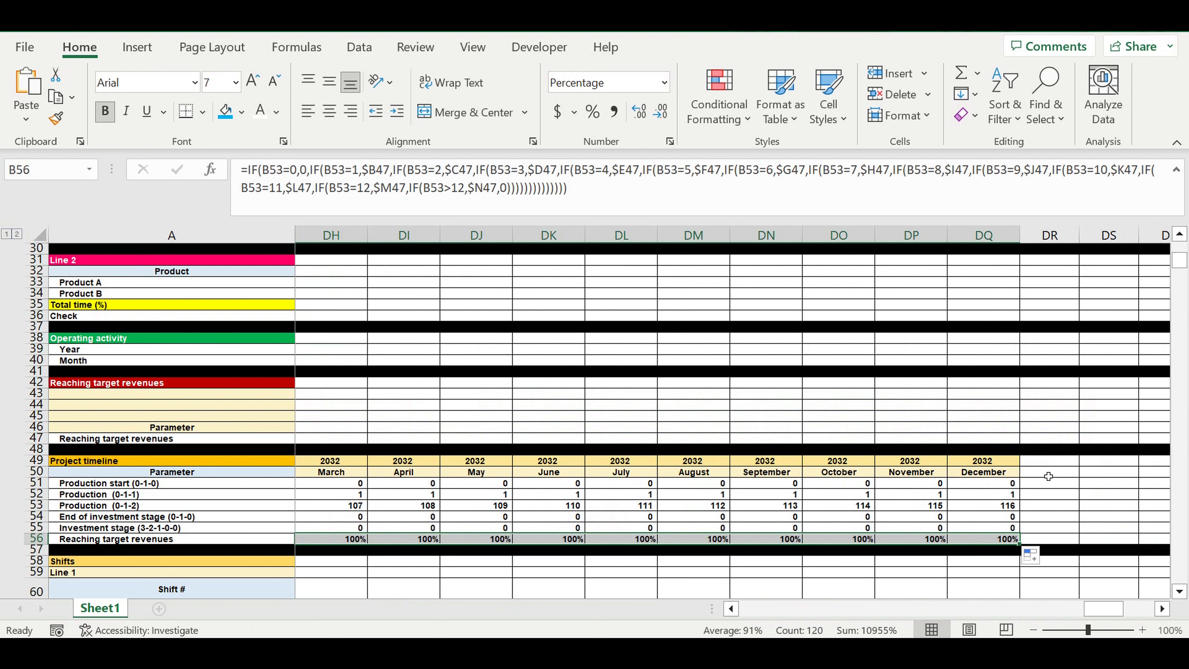
- Check the row 56 percentages month by month from May 2023 to May 2024 against the operating start date and the row 47 targets
left_click(1014, 439)
left_click_drag(1100, 610, 682, 611)
left_click(563, 553)
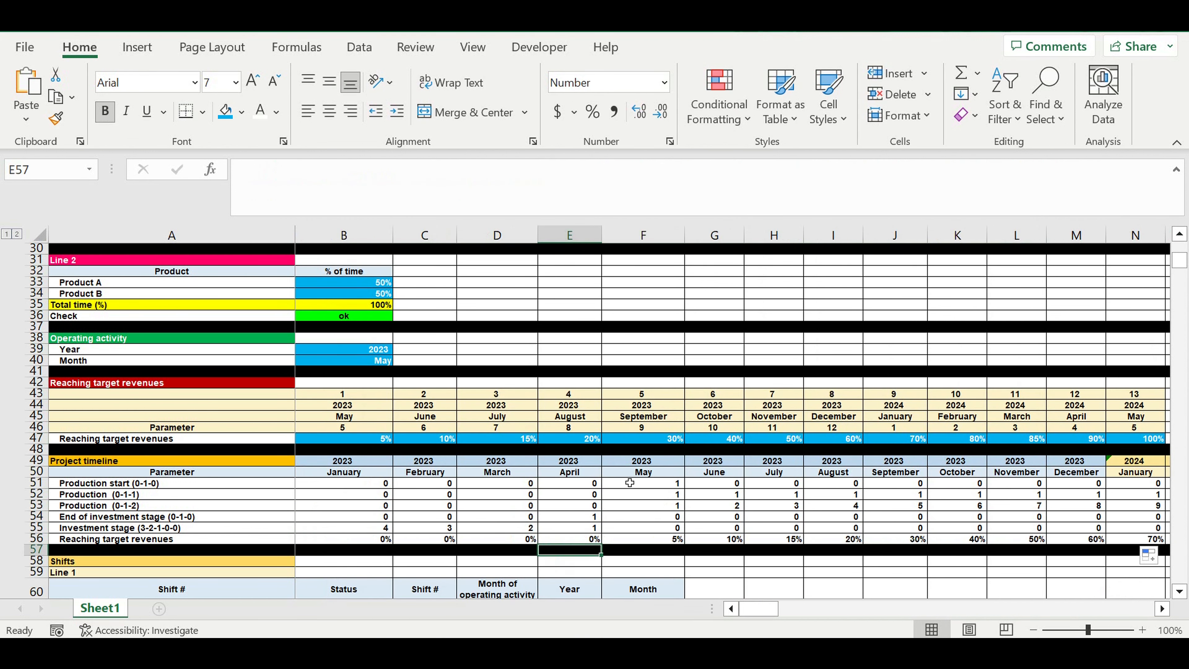
left_click(653, 474)
left_click_drag(374, 351, 374, 365)
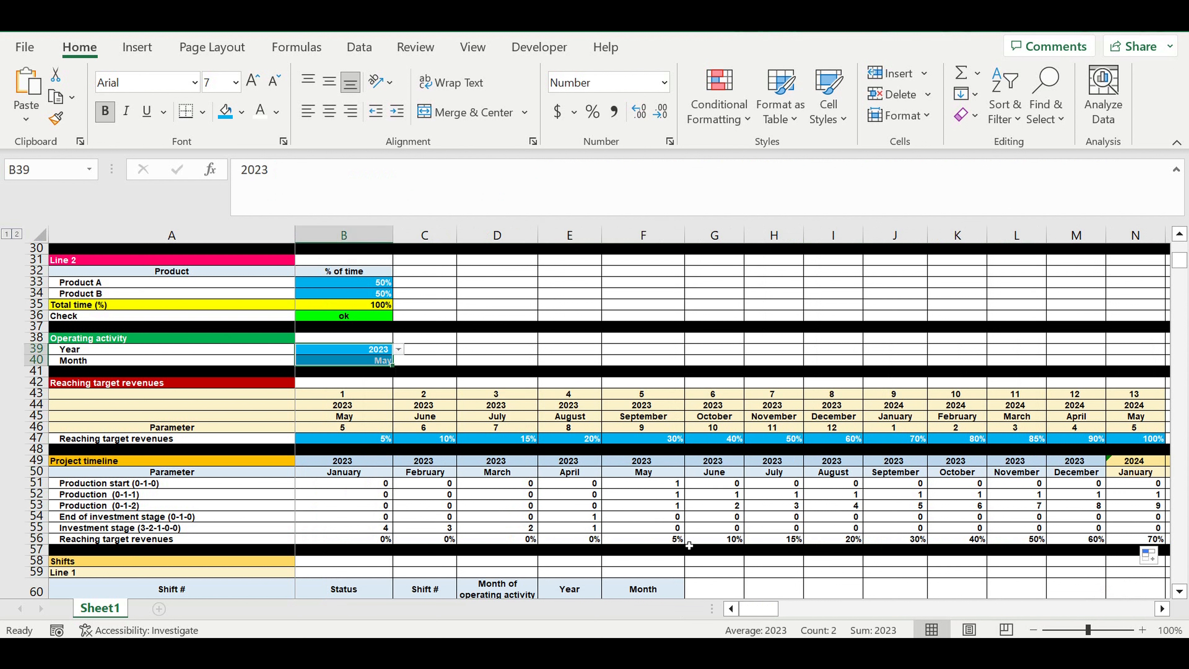
left_click(659, 541)
left_click(717, 540)
left_click(791, 541)
left_click(848, 543)
left_click(904, 541)
left_click(962, 541)
left_click(1021, 541)
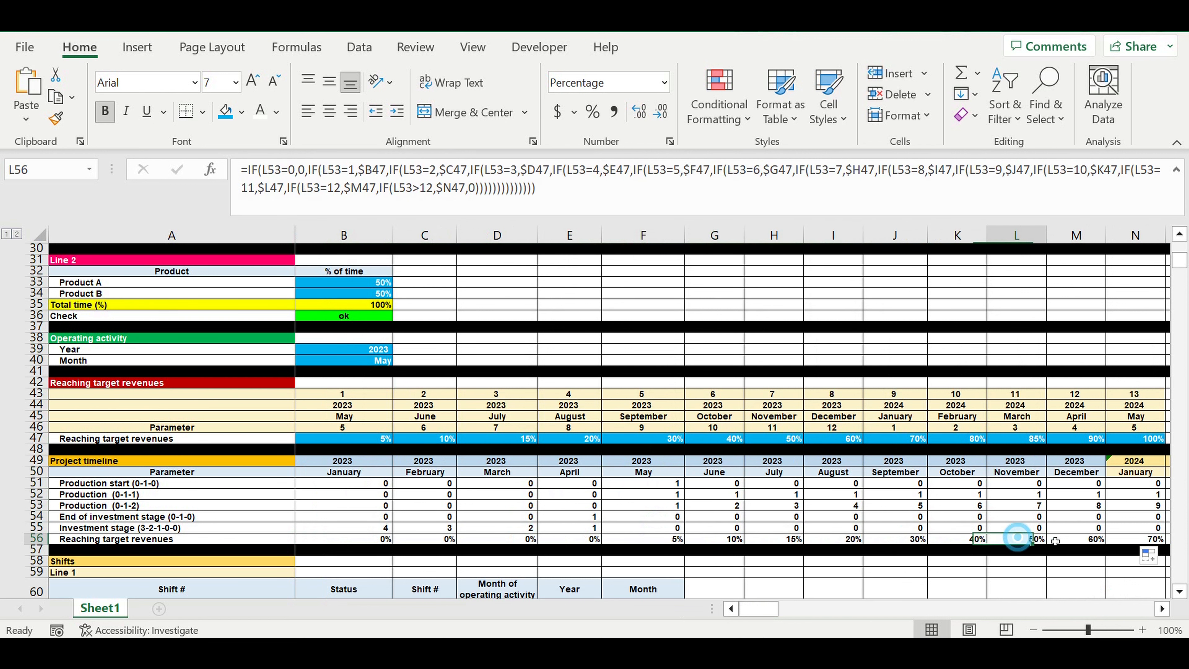
left_click(1089, 541)
left_click(1163, 608)
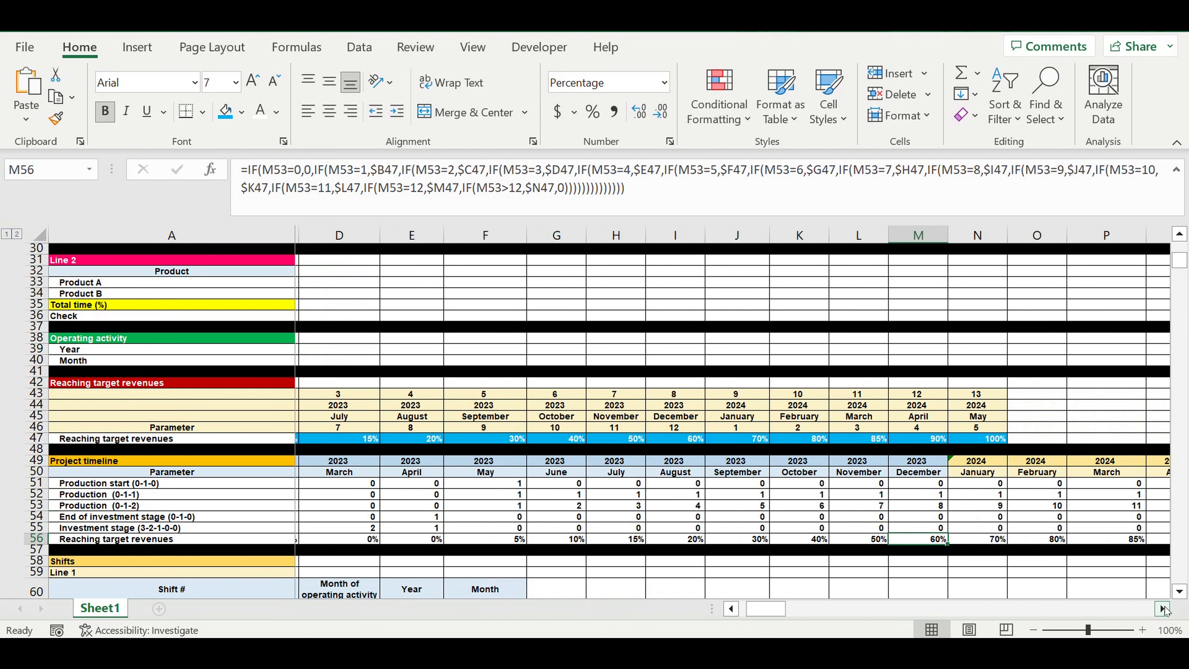
left_click(1165, 609)
left_click(1165, 609)
left_click(1165, 610)
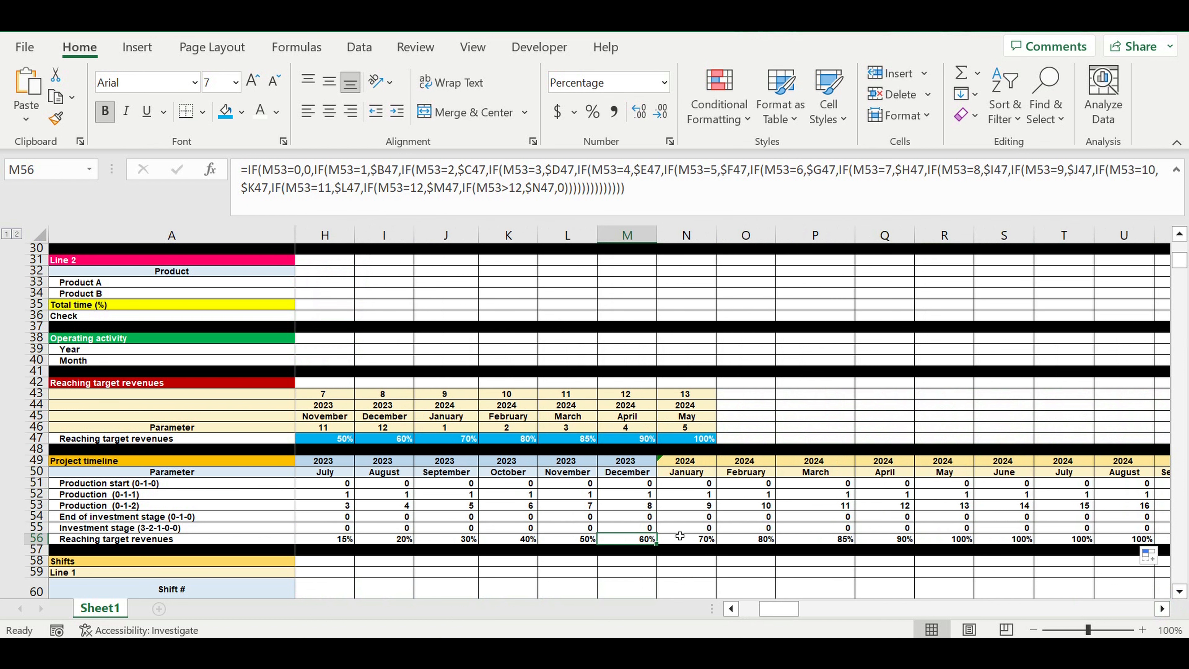
left_click(692, 538)
left_click(749, 538)
left_click(911, 539)
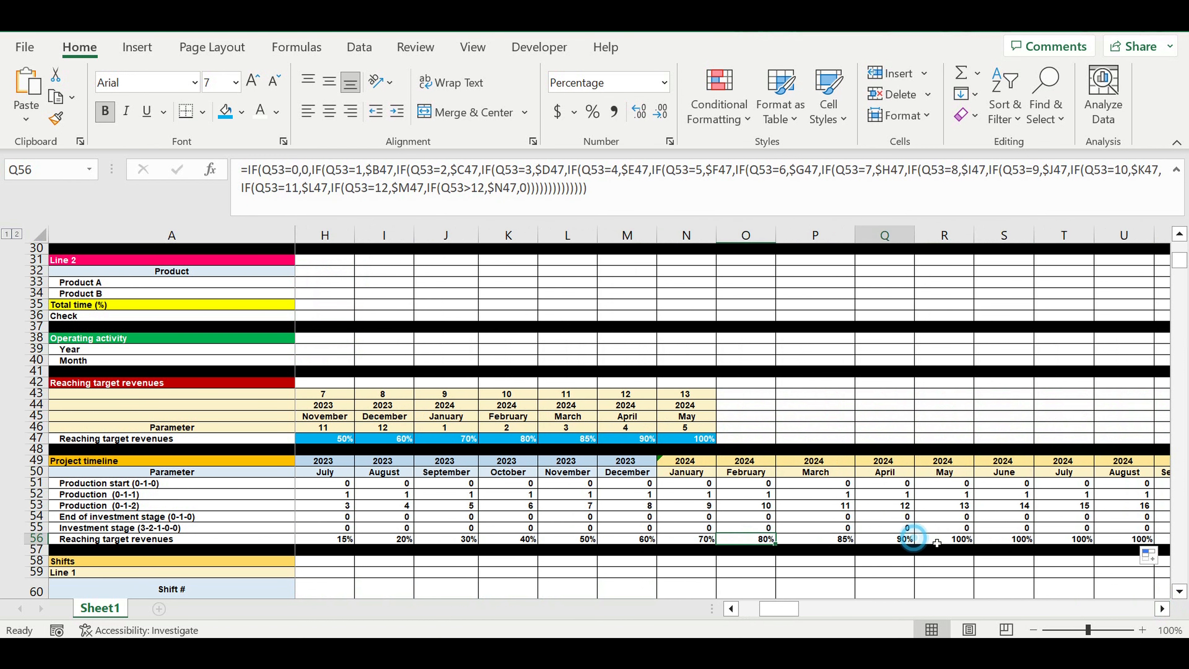
left_click(939, 539)
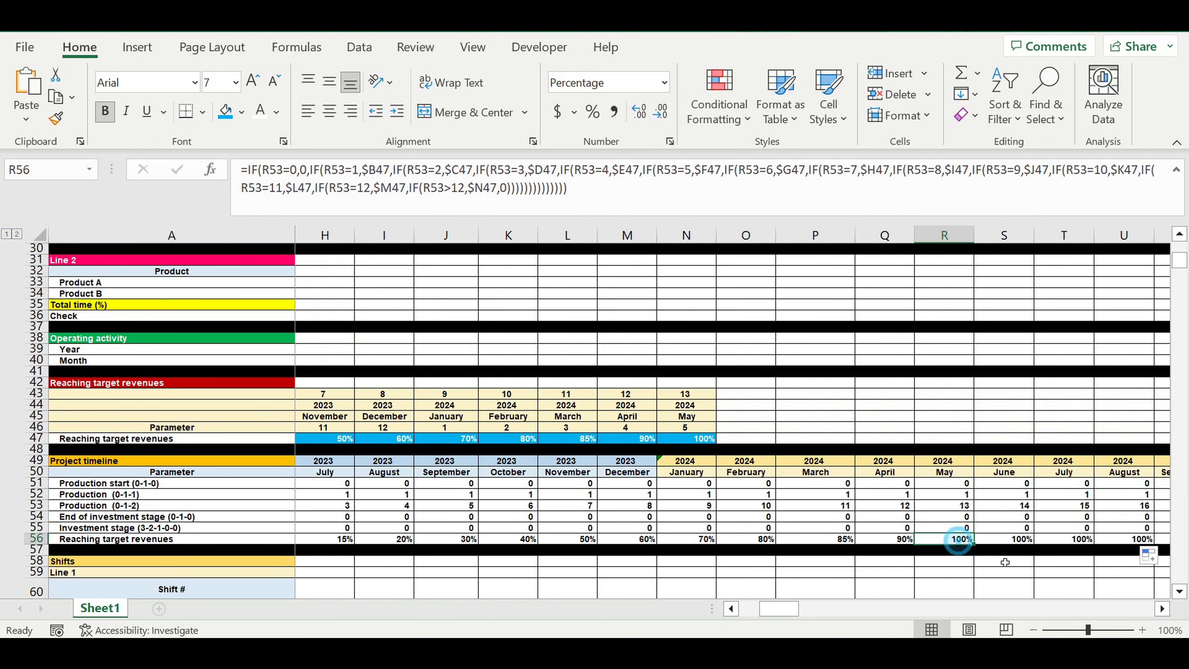
- Set the Operating activity month in B40 to July
left_click(731, 609)
left_click(372, 360)
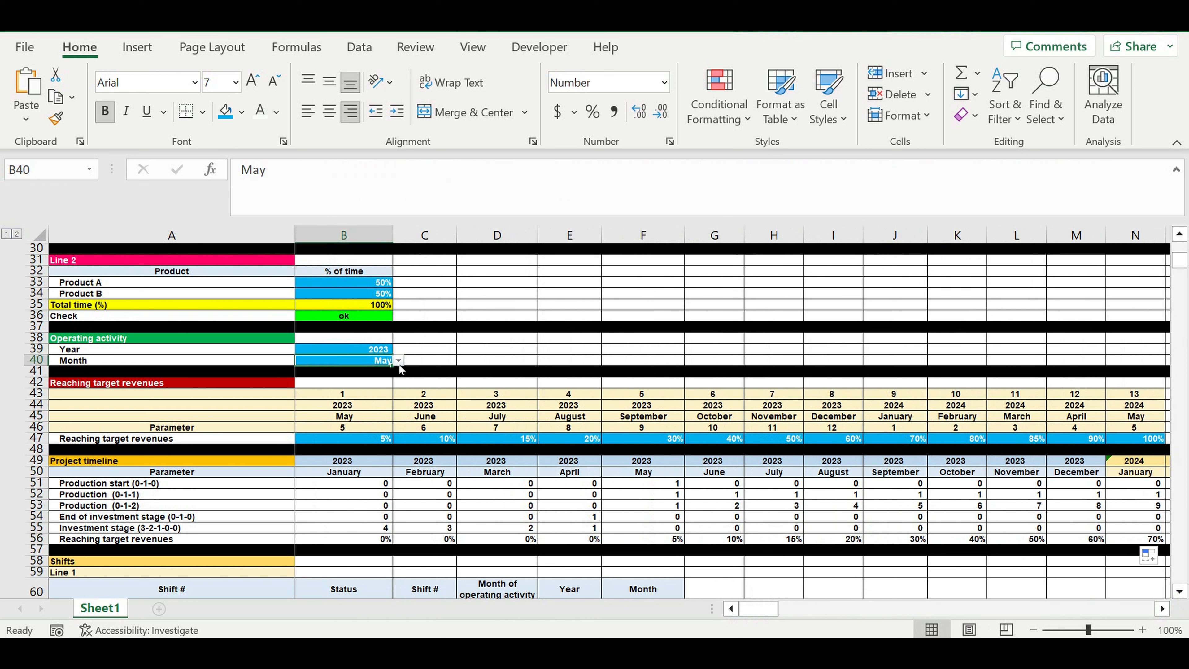
left_click(398, 361)
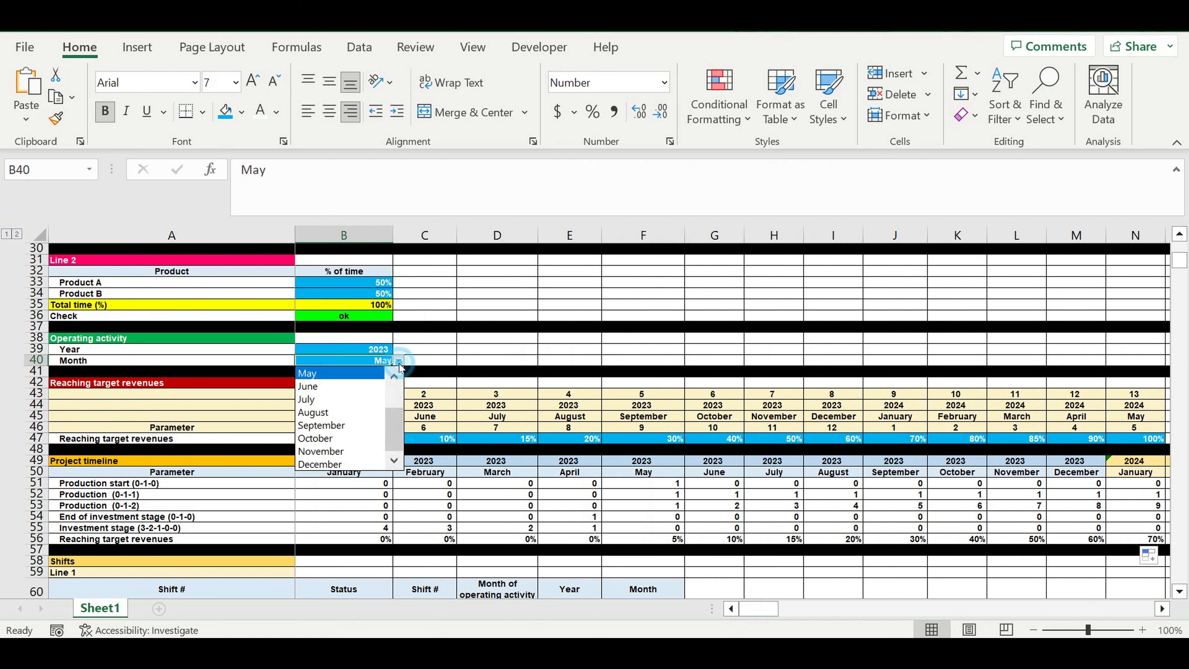
left_click(347, 400)
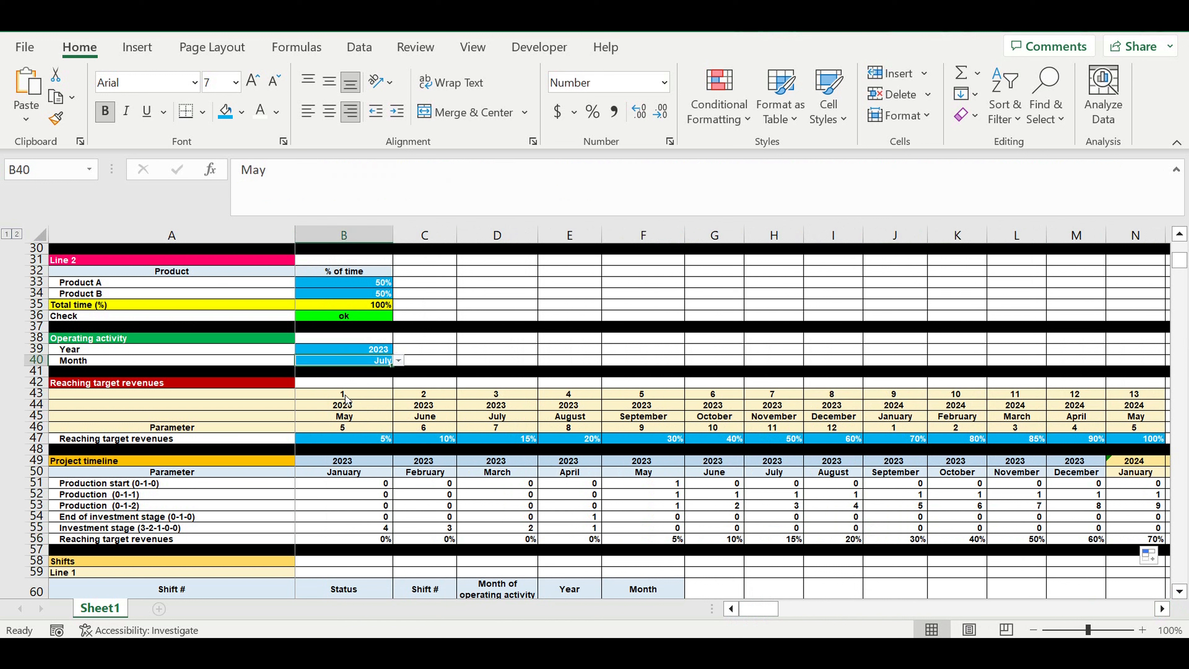
left_click(828, 572)
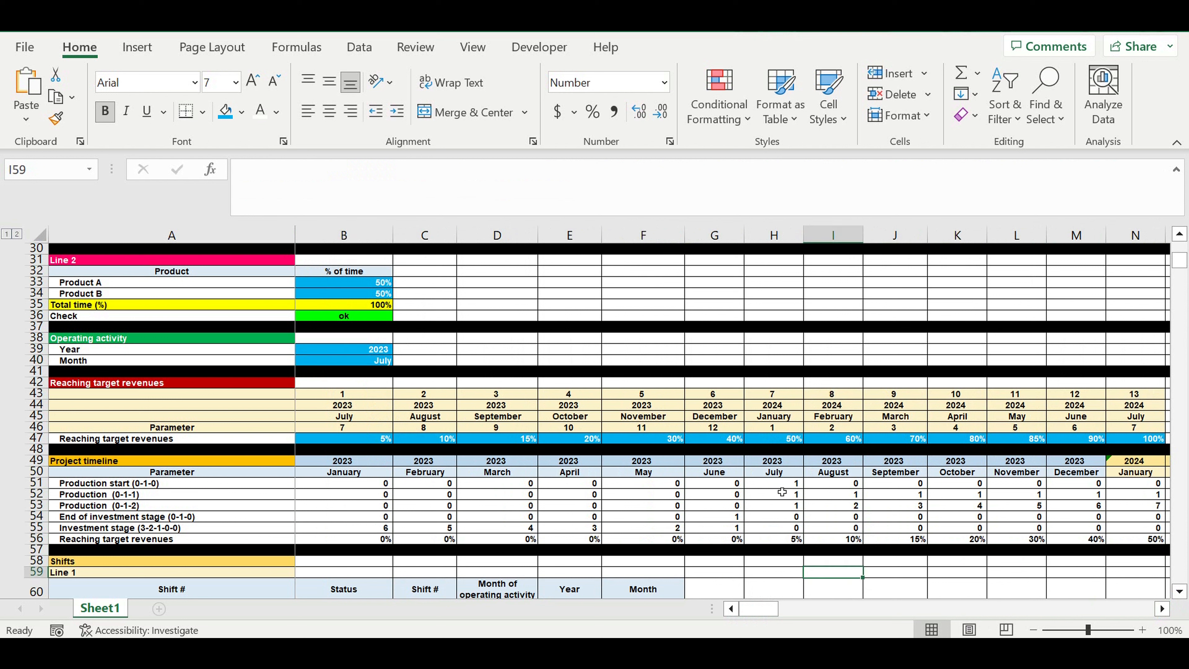
- Examine the Reaching target revenues row from July 2023 into 2025 against the production month counter
left_click_drag(779, 475, 1058, 549)
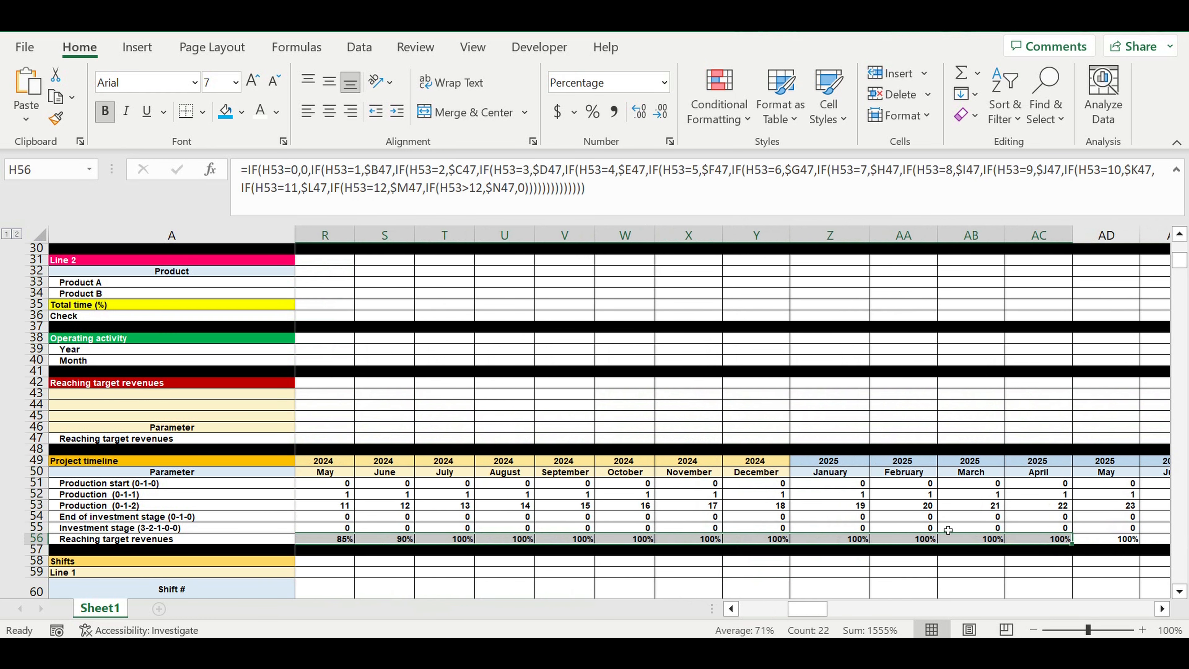
left_click(933, 517)
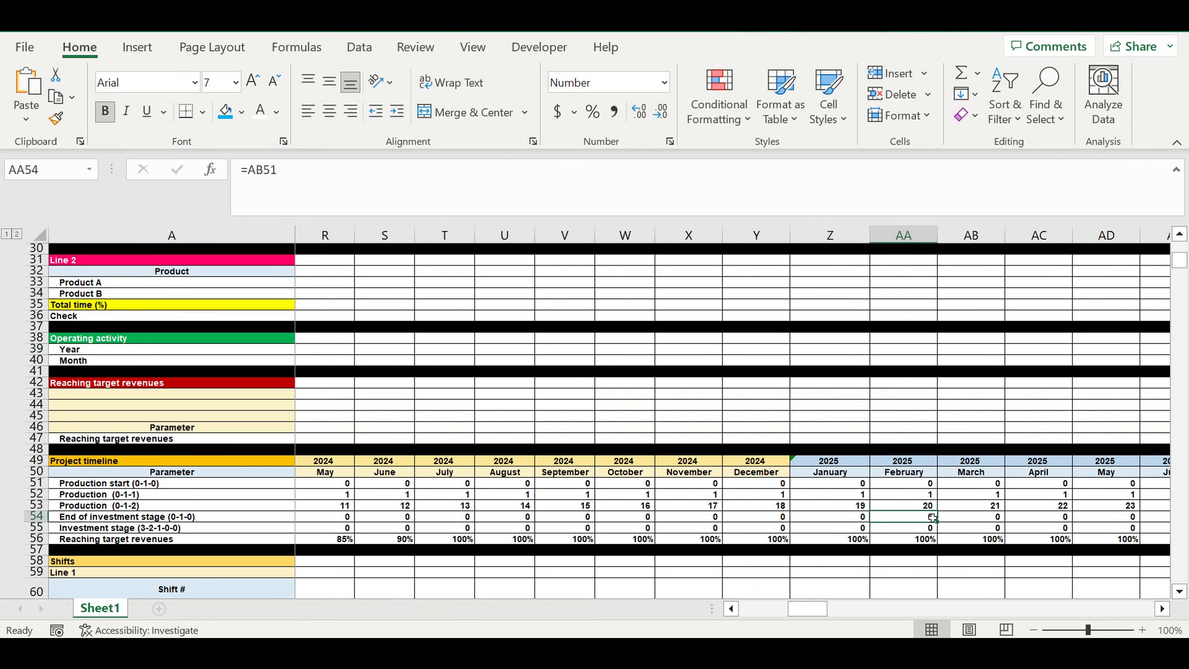
left_click(925, 495)
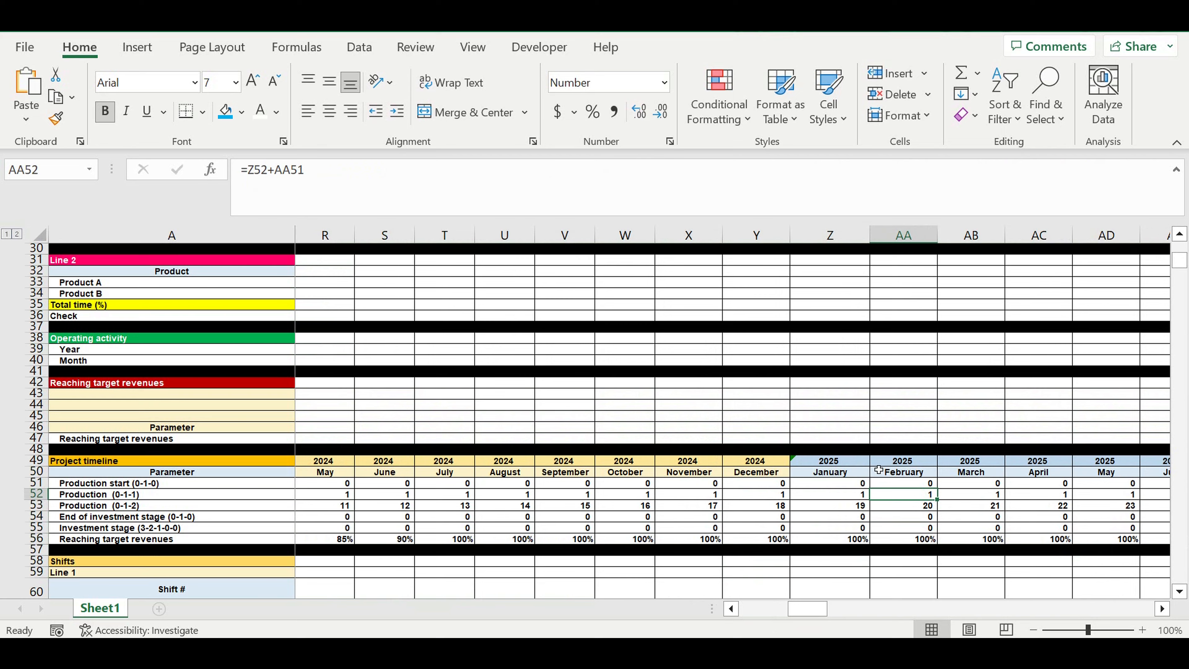
- Multiply the Line 1 working hours formula in B125 by the Reaching target revenues percentage in B56
scroll(879, 470, "down", 1)
scroll(762, 438, "down", 2)
left_click_drag(804, 609, 699, 606)
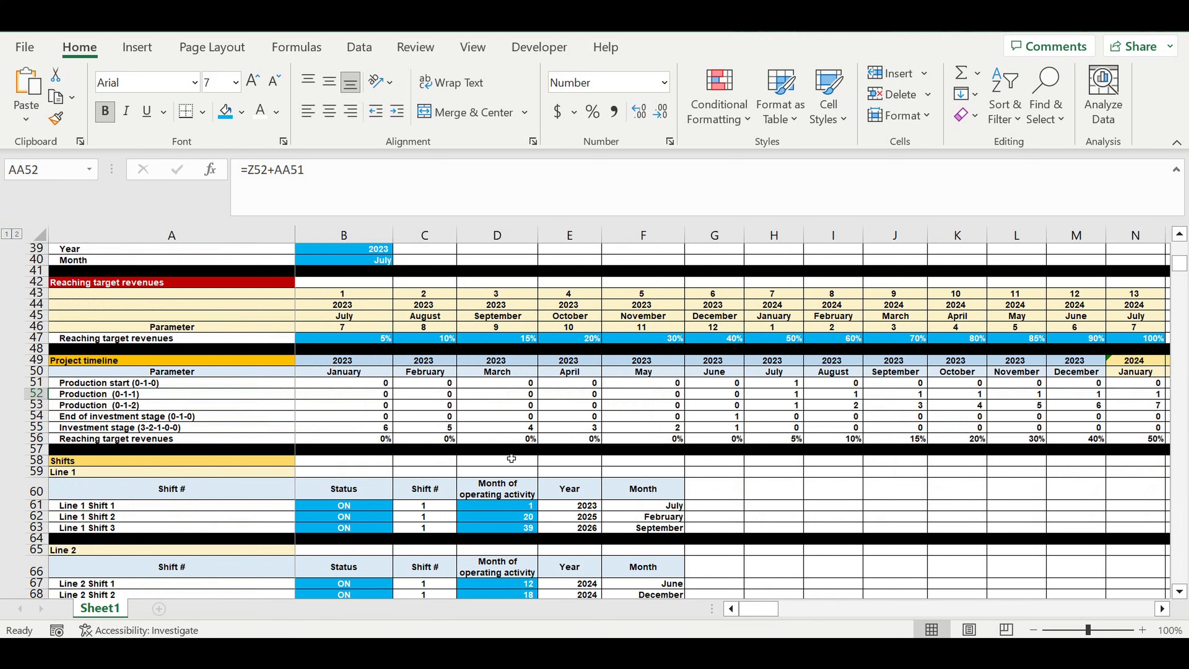
scroll(503, 450, "down", 4)
scroll(500, 446, "down", 4)
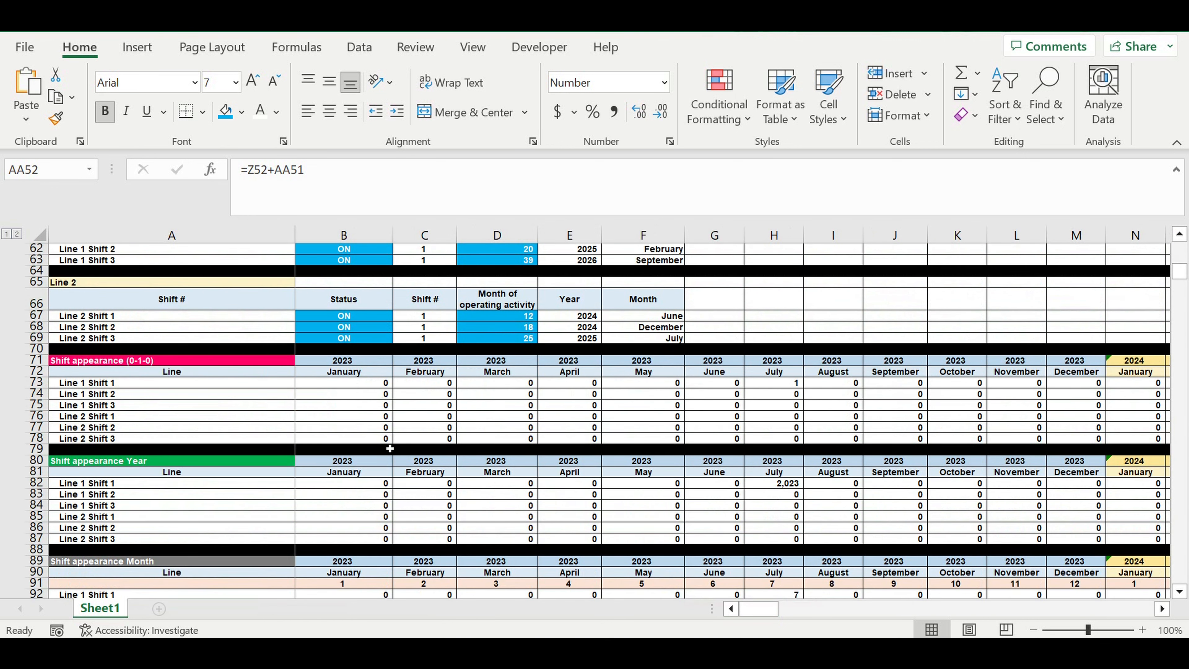
scroll(143, 408, "down", 4)
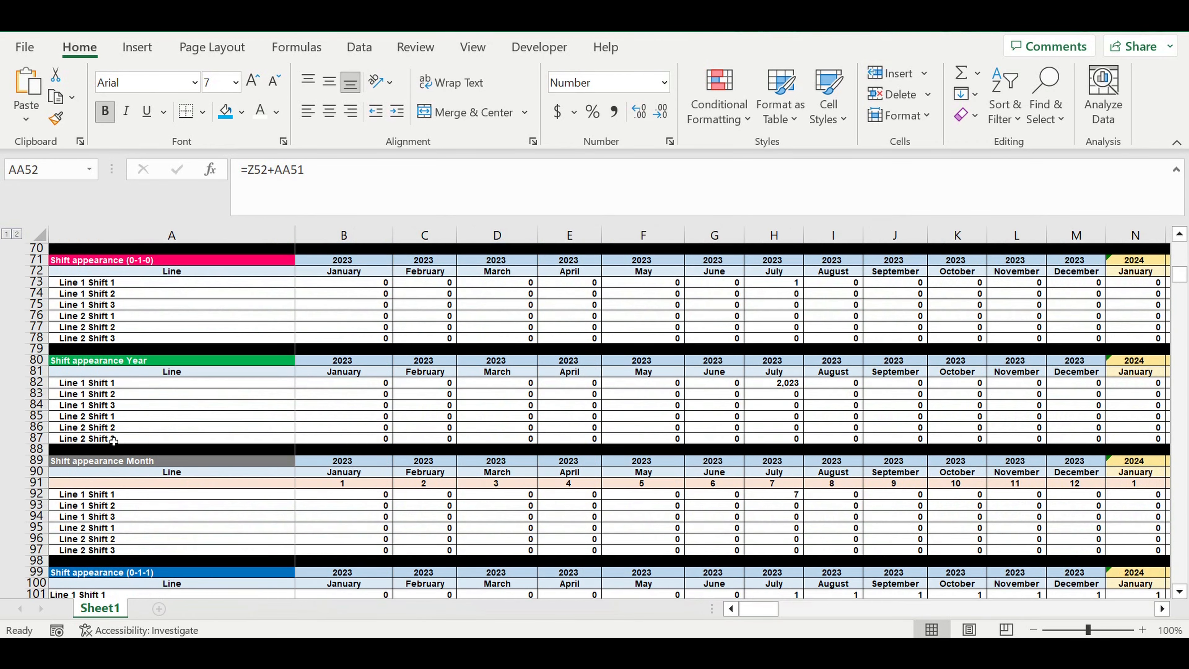
scroll(115, 441, "down", 4)
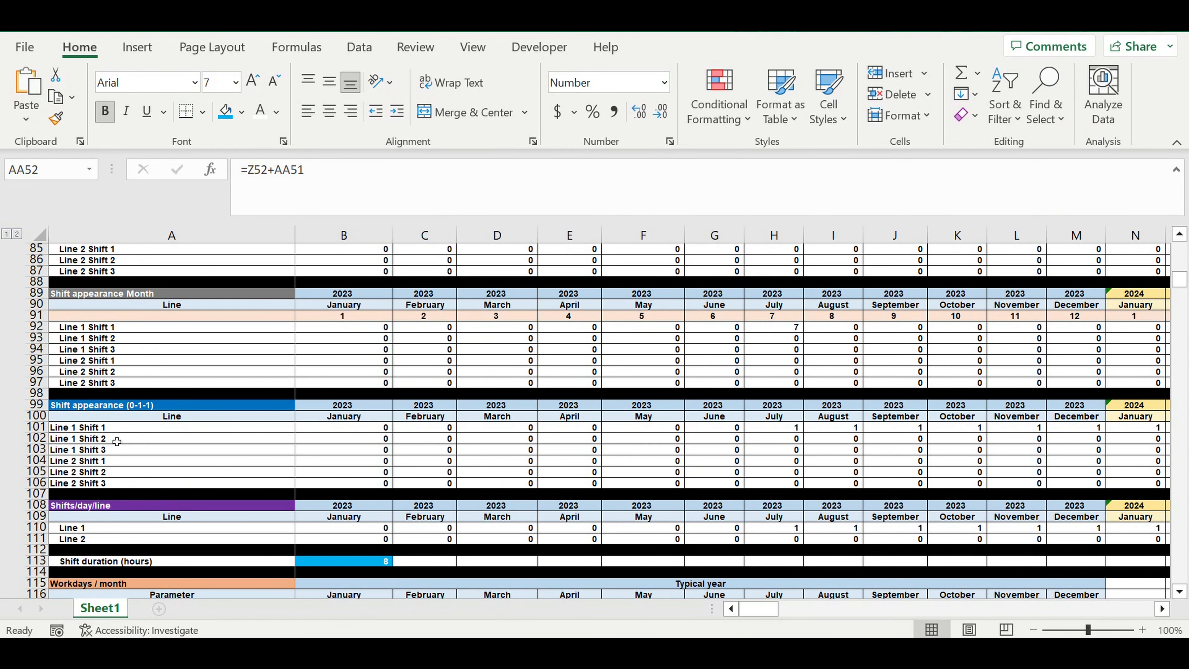
scroll(117, 441, "down", 6)
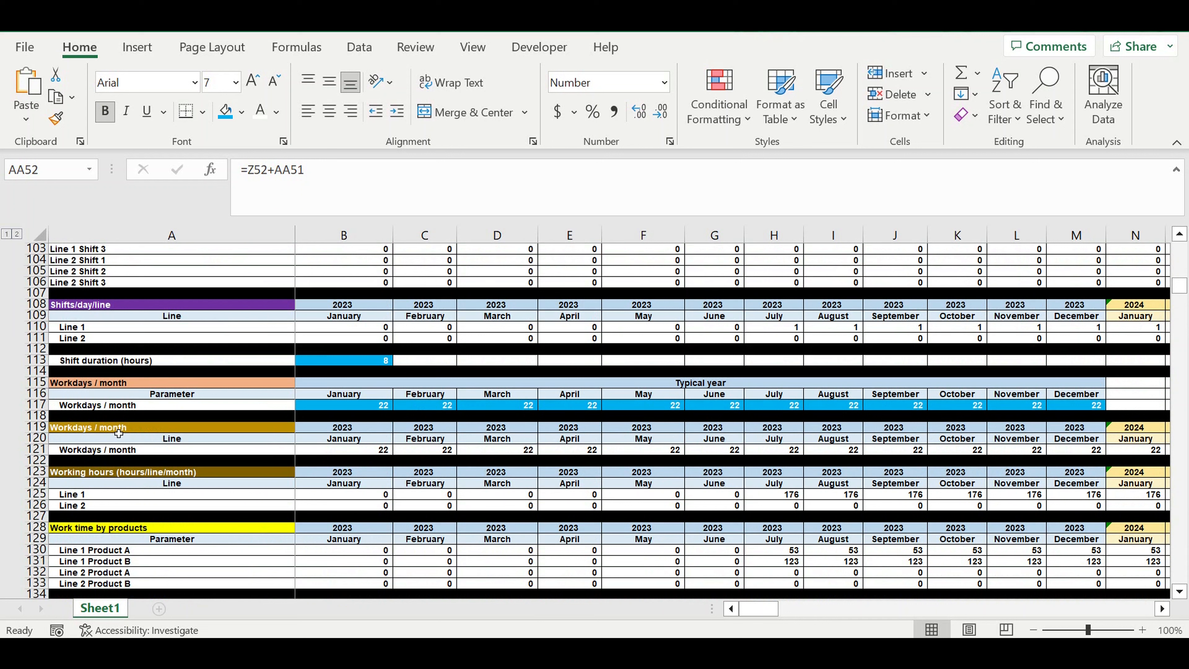
left_click_drag(39, 496, 36, 512)
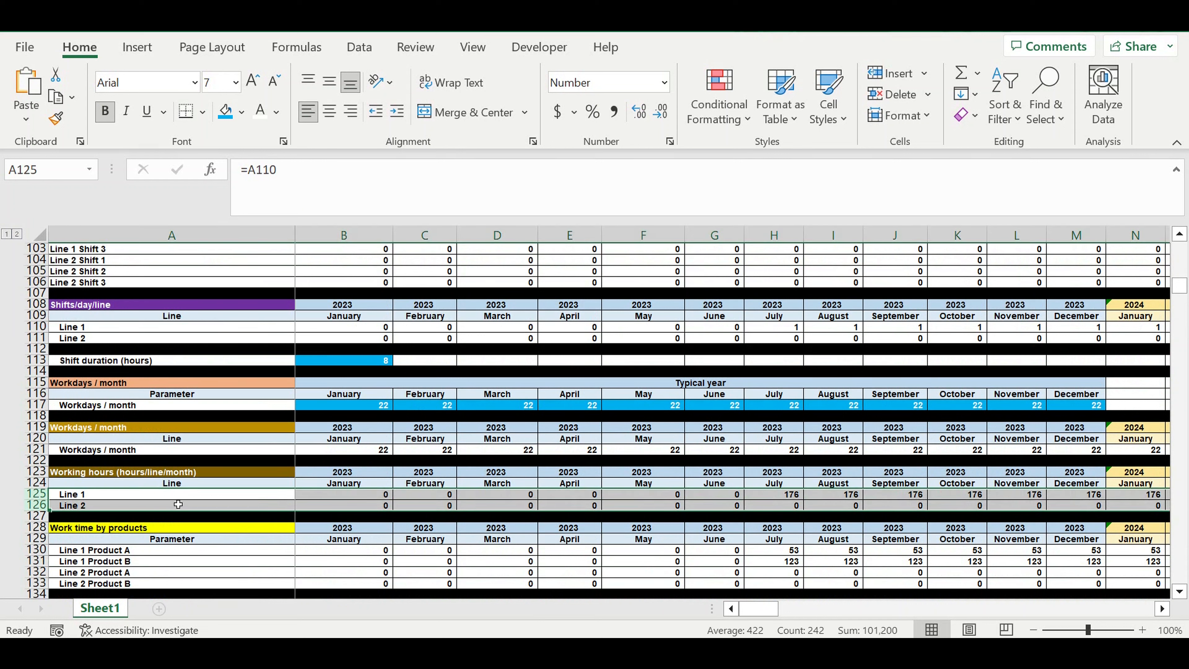
left_click(328, 498)
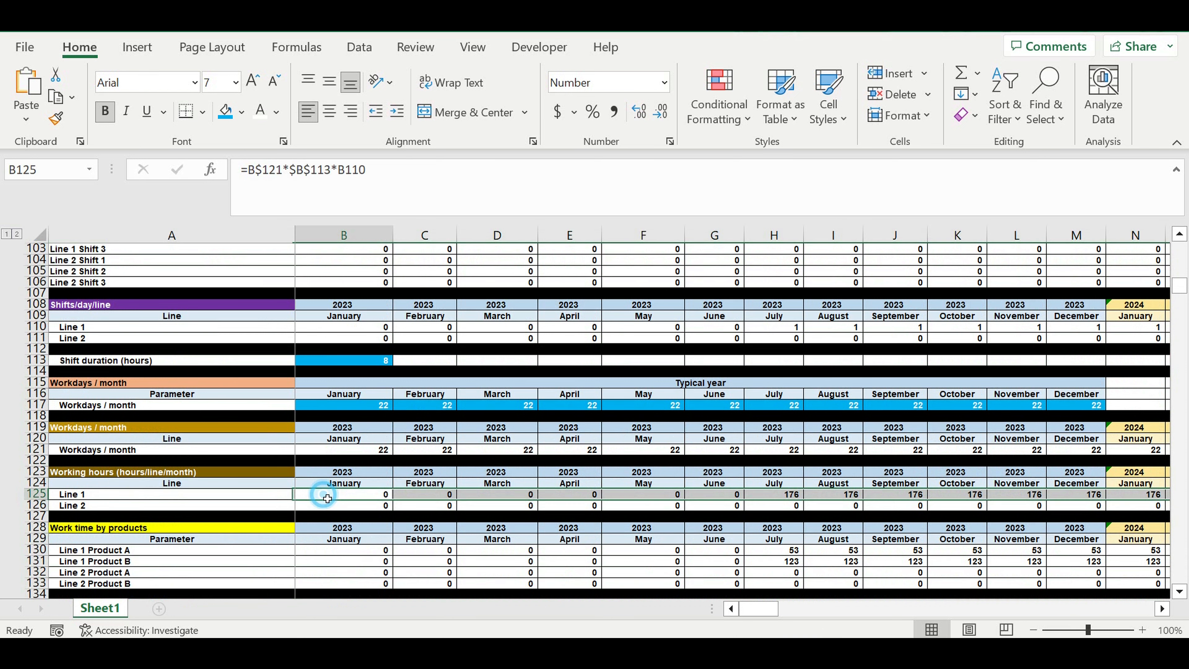
left_click(393, 178)
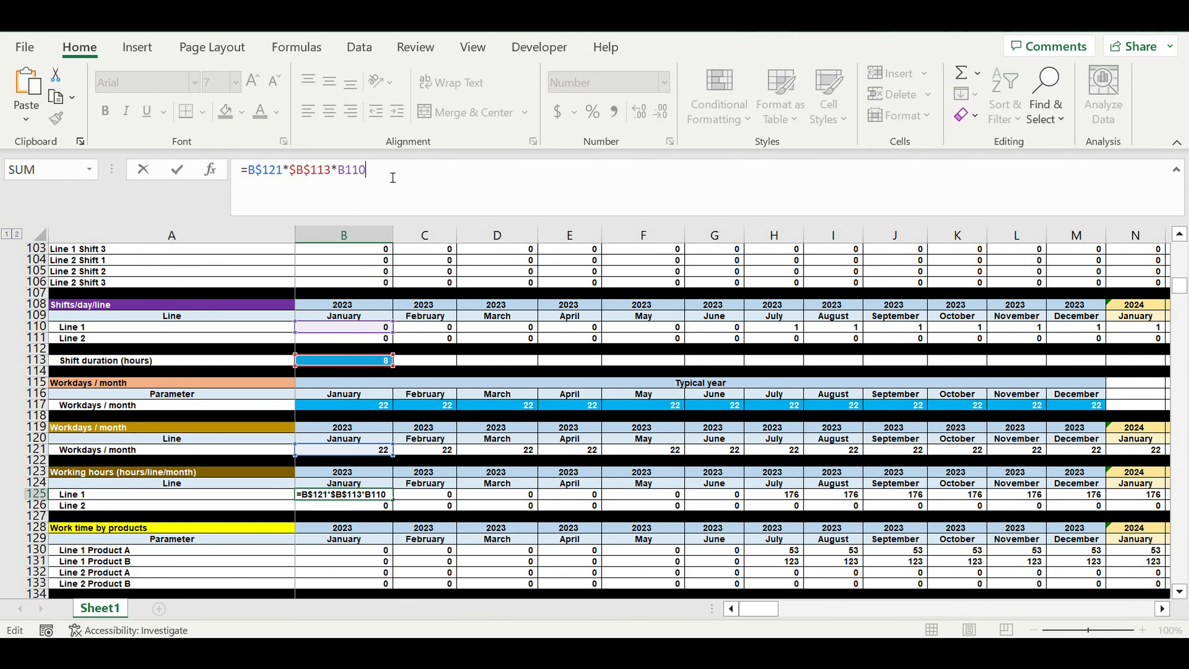
type("*")
scroll(308, 407, "up", 2)
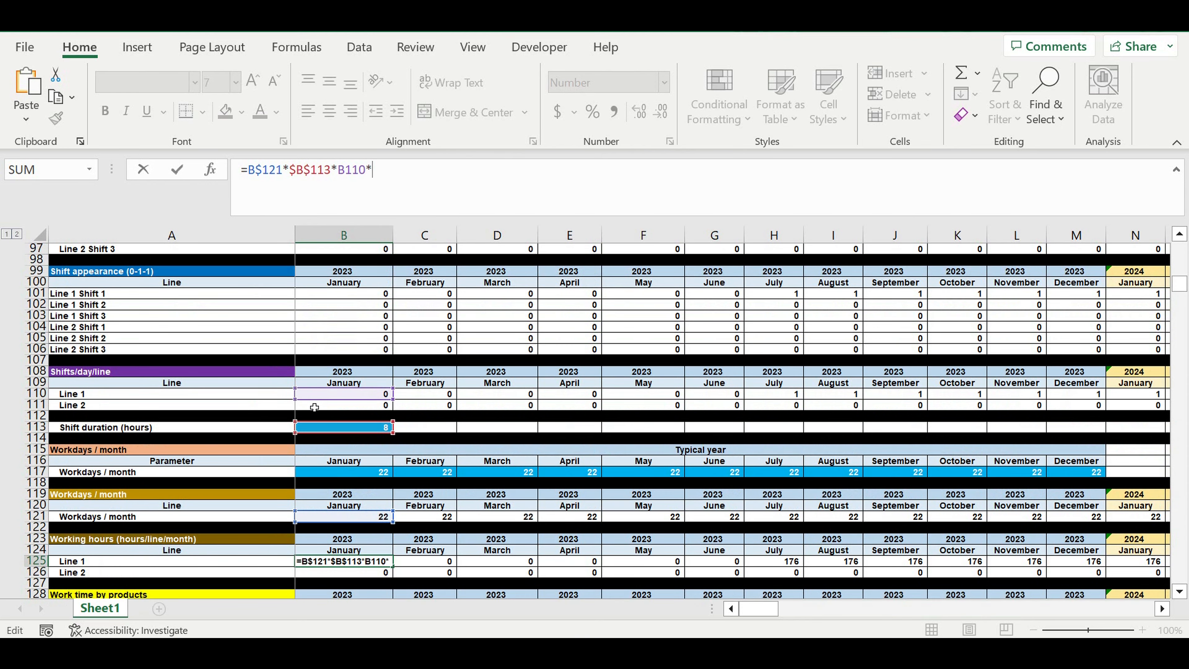
scroll(324, 411, "up", 8)
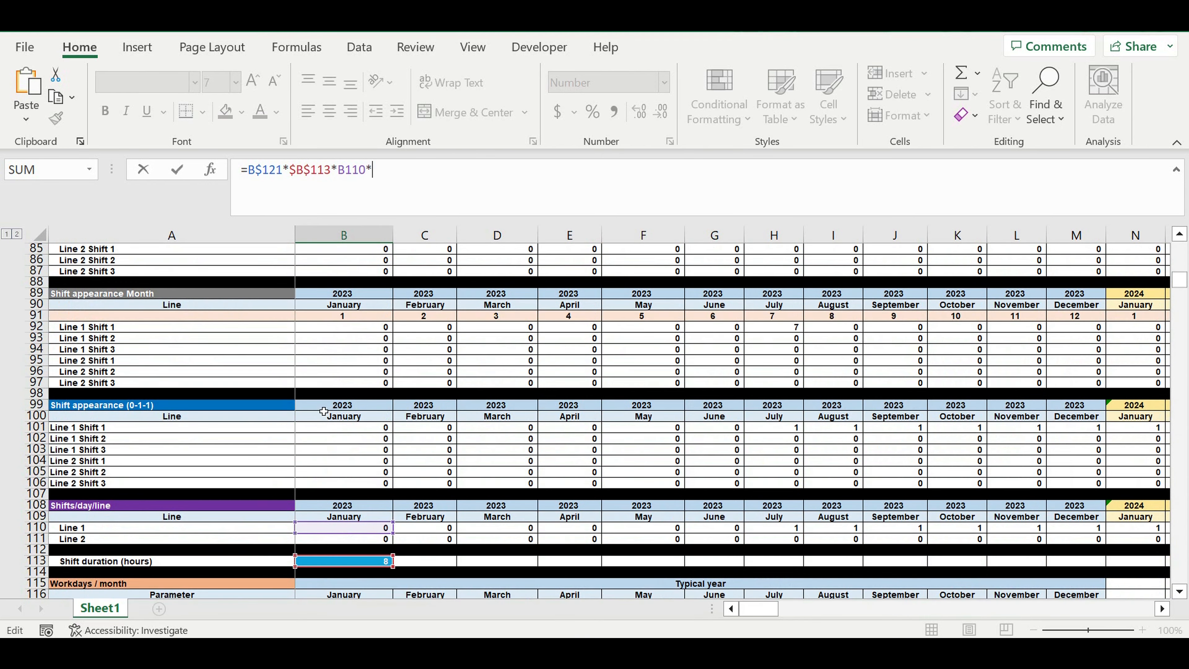
scroll(324, 411, "up", 11)
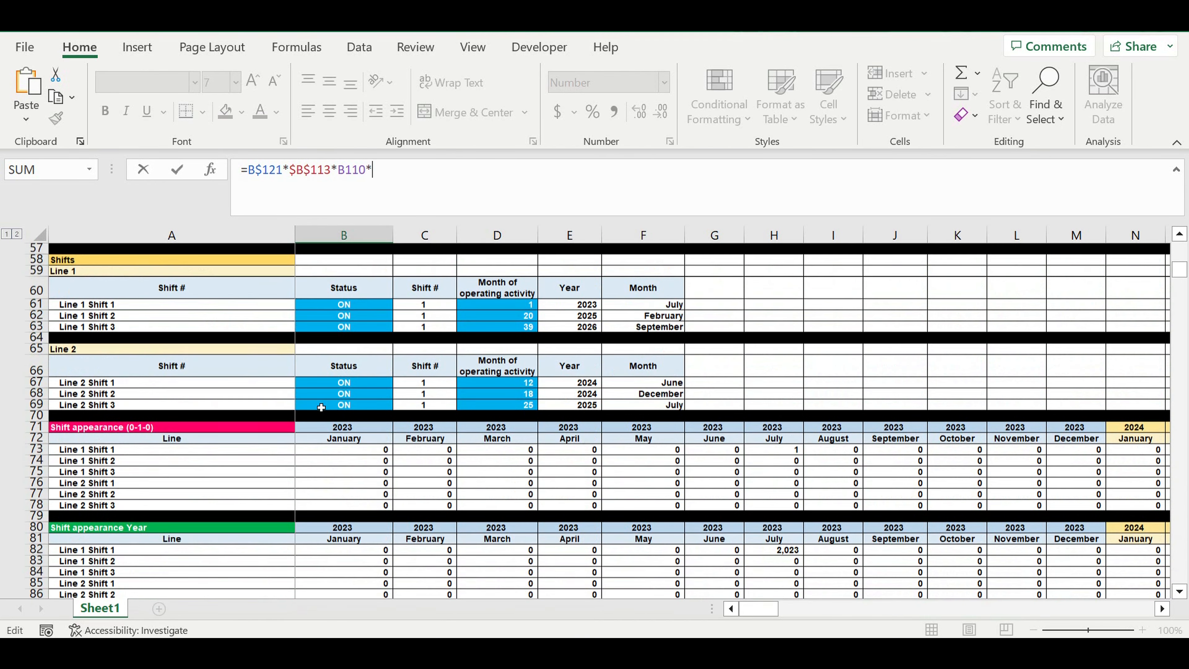
scroll(321, 407, "up", 1)
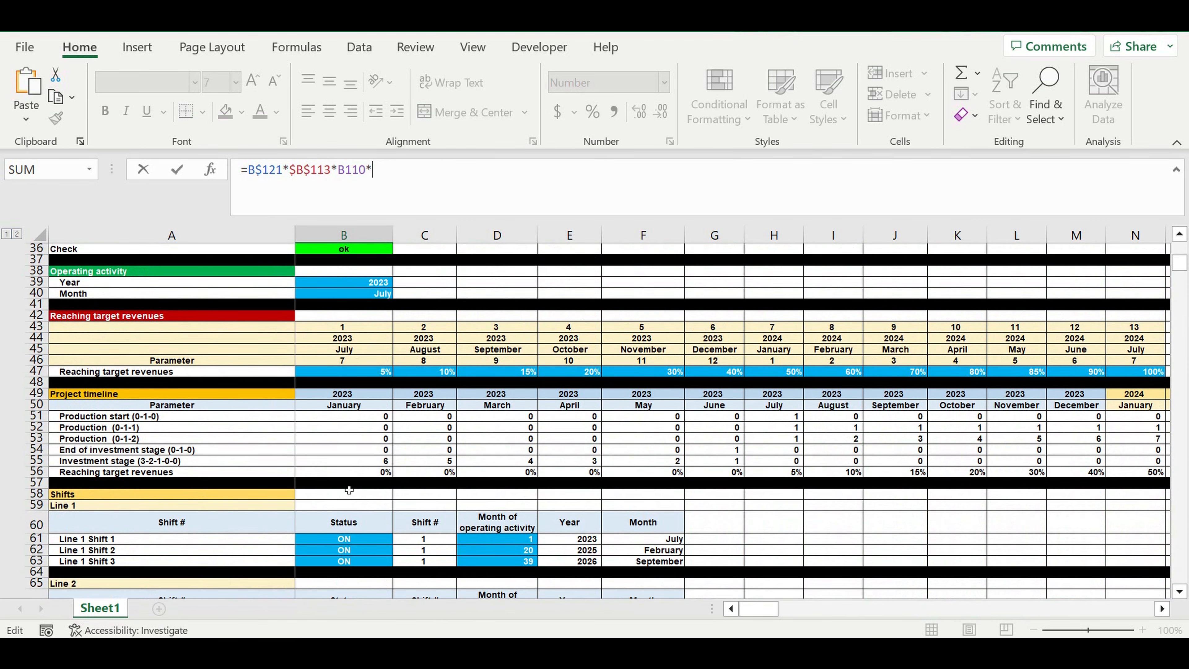
left_click(331, 473)
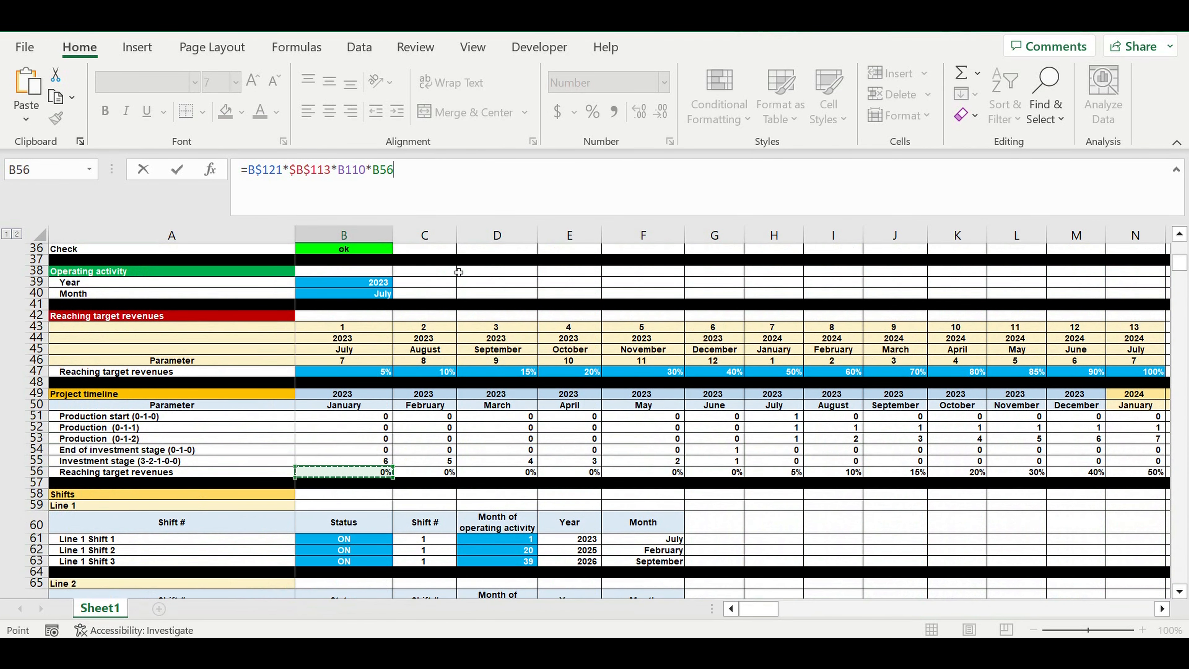
- Copy the *B56 factor from the B125 formula and append it to the Line 2 working hours formula in B126
left_click_drag(394, 170, 366, 170)
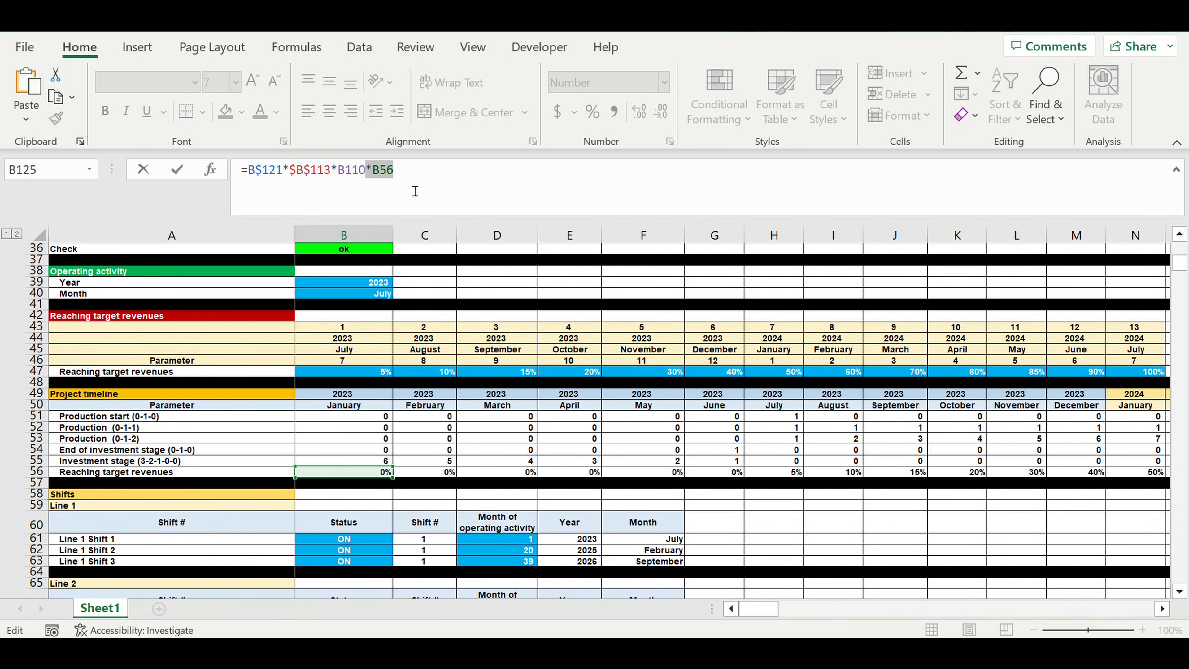
key("BackSpace")
key("Return")
scroll(567, 356, "down", 5)
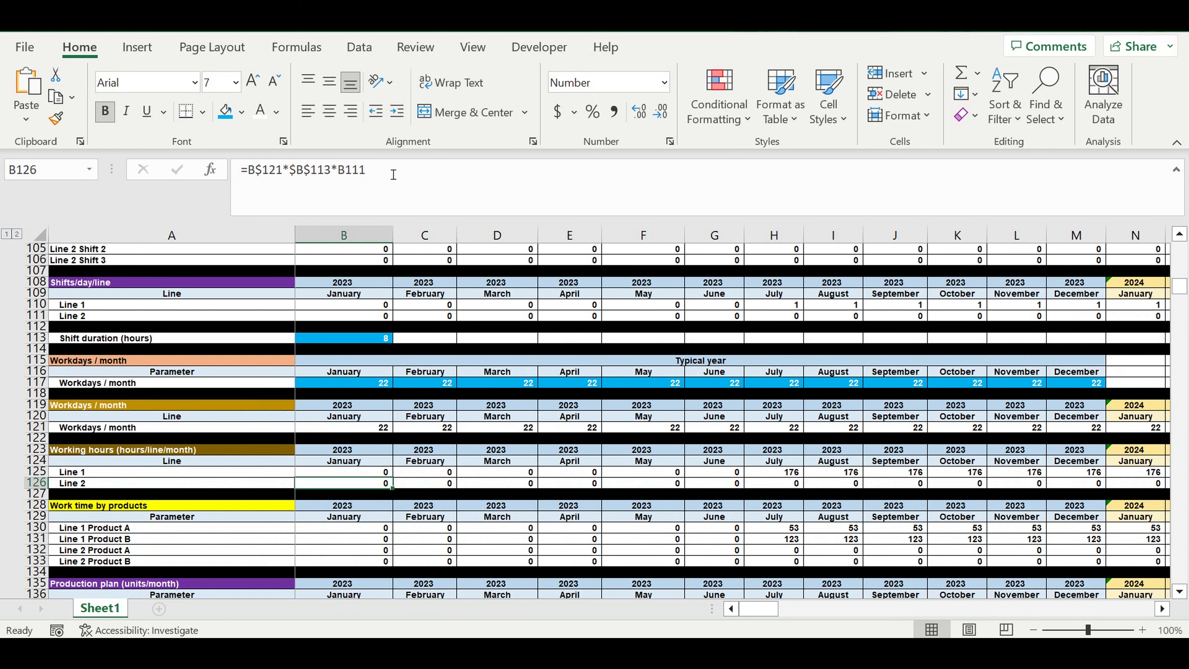
left_click(393, 175)
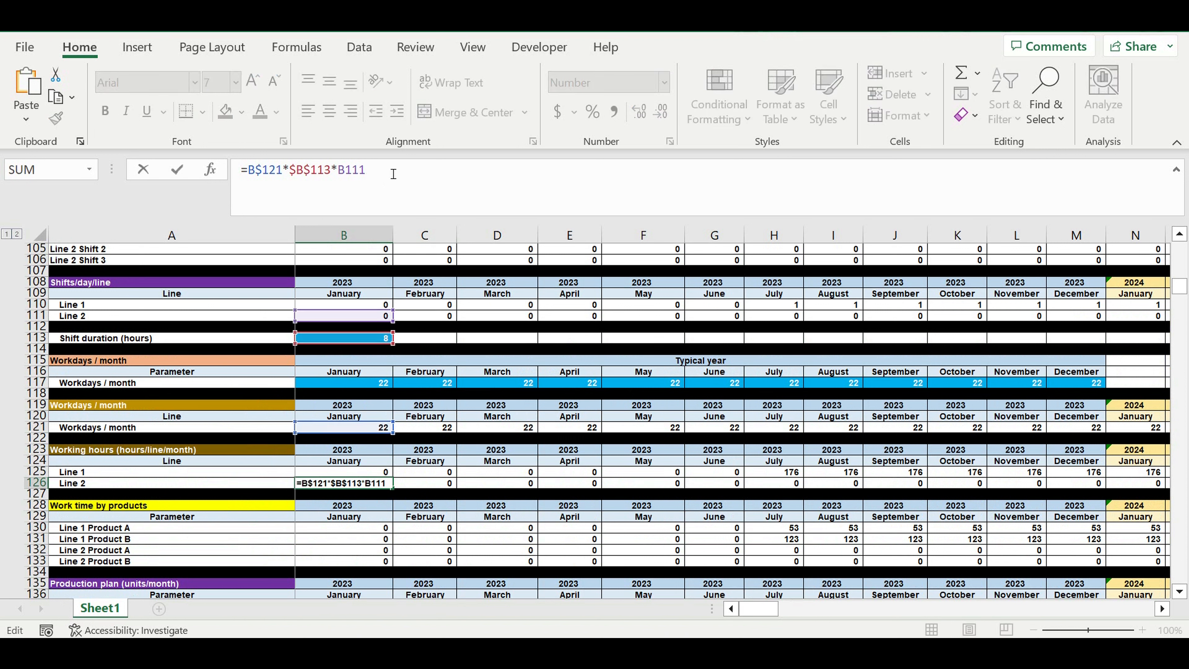
type("*B56")
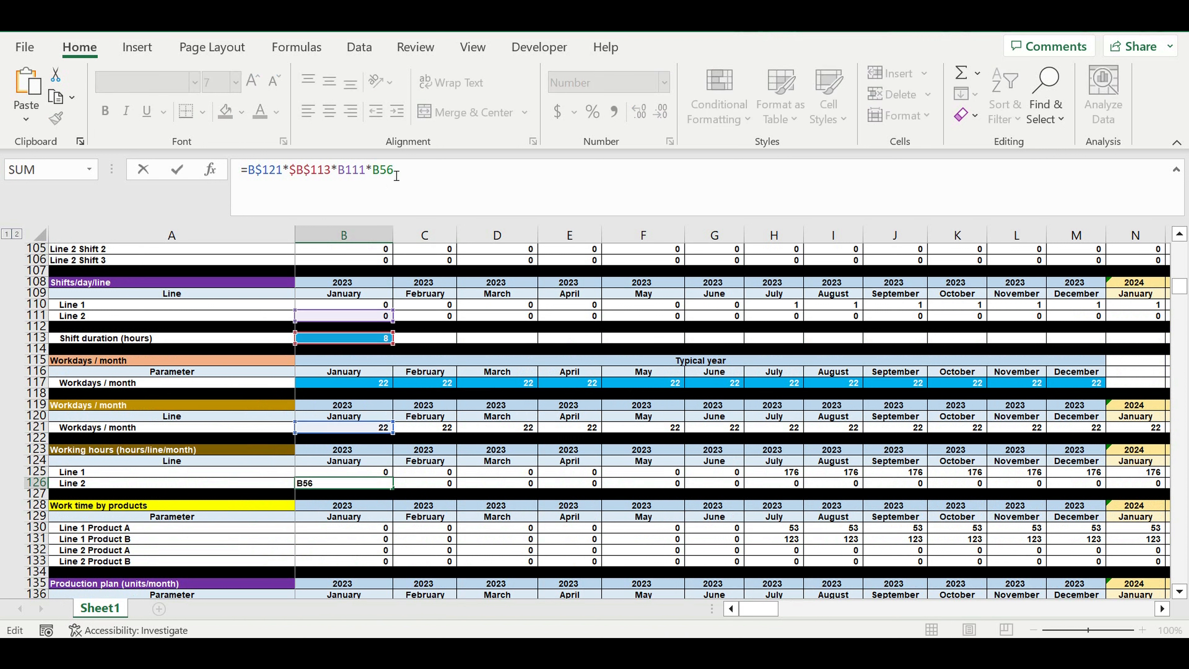
key("Return")
- Fill the revised Line 1 and Line 2 working hours formulas across rows 125 and 126 to December 2032 in column DQ
left_click_drag(375, 476, 761, 502)
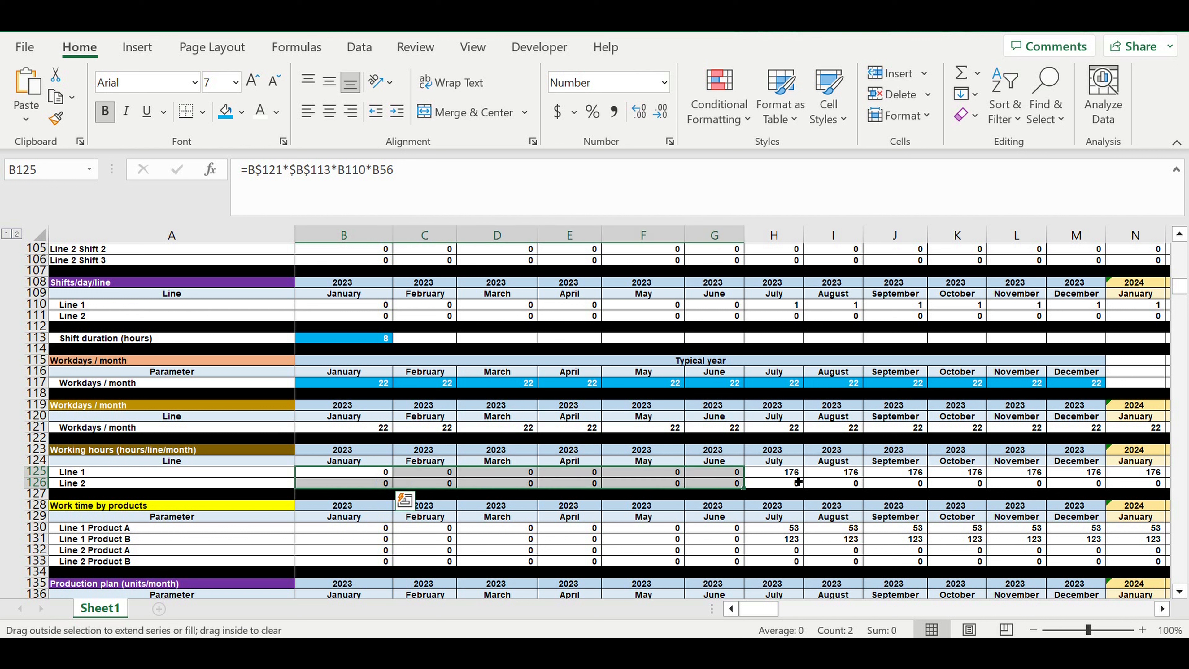
left_click(794, 473)
left_click(845, 474)
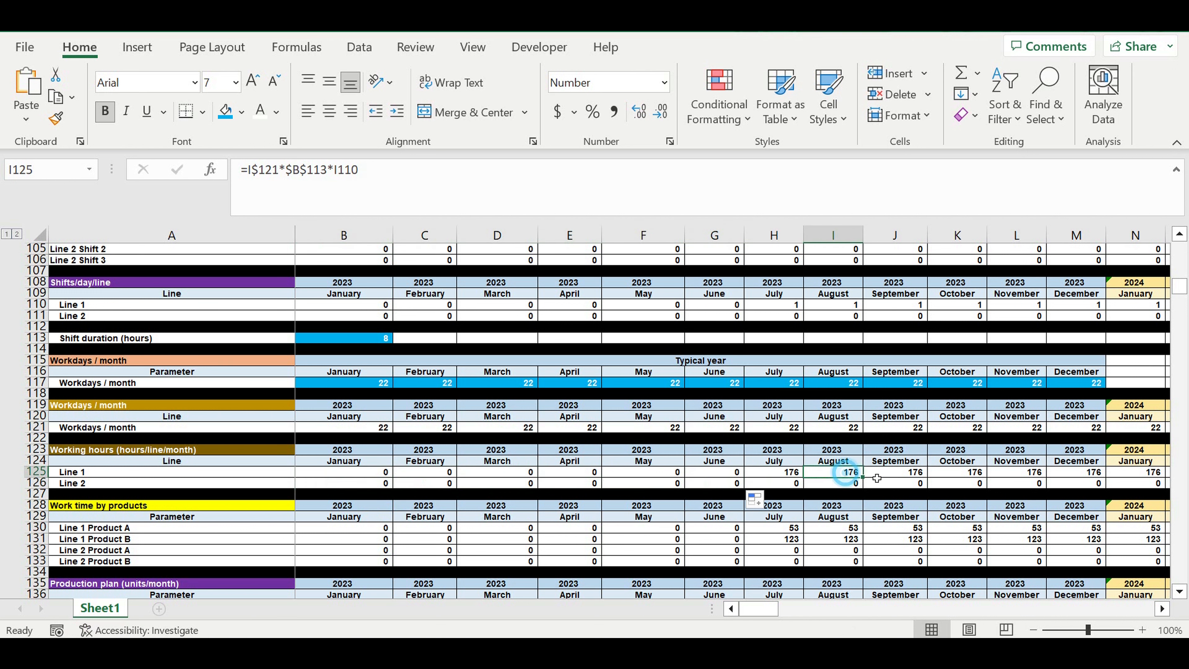
left_click(878, 478)
left_click_drag(716, 472, 724, 484)
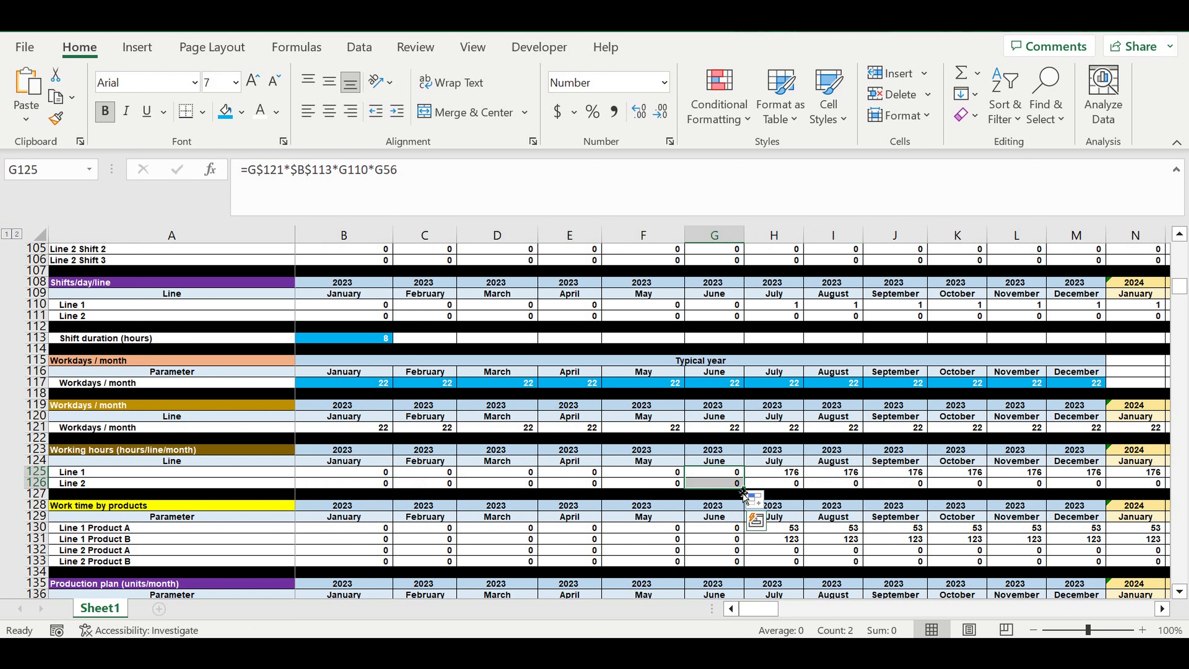
mouse_move(747, 495)
left_mouse_down()
mouse_move(1166, 486)
mouse_move(932, 486)
mouse_move(1166, 485)
mouse_move(808, 502)
left_mouse_up()
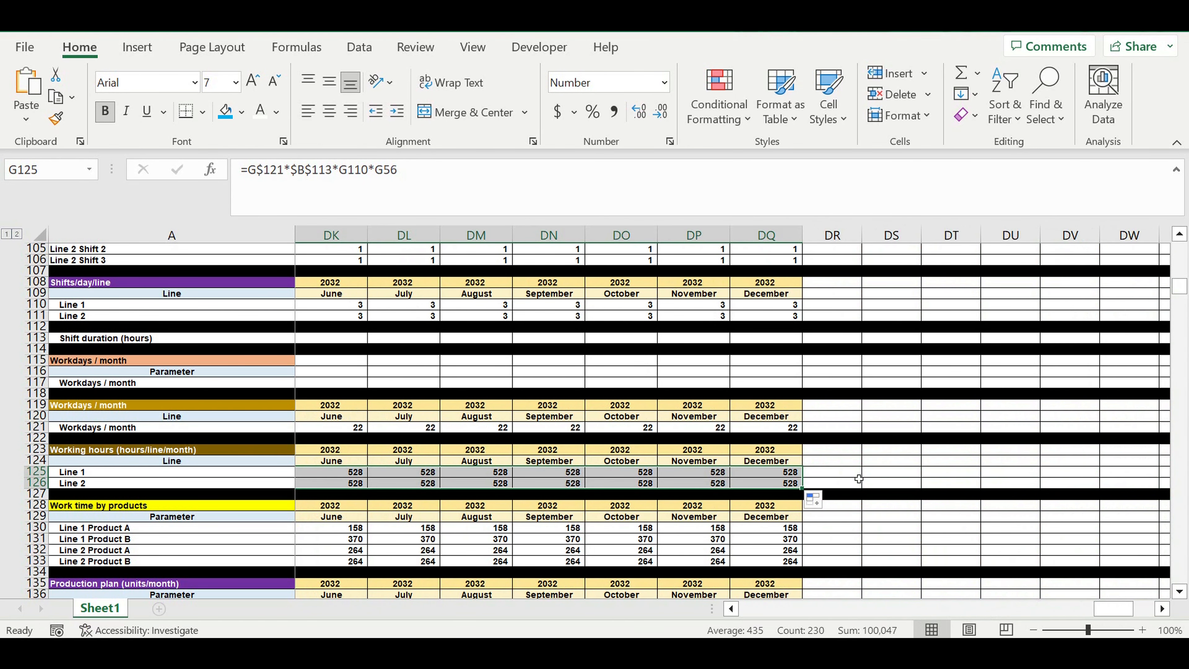
left_click(843, 474)
- Check the Line 1 working hours and their formulas for July, August and September 2023
left_click_drag(1095, 614, 740, 612)
left_click(888, 531)
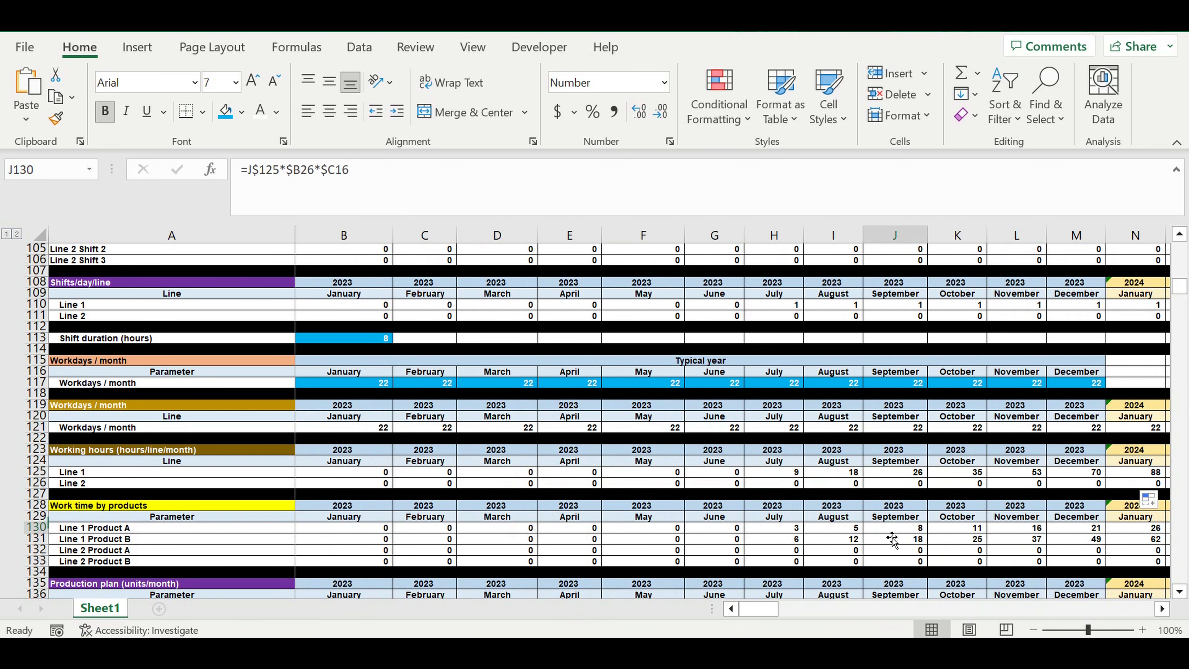
left_click(792, 473)
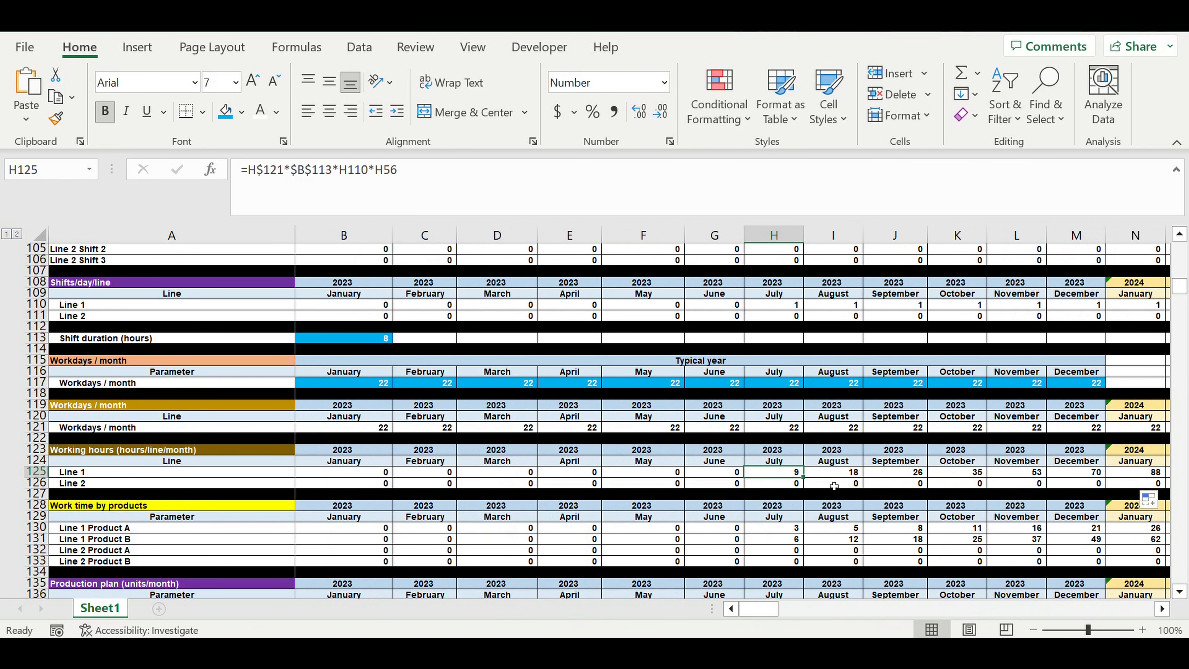
left_click(840, 474)
left_click(905, 476)
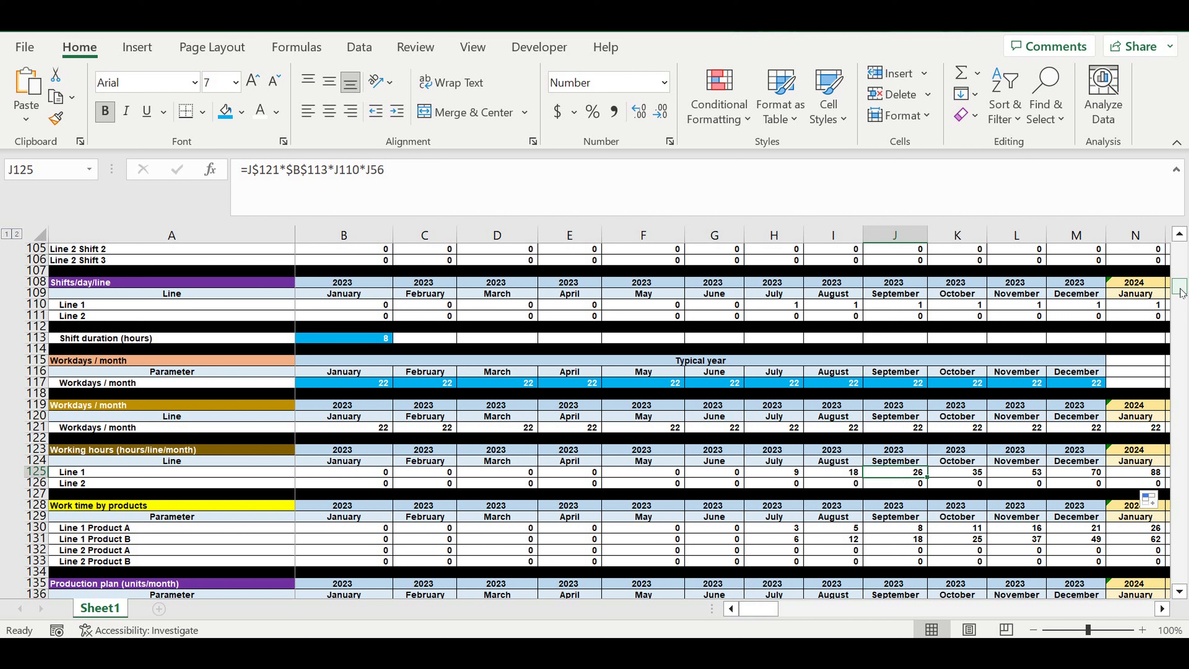
- Examine the Result from operating activity in the Cash flow statement for July, August, November and December 2023
left_click_drag(1181, 293, 1180, 576)
scroll(1045, 476, "down", 1)
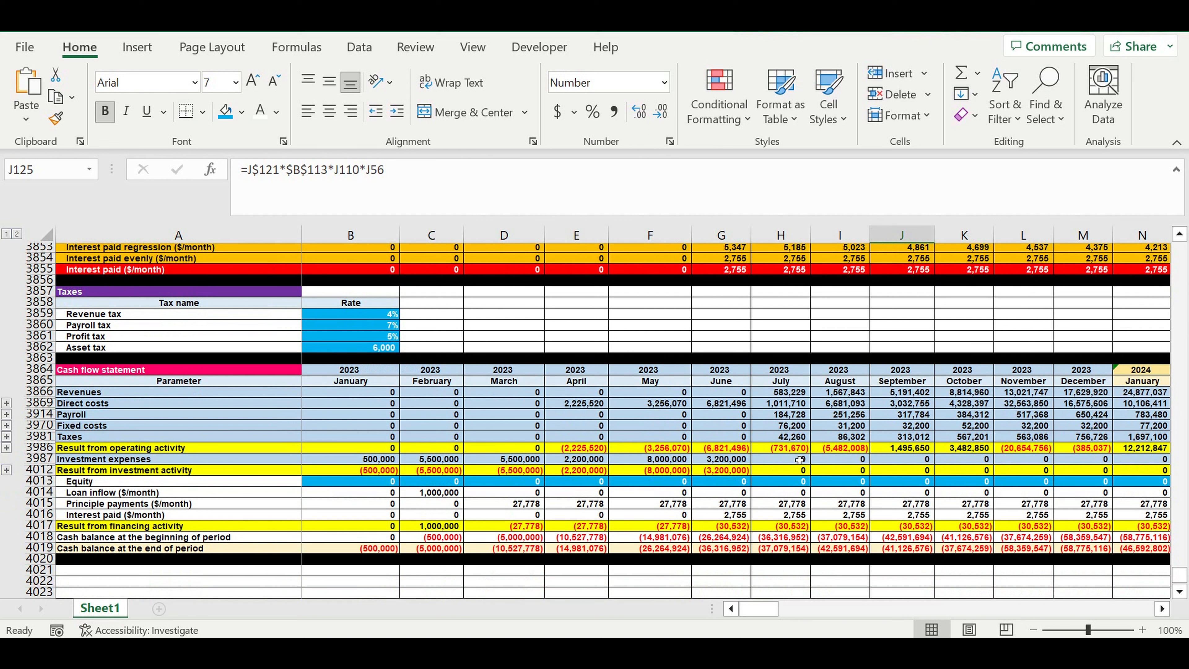
left_click(776, 451)
left_click(848, 452)
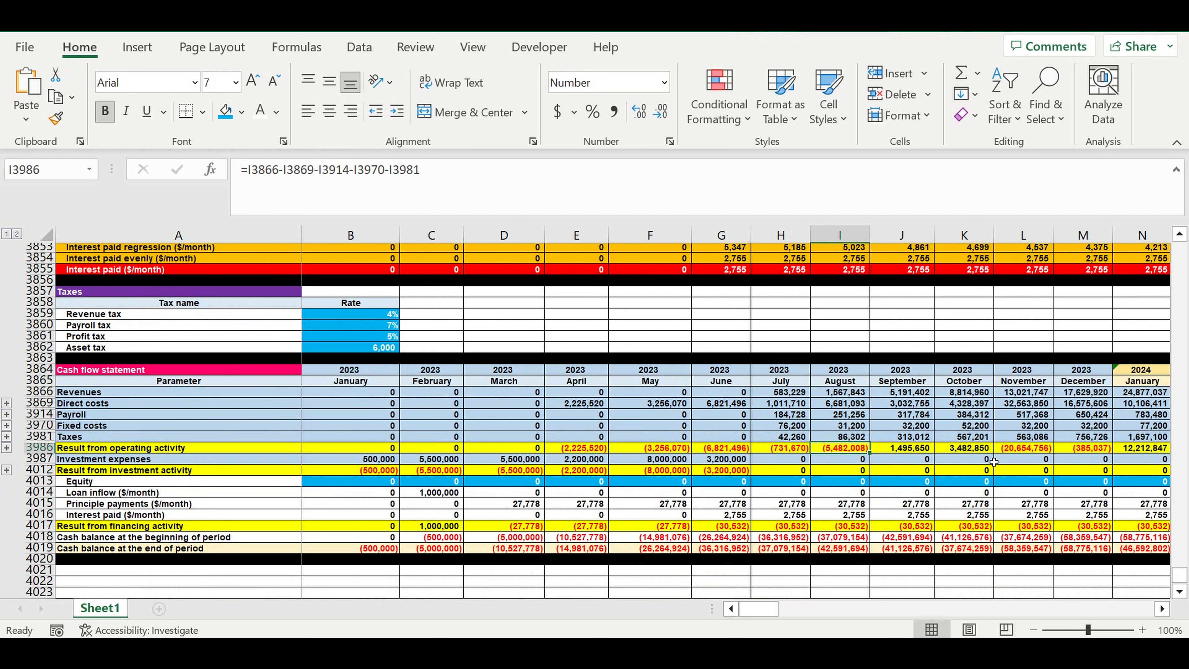
left_click_drag(1024, 451, 1091, 450)
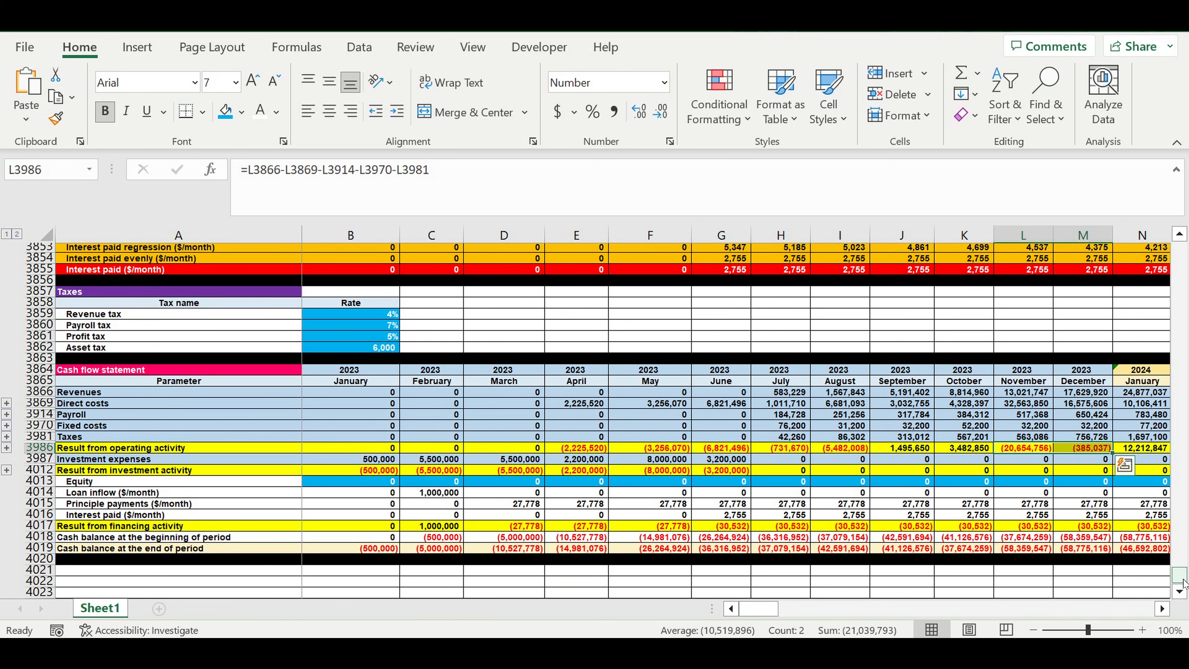
- Set the first Reaching target revenues percentage in B47 to 100% and fill it across row 47 to July 2024 in column N
left_click_drag(1184, 576, 1183, 244)
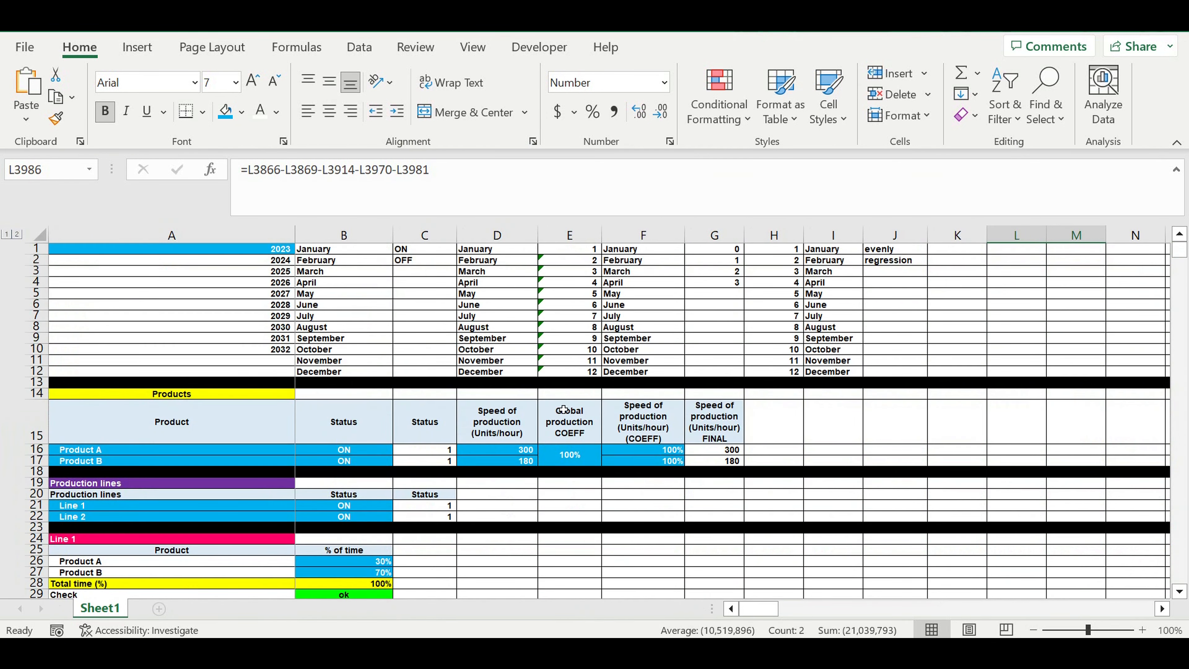
scroll(568, 413, "down", 4)
scroll(567, 413, "down", 4)
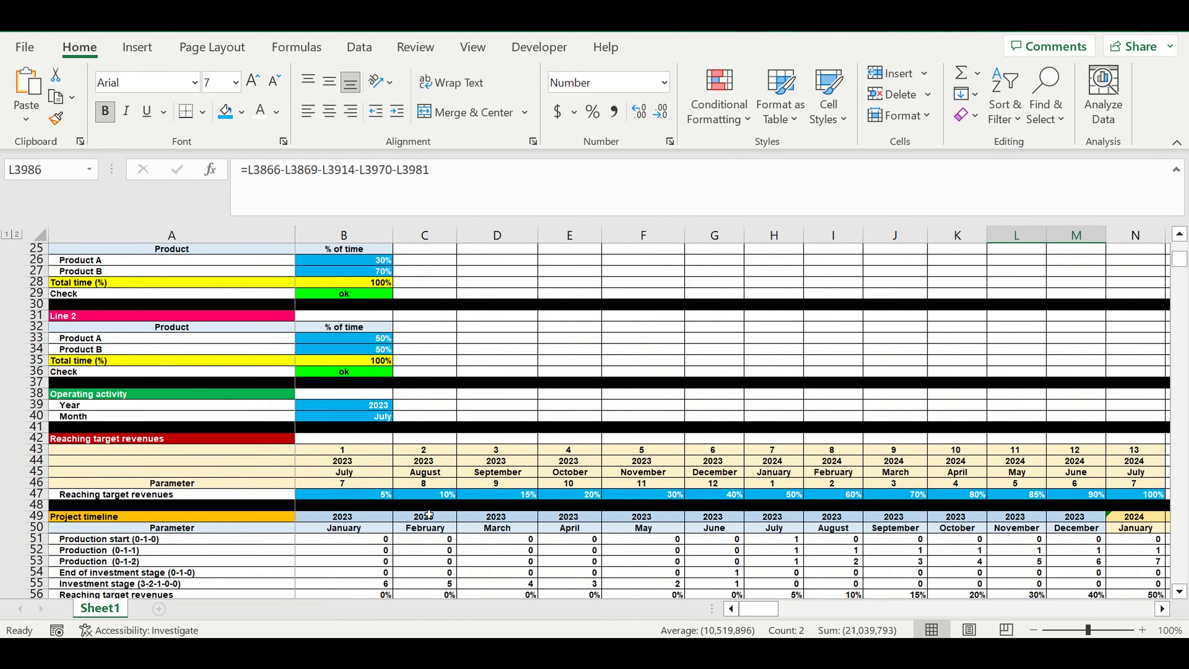
left_click(367, 499)
type("10")
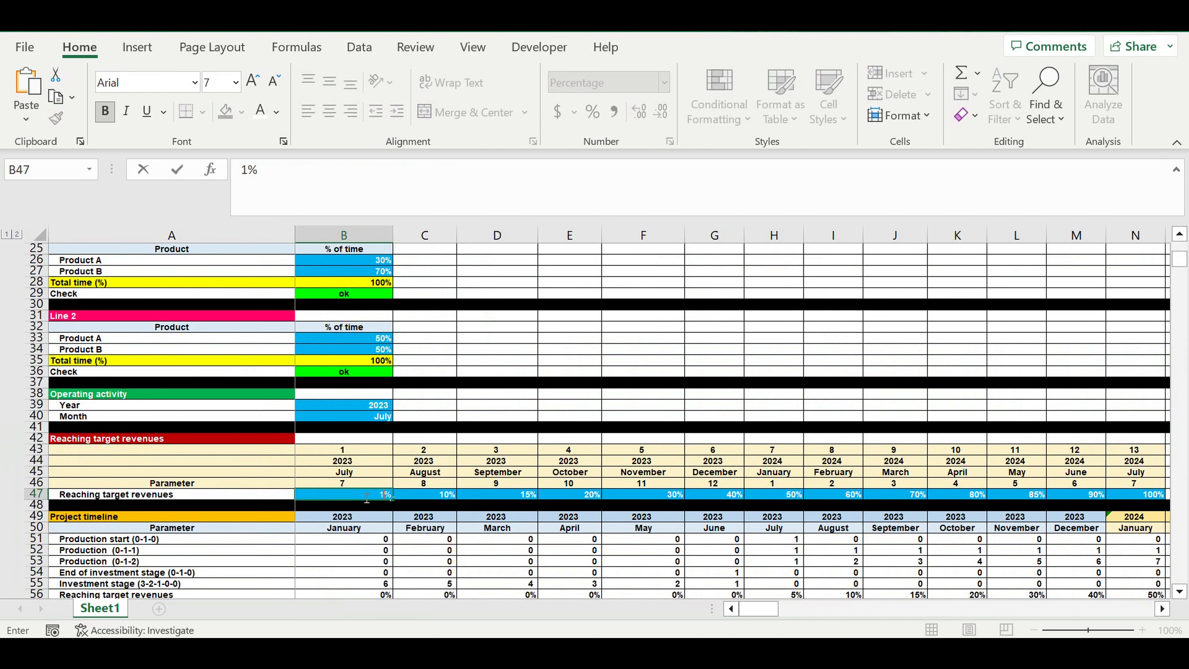
type("0")
scroll(446, 432, "down", 3)
left_click(374, 425)
left_click(364, 396)
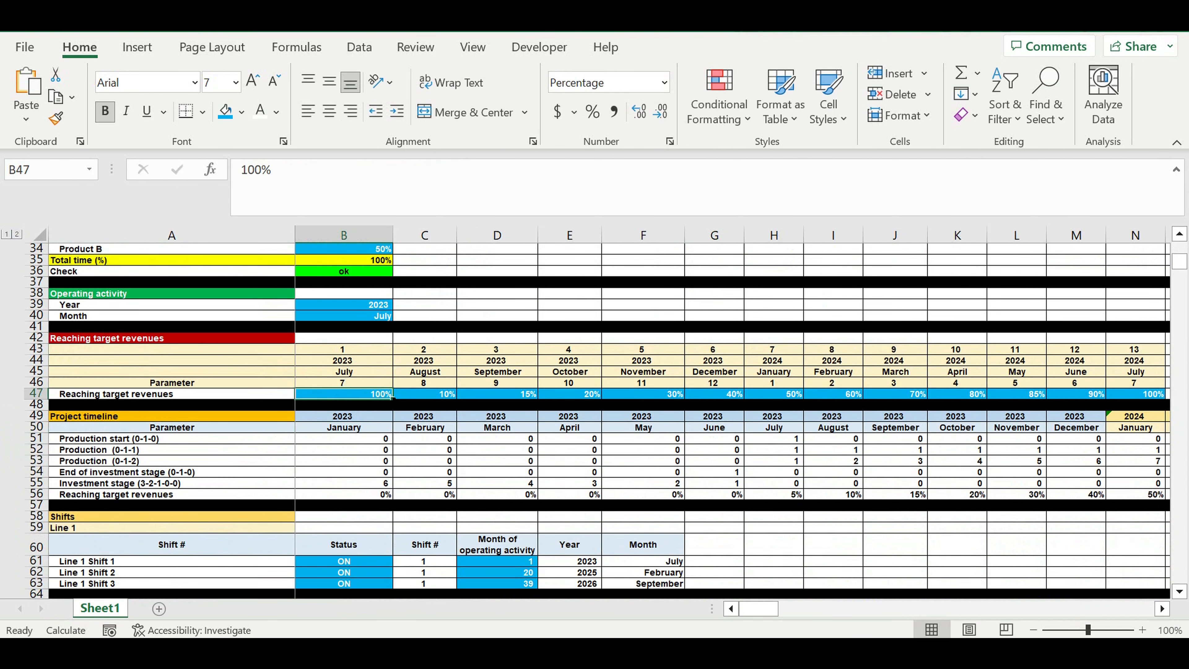
left_click_drag(392, 398, 604, 411)
left_click(515, 472)
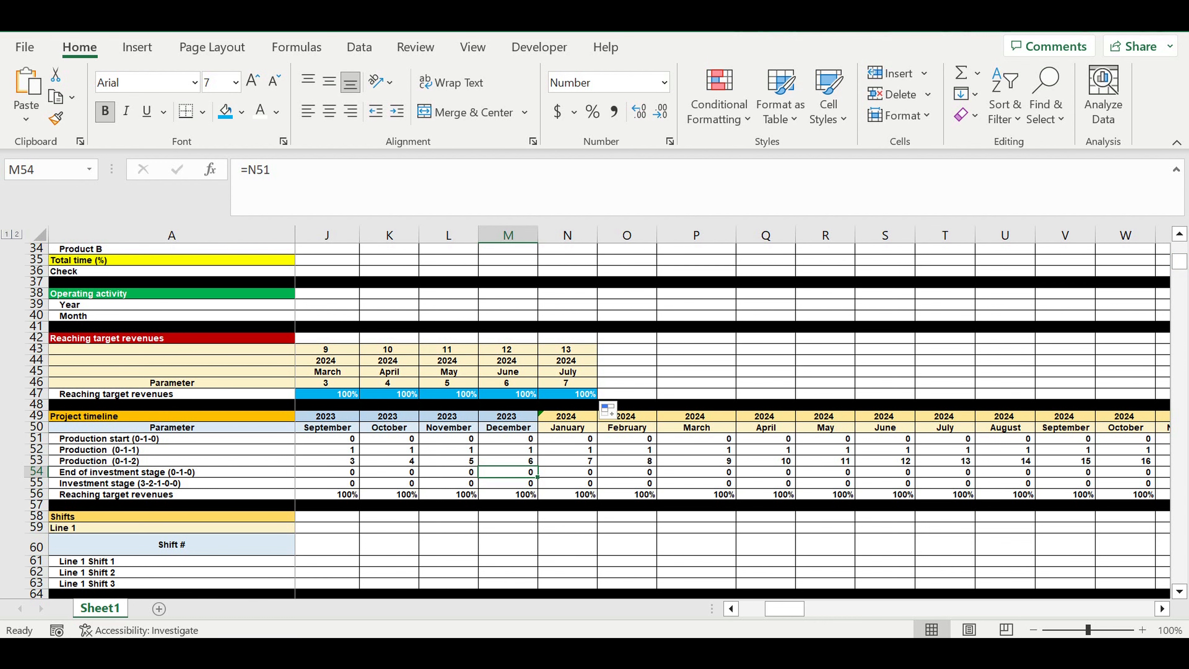
- Check the July and August 2023 operating activity results in the Cash flow statement under the 100% targets
left_click_drag(782, 611, 746, 610)
left_click_drag(1182, 261, 1181, 577)
scroll(955, 511, "down", 2)
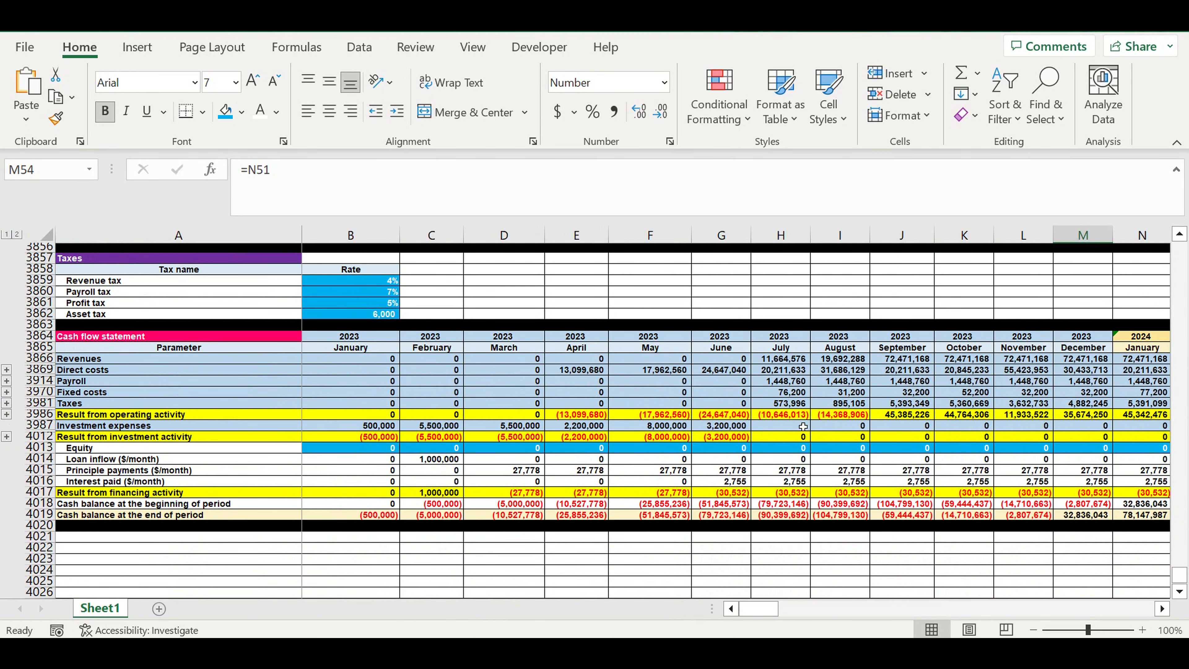
left_click_drag(775, 414, 841, 414)
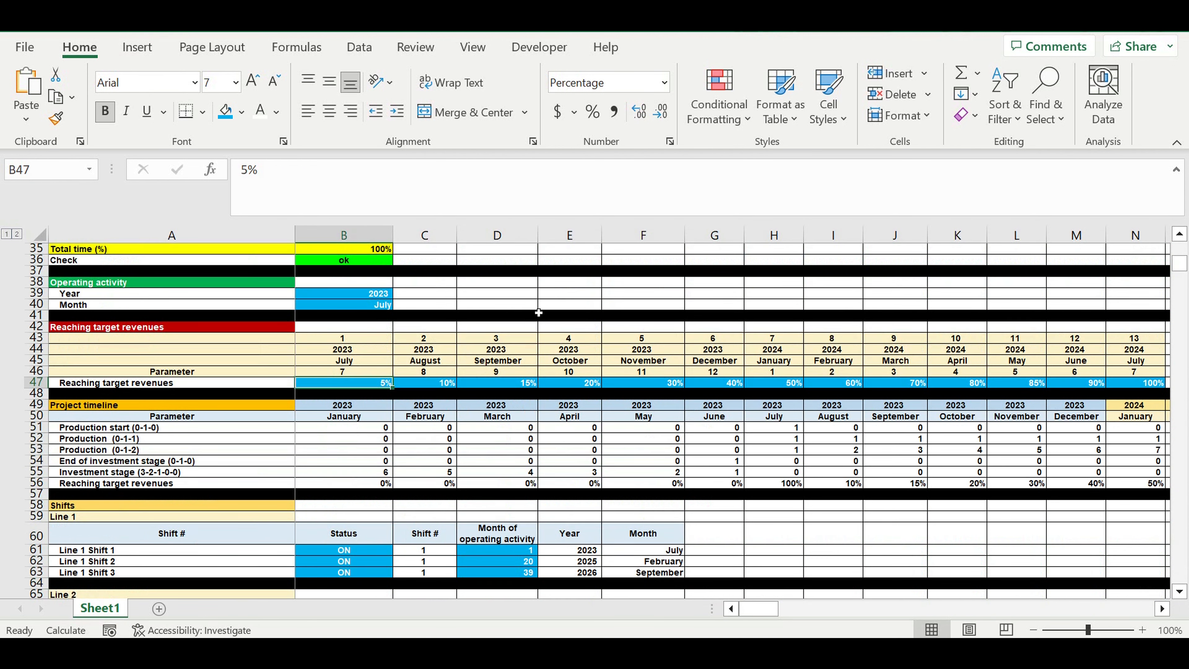
- Look over the monthly target percentages in row 47 from July 2023 to July 2024
left_click(452, 438)
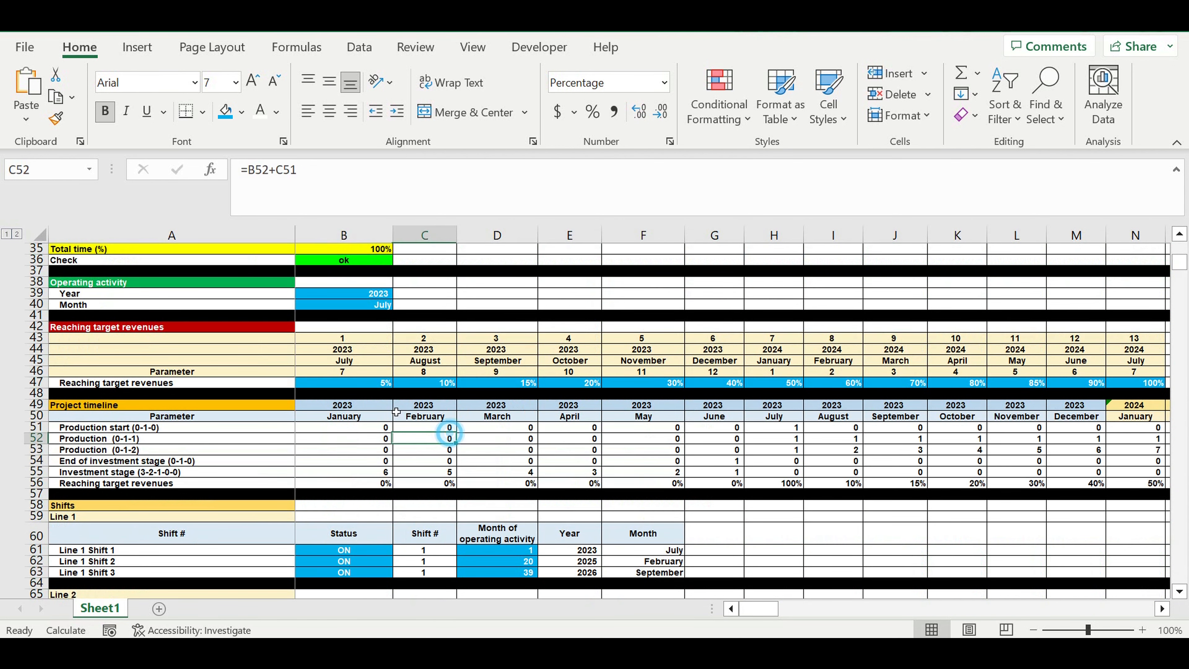
left_click(360, 385)
left_click_drag(474, 388, 970, 383)
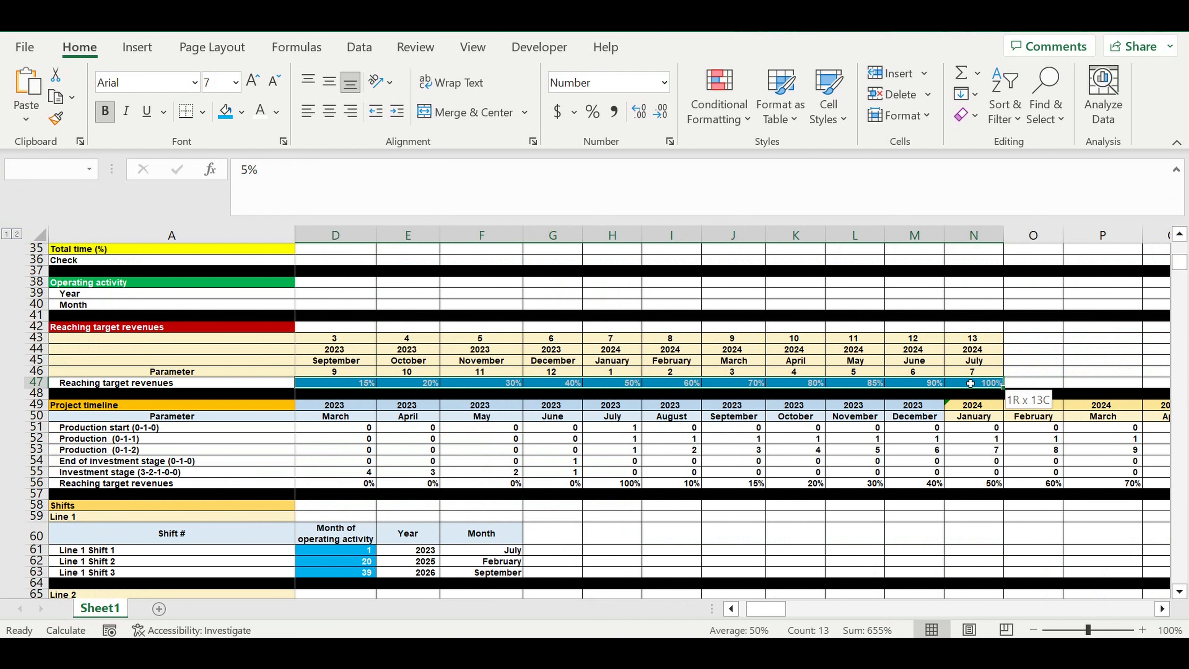
left_click(913, 439)
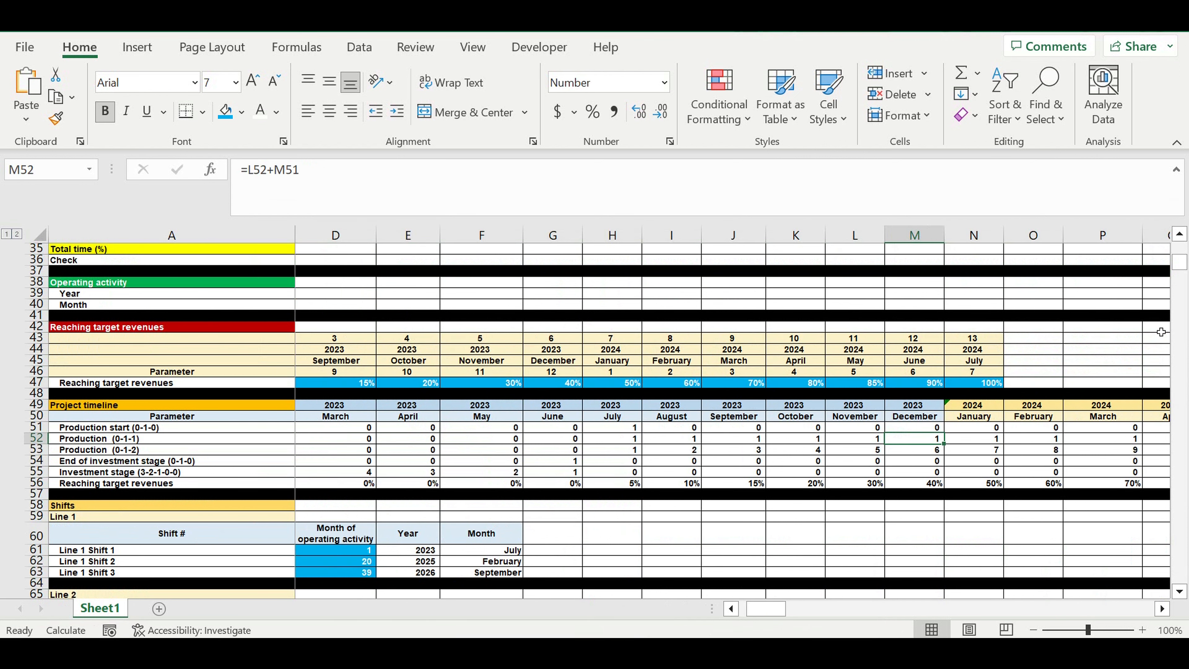
- Examine the operating activity results in row 3986 for November 2023, December 2023 and February 2024
left_click_drag(1181, 265, 1181, 576)
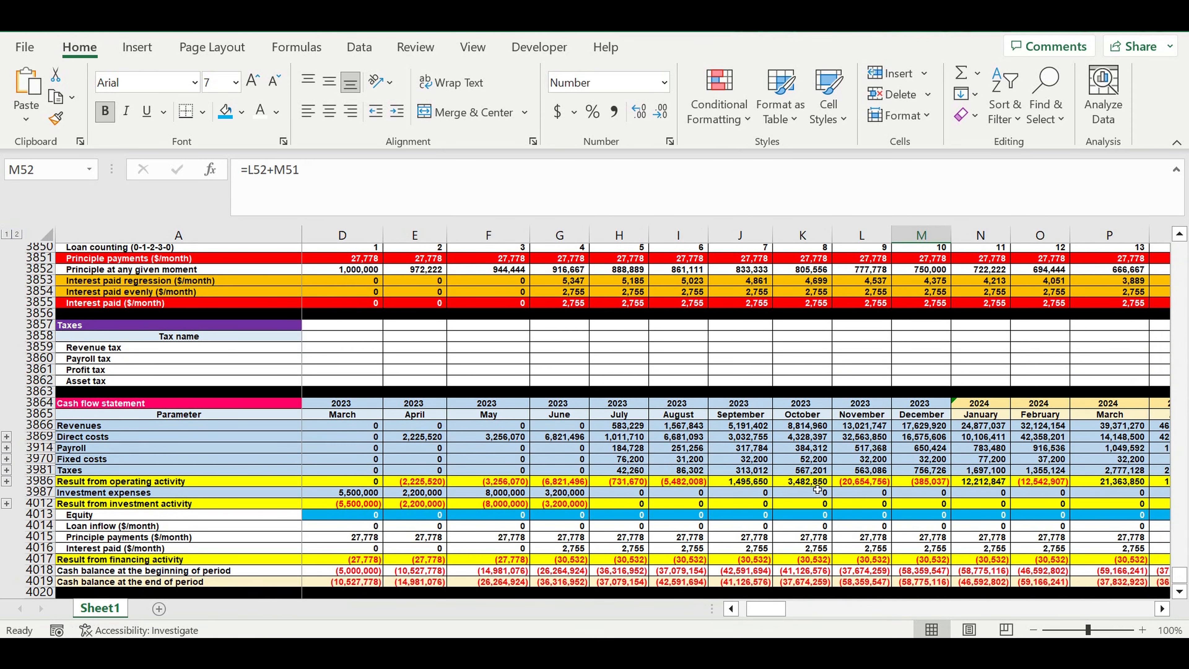
left_click(847, 482)
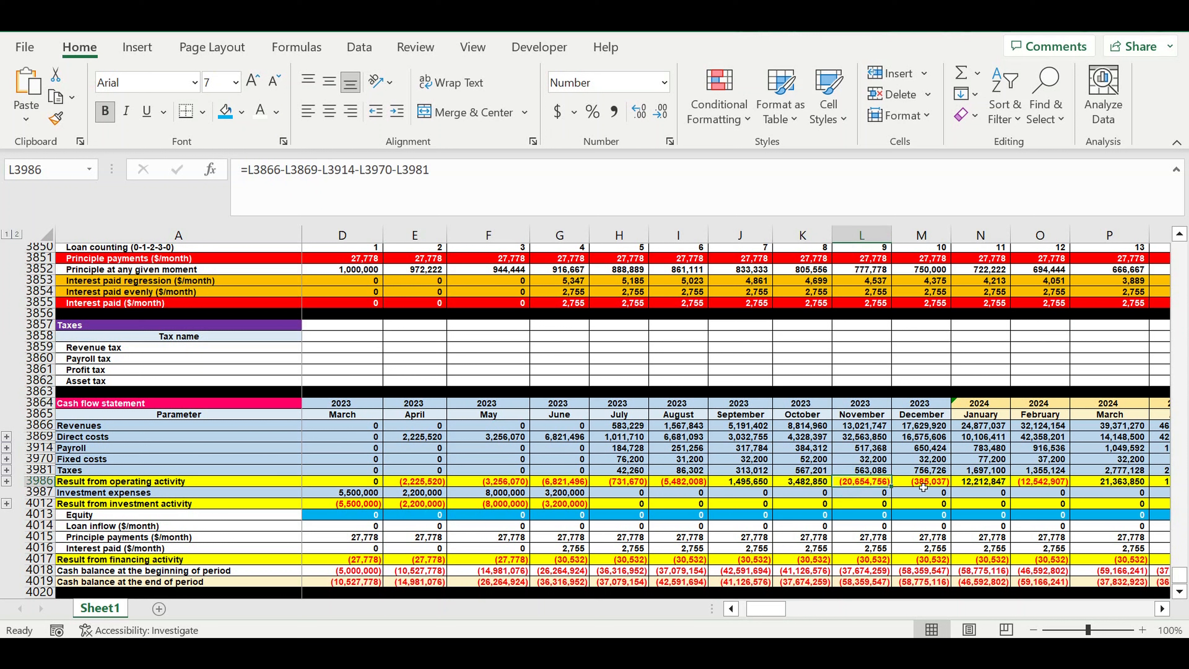
left_click(920, 483)
left_click(1049, 482)
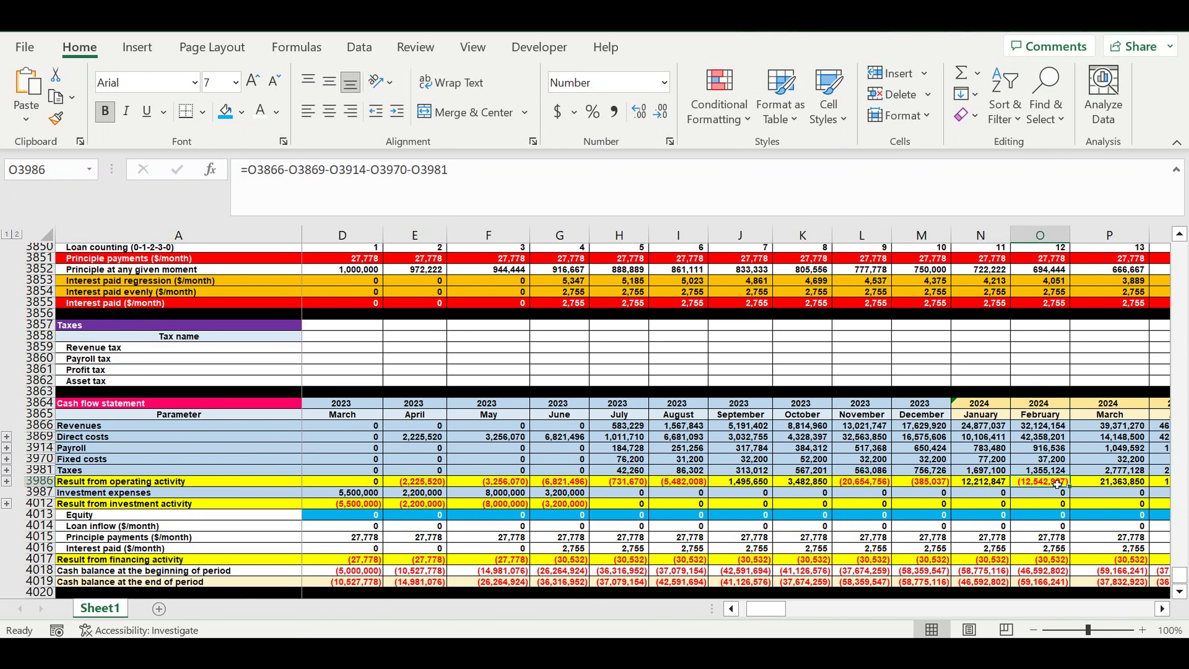